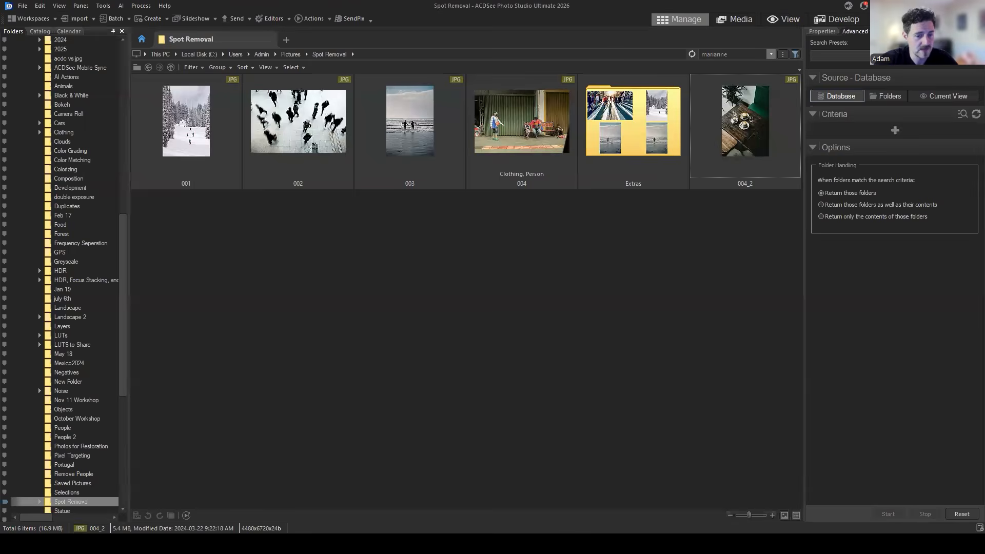
# Open the ski photo 001 in Edit mode to view its filters, and return to Manage mode
pyautogui.click(588, 313)
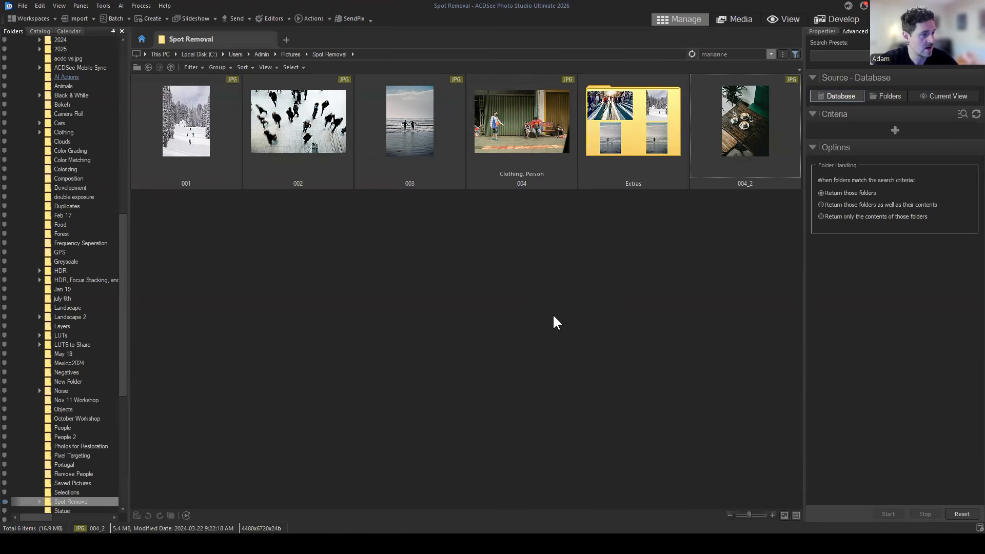
pyautogui.click(201, 141)
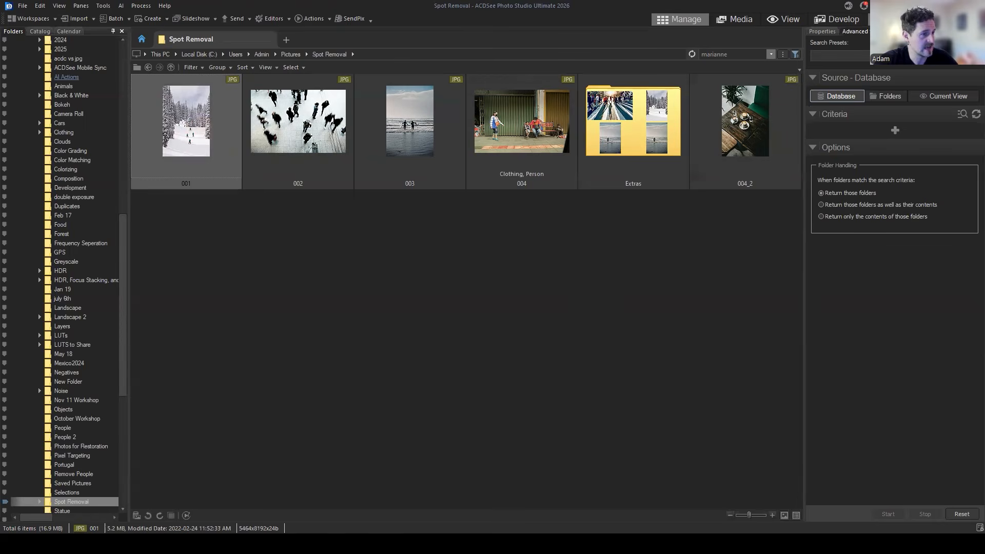
pyautogui.click(891, 19)
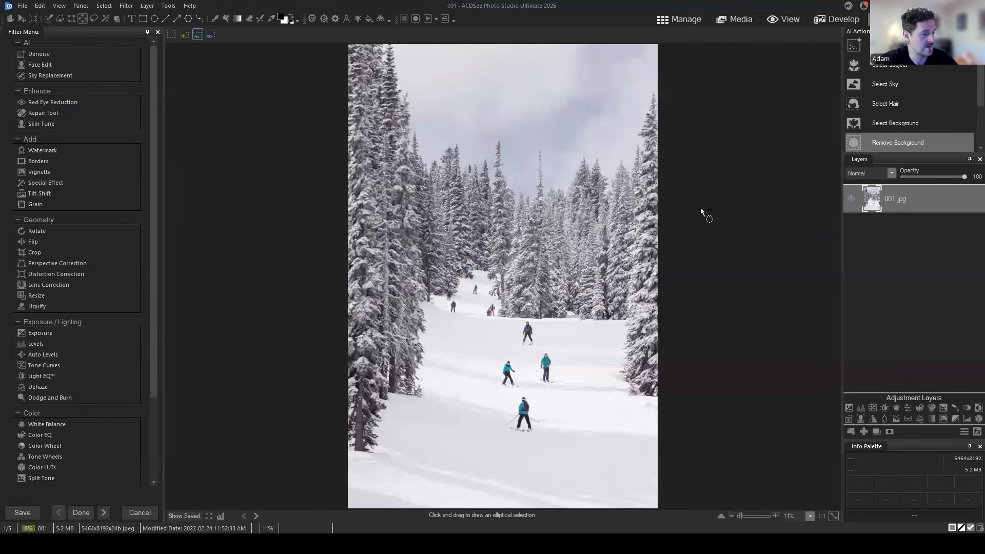
pyautogui.scroll(-1, 701, 208)
pyautogui.scroll(1, 729, 218)
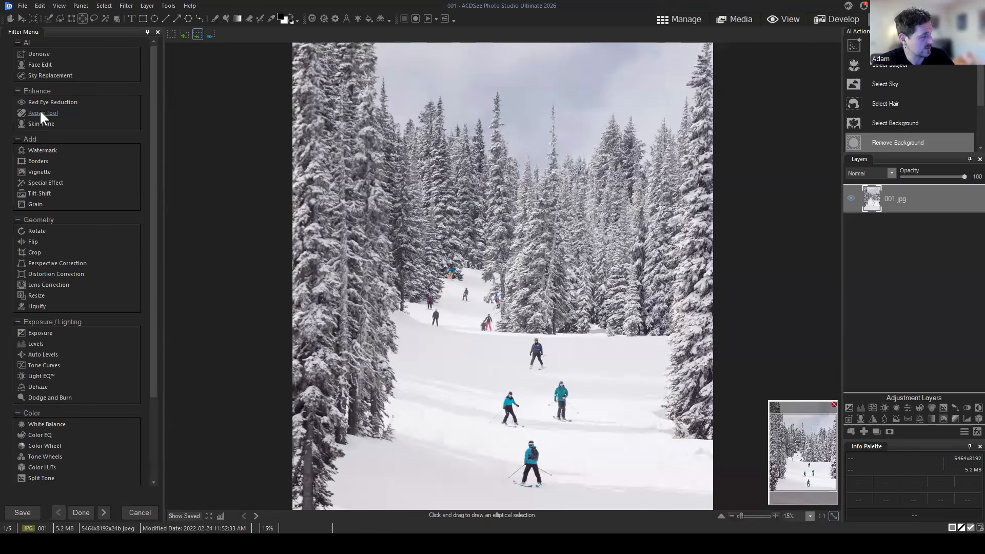
pyautogui.click(680, 19)
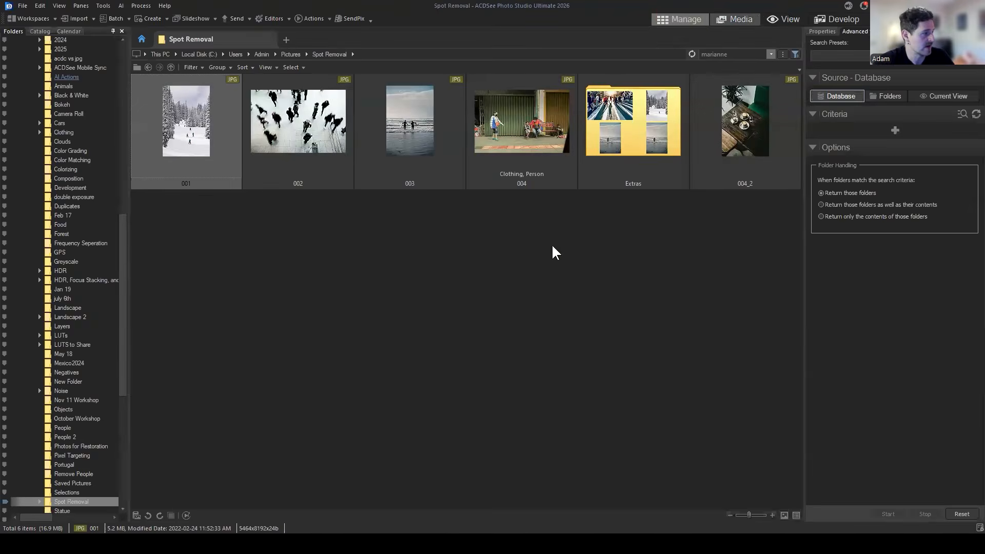
# Open photo 001 in Develop mode to view its Repair options, and return to Manage mode
pyautogui.click(539, 255)
pyautogui.click(176, 132)
pyautogui.click(828, 19)
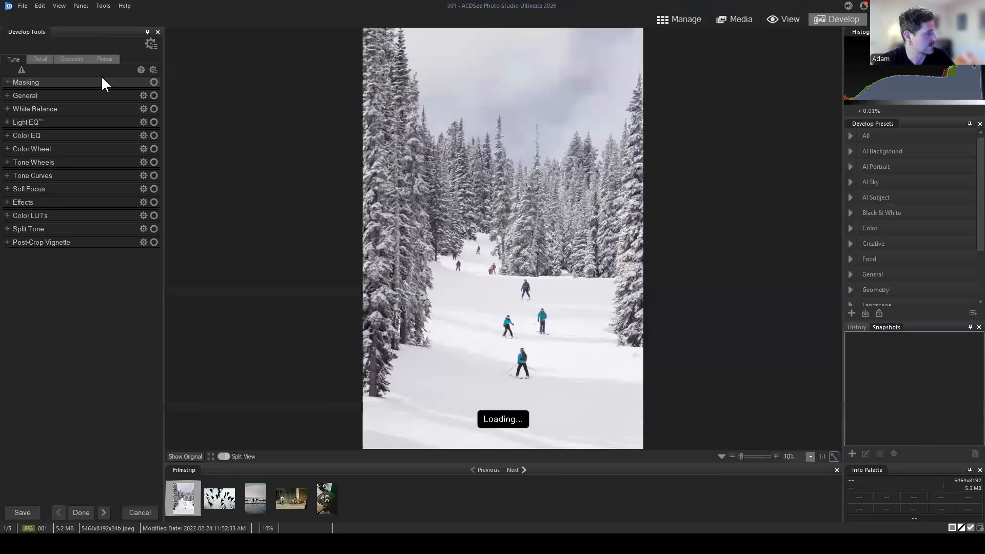
pyautogui.click(105, 59)
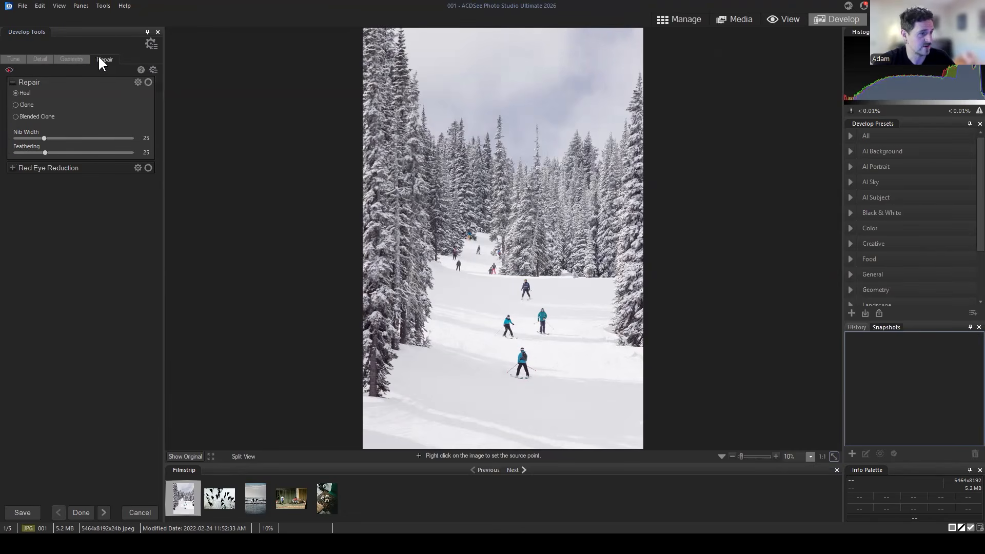
pyautogui.click(682, 17)
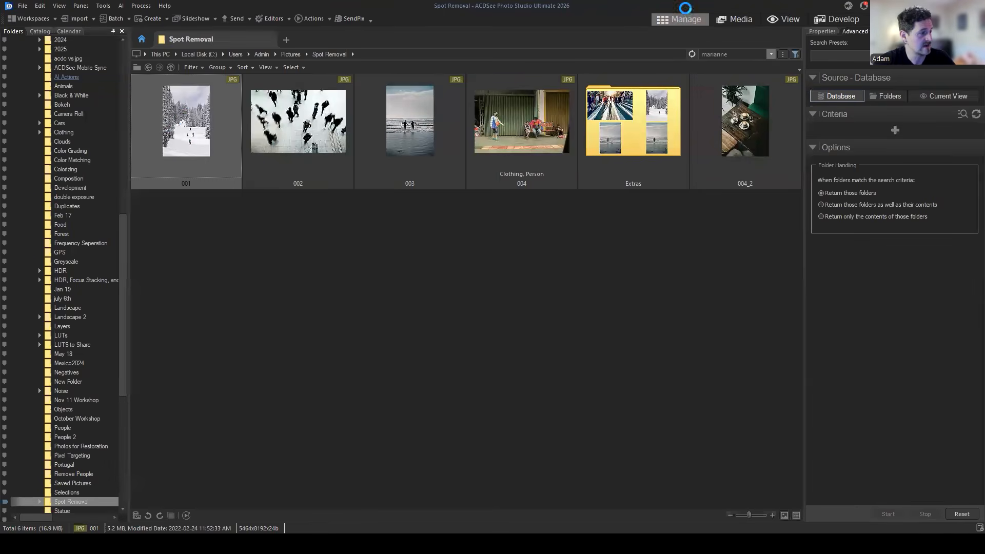
# Open photo 001 in Edit mode and check the Repair Tool's options, leaving the tool without applying anything
pyautogui.click(562, 274)
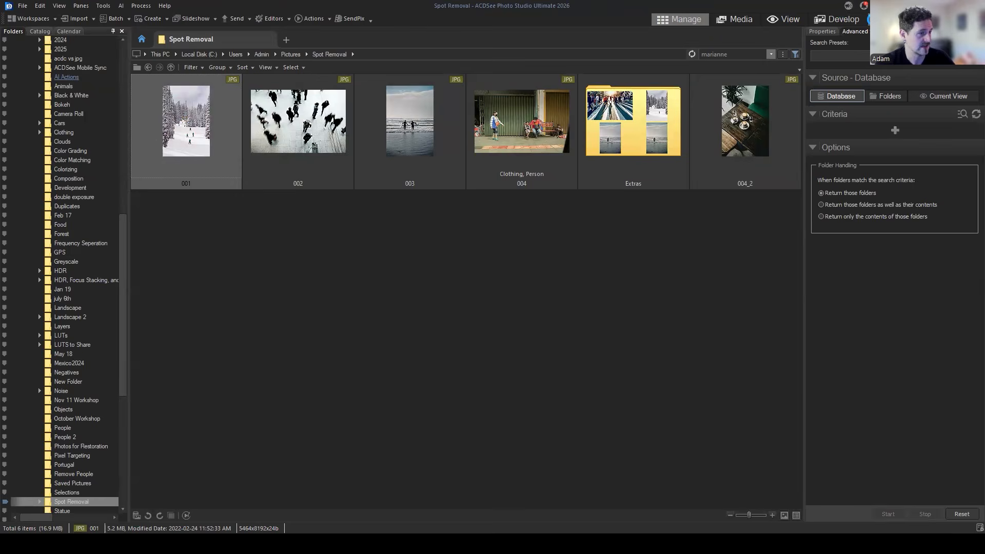
pyautogui.hotkey('ctrl', 'e')
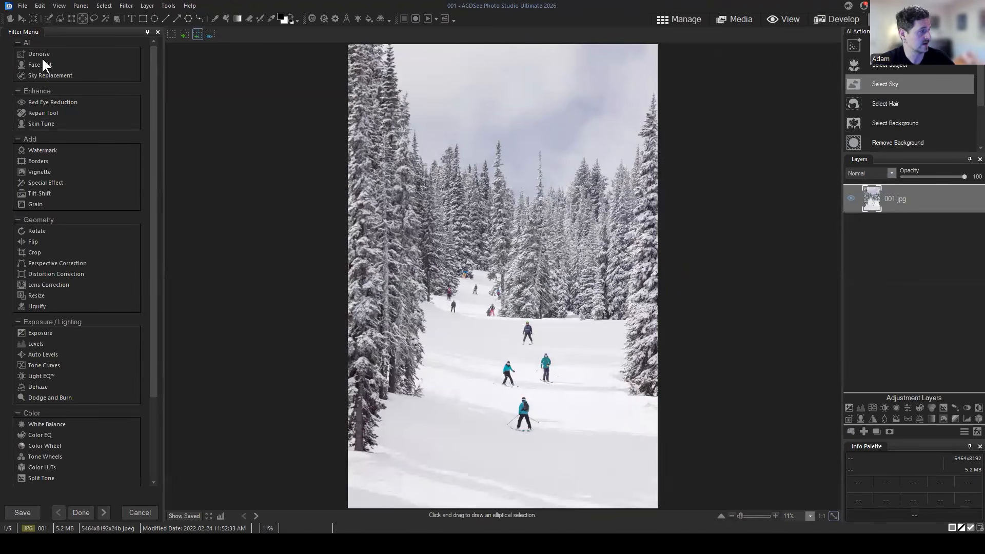
pyautogui.click(47, 113)
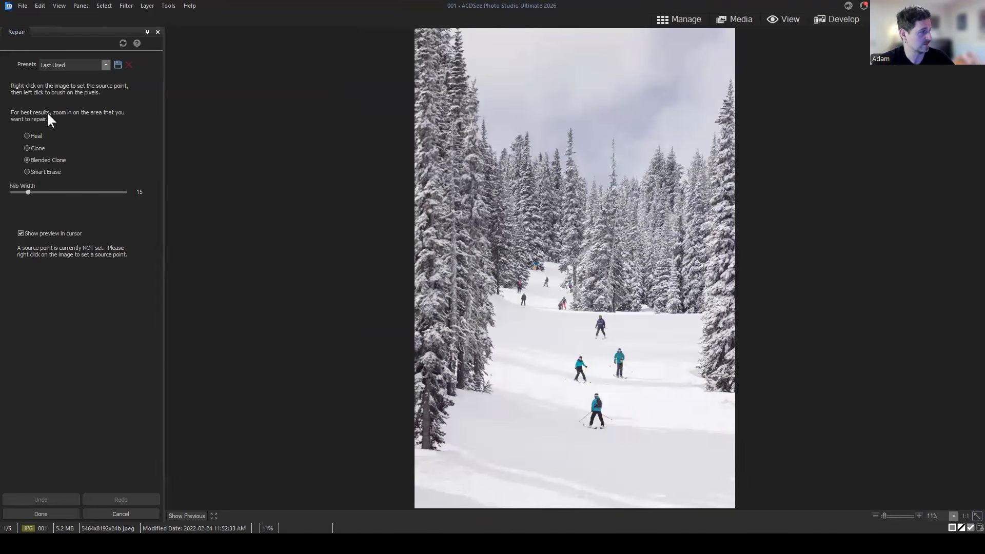
pyautogui.click(121, 513)
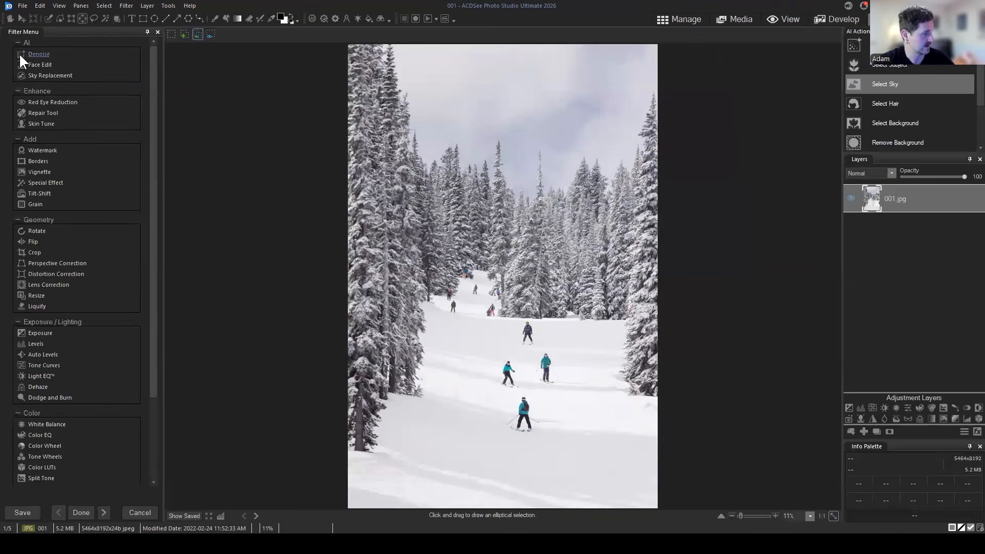
# Collapse the AI, Add, Geometry, Exposure / Lighting, Color and Detail filter groups, leaving only Enhance expanded
pyautogui.click(19, 43)
pyautogui.click(22, 105)
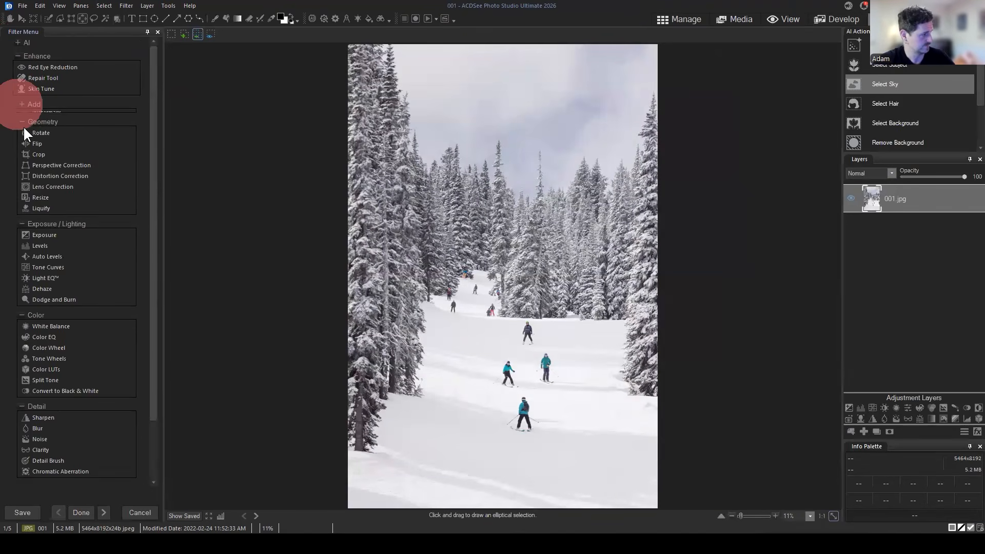
pyautogui.click(23, 122)
pyautogui.click(24, 131)
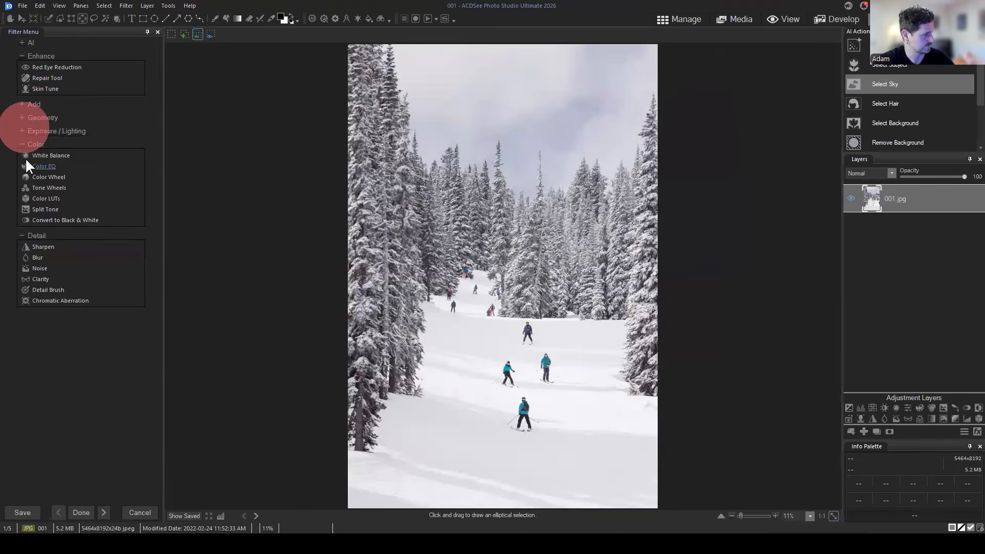
pyautogui.click(22, 144)
pyautogui.click(22, 157)
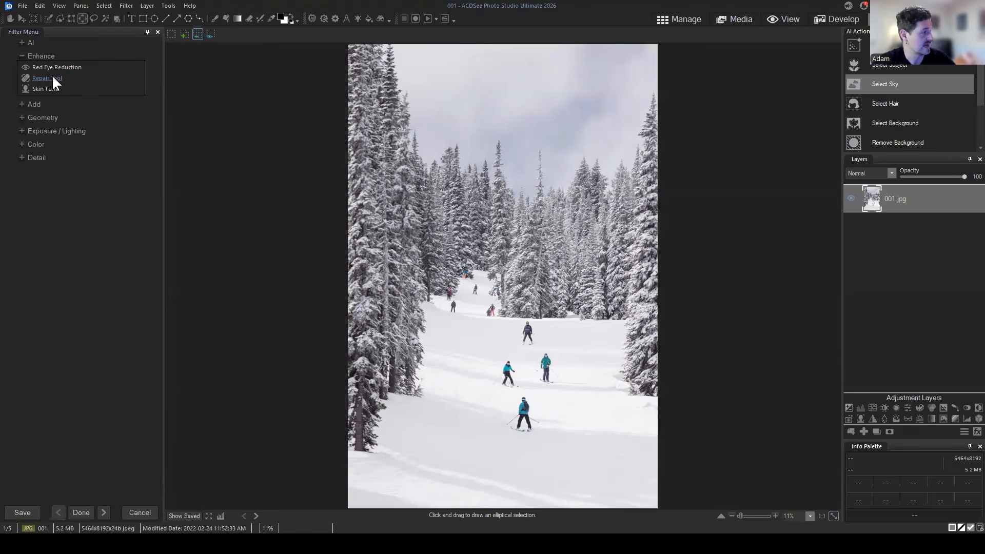
pyautogui.click(44, 77)
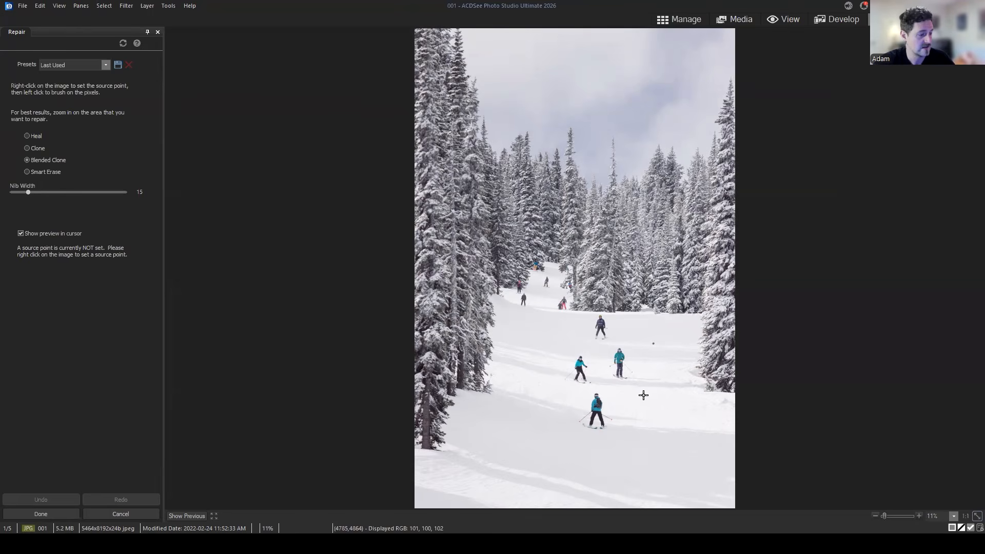
pyautogui.scroll(4, 694, 376)
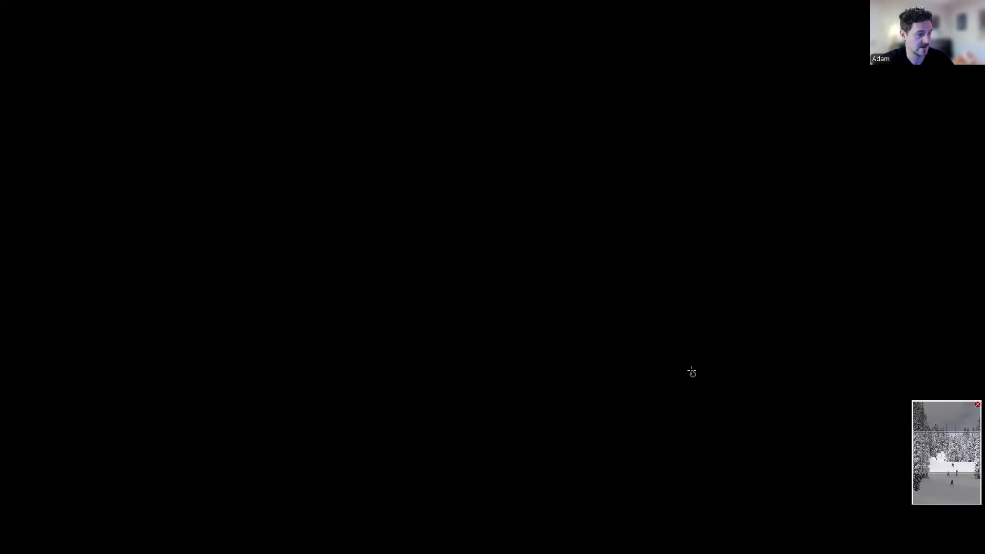
pyautogui.rightClick(692, 370)
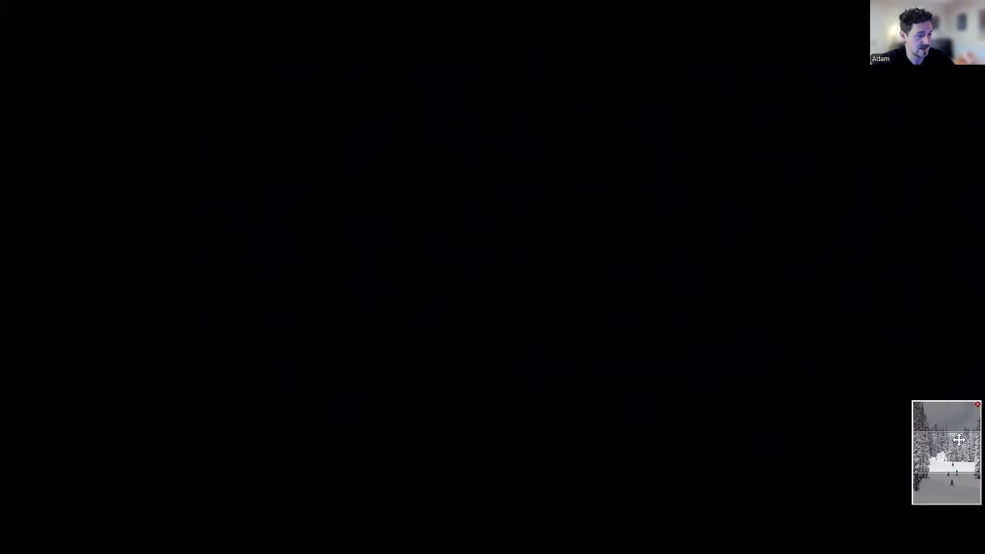
pyautogui.moveTo(951, 446); pyautogui.dragTo(974, 482)
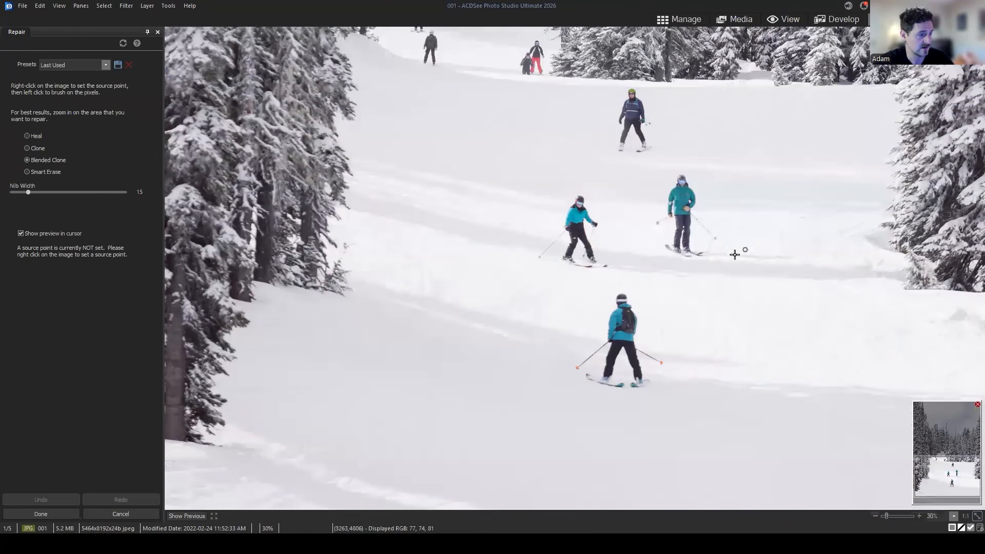
pyautogui.moveTo(958, 473); pyautogui.dragTo(975, 492)
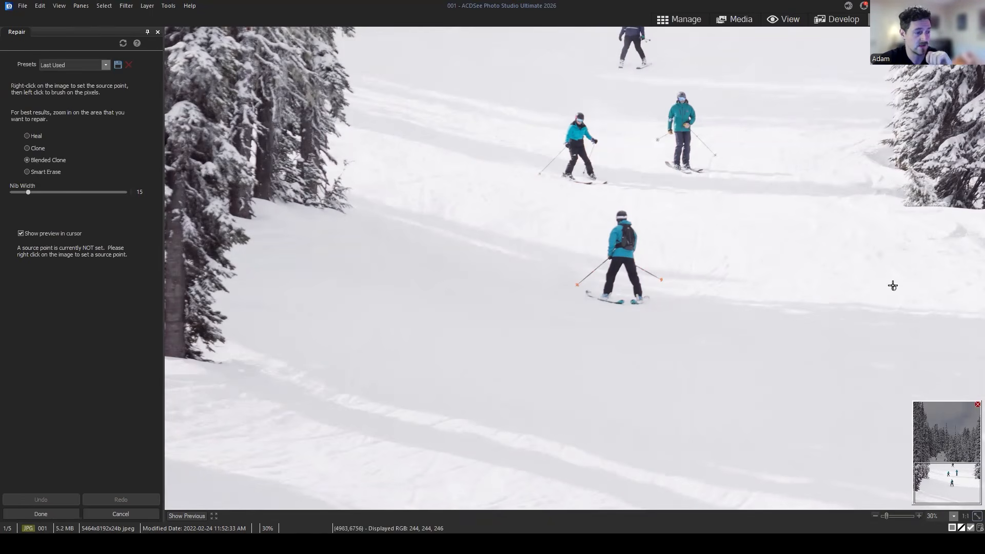
pyautogui.scroll(13, 651, 261)
pyautogui.scroll(6, 651, 259)
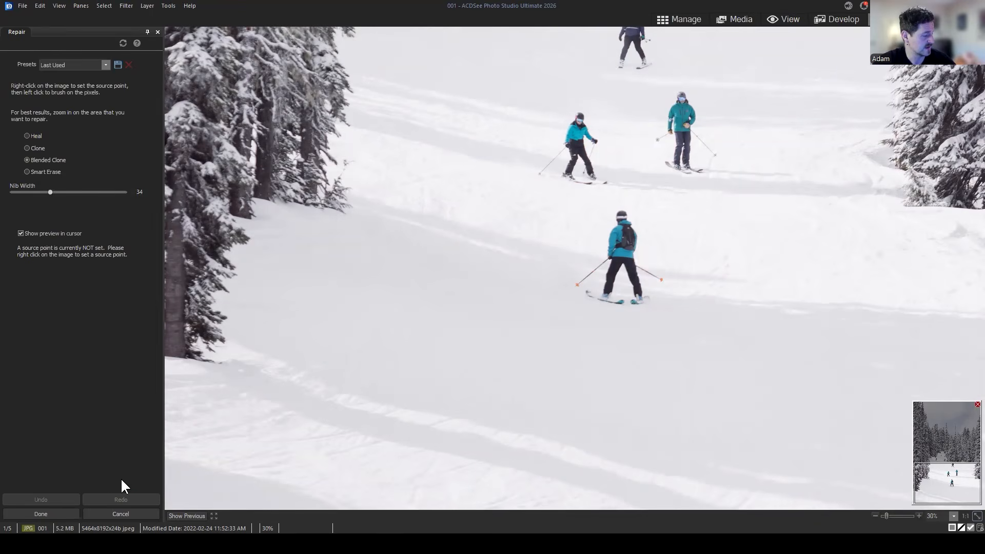
pyautogui.click(124, 516)
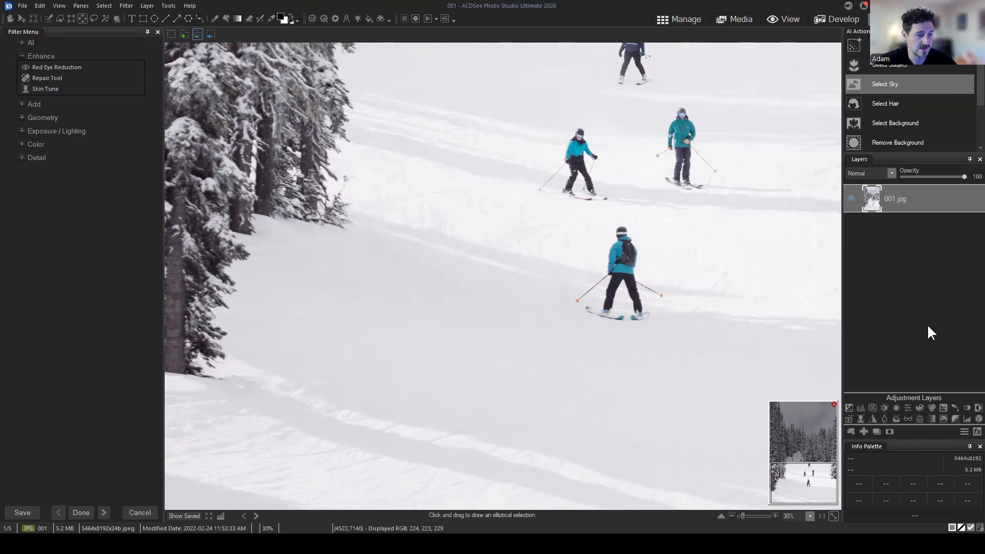
# Duplicate the 001.jpg layer to have a separate copy for the repairs
pyautogui.click(924, 200)
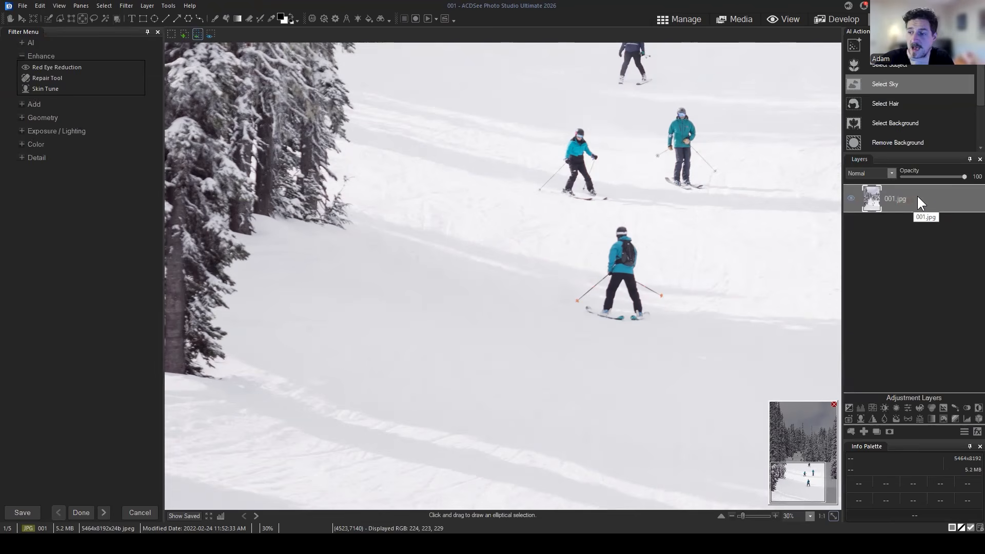
pyautogui.moveTo(913, 200)
pyautogui.mouseDown()
pyautogui.moveTo(923, 190)
pyautogui.moveTo(922, 199)
pyautogui.mouseUp()
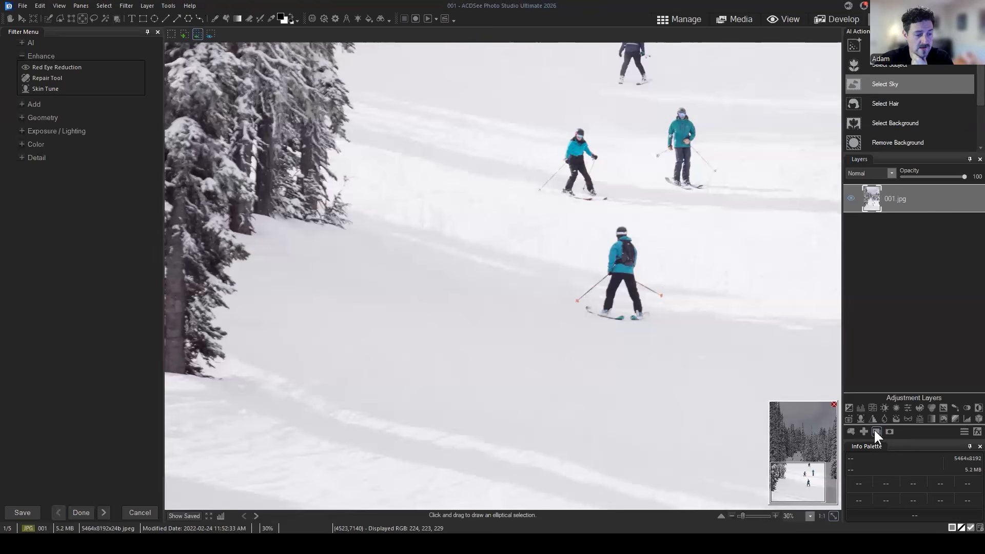
pyautogui.click(912, 197)
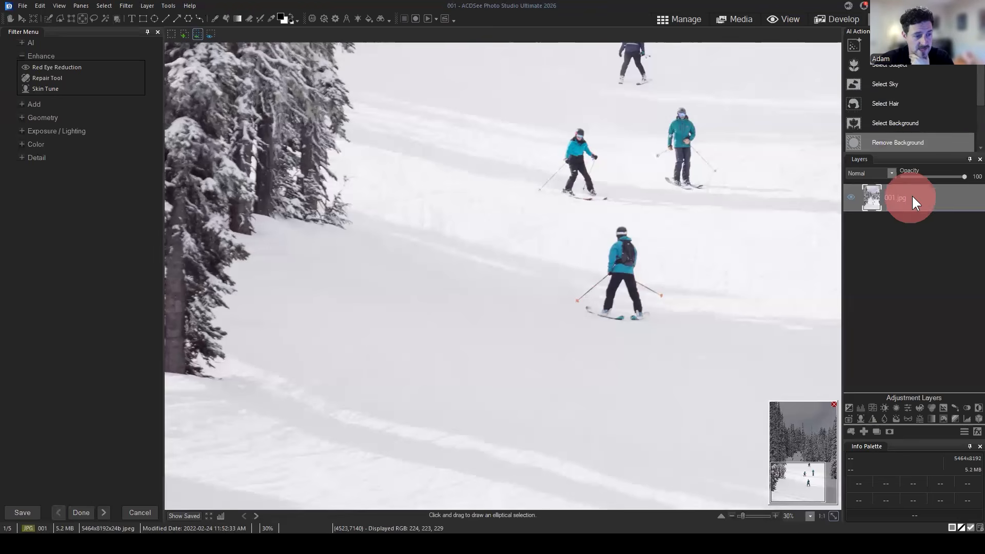
pyautogui.click(913, 185)
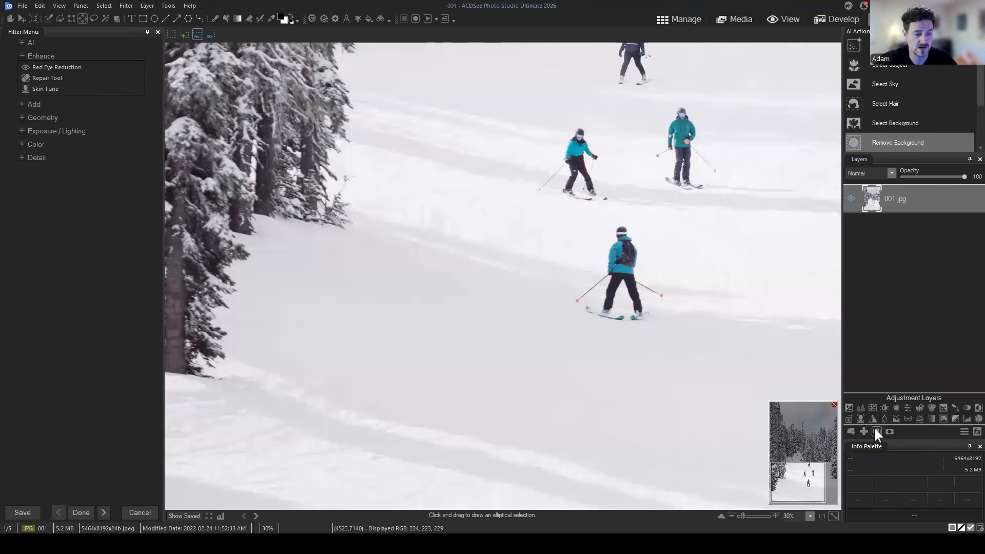
pyautogui.click(876, 431)
pyautogui.click(916, 191)
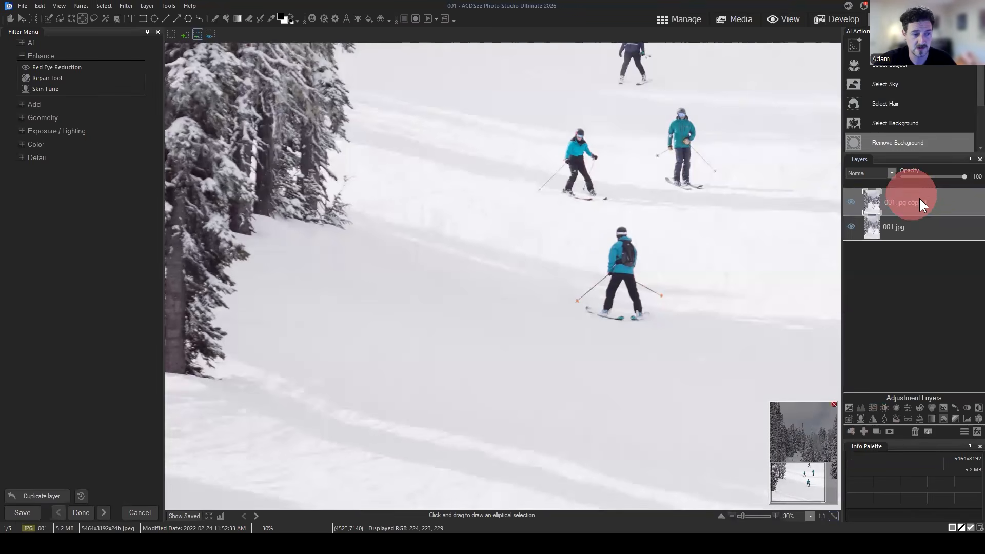
pyautogui.click(913, 231)
pyautogui.click(913, 205)
pyautogui.click(912, 225)
pyautogui.click(910, 192)
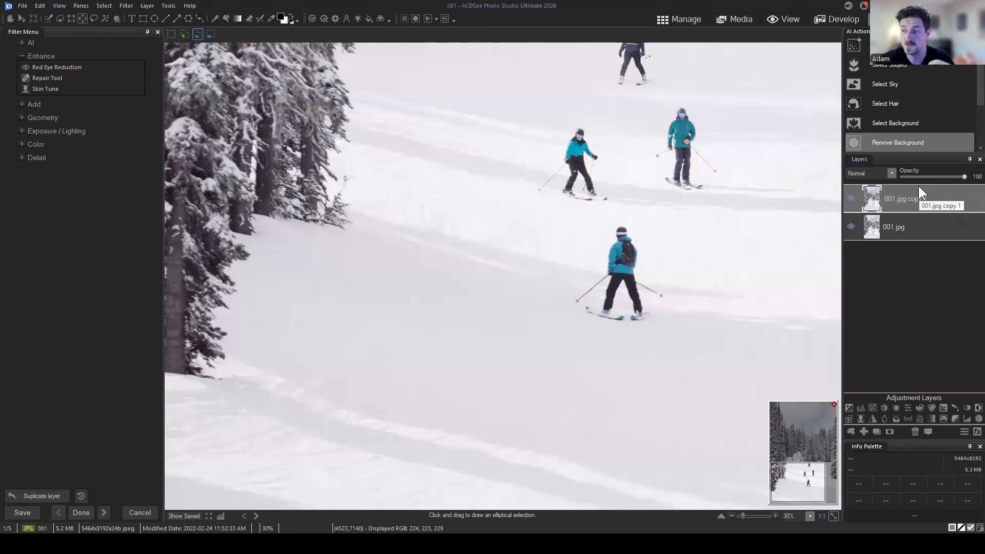
pyautogui.click(922, 232)
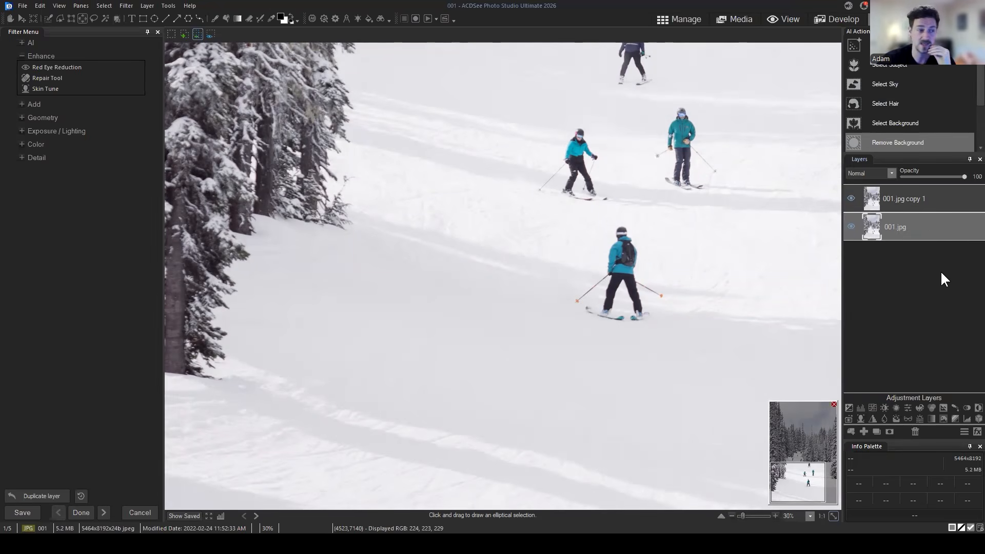
# Rename the duplicated layer, 001.jpg copy 1, as Repair
pyautogui.rightClick(916, 200)
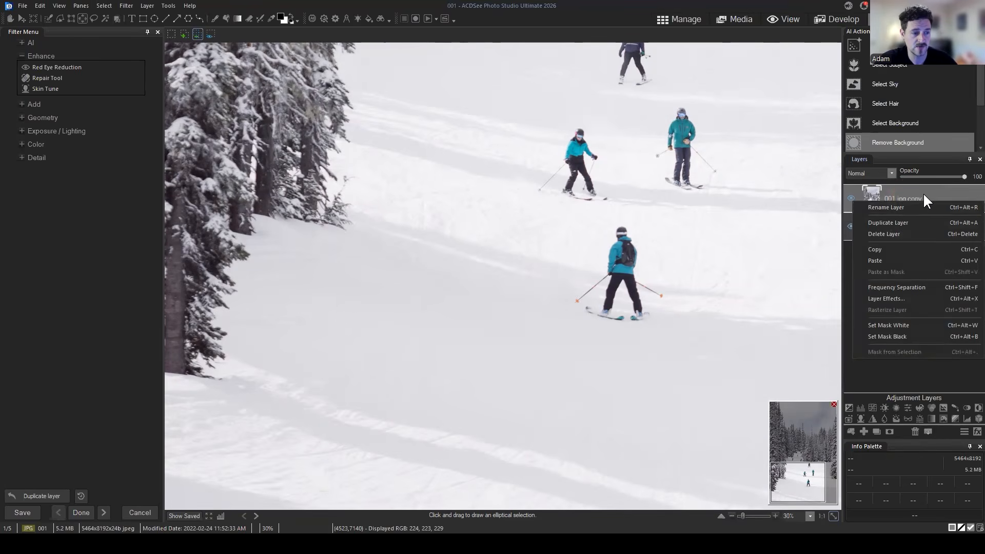
pyautogui.click(908, 207)
pyautogui.write('Repair')
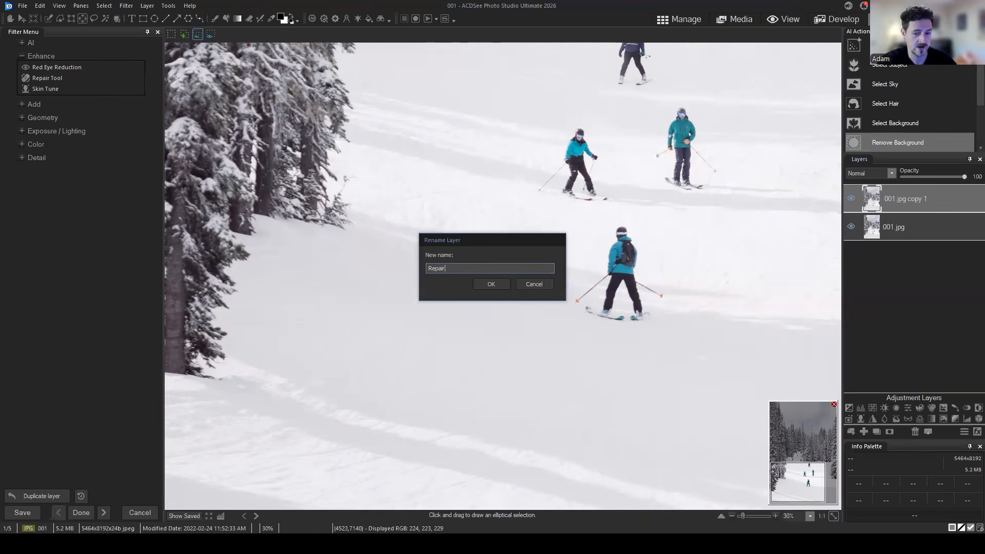
pyautogui.press('Return')
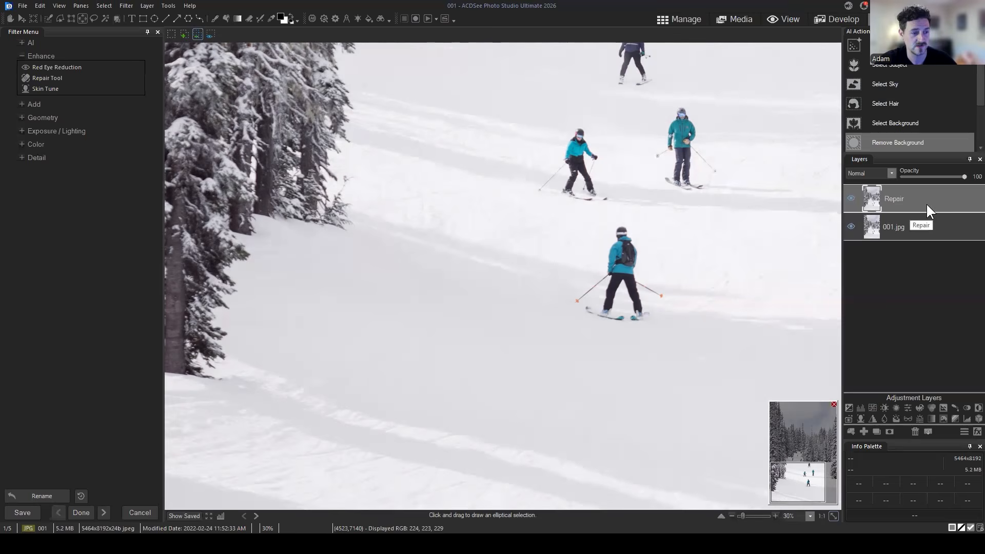
# Rename the 001.jpg layer as Original and make the Repair layer active
pyautogui.click(923, 201)
pyautogui.rightClick(903, 233)
pyautogui.click(906, 241)
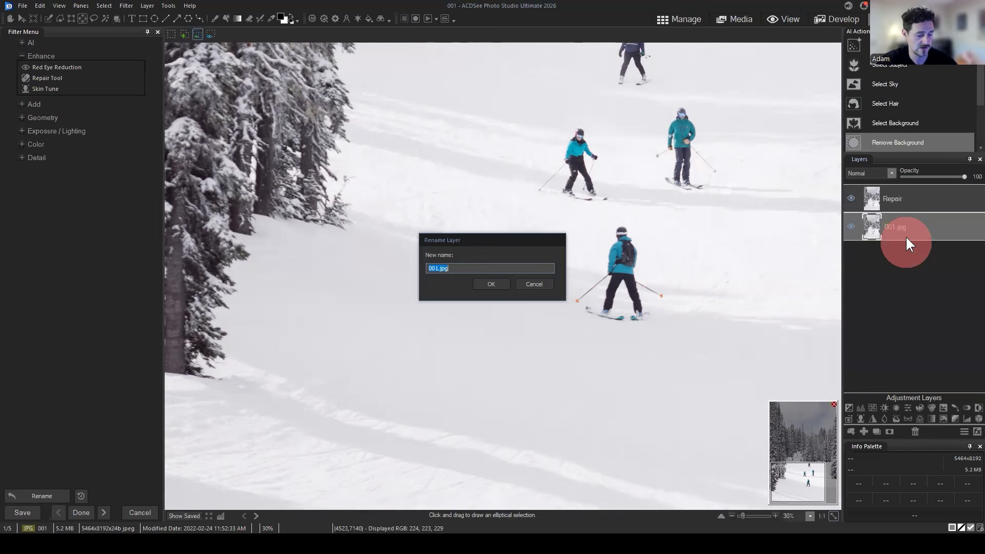
pyautogui.write('Original')
pyautogui.press('Return')
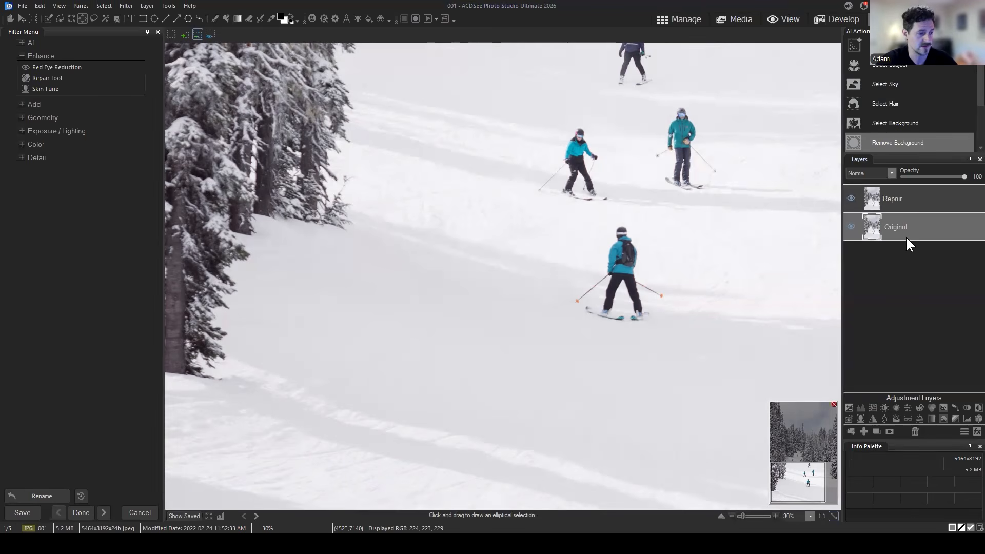
pyautogui.click(937, 194)
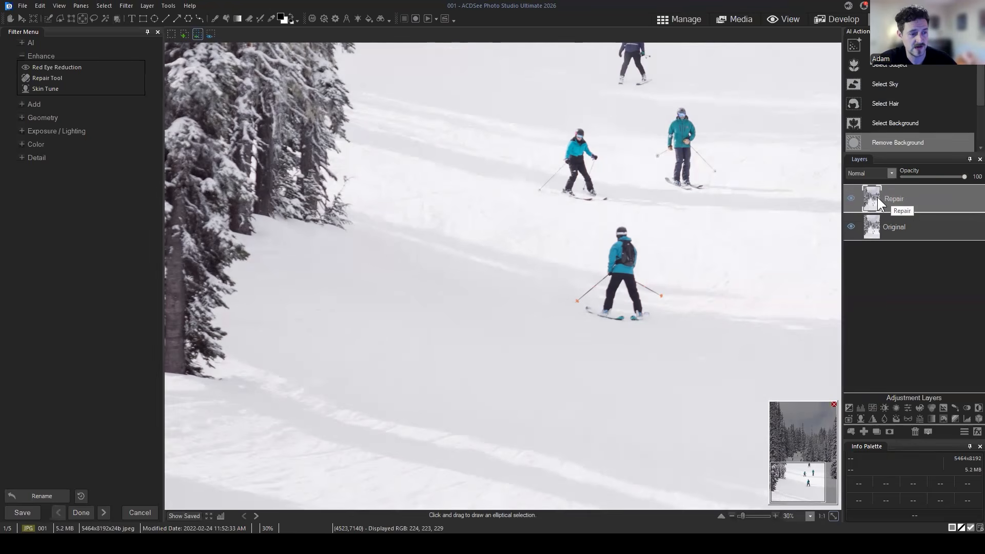
pyautogui.moveTo(927, 200)
pyautogui.mouseDown()
pyautogui.moveTo(912, 193)
pyautogui.moveTo(921, 201)
pyautogui.moveTo(923, 189)
pyautogui.mouseUp()
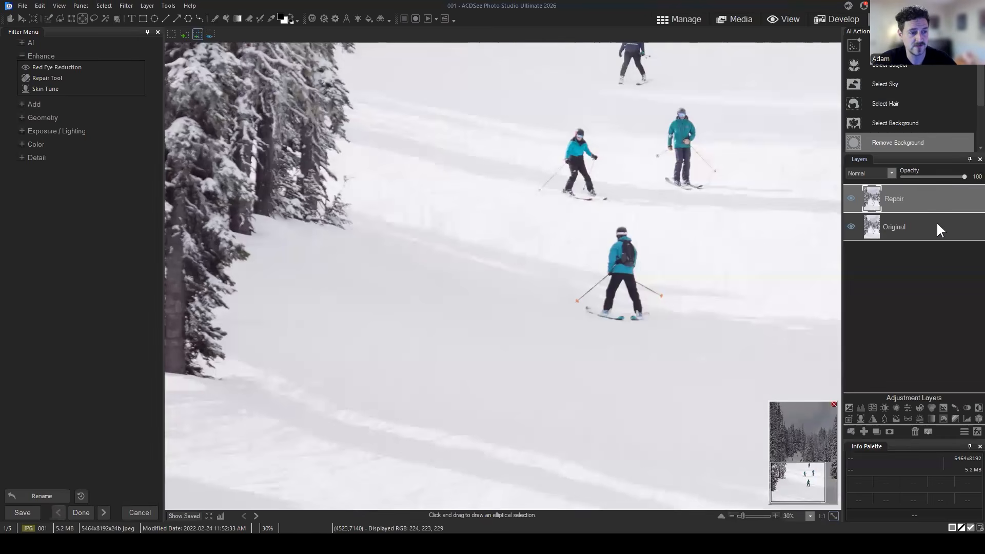
pyautogui.click(949, 201)
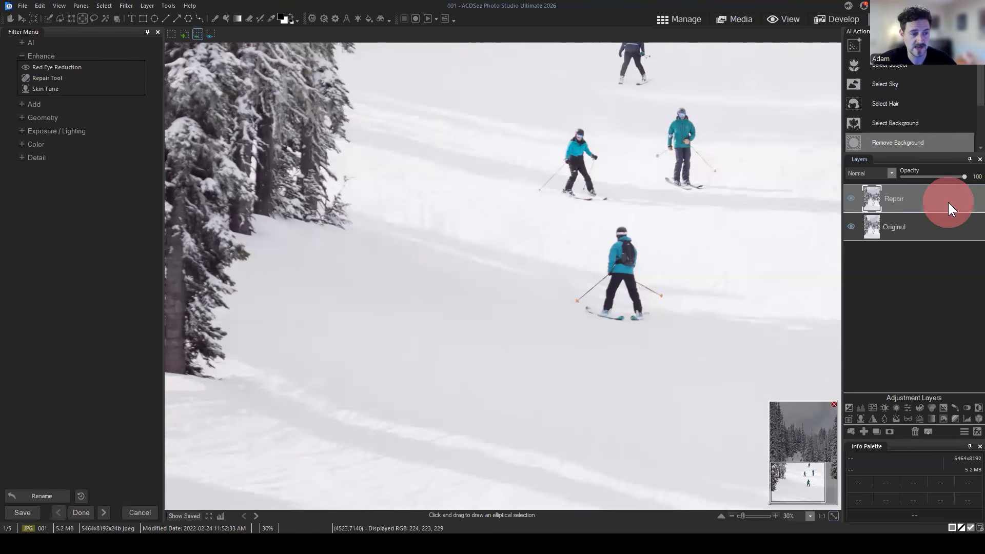
pyautogui.moveTo(954, 219); pyautogui.dragTo(950, 201)
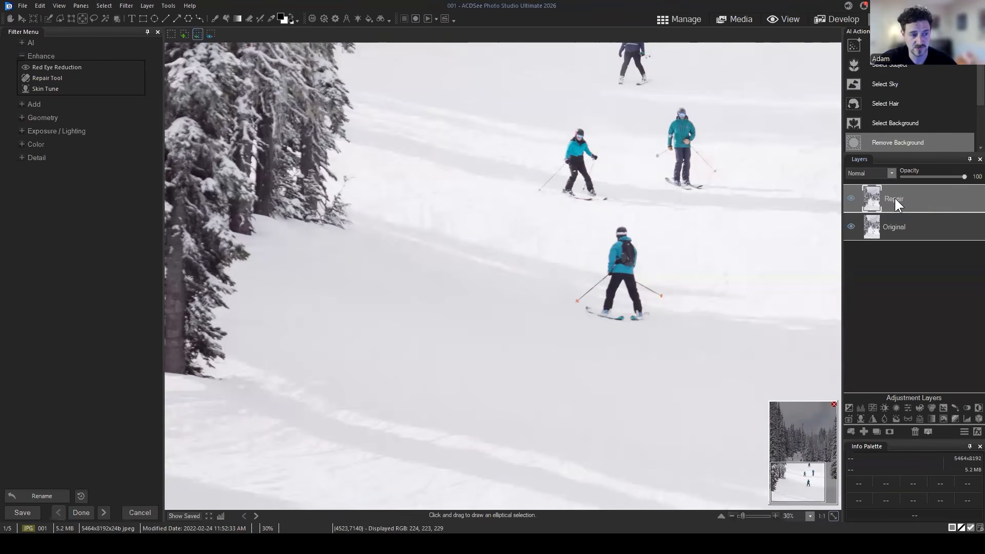
pyautogui.click(944, 195)
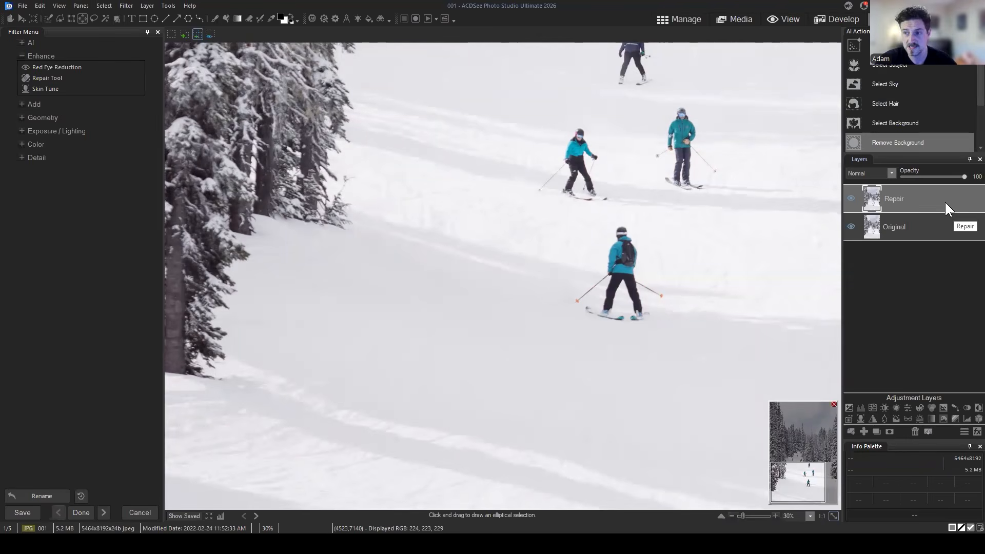
pyautogui.click(932, 232)
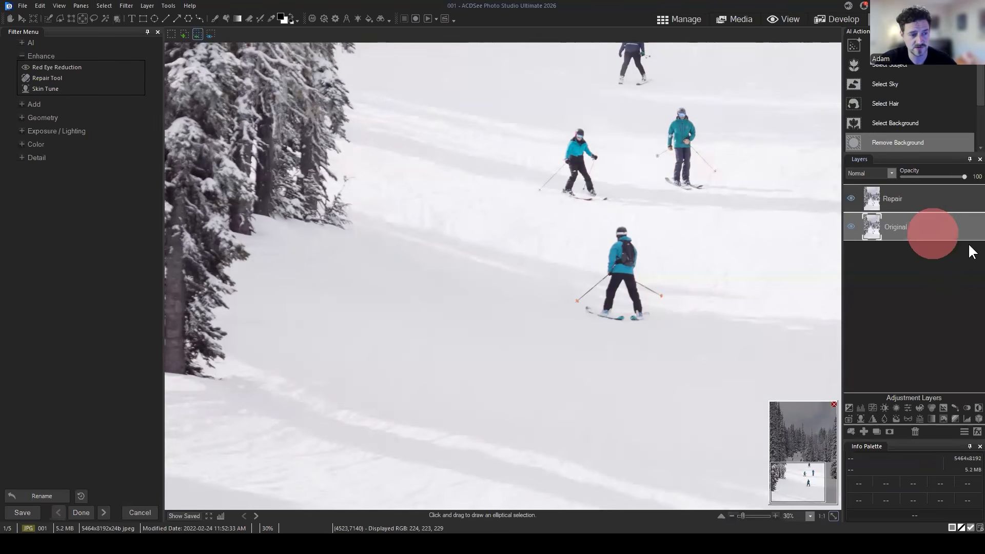
pyautogui.click(937, 221)
# Open the Repair Tool on the Repair layer and switch it to Clone mode
pyautogui.click(934, 197)
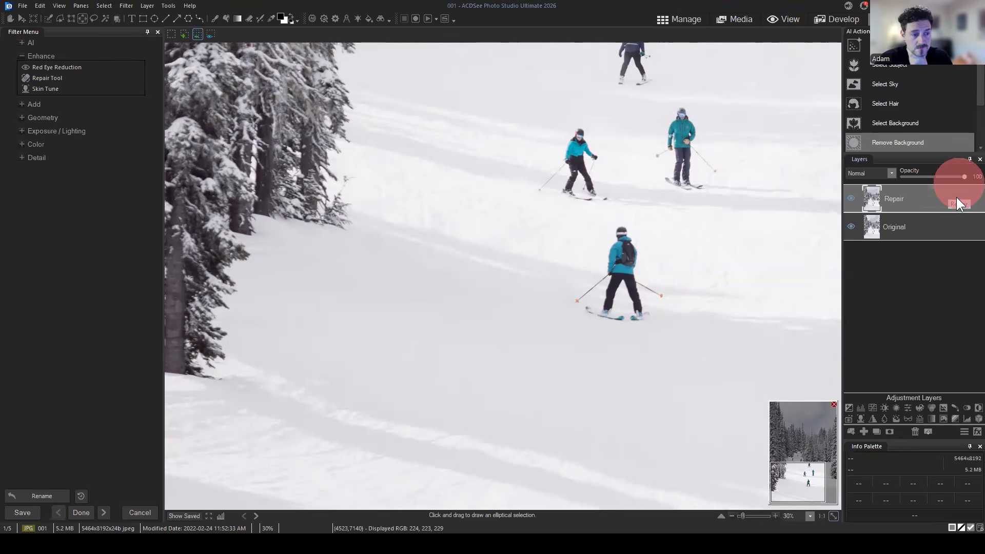
pyautogui.moveTo(957, 198)
pyautogui.mouseDown()
pyautogui.moveTo(939, 197)
pyautogui.moveTo(948, 194)
pyautogui.mouseUp()
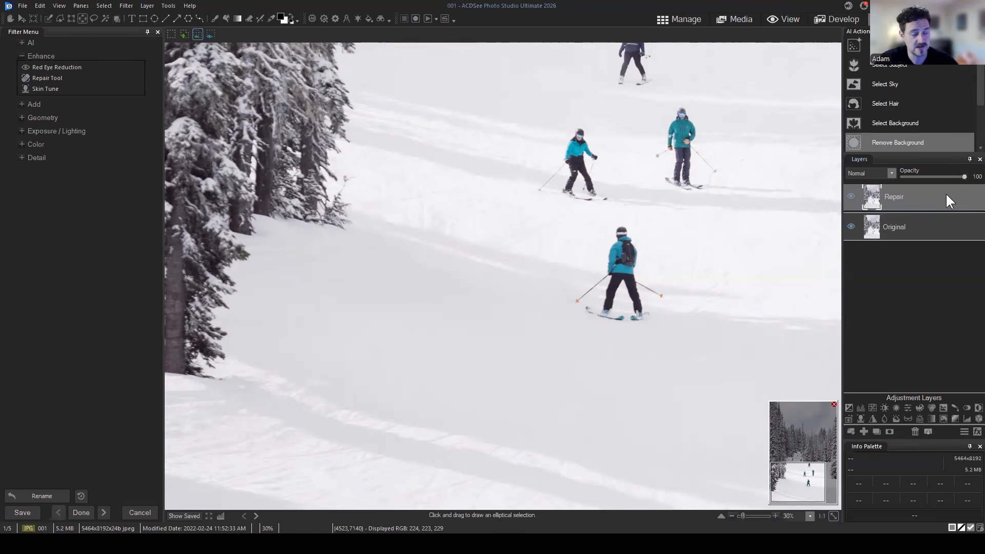
pyautogui.click(47, 78)
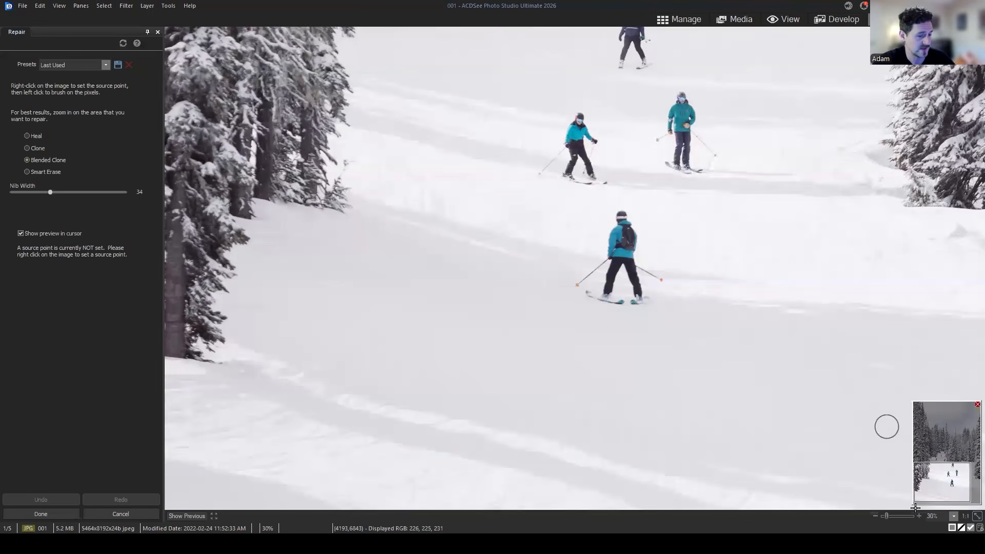
pyautogui.moveTo(954, 482); pyautogui.dragTo(960, 482)
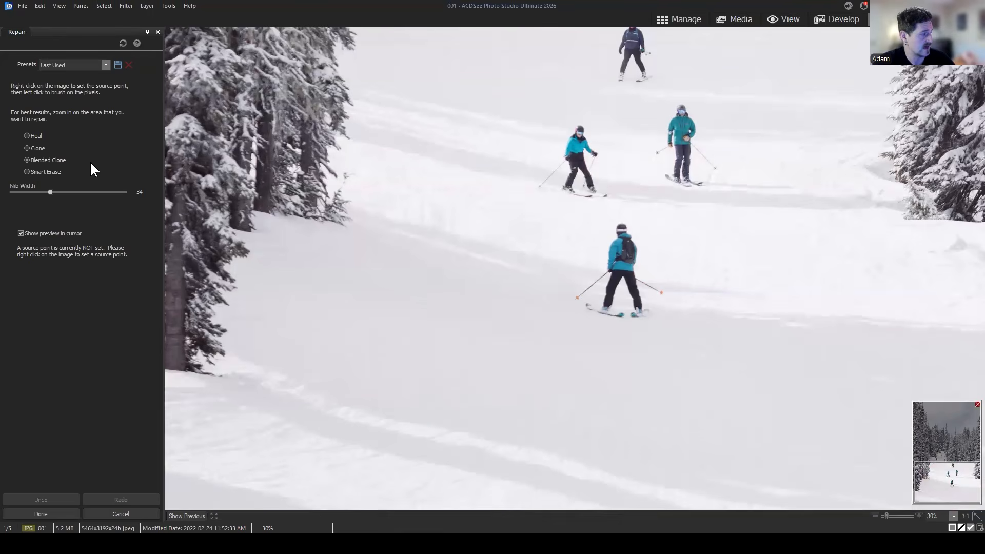
pyautogui.scroll(5, 416, 236)
pyautogui.click(34, 148)
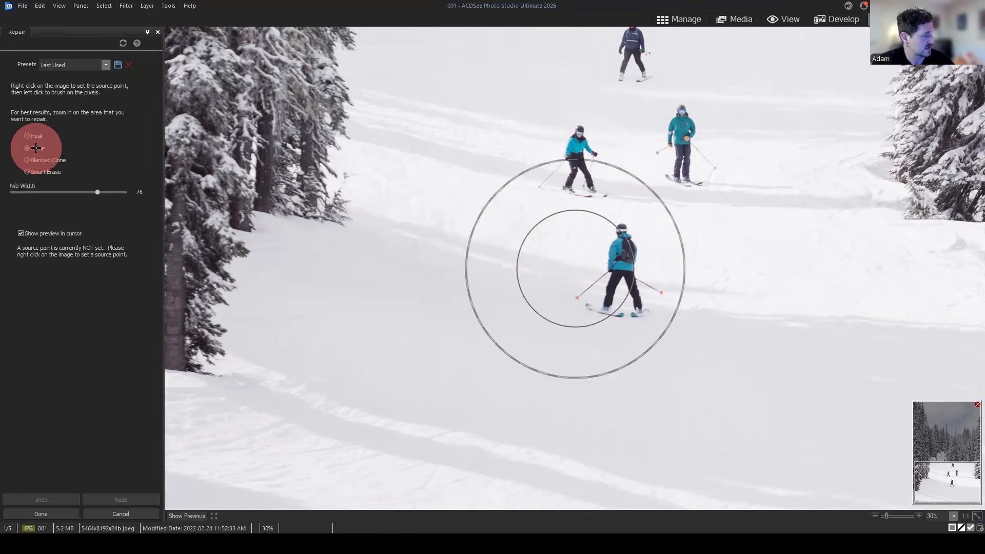
# Set the Clone brush to a nib width of 88 with feathering at 0
pyautogui.scroll(-2, 787, 347)
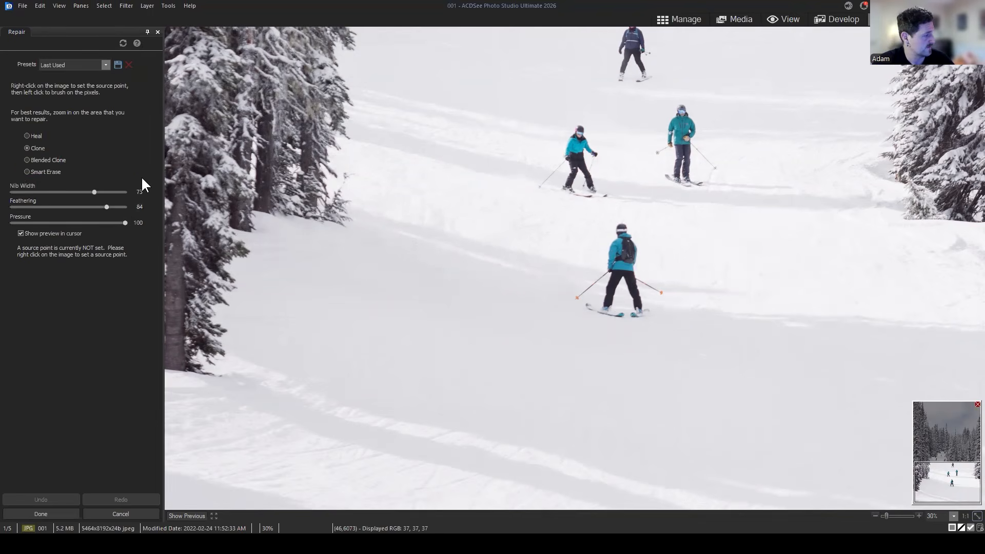
pyautogui.scroll(-2, 442, 236)
pyautogui.scroll(-1, 442, 236)
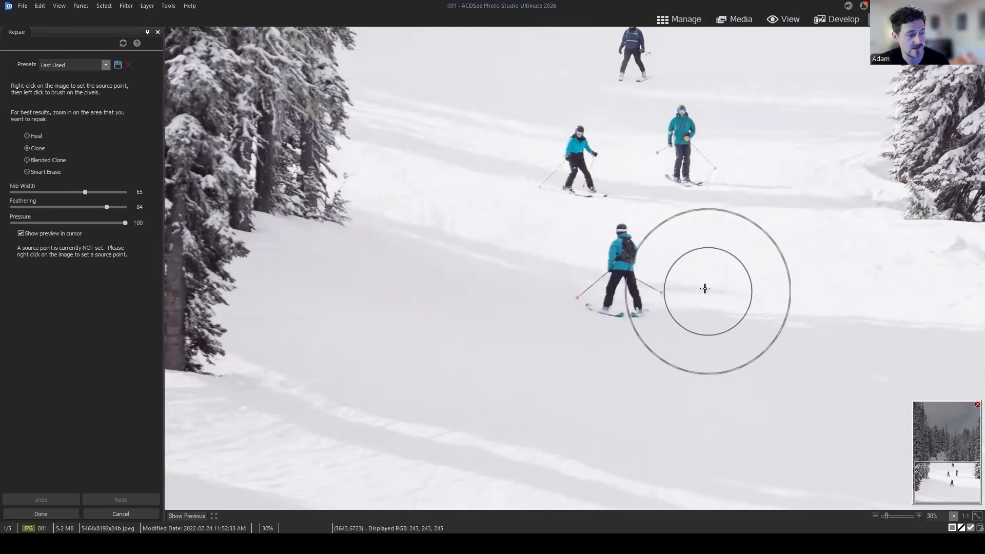
pyautogui.scroll(3, 708, 257)
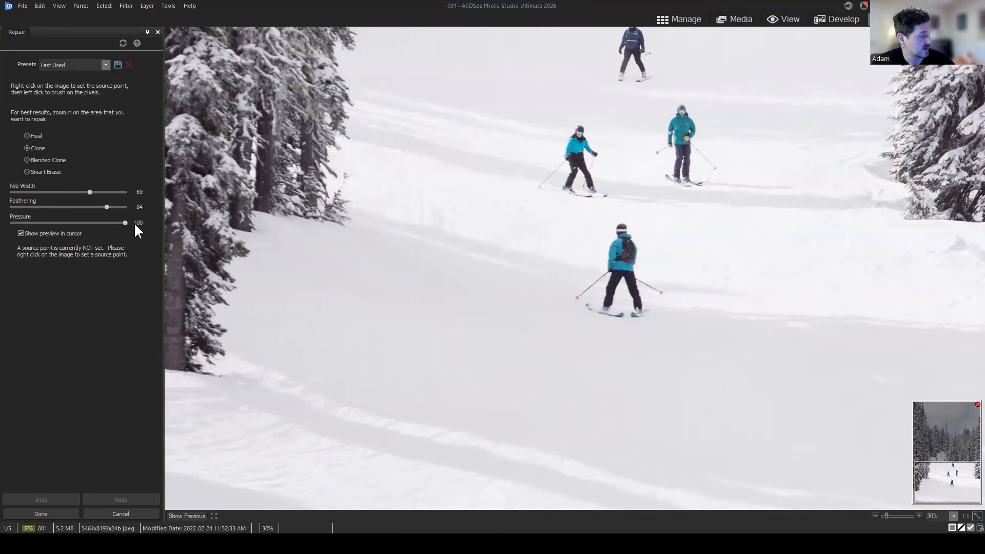
pyautogui.moveTo(107, 207); pyautogui.dragTo(11, 206)
pyautogui.scroll(7, 523, 266)
pyautogui.scroll(6, 523, 267)
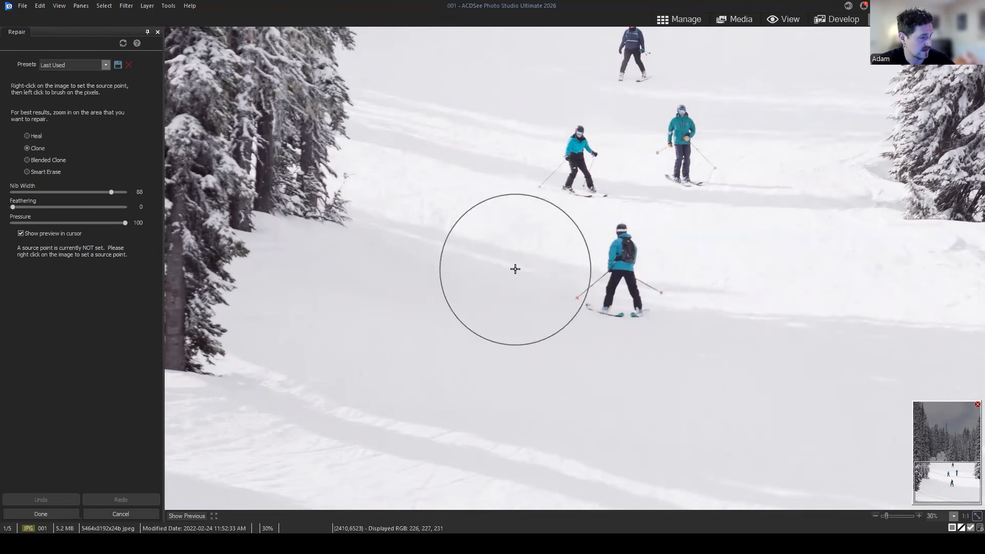
# Clone over the nearest skier with the backpack, sampling the snow ridge to the skier's left as the source
pyautogui.rightClick(473, 248)
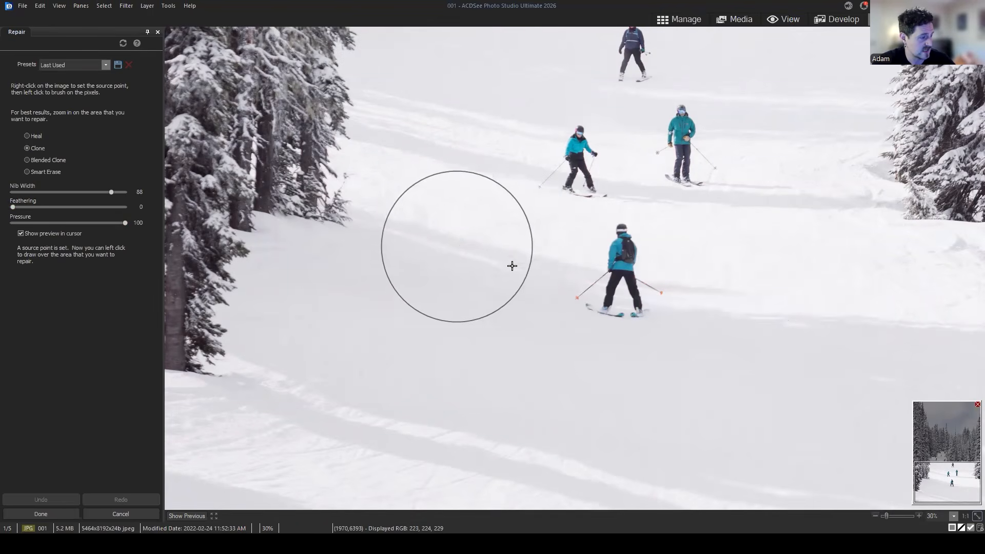
pyautogui.rightClick(340, 208)
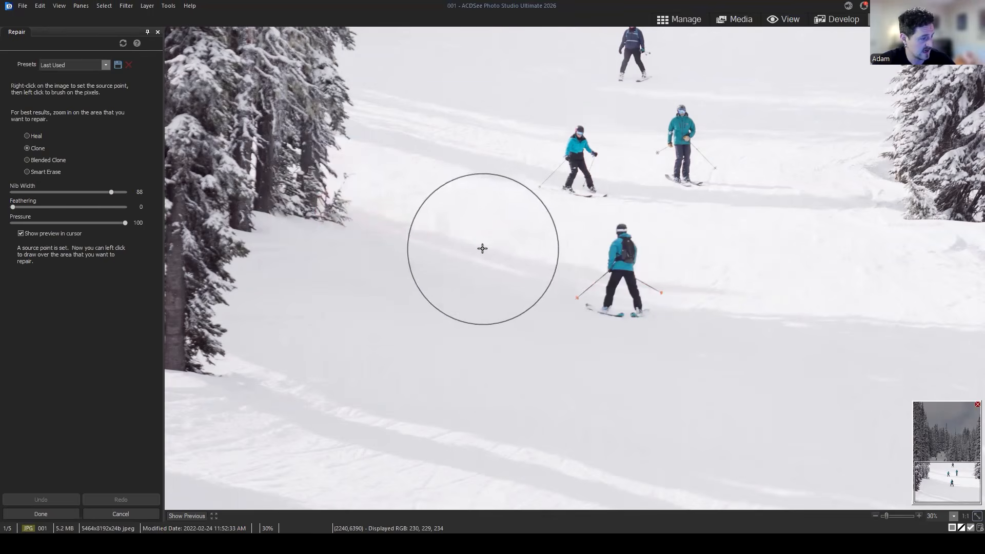
pyautogui.click(629, 279)
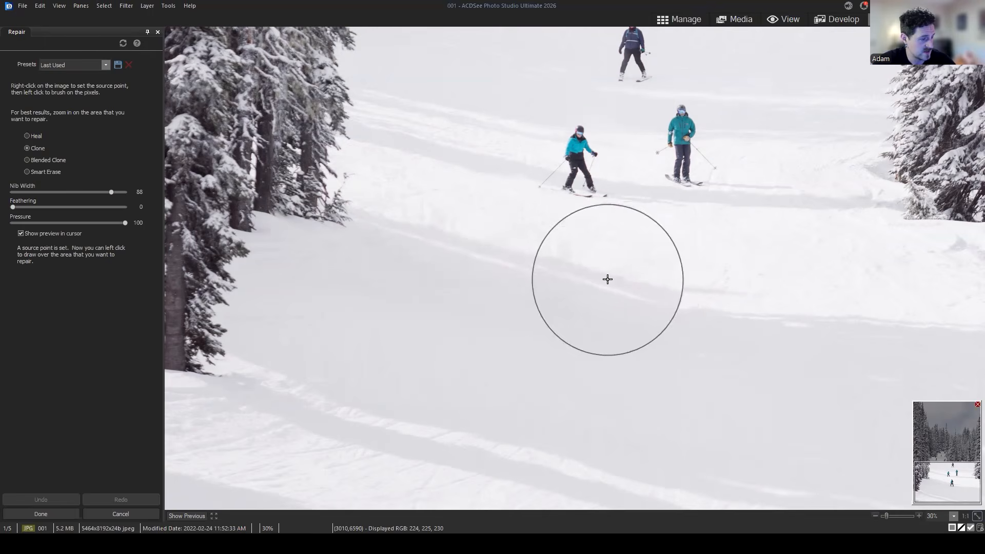
pyautogui.rightClick(472, 246)
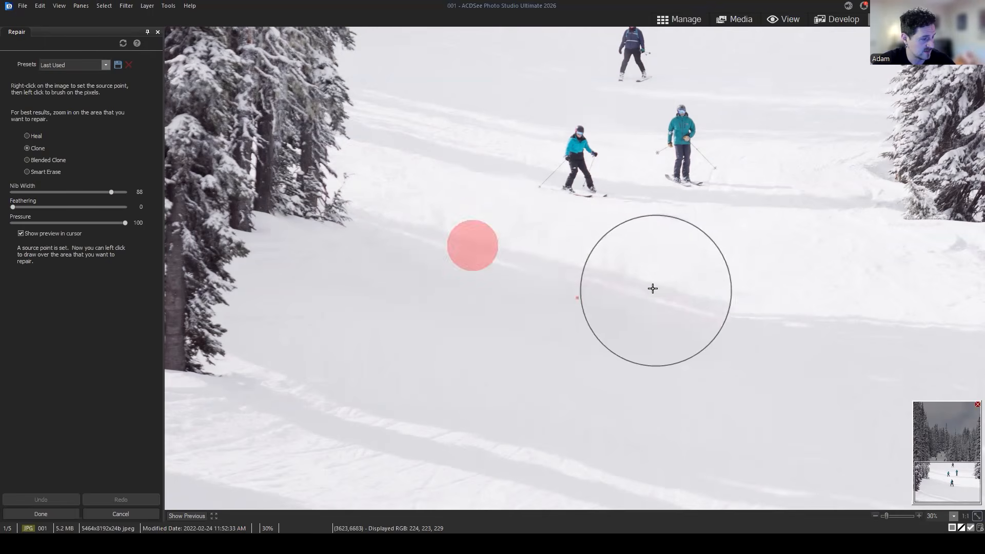
pyautogui.click(610, 279)
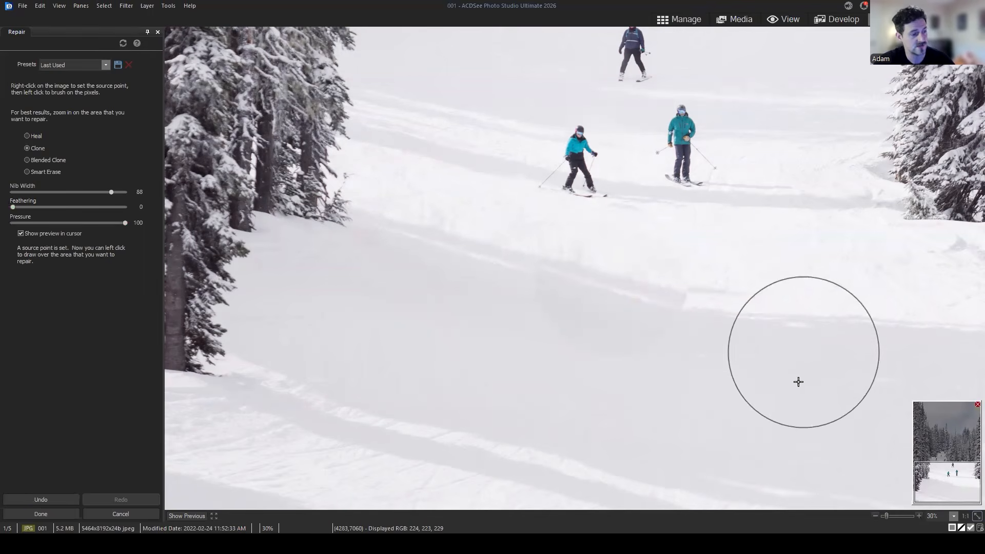
# Examine the edges and tonal match of the cloned snow patch, both up close and from farther out
pyautogui.scroll(-1, 813, 361)
pyautogui.scroll(1, 806, 354)
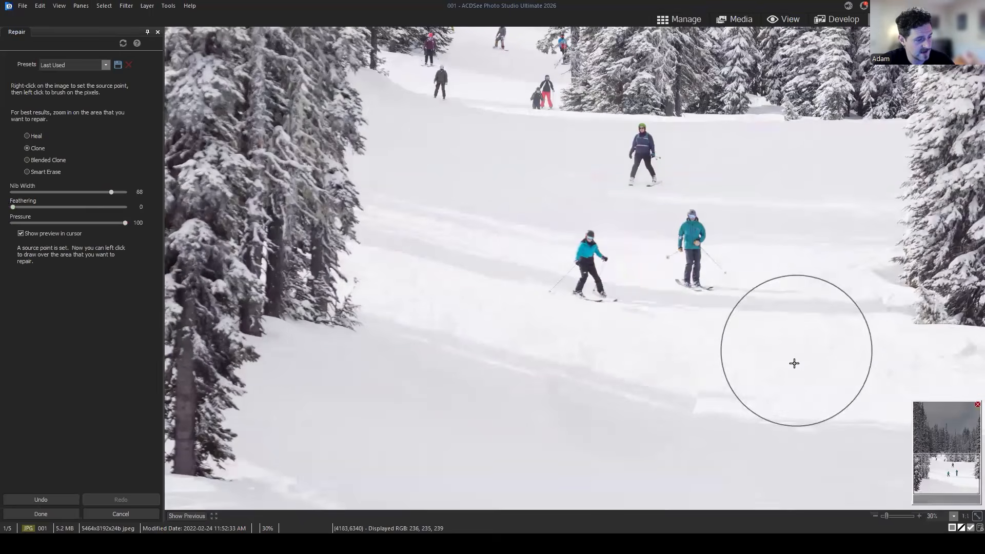
pyautogui.scroll(2, 768, 387)
pyautogui.moveTo(930, 464); pyautogui.dragTo(953, 490)
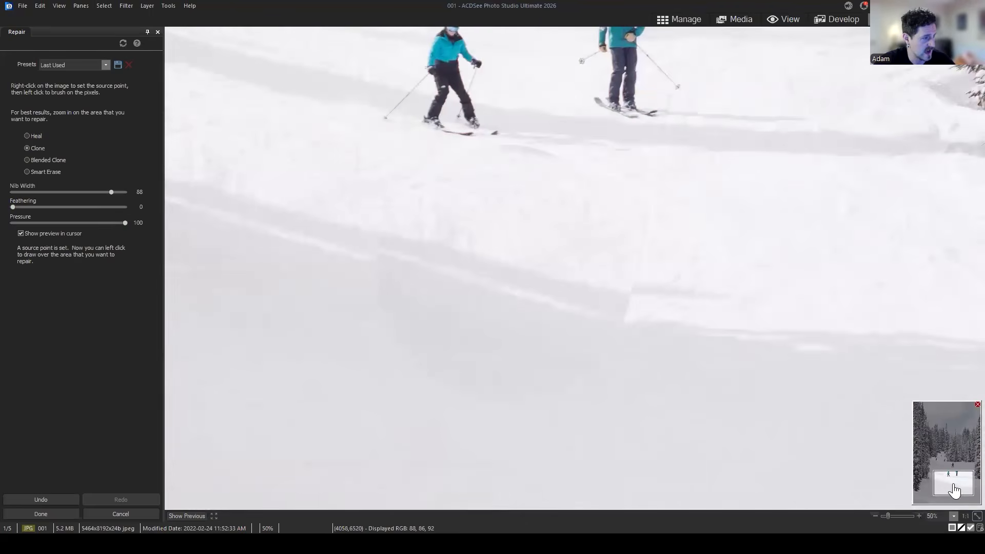
pyautogui.click(504, 273)
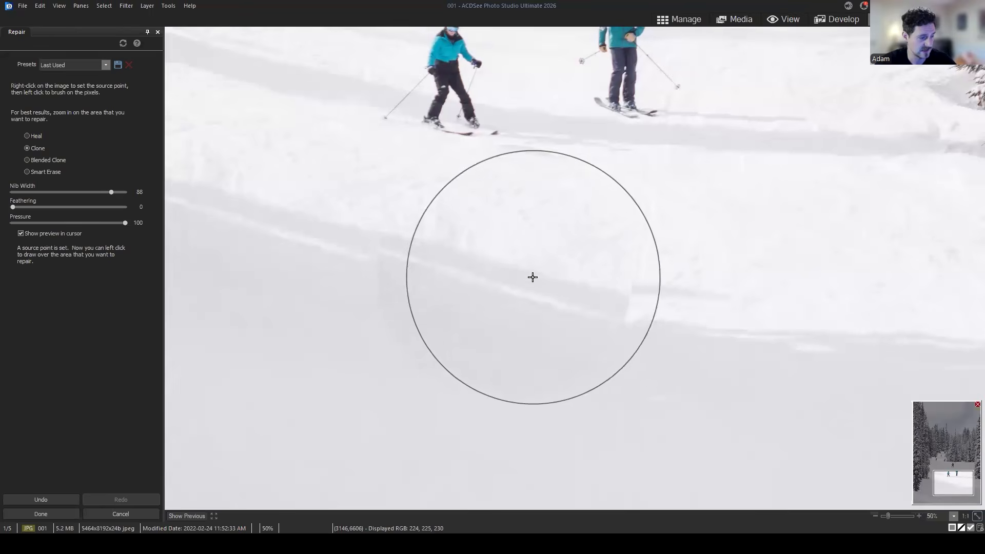
pyautogui.scroll(-7, 609, 293)
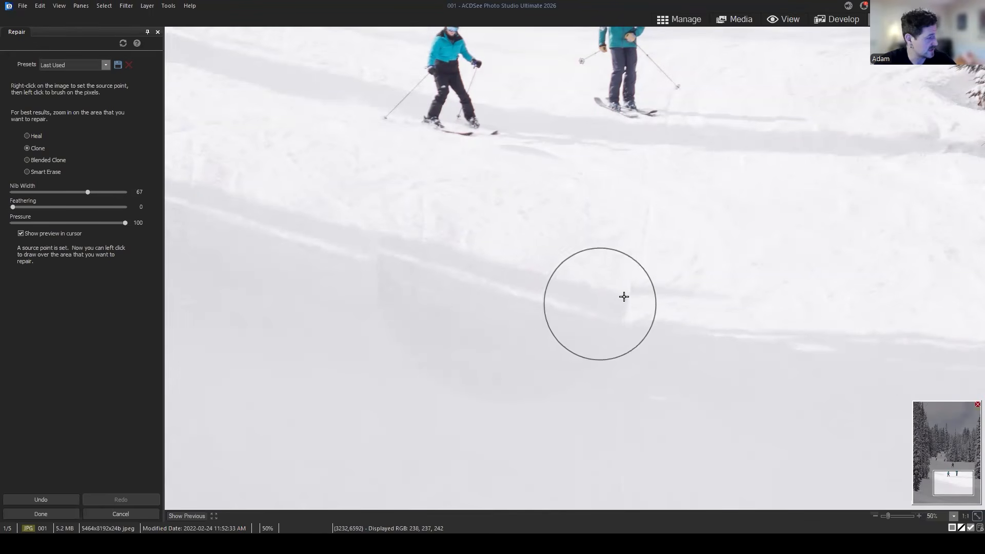
pyautogui.scroll(-15, 624, 297)
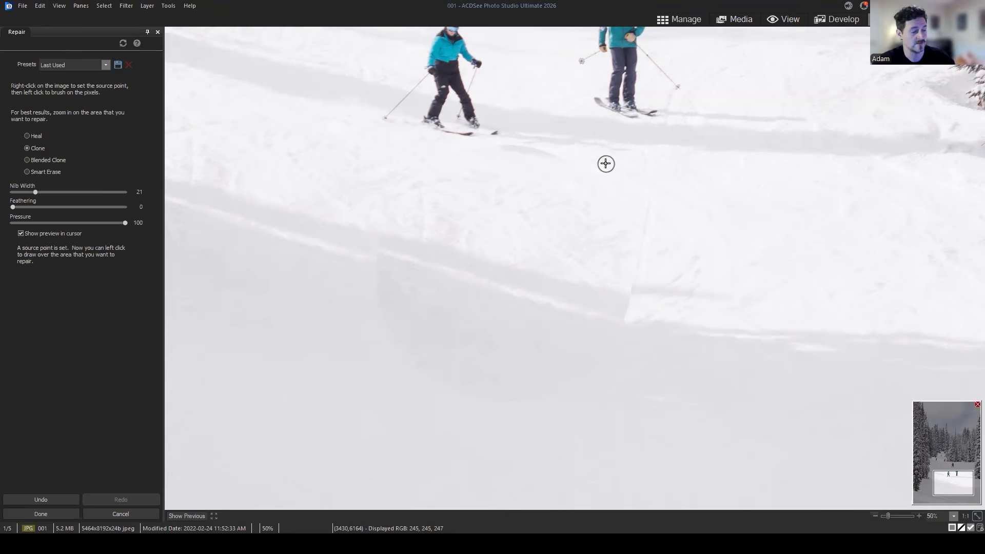
pyautogui.scroll(6, 739, 288)
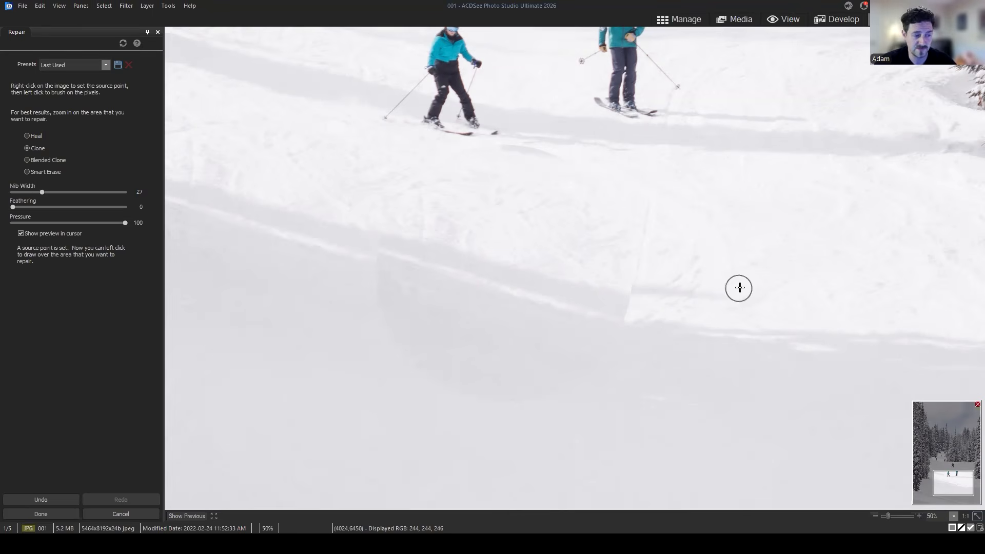
pyautogui.scroll(5, 760, 290)
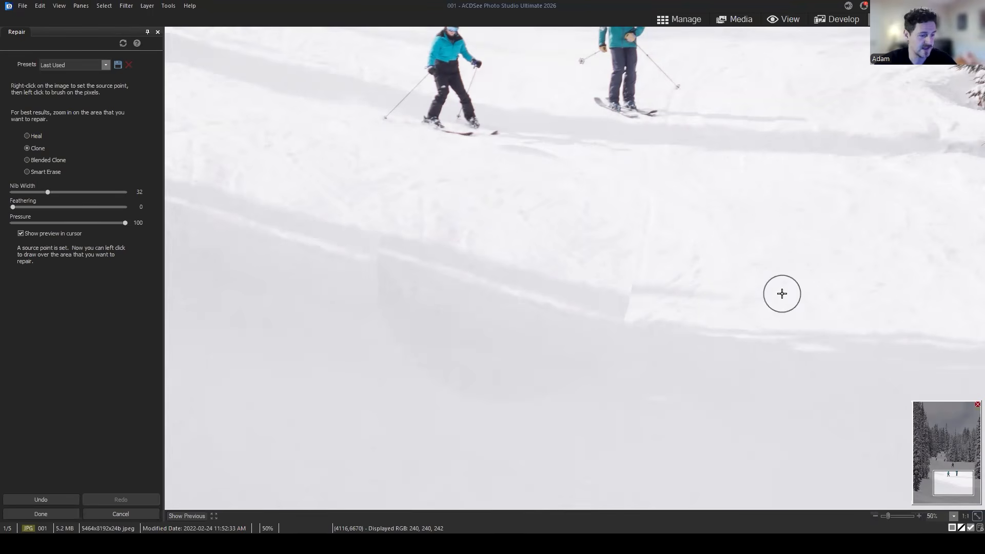
pyautogui.scroll(-2, 692, 264)
pyautogui.scroll(-1, 779, 262)
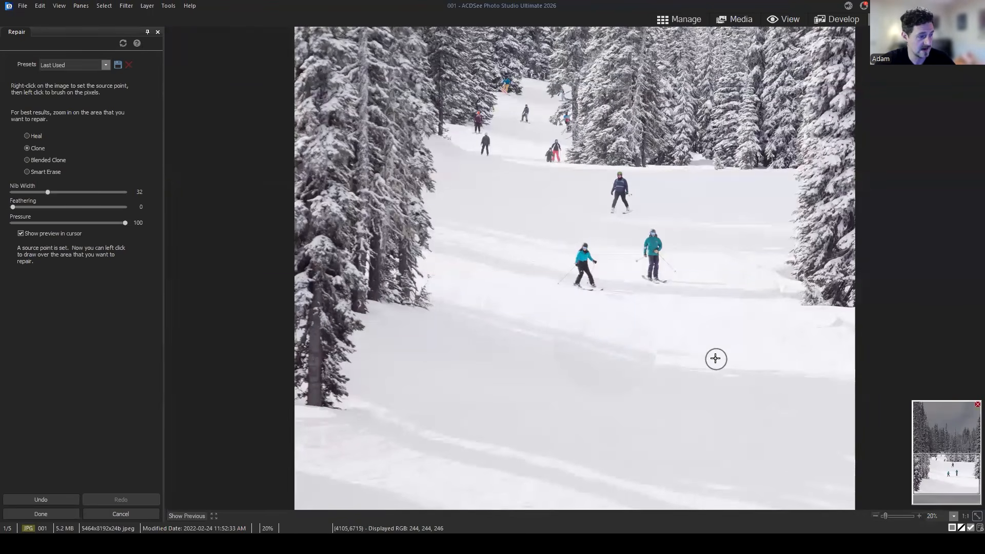
pyautogui.scroll(1, 716, 359)
pyautogui.scroll(1, 715, 358)
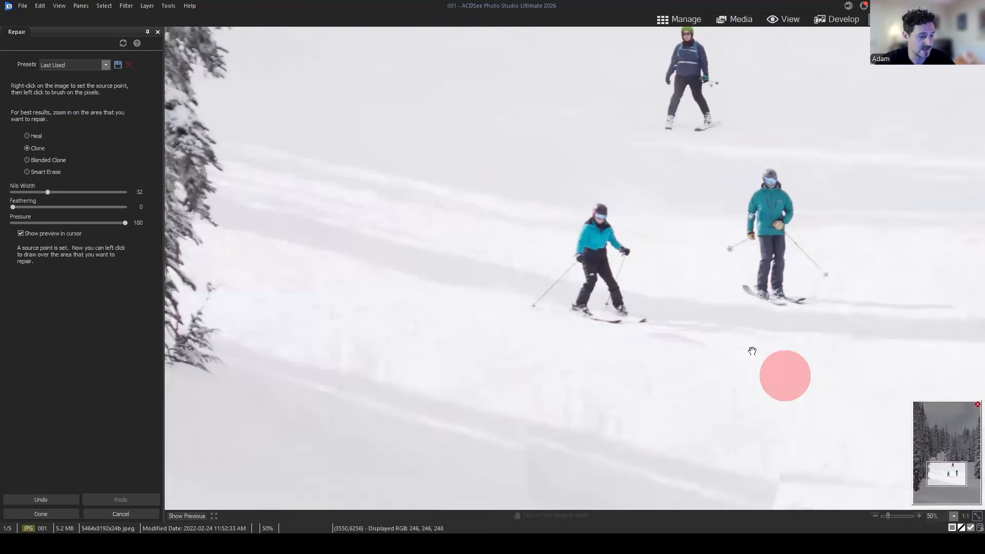
pyautogui.moveTo(752, 351)
pyautogui.mouseDown()
pyautogui.moveTo(636, 174)
pyautogui.moveTo(671, 195)
pyautogui.mouseUp()
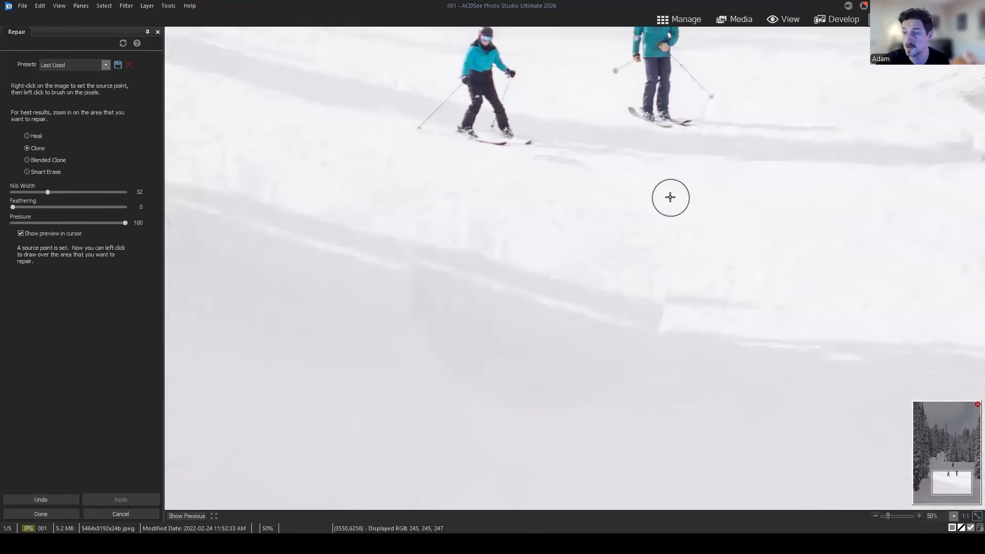
# Set the nib width to 58 and clone clean snow from the right over the skier with the green helmet
pyautogui.moveTo(762, 117)
pyautogui.mouseDown()
pyautogui.moveTo(747, 211)
pyautogui.moveTo(752, 407)
pyautogui.moveTo(772, 417)
pyautogui.moveTo(724, 434)
pyautogui.mouseUp()
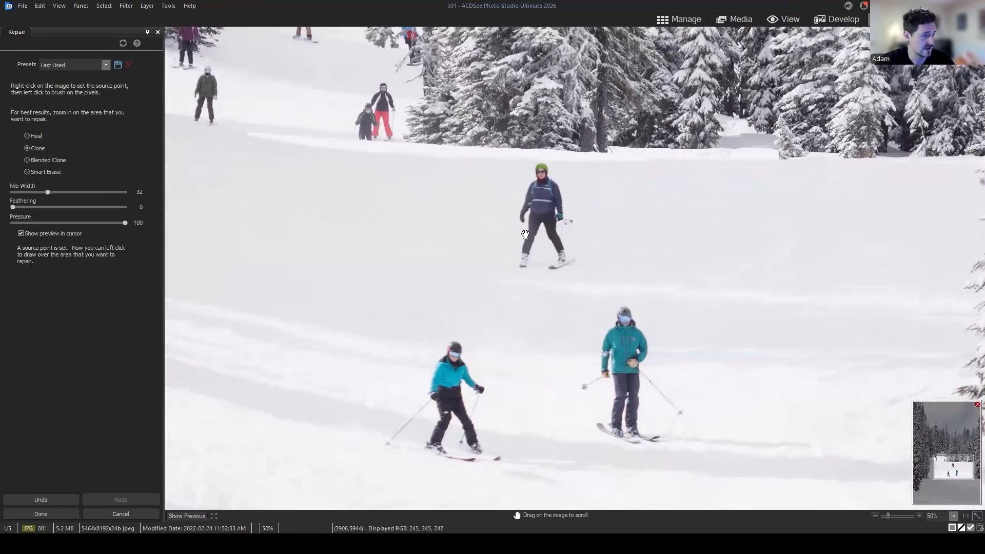
pyautogui.scroll(8, 598, 224)
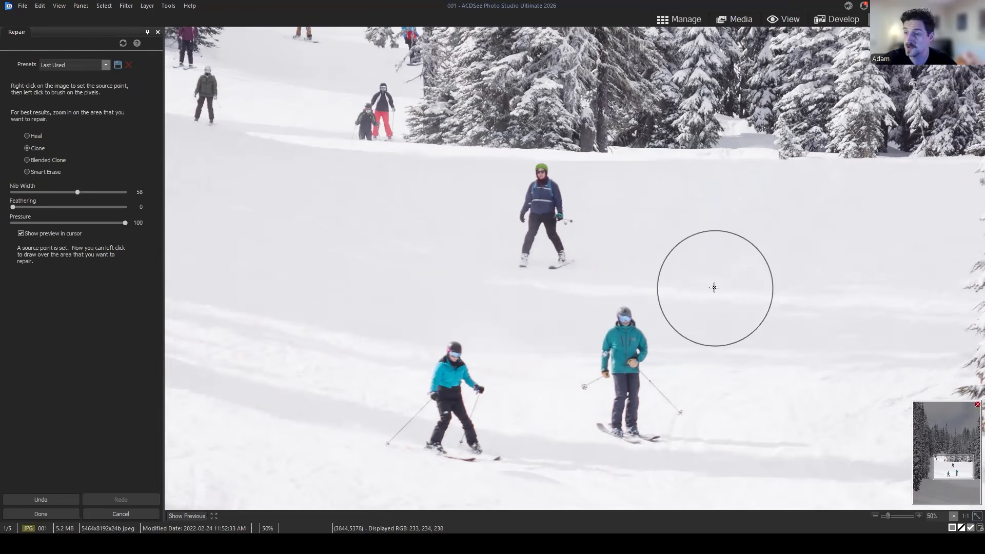
pyautogui.moveTo(679, 222); pyautogui.dragTo(545, 220)
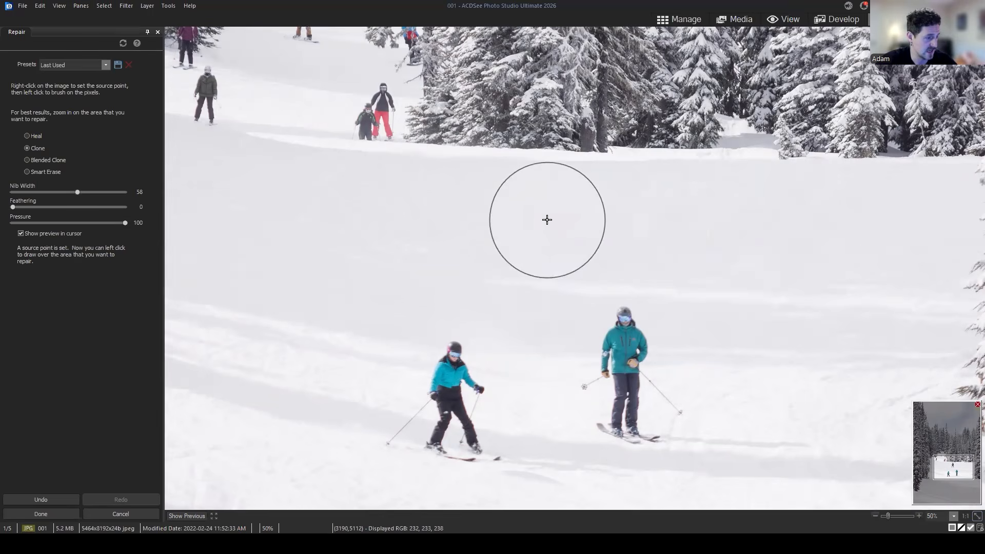
pyautogui.hotkey('ctrl', 'z')
pyautogui.rightClick(679, 222)
pyautogui.moveTo(571, 216); pyautogui.dragTo(547, 218)
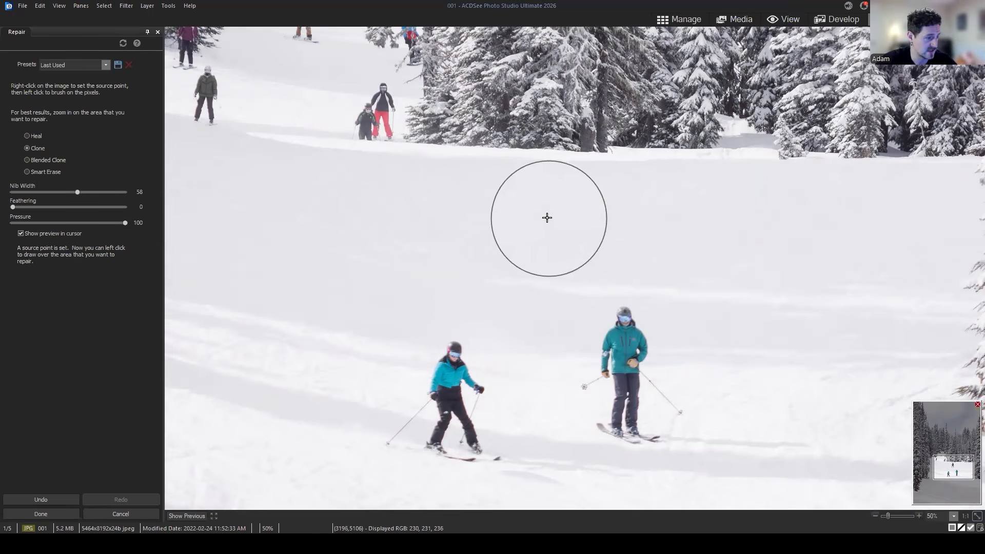
pyautogui.rightClick(546, 217)
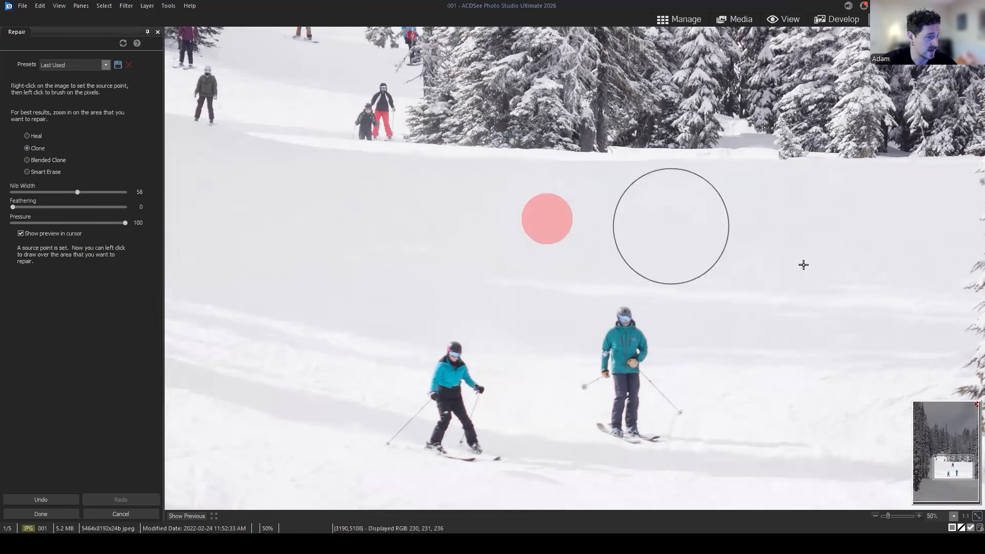
pyautogui.scroll(-2, 750, 296)
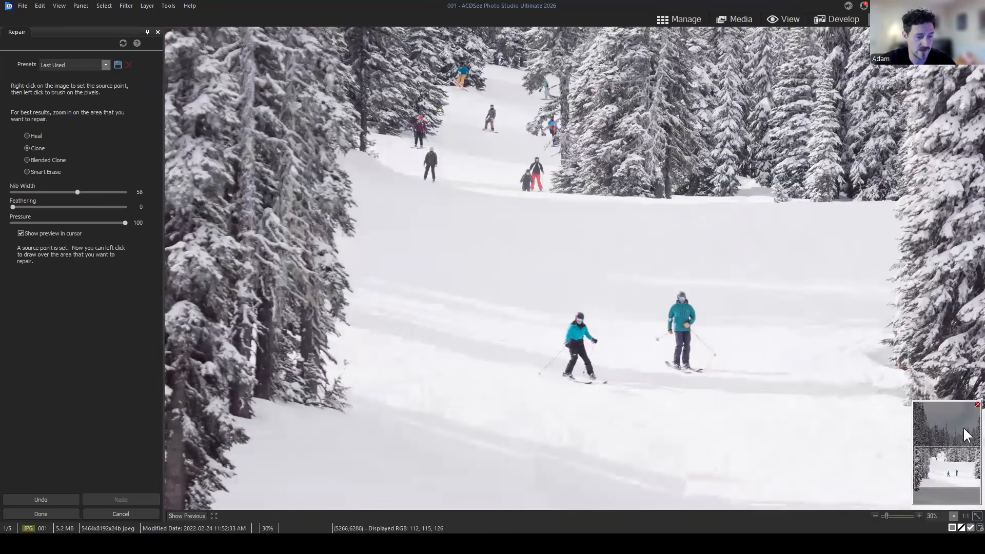
# Undo the clone edits over the green-helmet skier and the nearest skier with the backpack
pyautogui.moveTo(963, 459); pyautogui.dragTo(957, 466)
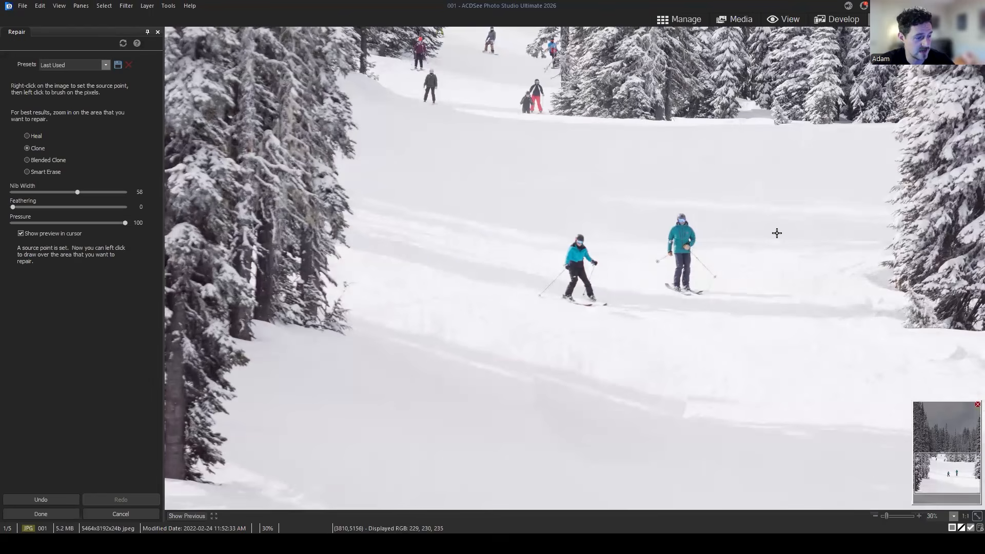
pyautogui.scroll(-2, 781, 264)
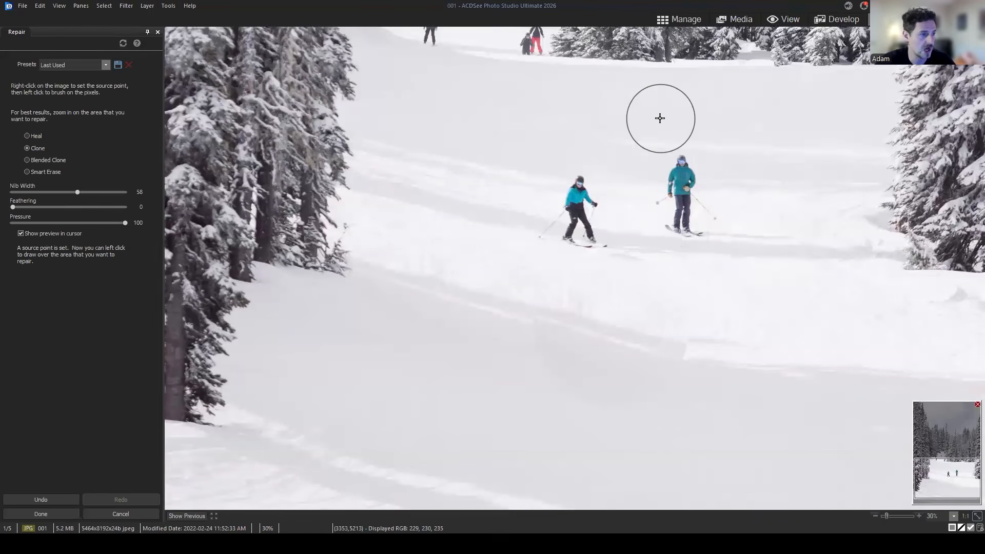
pyautogui.hotkey('ctrl', 'z')
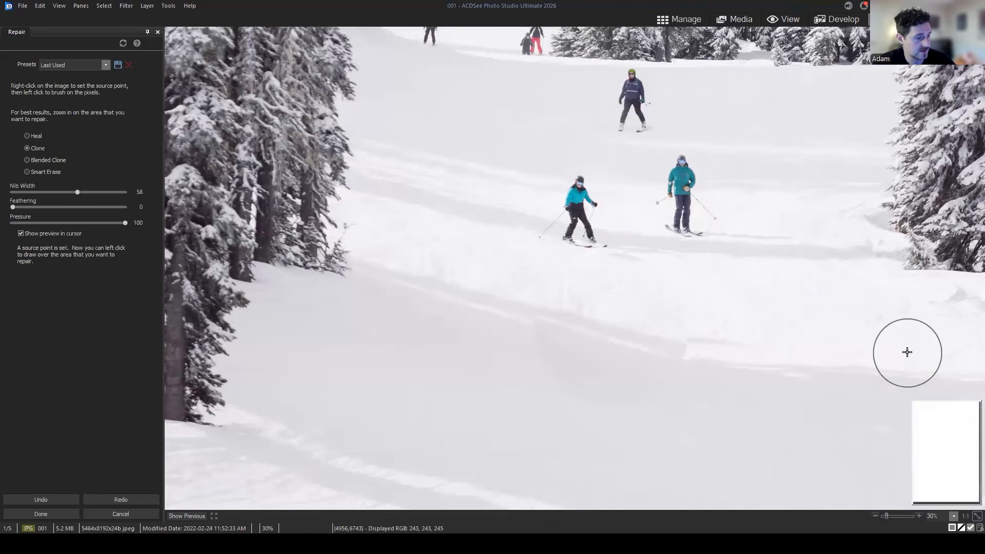
pyautogui.hotkey('ctrl', 'z')
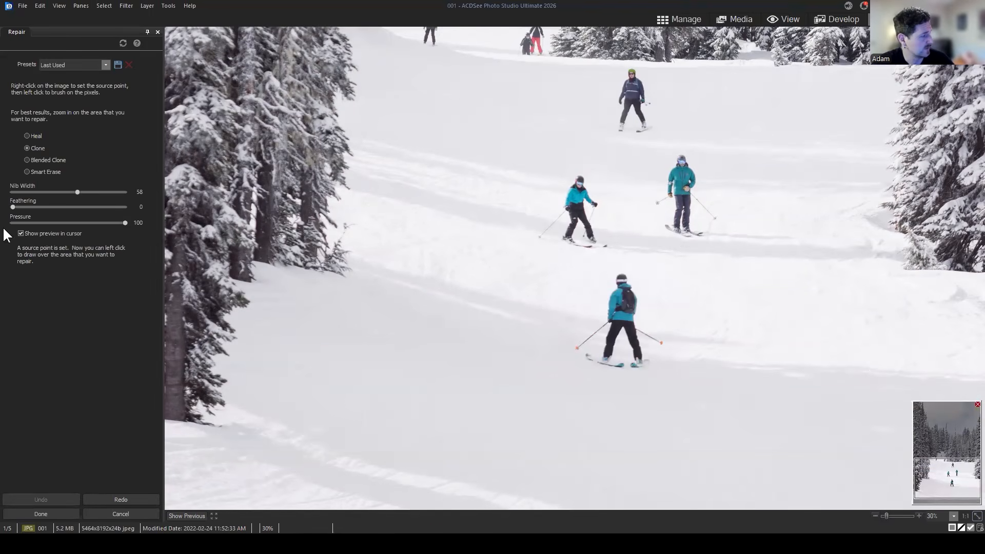
# Try cloning over the nearest skier with feathering 80 and nib width 75, sampling the snow ridge to the skier's left, and undo it
pyautogui.moveTo(12, 207); pyautogui.dragTo(103, 214)
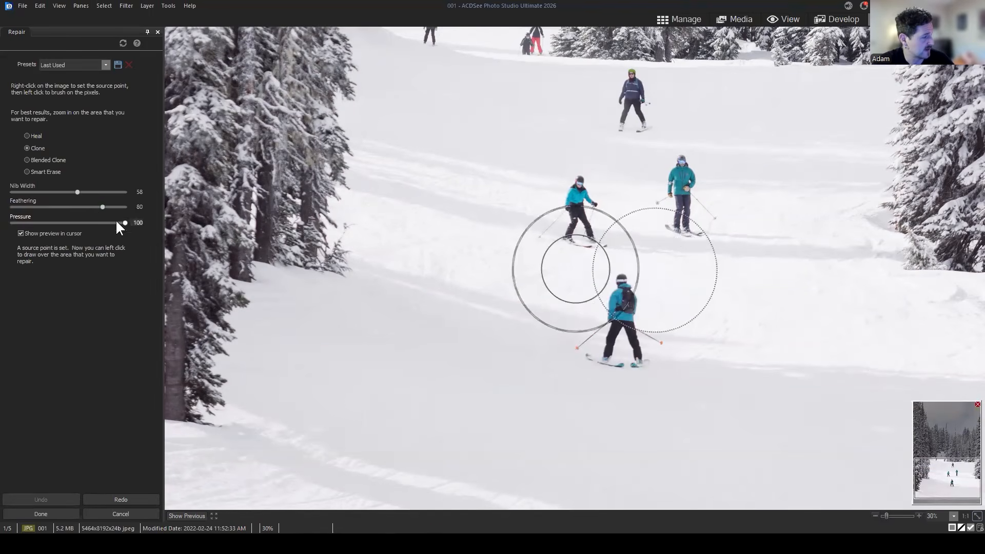
pyautogui.scroll(5, 497, 332)
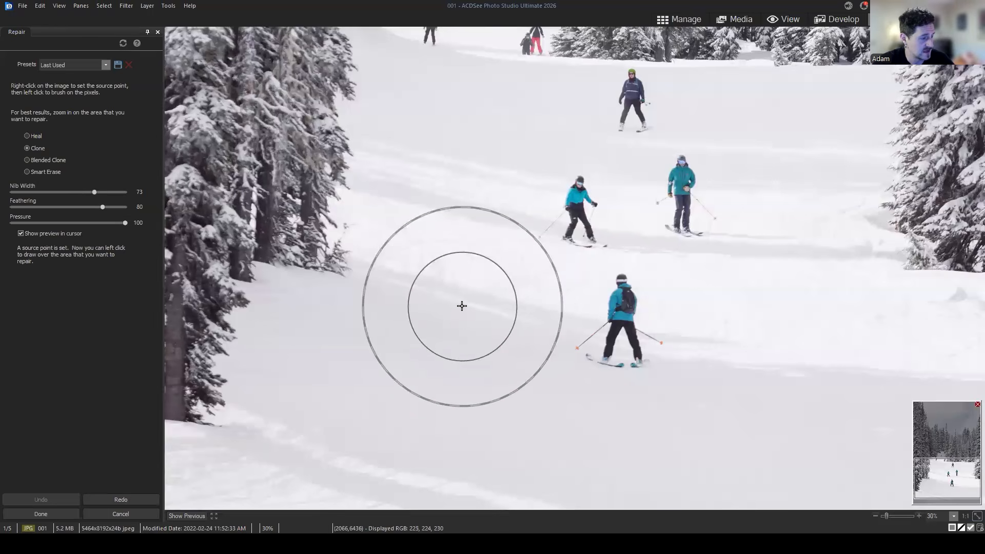
pyautogui.scroll(-1, 462, 306)
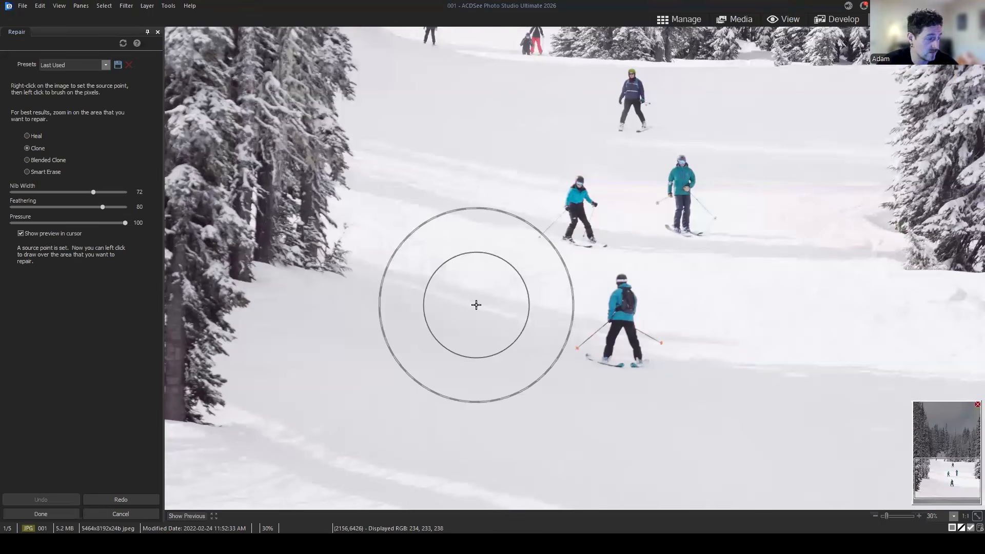
pyautogui.scroll(3, 489, 310)
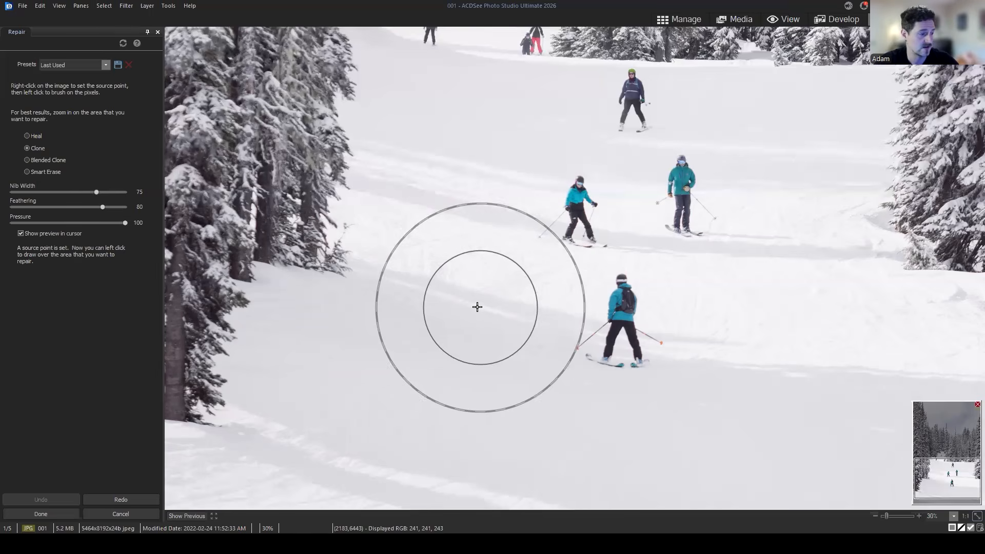
pyautogui.rightClick(470, 301)
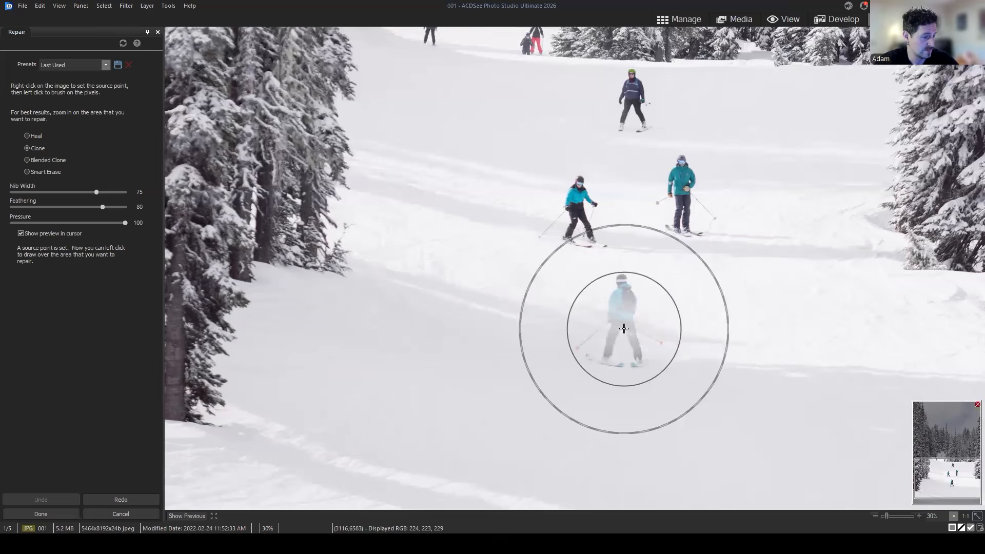
pyautogui.click(622, 327)
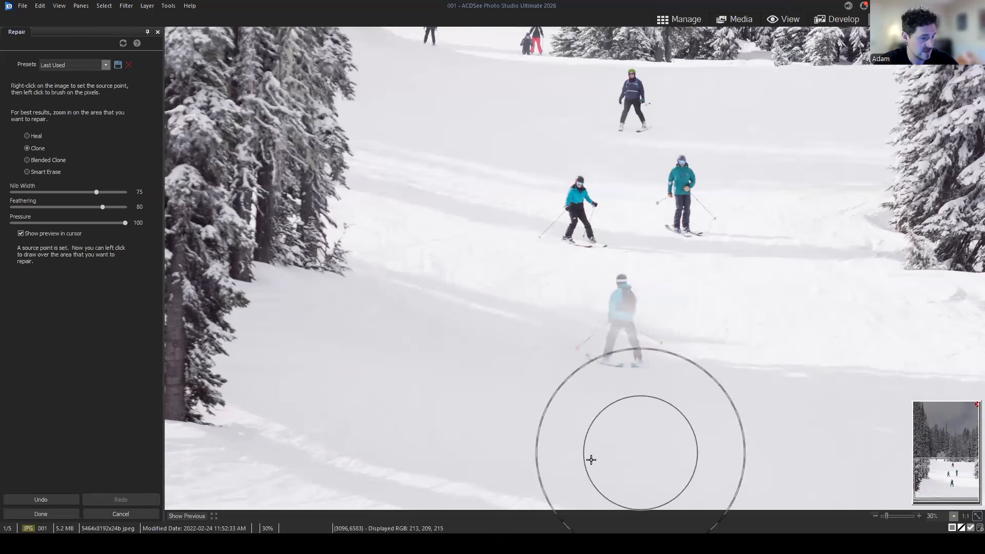
pyautogui.scroll(-3, 715, 273)
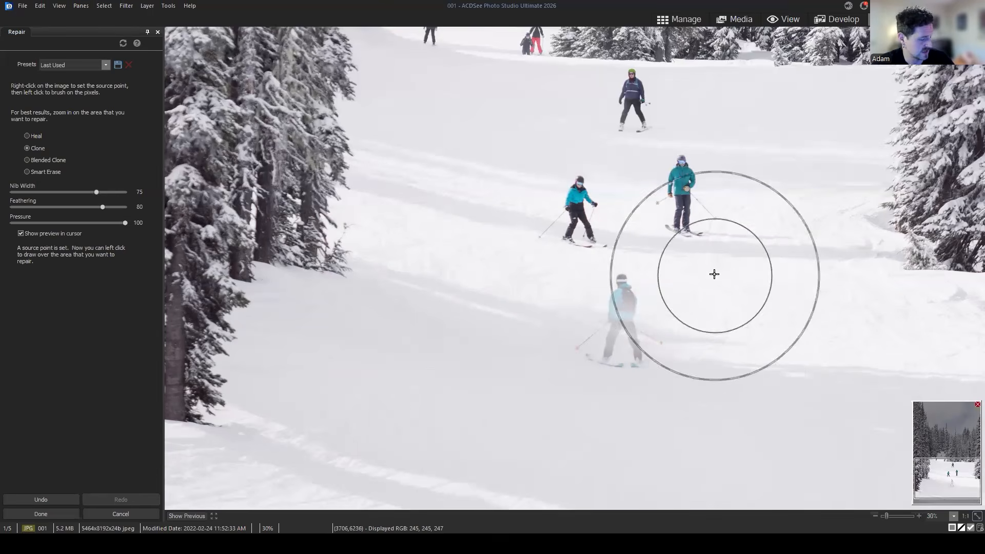
pyautogui.hotkey('ctrl', 'z')
# Try the same clone over the nearest skier with feathering 100 and nib width 72, and undo it
pyautogui.scroll(-2, 478, 306)
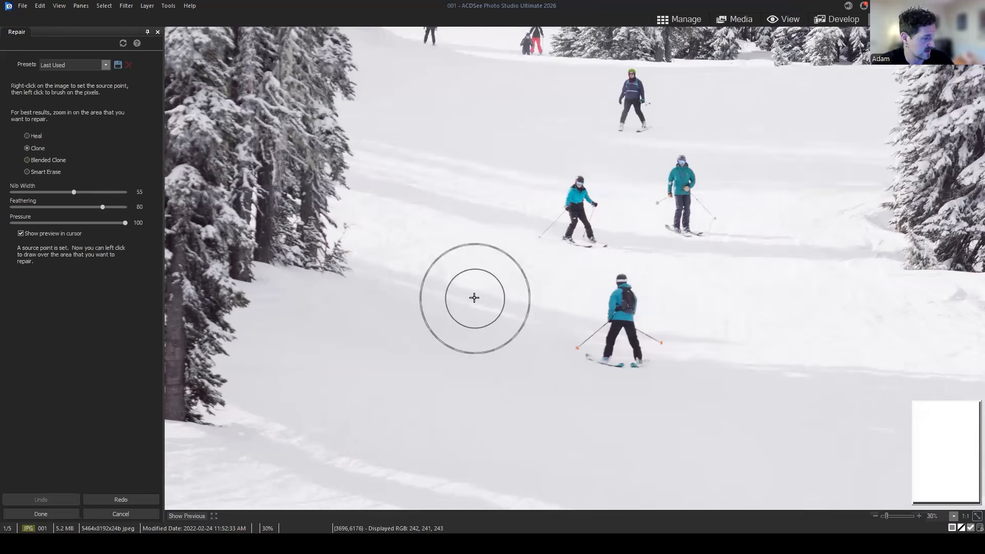
pyautogui.moveTo(103, 207); pyautogui.dragTo(177, 209)
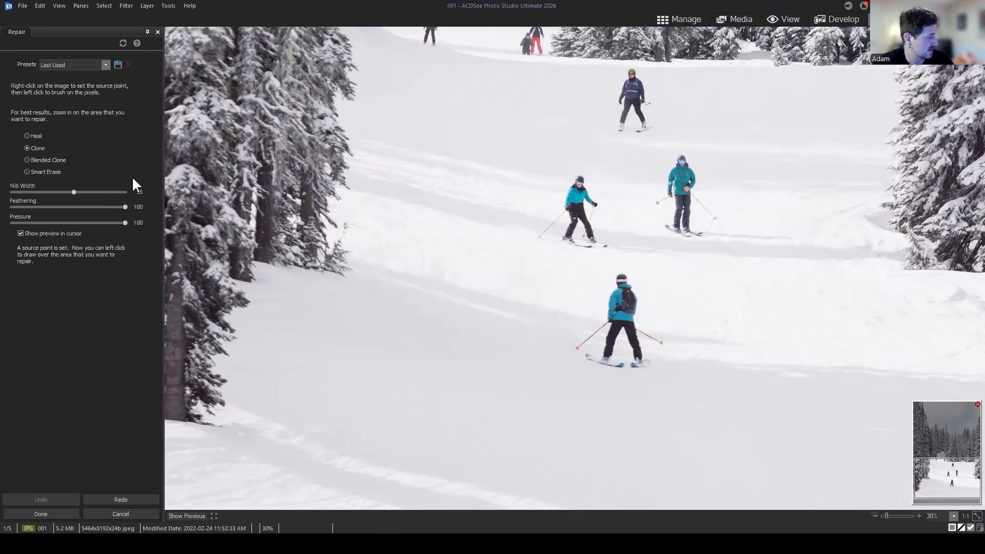
pyautogui.scroll(5, 476, 311)
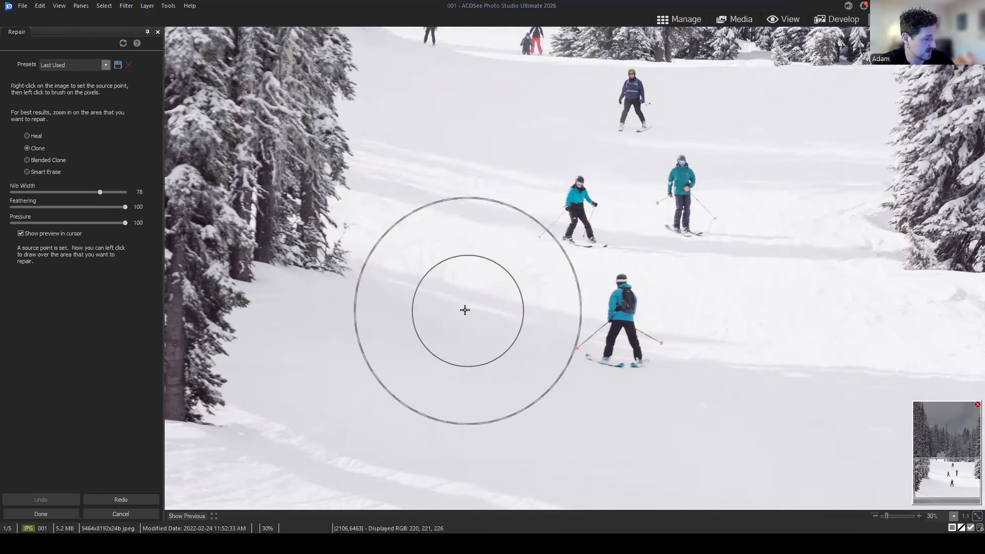
pyautogui.rightClick(477, 311)
pyautogui.scroll(-1, 616, 330)
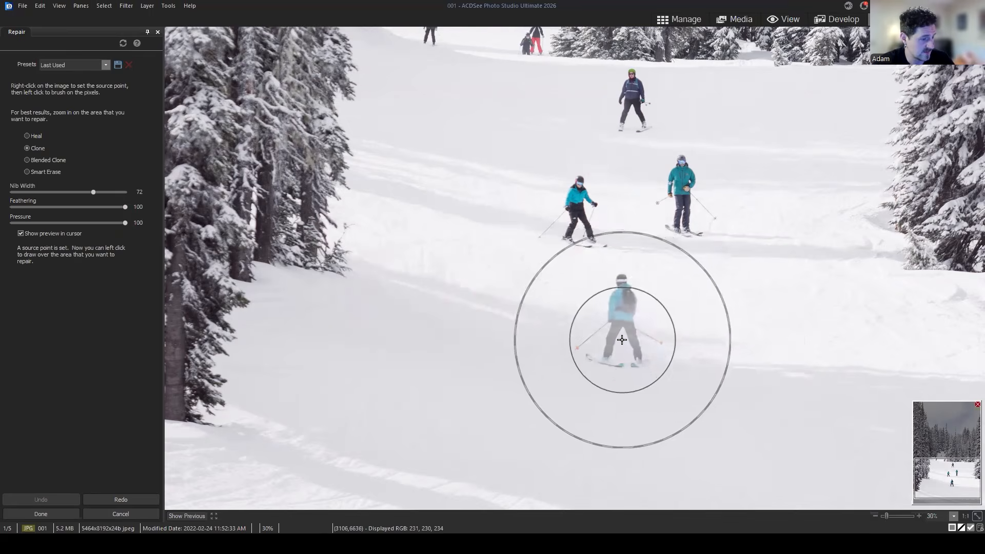
pyautogui.moveTo(616, 329); pyautogui.dragTo(623, 334)
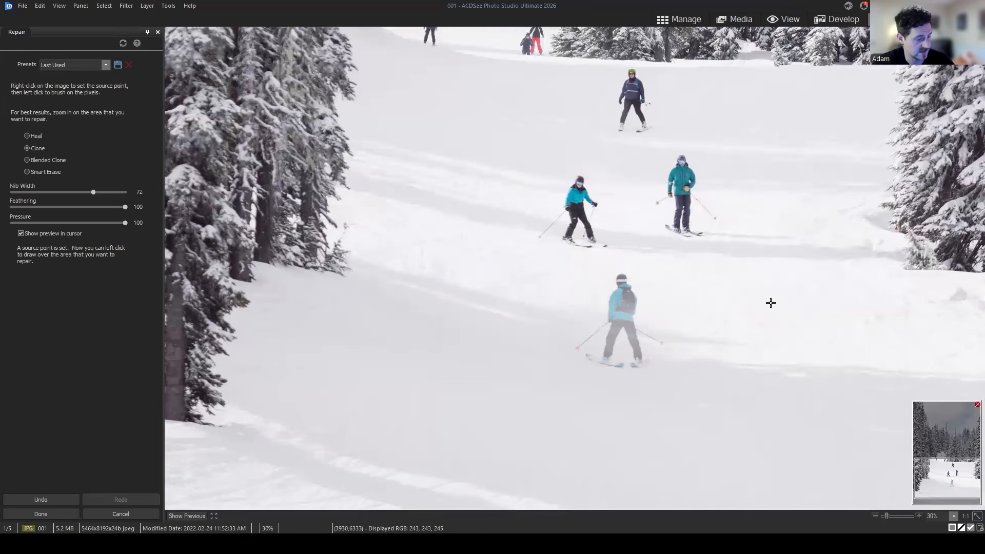
pyautogui.hotkey('ctrl', 'z')
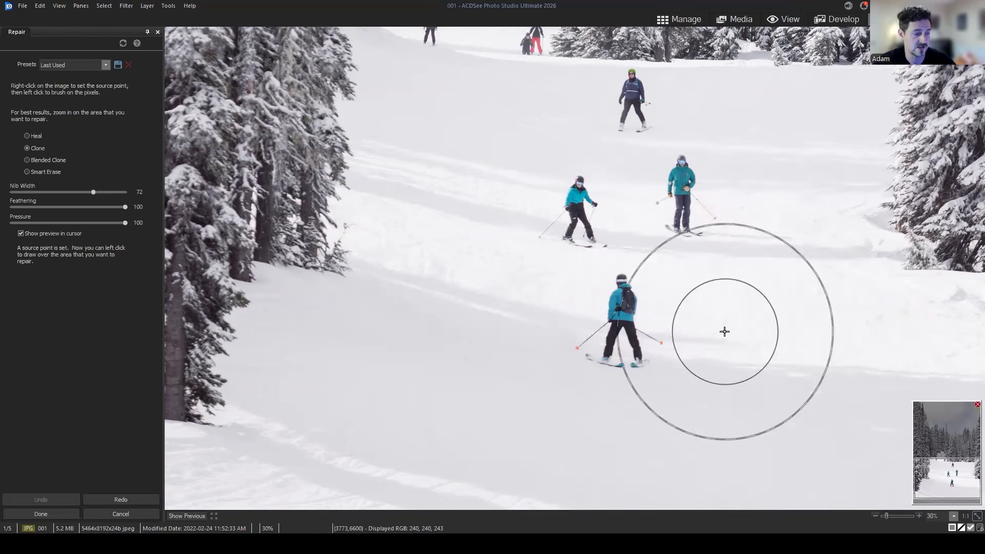
# Set the nib width to 37 and clone snow from the left over the nearest skier's skis and left pole
pyautogui.scroll(-6, 667, 328)
pyautogui.scroll(2, 412, 355)
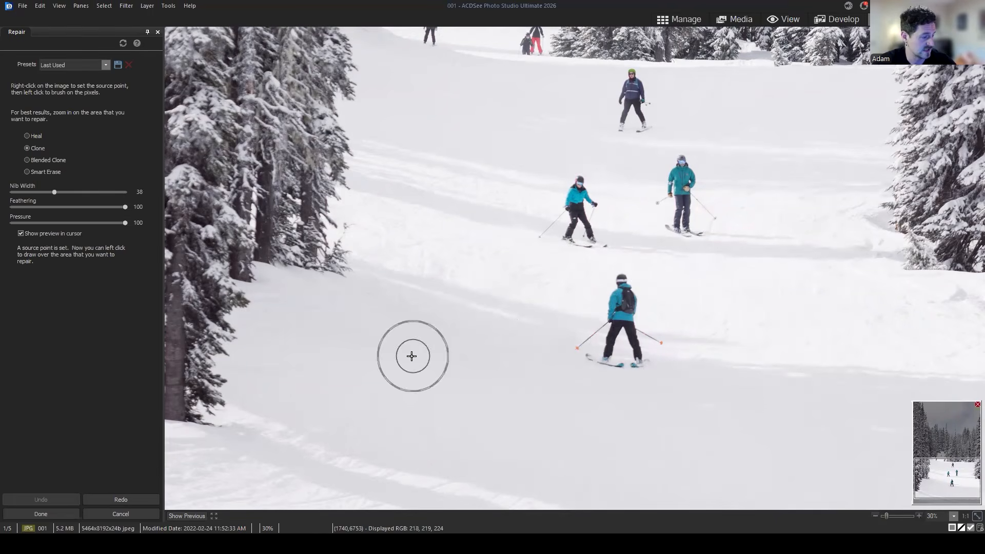
pyautogui.scroll(-2, 413, 356)
pyautogui.rightClick(420, 349)
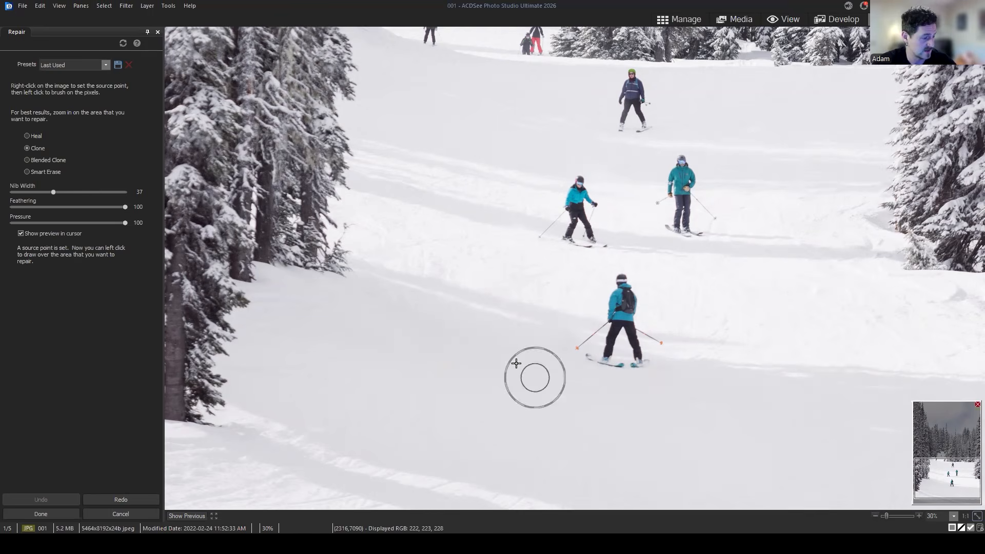
pyautogui.rightClick(421, 325)
pyautogui.rightClick(456, 302)
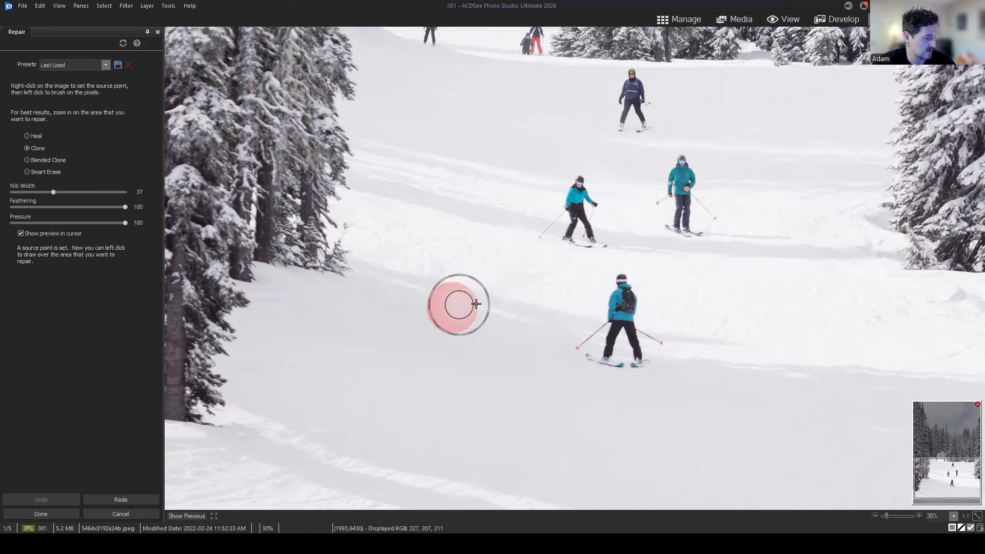
pyautogui.moveTo(577, 346)
pyautogui.mouseDown()
pyautogui.moveTo(607, 352)
pyautogui.moveTo(630, 417)
pyautogui.moveTo(585, 436)
pyautogui.moveTo(508, 328)
pyautogui.moveTo(458, 306)
pyautogui.moveTo(637, 362)
pyautogui.mouseUp()
# Clone over the nearest skier's head and torso, resampling matching snow on the slope to the skier's left
pyautogui.rightClick(457, 306)
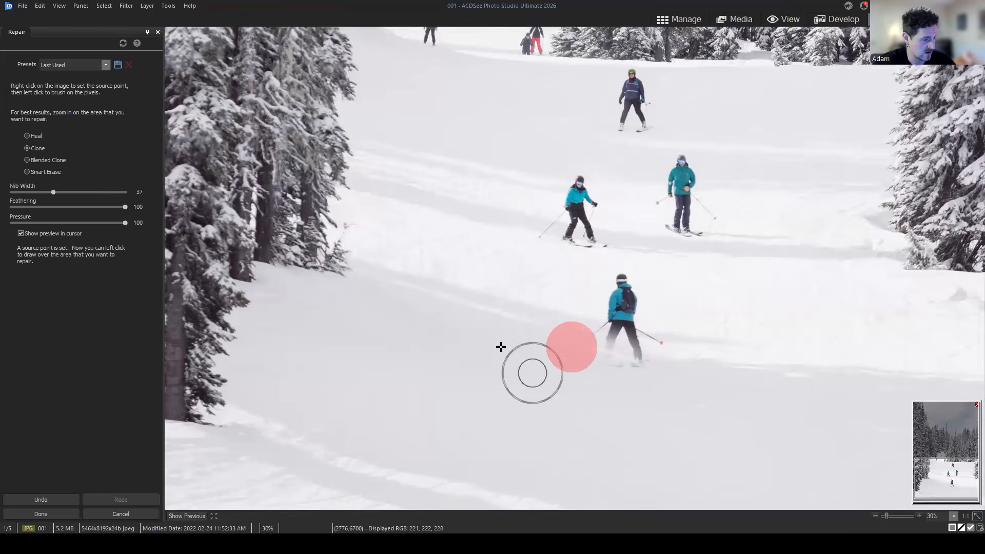
pyautogui.rightClick(508, 266)
pyautogui.moveTo(608, 287)
pyautogui.mouseDown()
pyautogui.moveTo(557, 287)
pyautogui.moveTo(567, 275)
pyautogui.moveTo(642, 298)
pyautogui.moveTo(556, 287)
pyautogui.moveTo(570, 274)
pyautogui.moveTo(641, 296)
pyautogui.moveTo(577, 285)
pyautogui.moveTo(657, 298)
pyautogui.moveTo(602, 289)
pyautogui.moveTo(641, 286)
pyautogui.mouseUp()
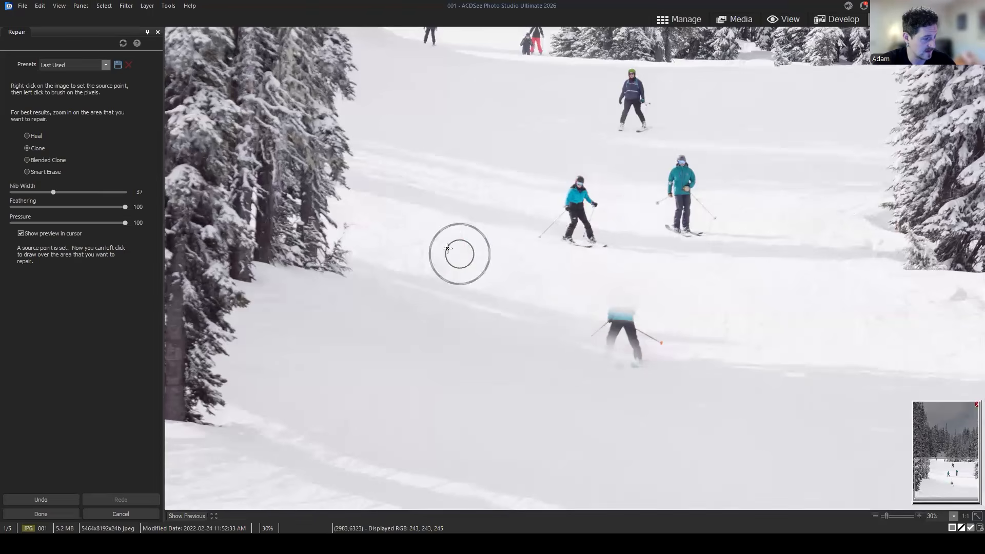
pyautogui.rightClick(450, 245)
pyautogui.rightClick(467, 252)
pyautogui.rightClick(469, 286)
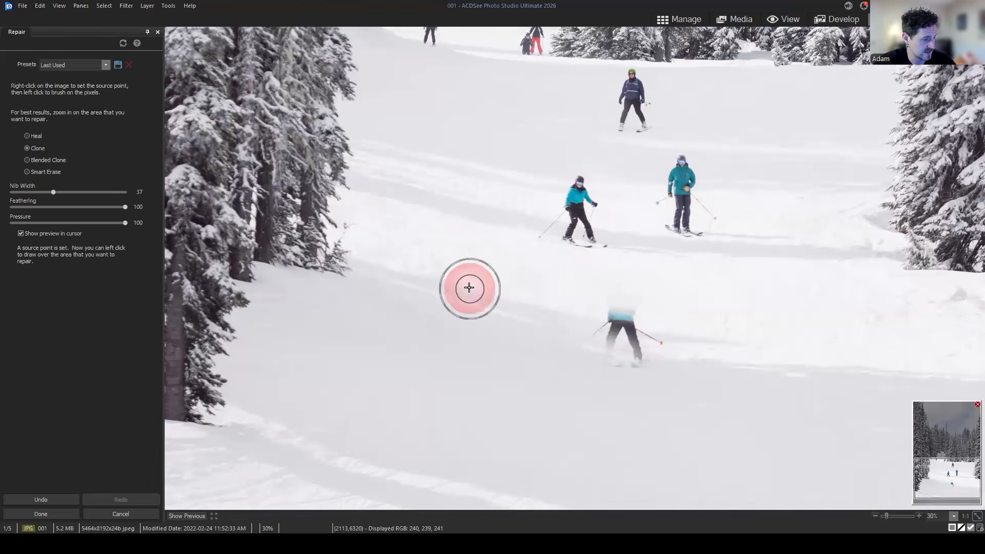
pyautogui.moveTo(589, 317)
pyautogui.mouseDown()
pyautogui.moveTo(633, 322)
pyautogui.moveTo(573, 302)
pyautogui.moveTo(648, 315)
pyautogui.moveTo(595, 308)
pyautogui.mouseUp()
pyautogui.moveTo(583, 301)
pyautogui.mouseDown()
pyautogui.moveTo(662, 321)
pyautogui.moveTo(536, 312)
pyautogui.moveTo(549, 306)
pyautogui.mouseUp()
pyautogui.moveTo(562, 297)
pyautogui.mouseDown()
pyautogui.moveTo(640, 317)
pyautogui.moveTo(580, 306)
pyautogui.mouseUp()
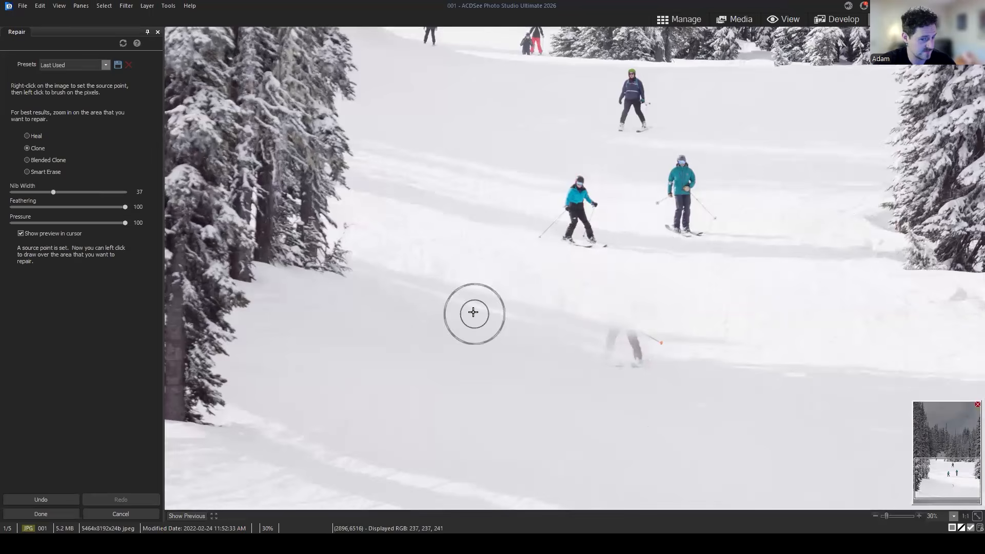
# Set feathering to 55 and nib width to 56, and clone the snow ridge over the skier's remaining legs and right pole
pyautogui.moveTo(126, 207)
pyautogui.mouseDown()
pyautogui.moveTo(64, 204)
pyautogui.moveTo(75, 206)
pyautogui.mouseUp()
pyautogui.scroll(9, 492, 304)
pyautogui.rightClick(477, 303)
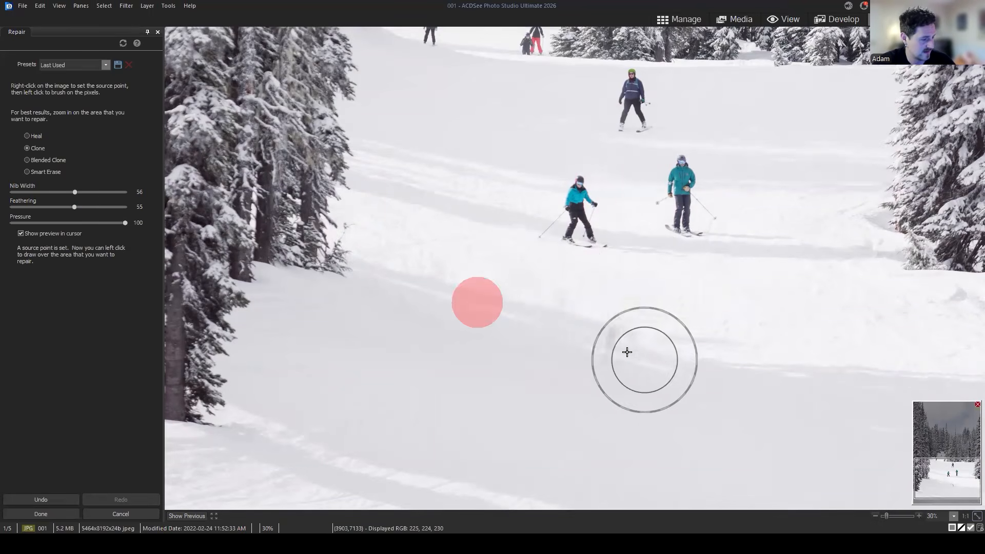
pyautogui.click(605, 338)
pyautogui.rightClick(566, 328)
pyautogui.moveTo(584, 334); pyautogui.dragTo(615, 352)
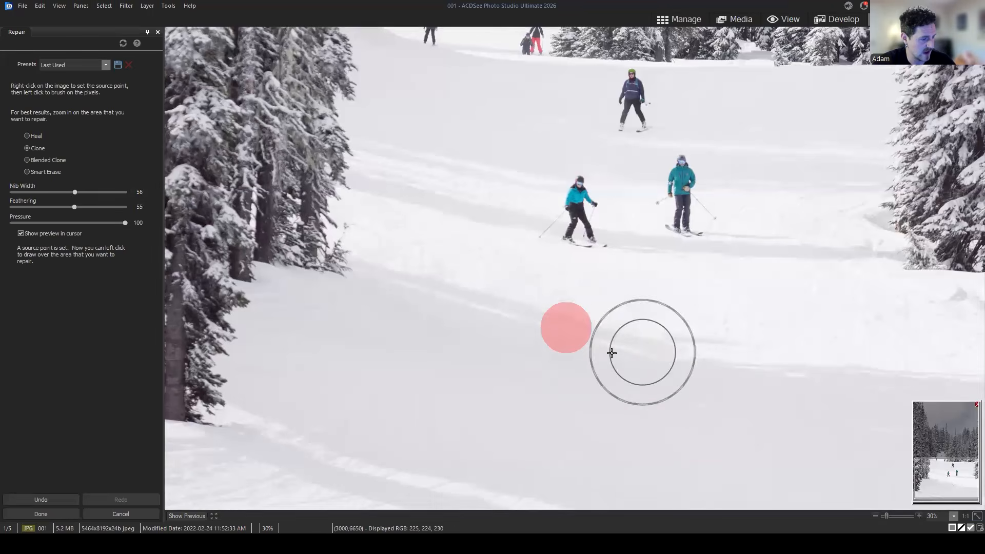
# Set the nib width to 30 and clone clean snow over the faint dark streak above the repaired ridge
pyautogui.scroll(-5, 672, 336)
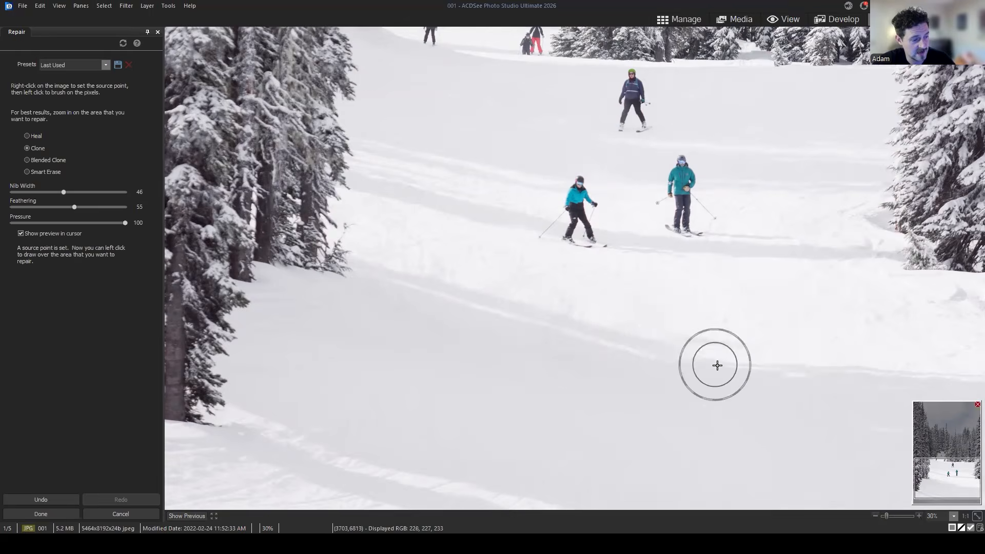
pyautogui.scroll(2, 718, 365)
pyautogui.scroll(2, 752, 367)
pyautogui.moveTo(947, 480)
pyautogui.mouseDown()
pyautogui.moveTo(955, 490)
pyautogui.moveTo(950, 483)
pyautogui.mouseUp()
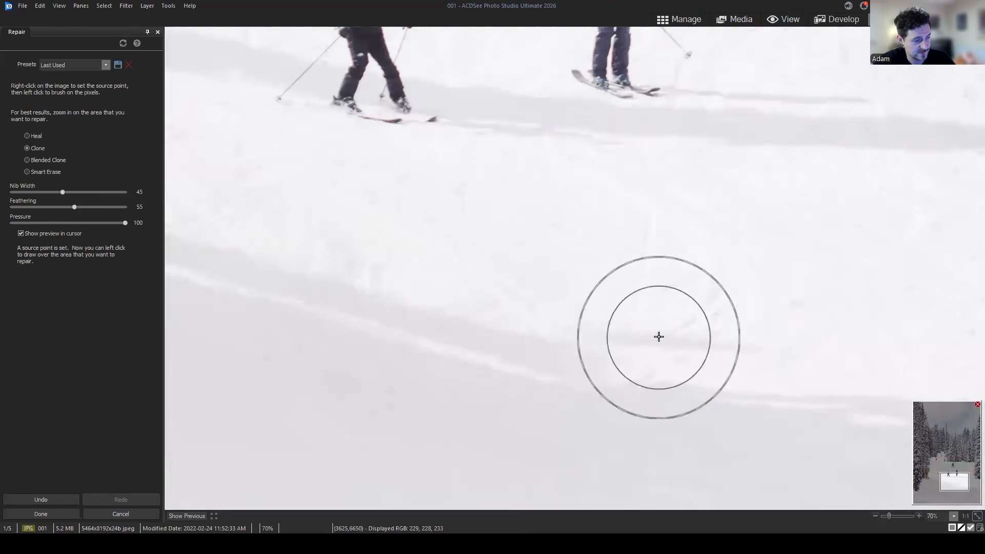
pyautogui.scroll(-3, 732, 272)
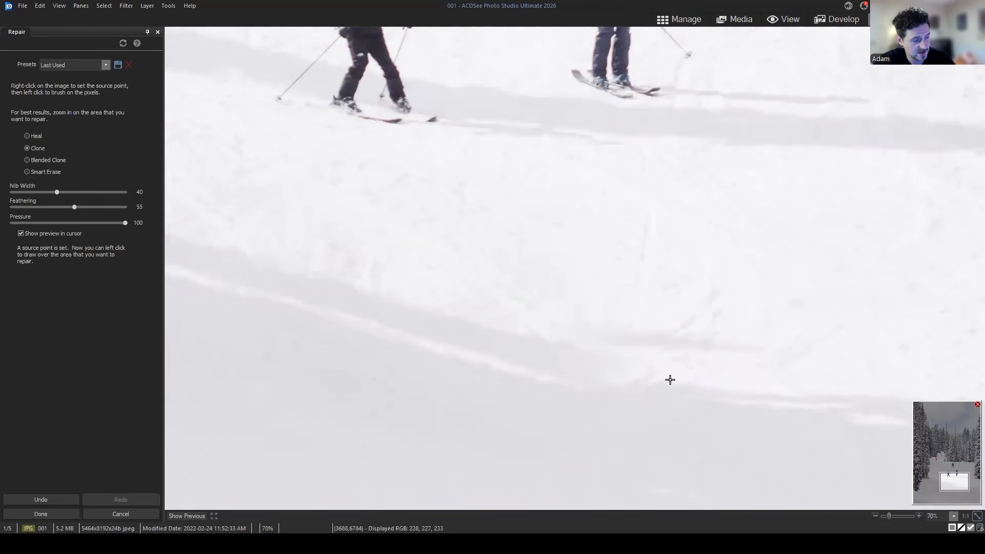
pyautogui.scroll(-5, 875, 242)
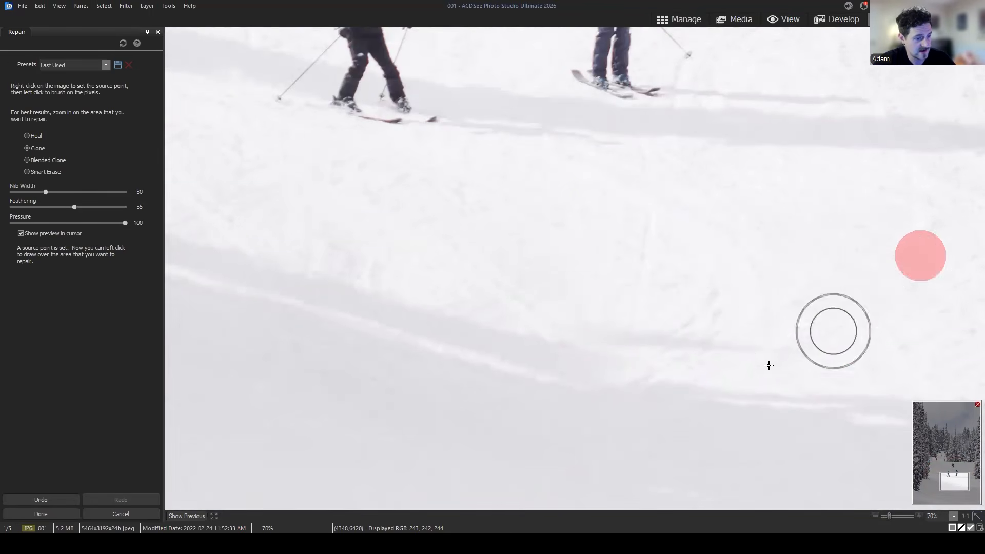
pyautogui.moveTo(746, 342); pyautogui.dragTo(666, 320)
# Clone over the remaining marks in the bright snow above the ridge, resampling clean snow farther right
pyautogui.rightClick(868, 251)
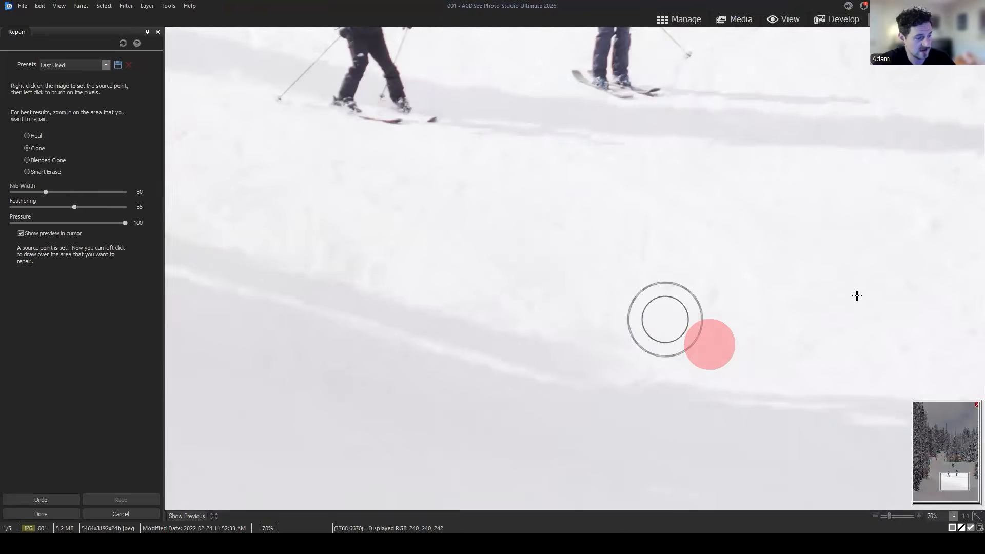
pyautogui.rightClick(857, 292)
pyautogui.rightClick(663, 328)
pyautogui.rightClick(848, 245)
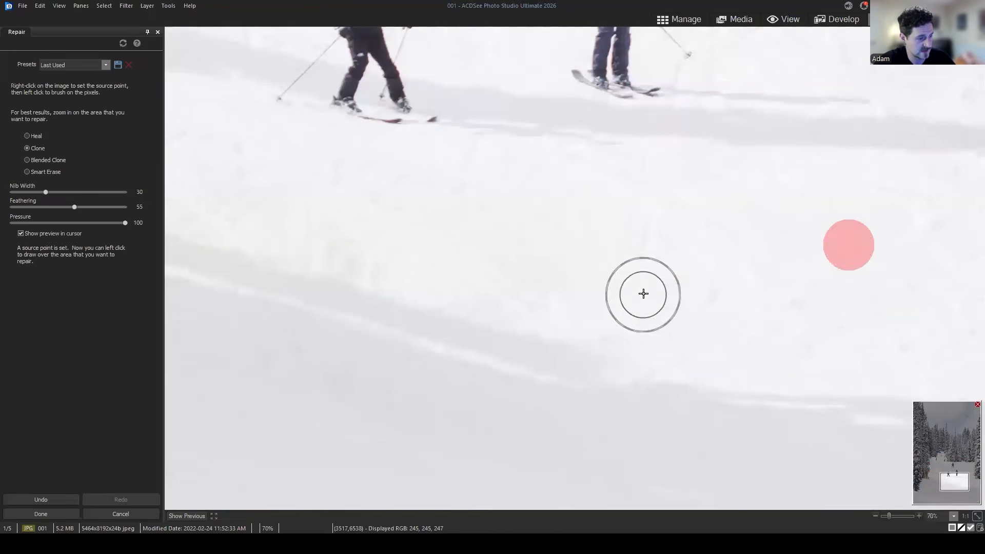
pyautogui.rightClick(644, 294)
# Undo the last clone stroke and cancel the Repair Tool to discard its edits
pyautogui.scroll(-5, 792, 270)
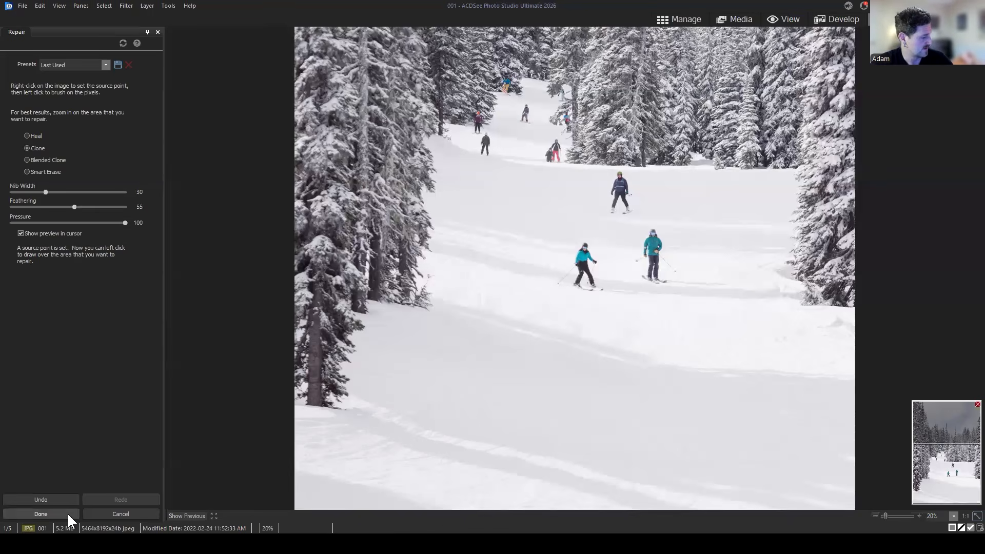
pyautogui.click(60, 501)
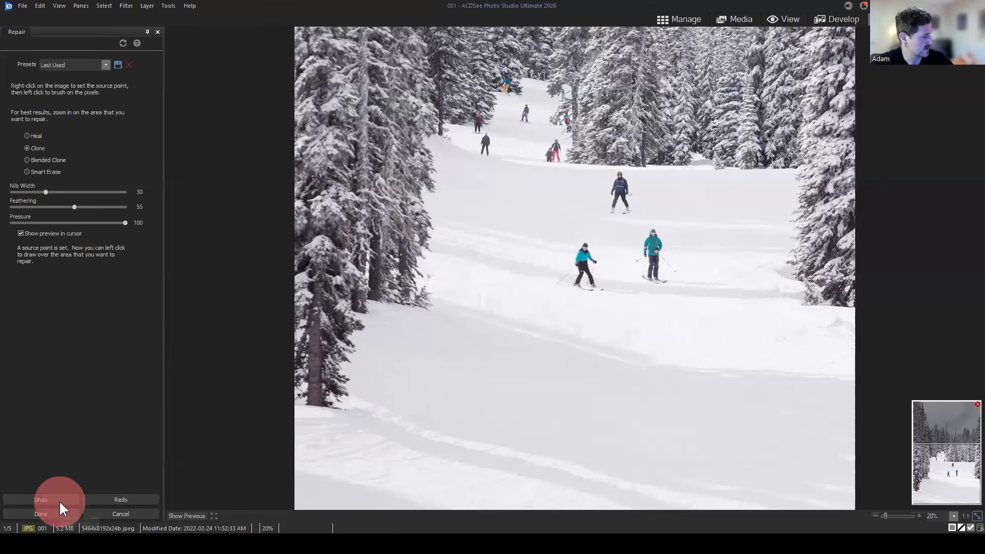
pyautogui.click(121, 511)
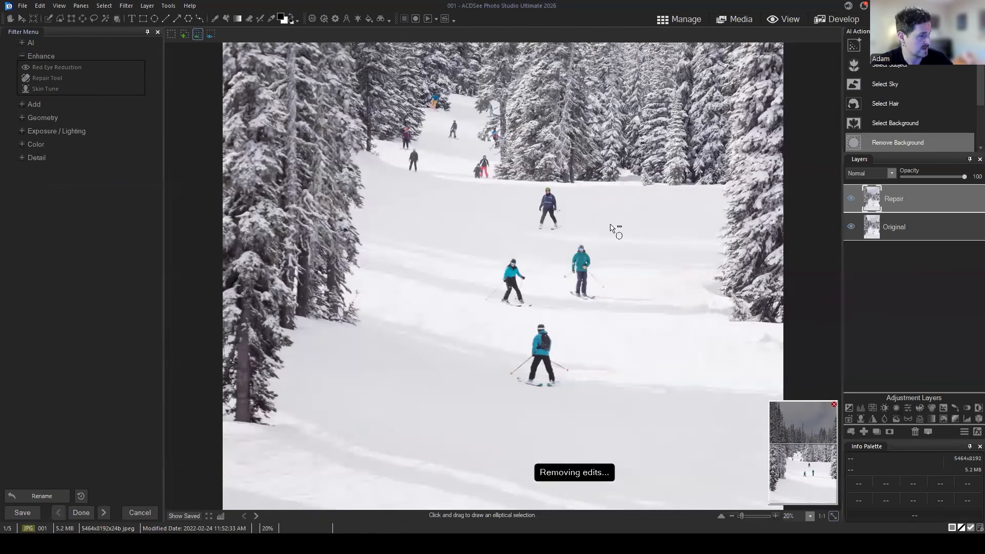
# Reopen the Repair Tool on the Repair layer and bring the foremost skier into view
pyautogui.click(46, 78)
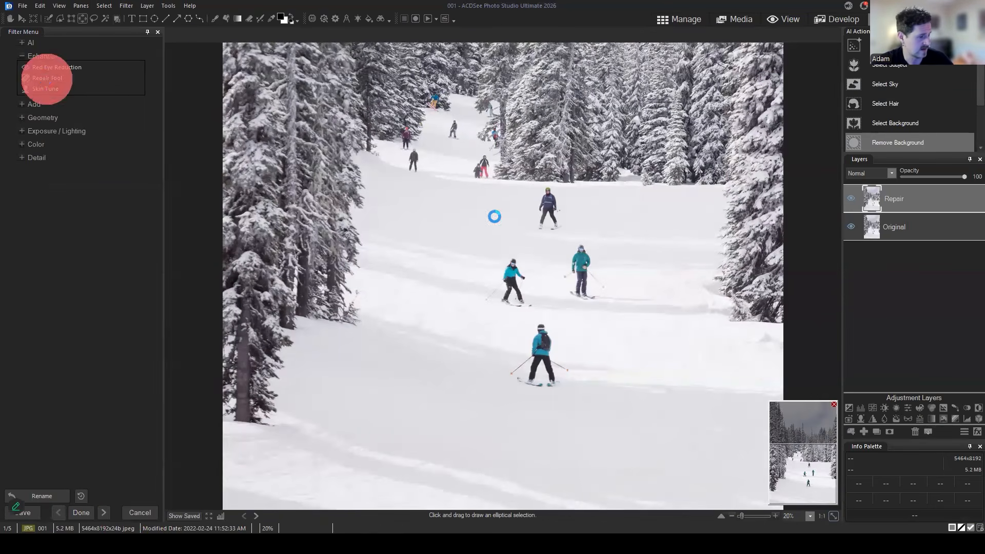
pyautogui.scroll(1, 766, 380)
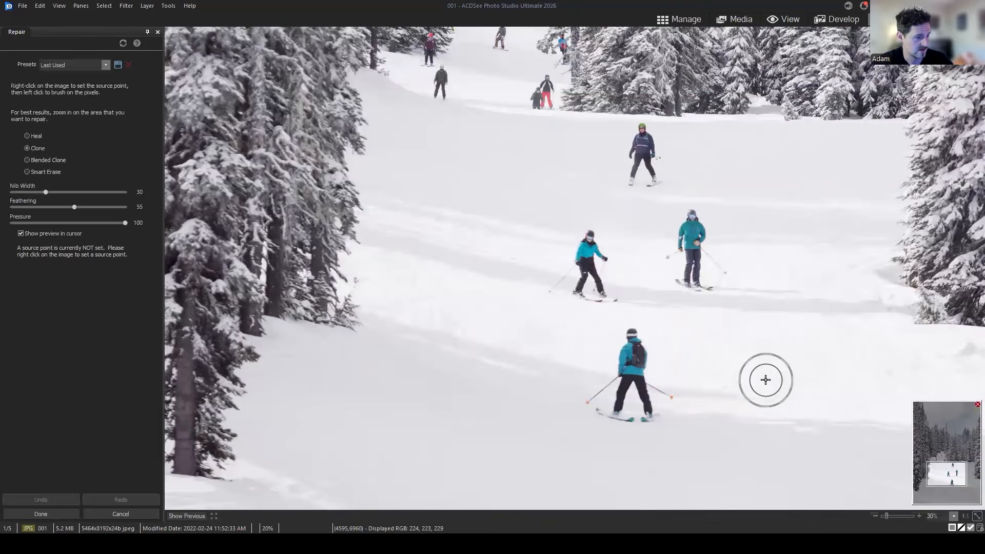
pyautogui.scroll(1, 766, 380)
pyautogui.scroll(-1, 763, 377)
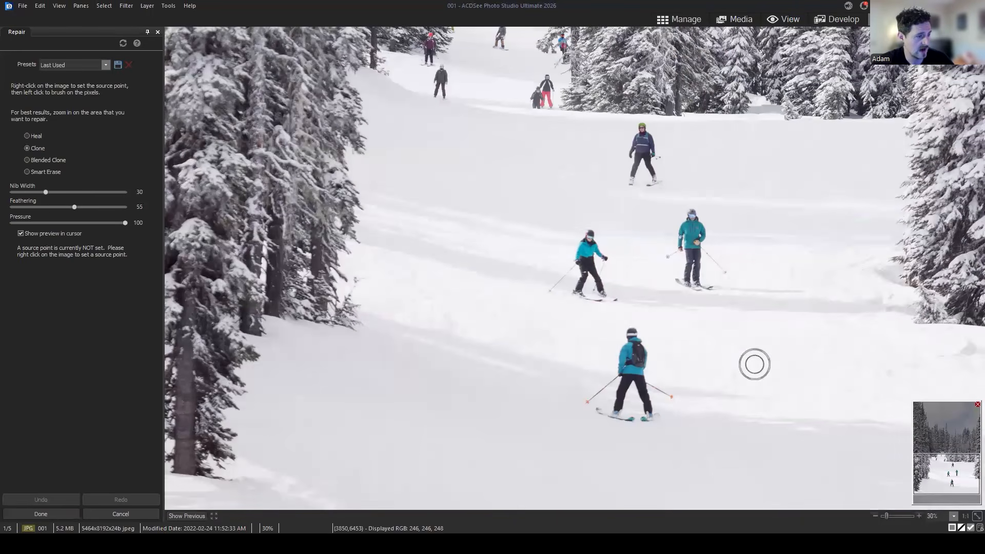
pyautogui.moveTo(955, 474); pyautogui.dragTo(957, 470)
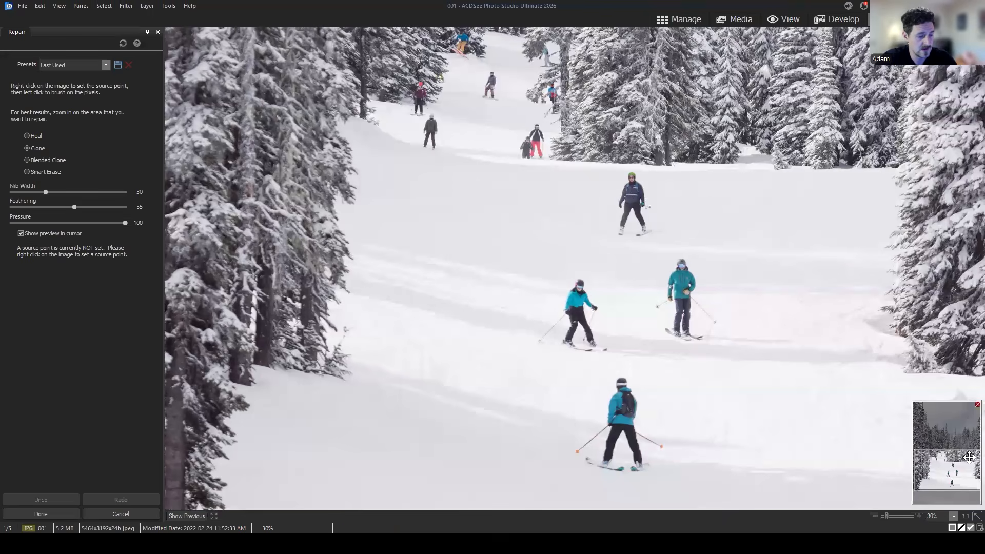
pyautogui.moveTo(970, 456); pyautogui.dragTo(969, 467)
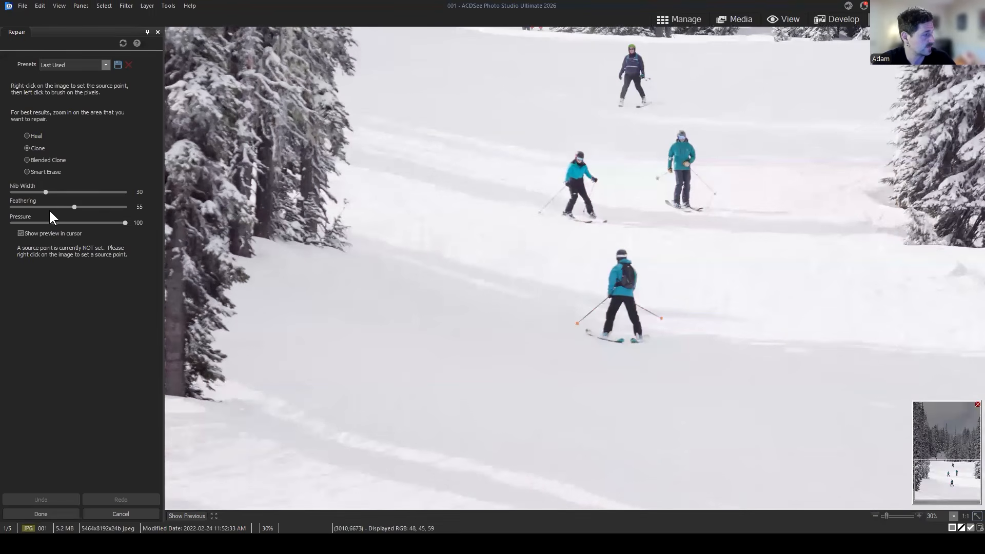
# Using Blended Clone at nib width 78, sample the snow ridge beside the foremost skier and paint it over the skier
pyautogui.click(48, 160)
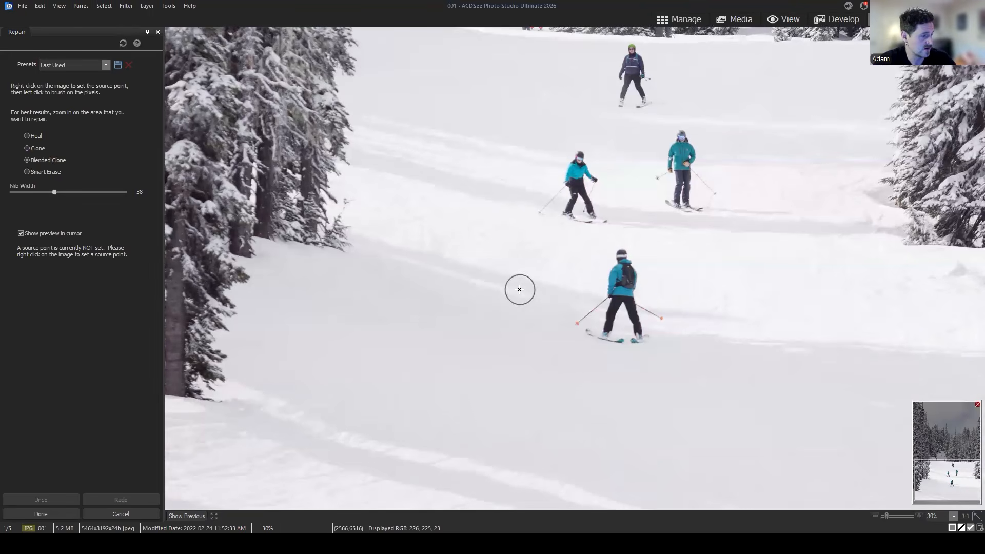
pyautogui.scroll(8, 508, 290)
pyautogui.rightClick(477, 277)
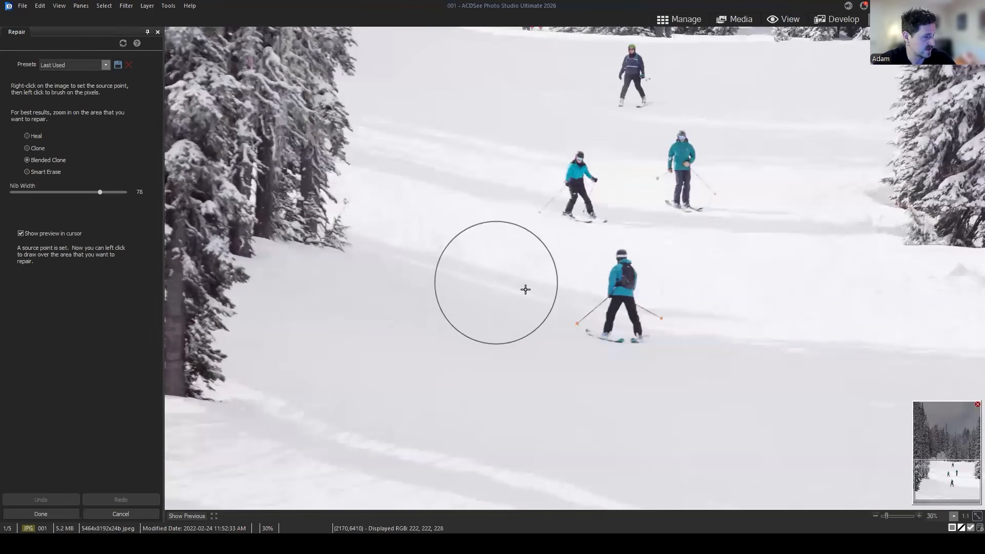
pyautogui.moveTo(525, 290); pyautogui.dragTo(613, 304)
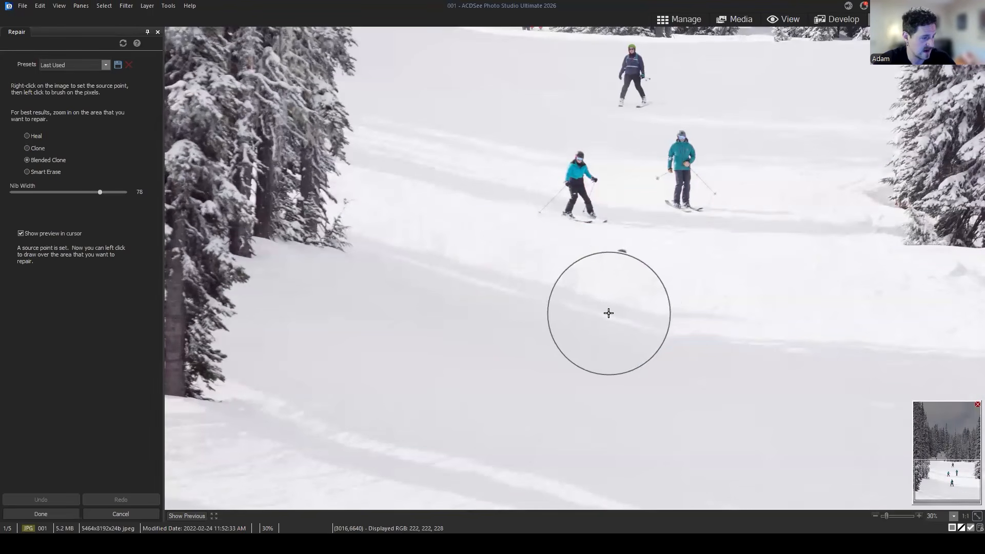
pyautogui.click(614, 307)
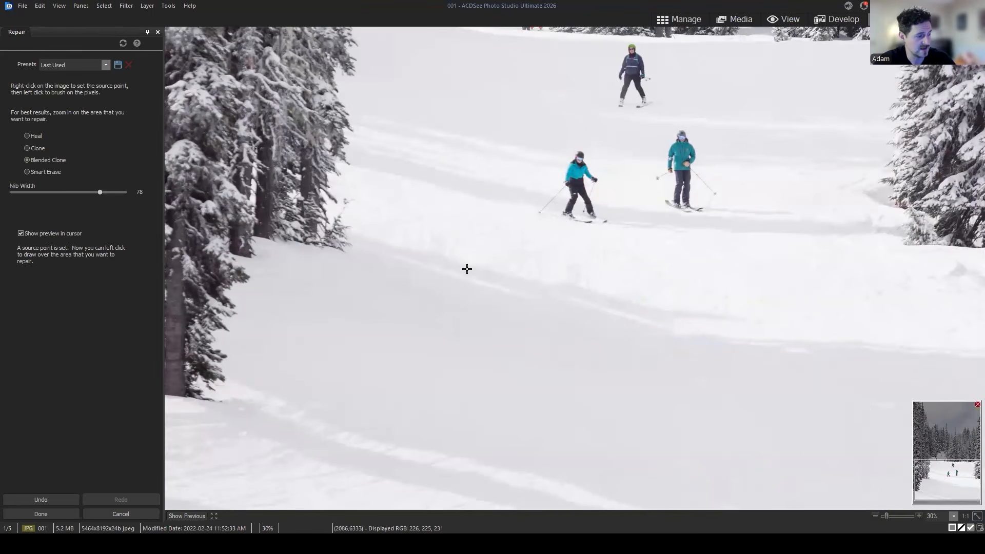
# Set the nib width to 56, resample the snow ridge and blend it over the gap in the repaired ridge
pyautogui.scroll(-5, 467, 269)
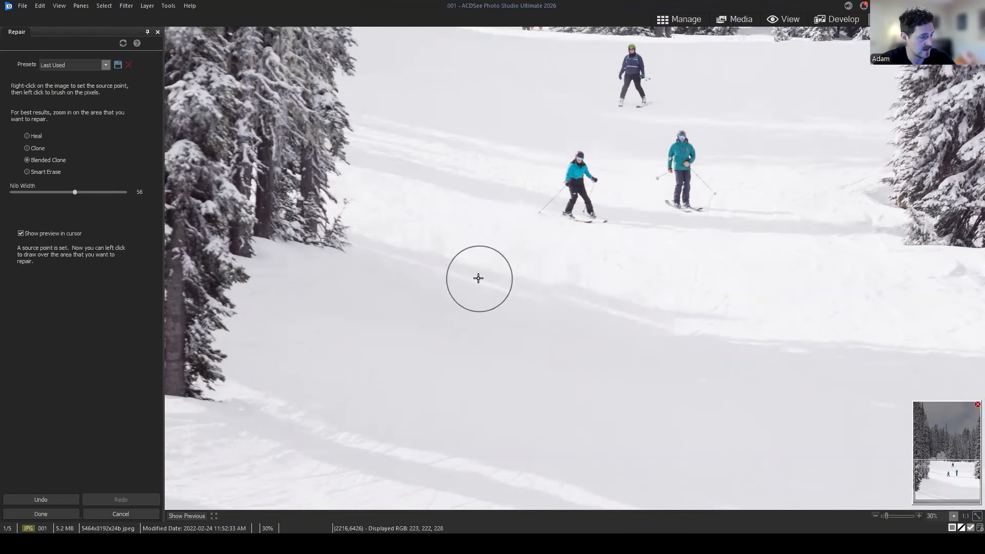
pyautogui.rightClick(478, 279)
pyautogui.click(556, 295)
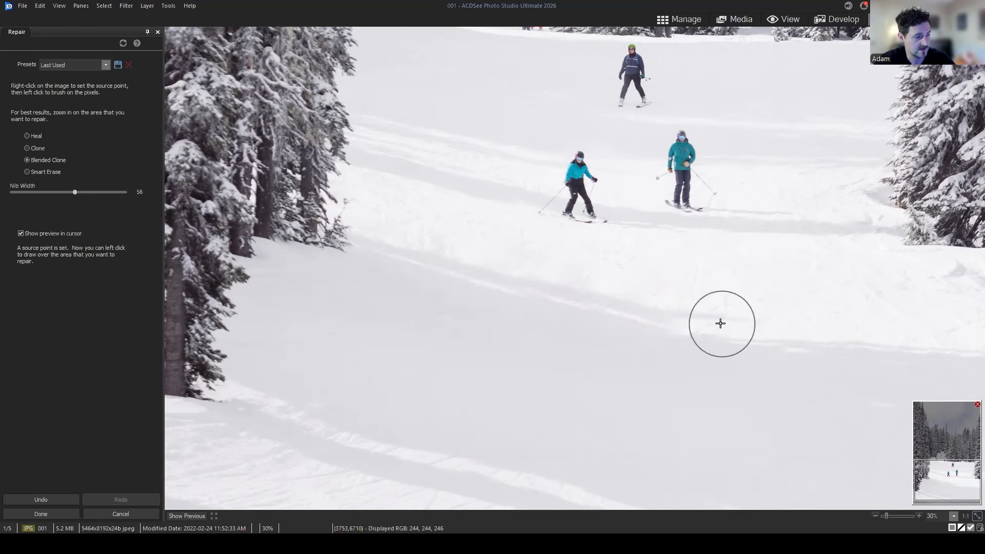
# Set the nib width to 52 and resample clean bright snow above the ridge to blend the repaired patch
pyautogui.scroll(-2, 718, 277)
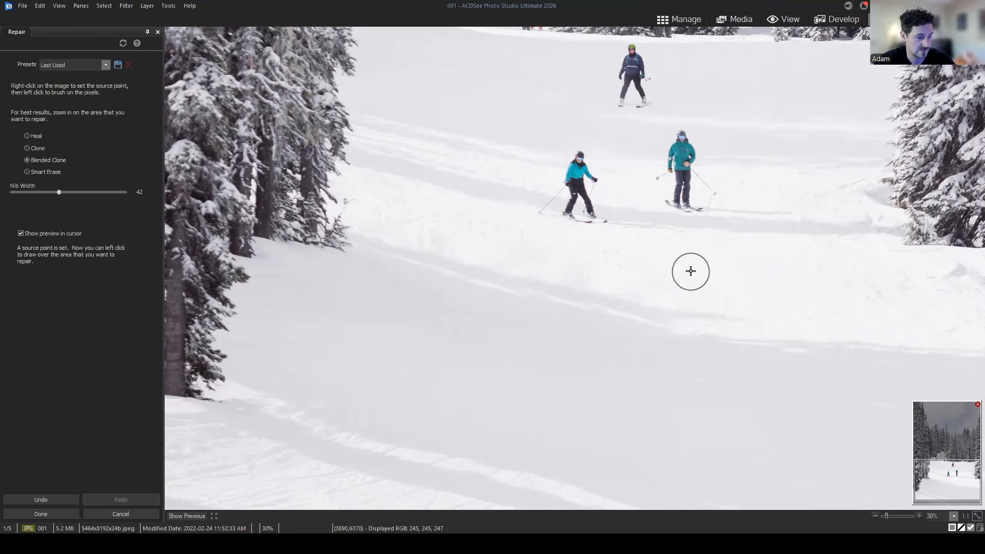
pyautogui.scroll(1, 718, 277)
pyautogui.rightClick(743, 274)
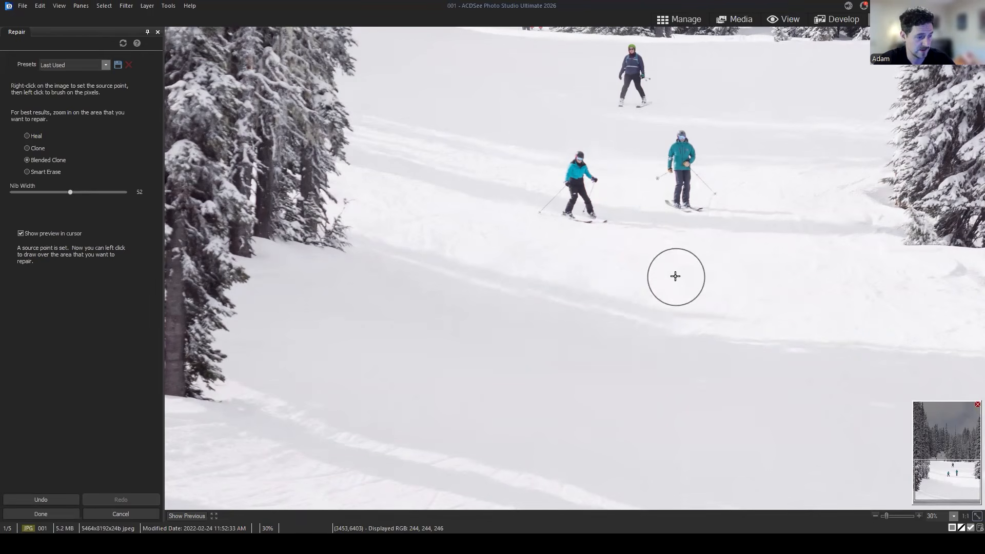
pyautogui.rightClick(679, 275)
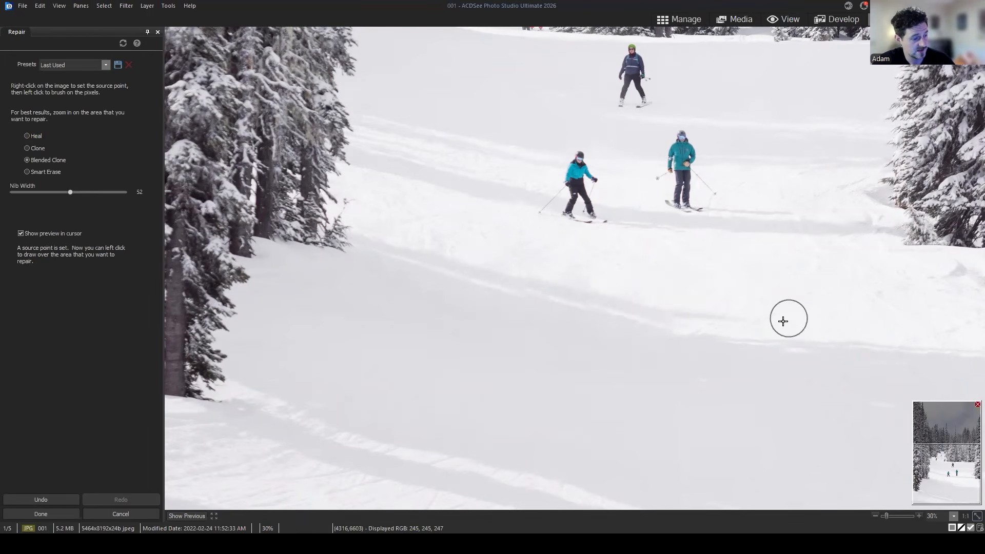
# Increase the nib width to 78 and undo all the Blended Clone strokes
pyautogui.scroll(-1, 718, 343)
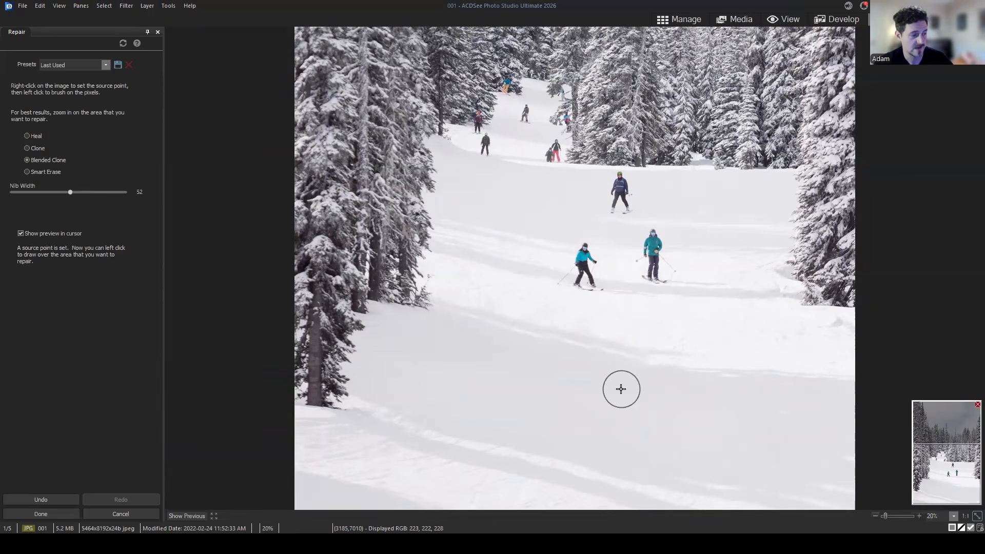
pyautogui.scroll(5, 528, 315)
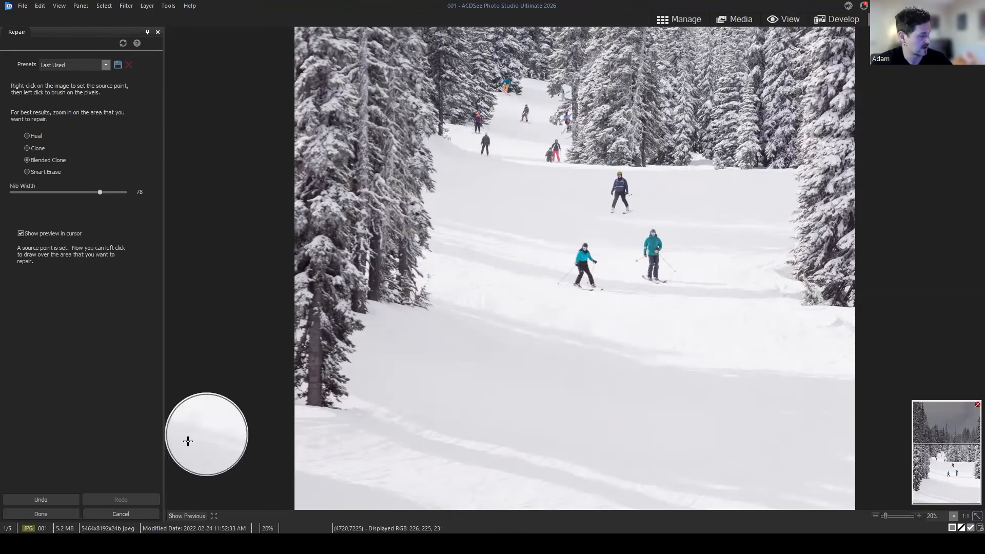
pyautogui.click(48, 498)
pyautogui.click(46, 499)
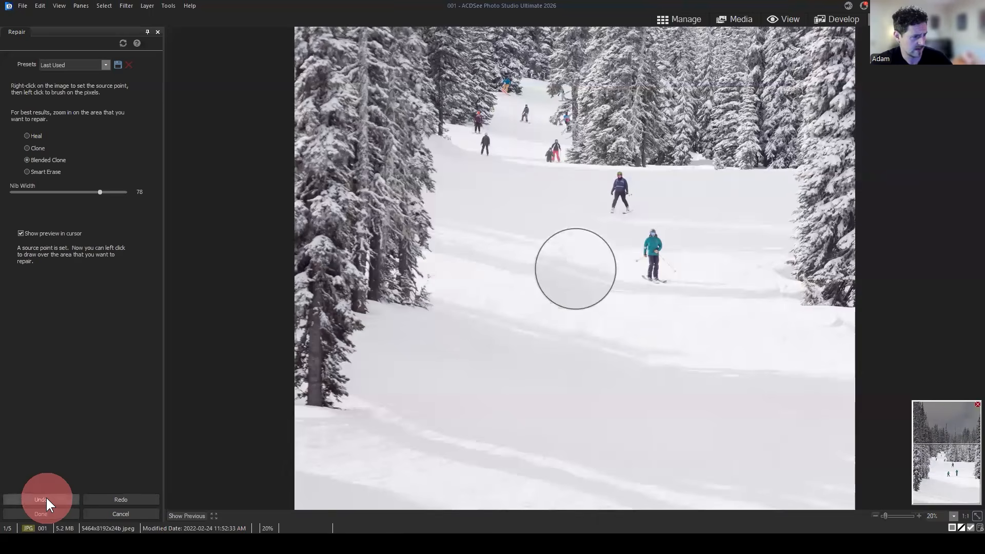
# Switch to Smart Erase with nib width 37 and brush over the foremost skier, including poles and skis
pyautogui.click(36, 171)
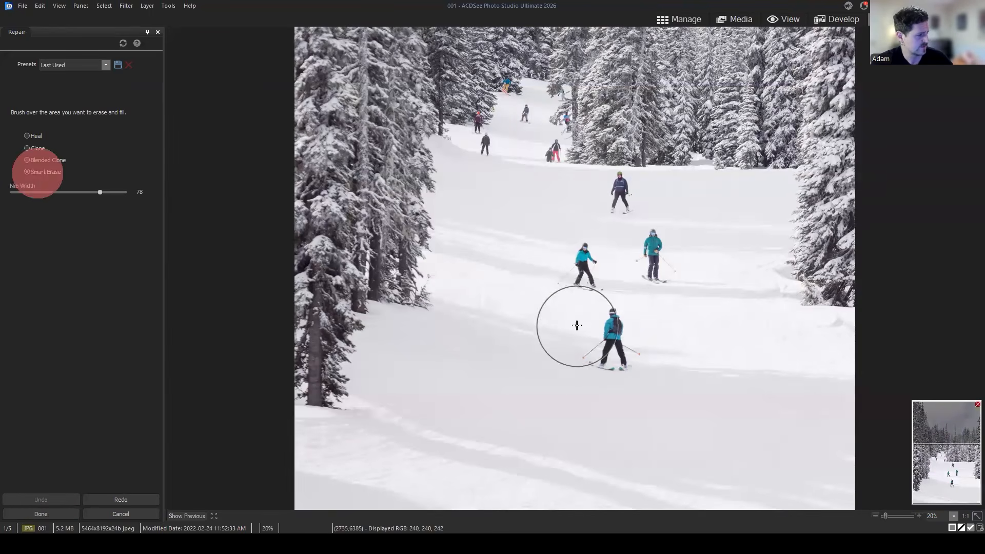
pyautogui.scroll(5, 523, 337)
pyautogui.scroll(-5, 608, 341)
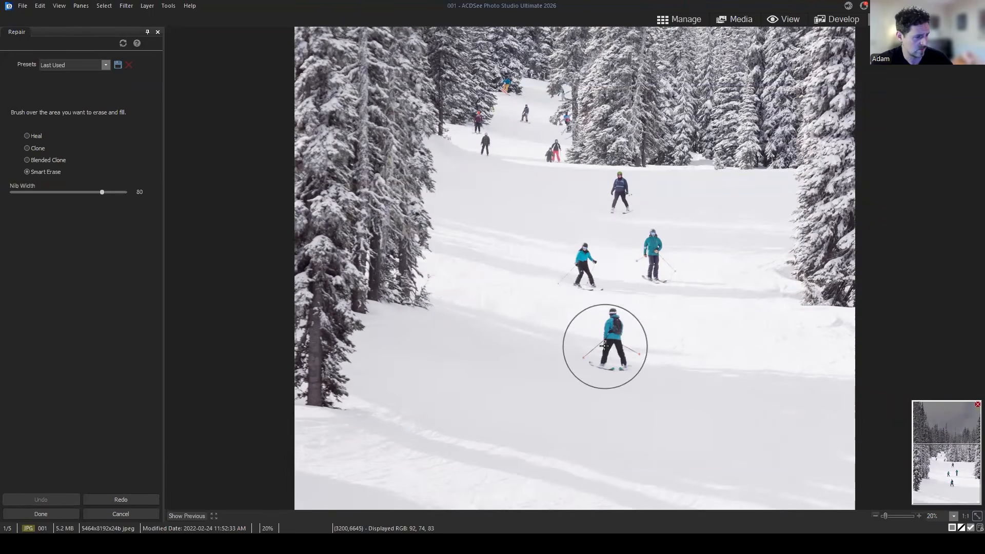
pyautogui.scroll(2, 667, 369)
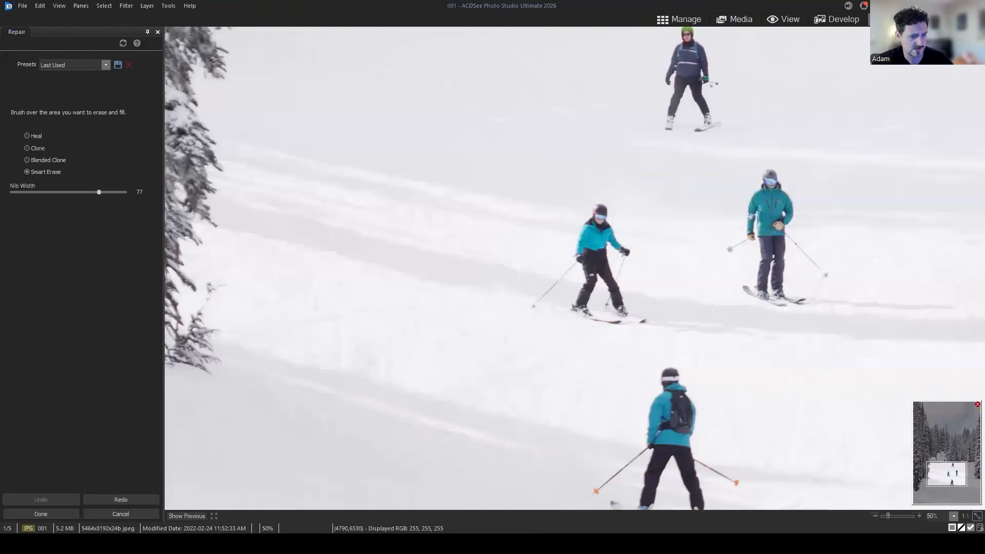
pyautogui.moveTo(960, 469); pyautogui.dragTo(950, 477)
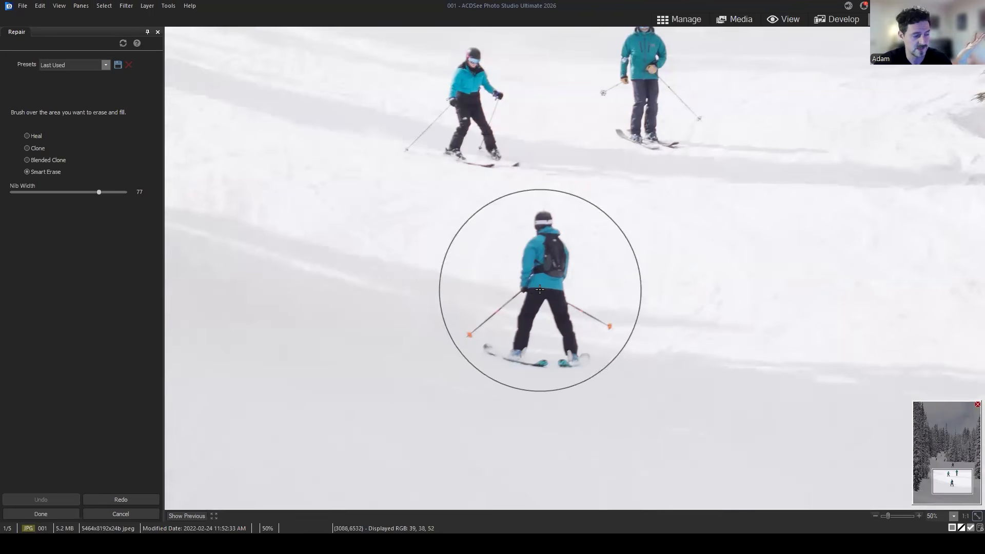
pyautogui.scroll(-4, 559, 310)
pyautogui.scroll(-4, 569, 324)
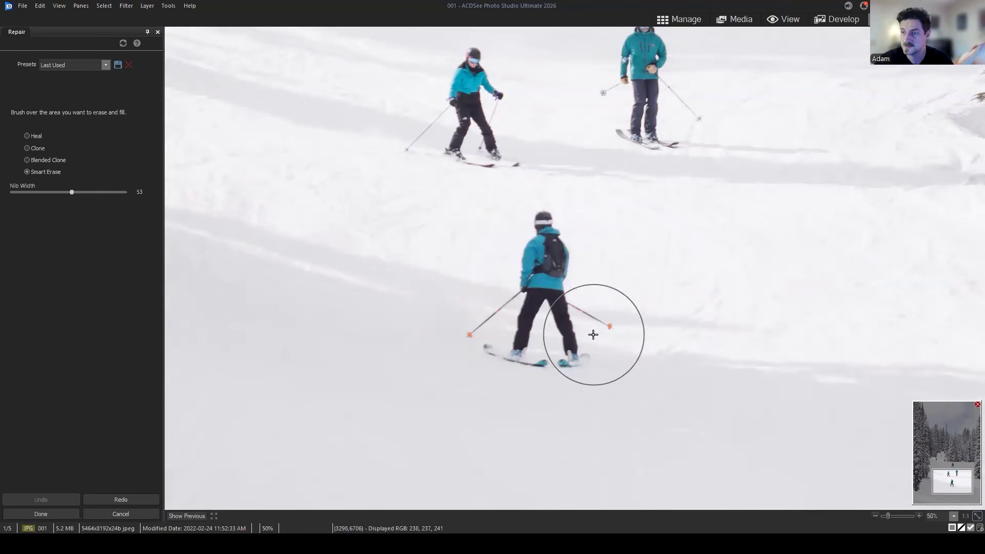
pyautogui.scroll(-1, 534, 249)
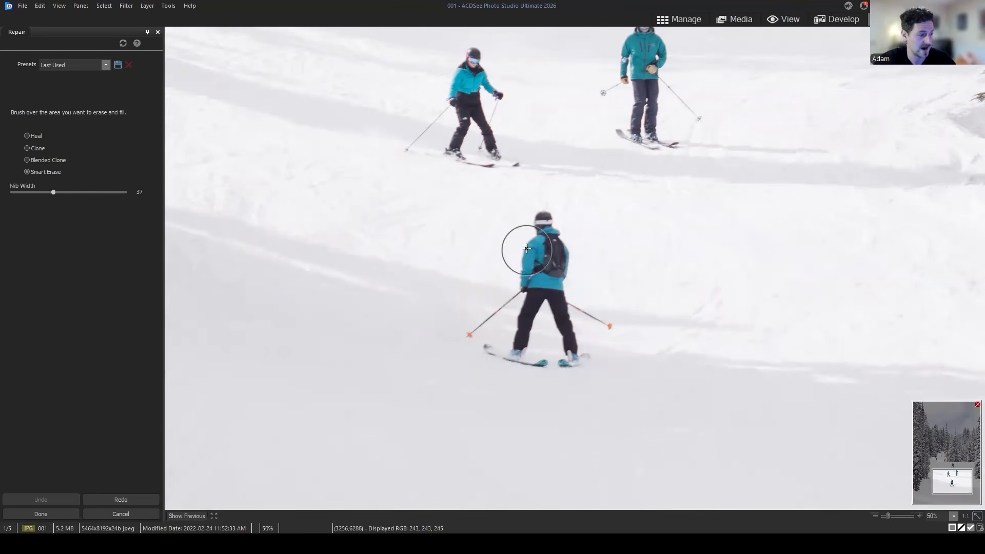
pyautogui.moveTo(543, 231)
pyautogui.mouseDown()
pyautogui.moveTo(542, 286)
pyautogui.moveTo(525, 322)
pyautogui.moveTo(510, 344)
pyautogui.moveTo(483, 343)
pyautogui.moveTo(516, 314)
pyautogui.moveTo(506, 344)
pyautogui.moveTo(547, 353)
pyautogui.moveTo(559, 327)
pyautogui.moveTo(572, 354)
pyautogui.moveTo(560, 342)
pyautogui.moveTo(550, 246)
pyautogui.moveTo(552, 288)
pyautogui.moveTo(596, 327)
pyautogui.mouseUp()
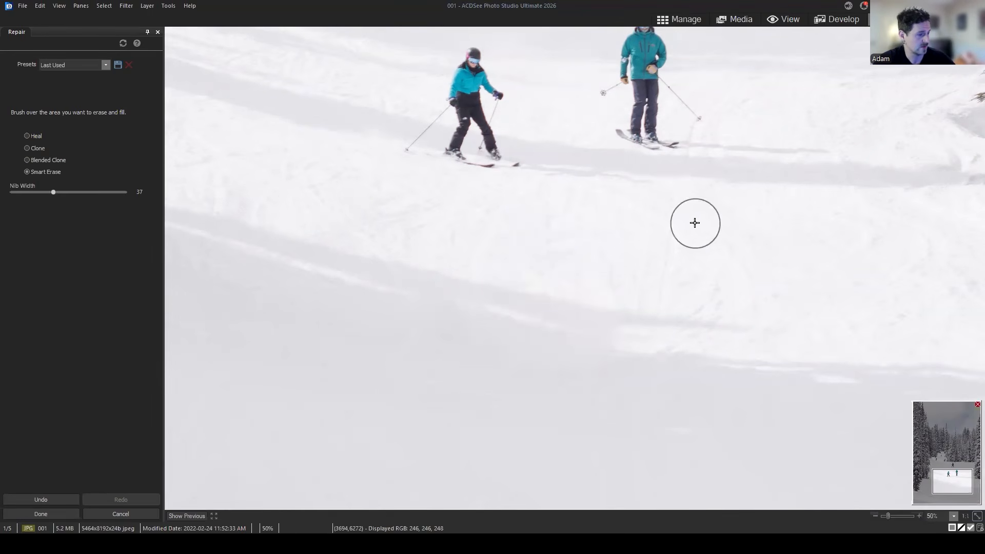
# Set the nib width to 33 and Smart Erase the skier in the bright blue jacket and black pants
pyautogui.scroll(-3, 658, 264)
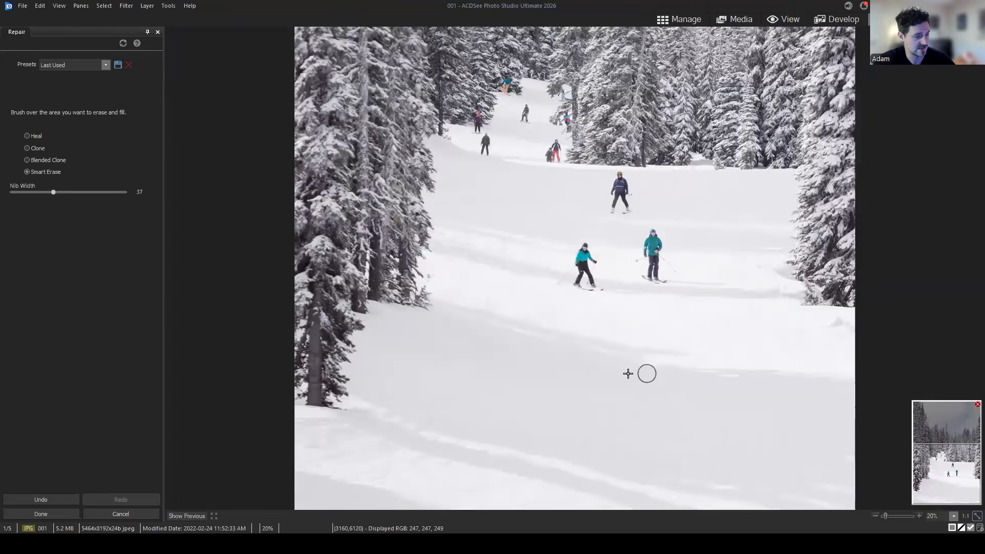
pyautogui.scroll(3, 667, 367)
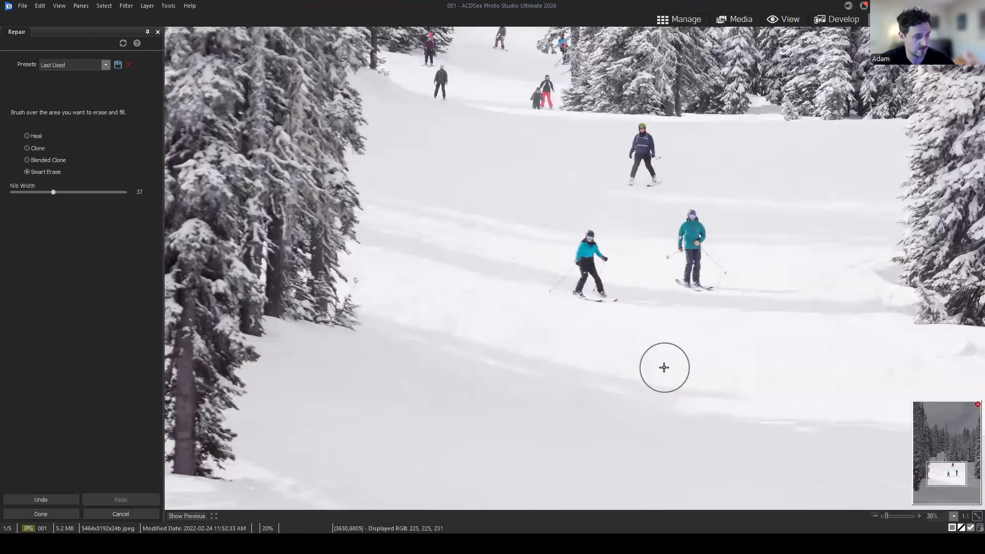
pyautogui.moveTo(948, 474); pyautogui.dragTo(954, 490)
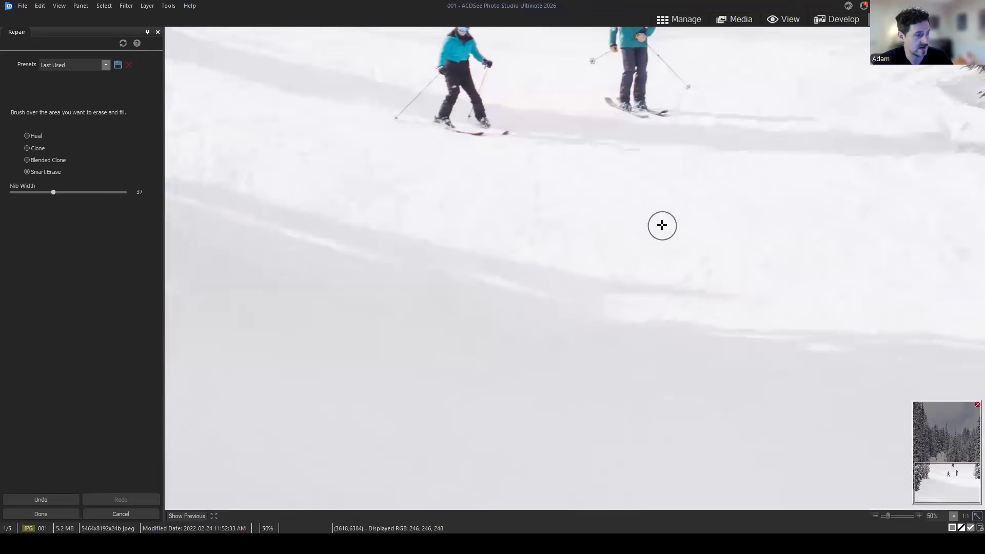
pyautogui.scroll(-2, 662, 224)
pyautogui.scroll(-1, 691, 215)
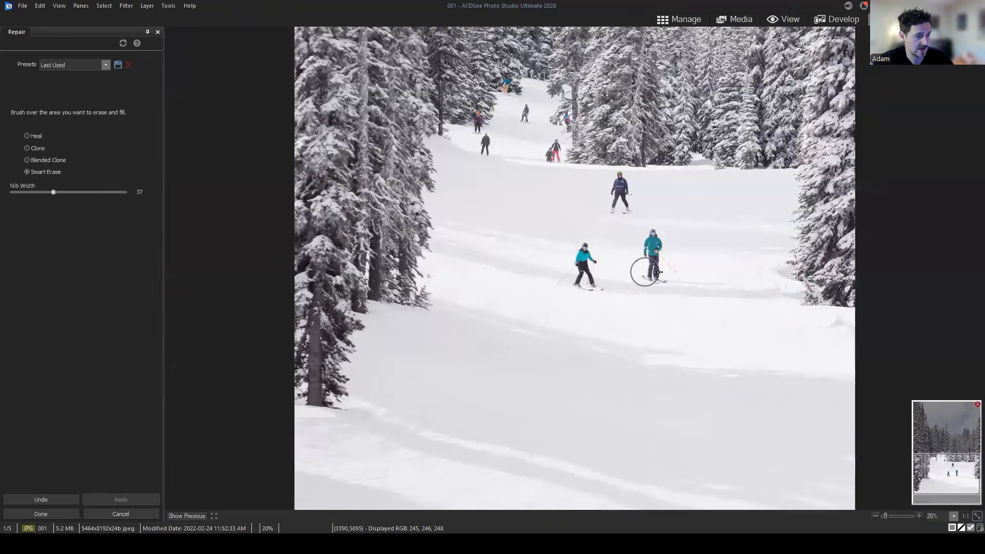
pyautogui.scroll(1, 661, 273)
pyautogui.scroll(3, 662, 278)
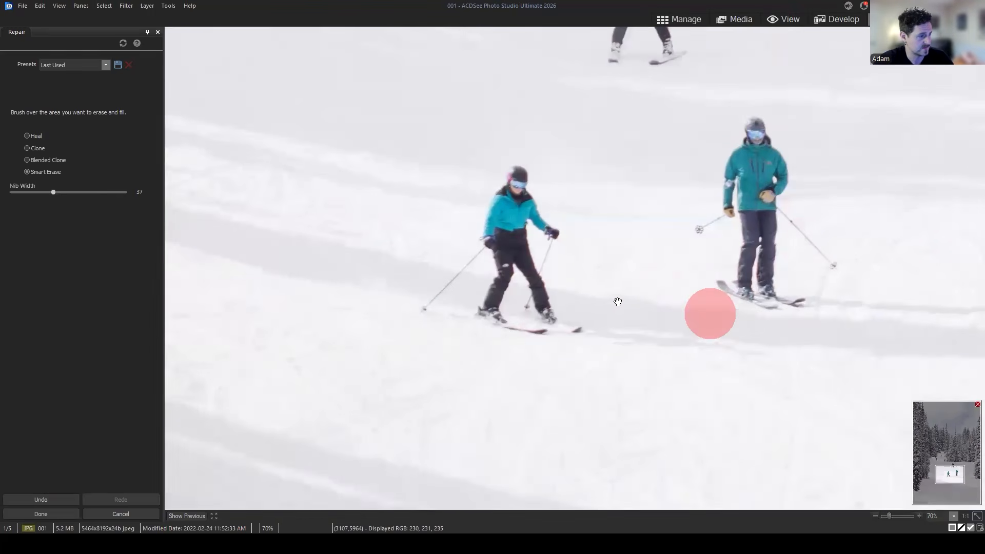
pyautogui.press('[')
pyautogui.press('[')
pyautogui.moveTo(509, 176)
pyautogui.mouseDown()
pyautogui.moveTo(494, 249)
pyautogui.moveTo(421, 311)
pyautogui.moveTo(492, 271)
pyautogui.moveTo(496, 310)
pyautogui.moveTo(560, 320)
pyautogui.moveTo(499, 281)
pyautogui.moveTo(516, 205)
pyautogui.moveTo(541, 238)
pyautogui.moveTo(519, 242)
pyautogui.moveTo(469, 307)
pyautogui.moveTo(551, 317)
pyautogui.mouseUp()
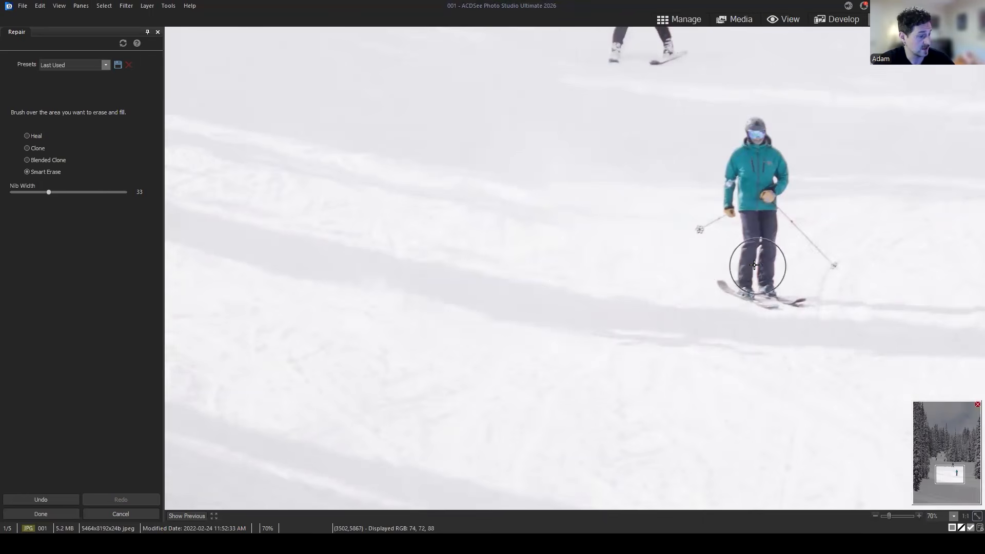
# Try Blended Clone at nib width 79, covering the remaining teal-jacketed skier with snow sampled from the shaded slope track
pyautogui.scroll(-1, 773, 287)
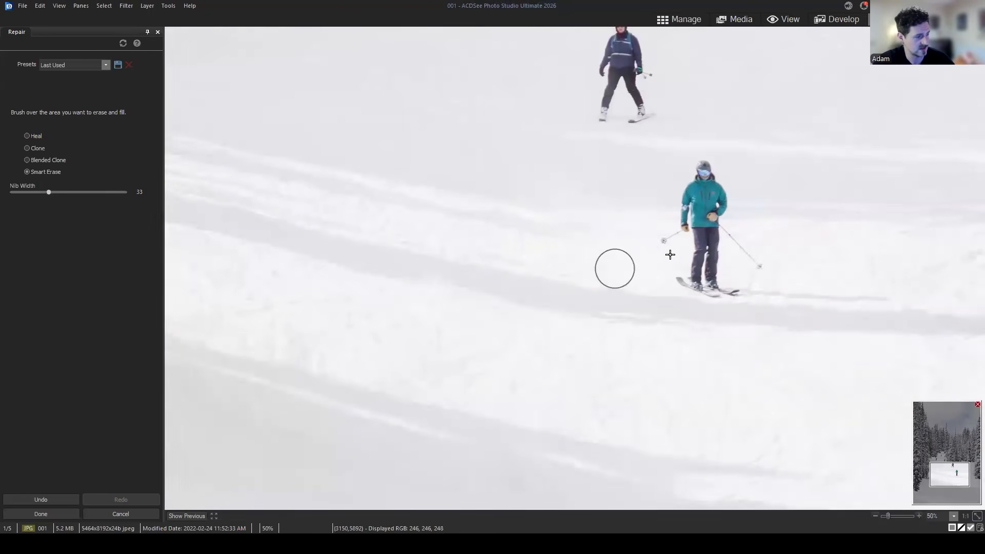
pyautogui.scroll(-1, 675, 257)
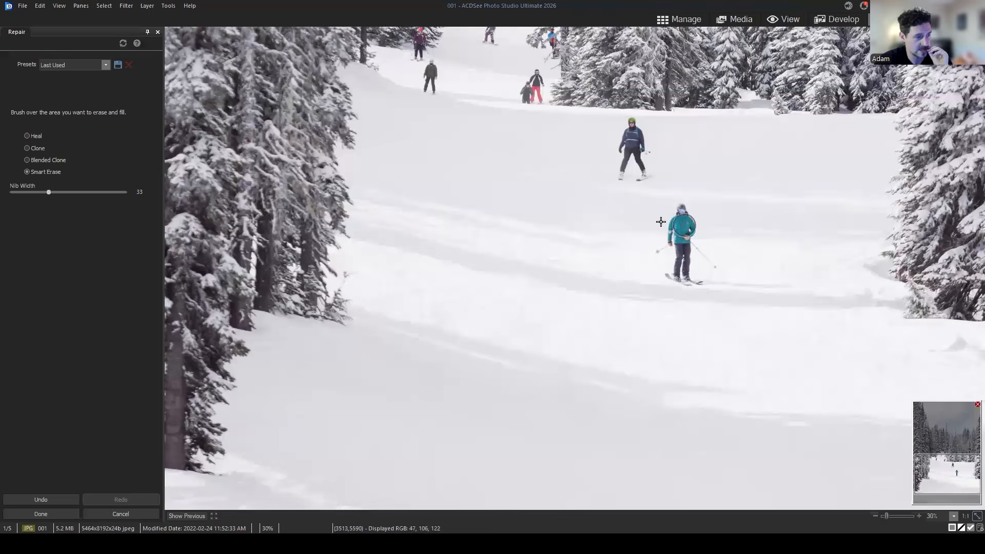
pyautogui.click(36, 160)
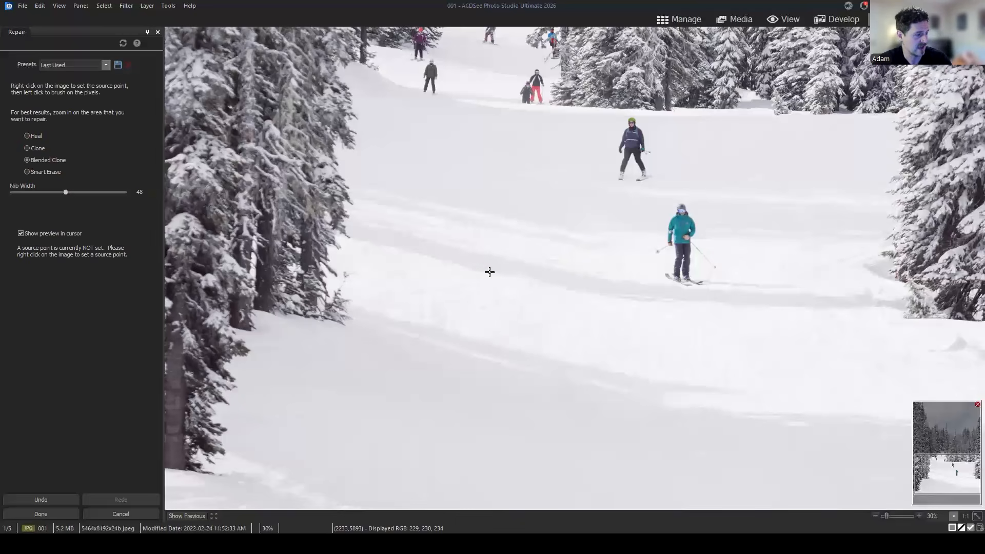
pyautogui.scroll(5, 454, 259)
pyautogui.rightClick(457, 253)
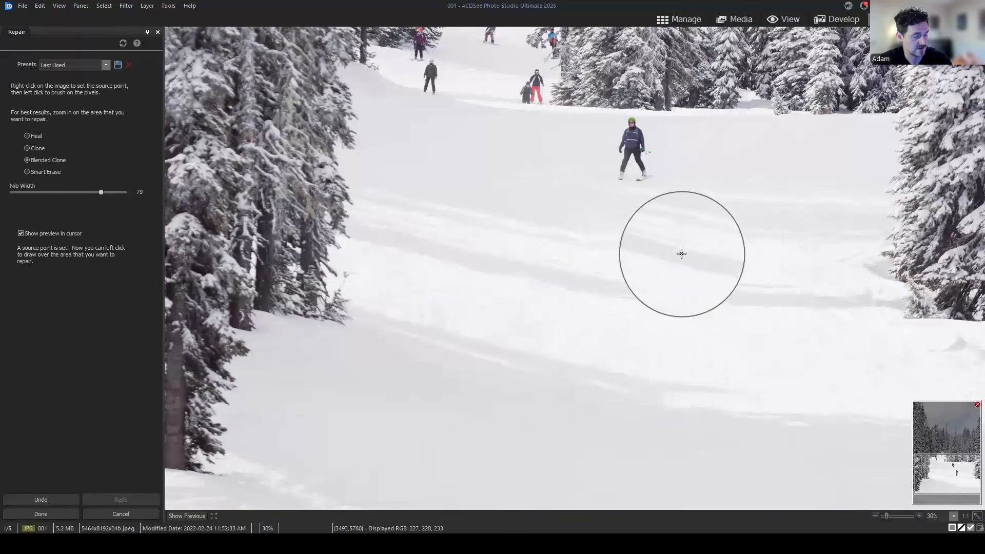
# Switch to Smart Erase with nib width 47, but cancel the Repair Tool and discard all its edits
pyautogui.click(35, 173)
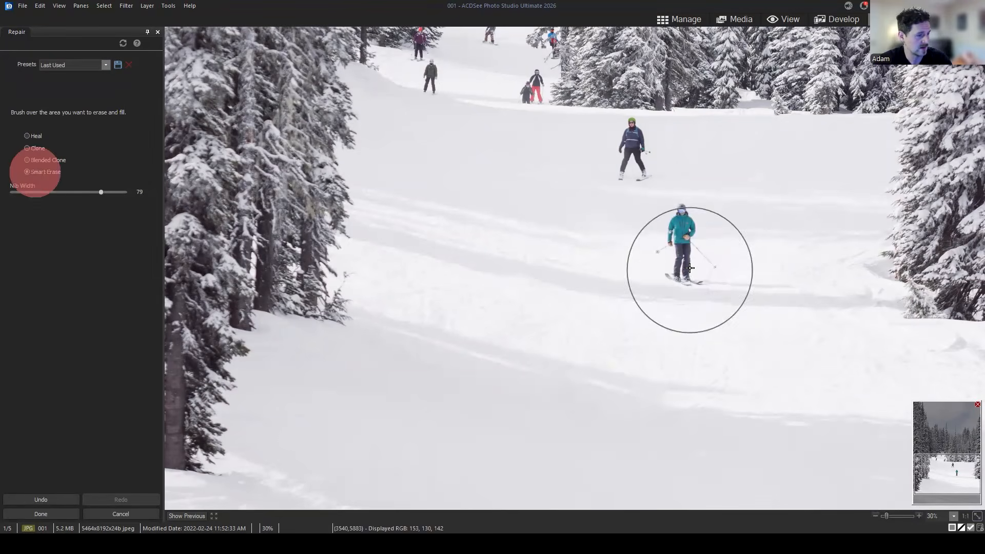
pyautogui.scroll(-5, 683, 256)
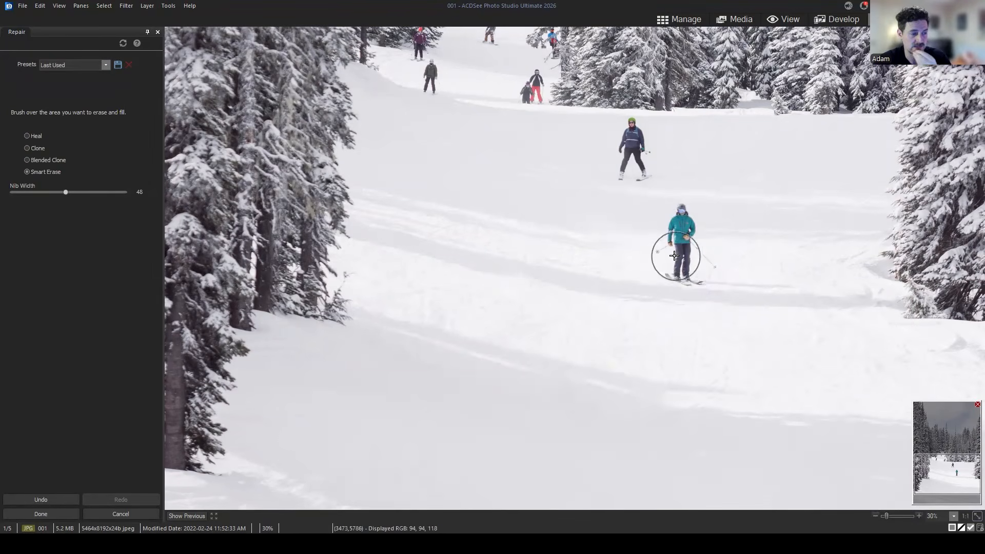
pyautogui.scroll(-2, 672, 257)
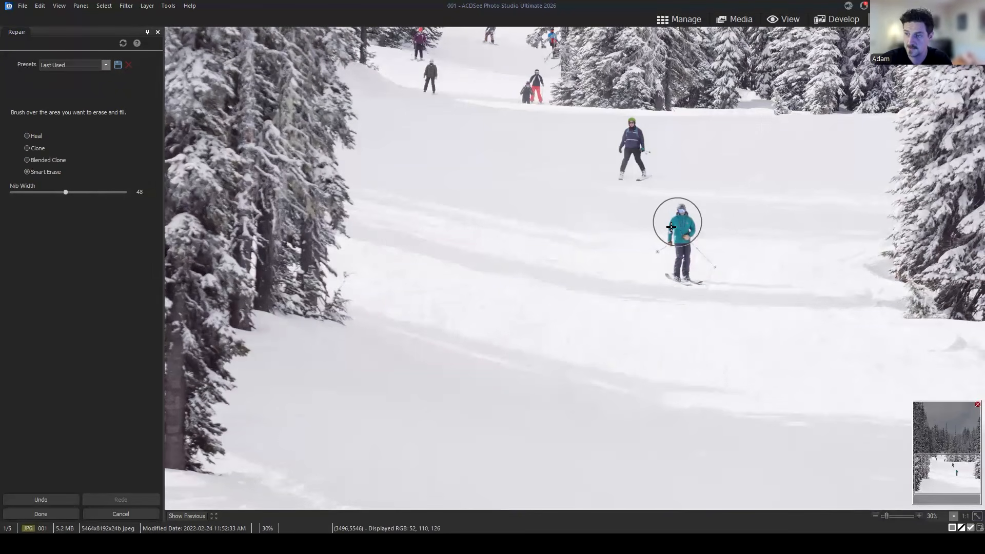
pyautogui.scroll(-1, 651, 231)
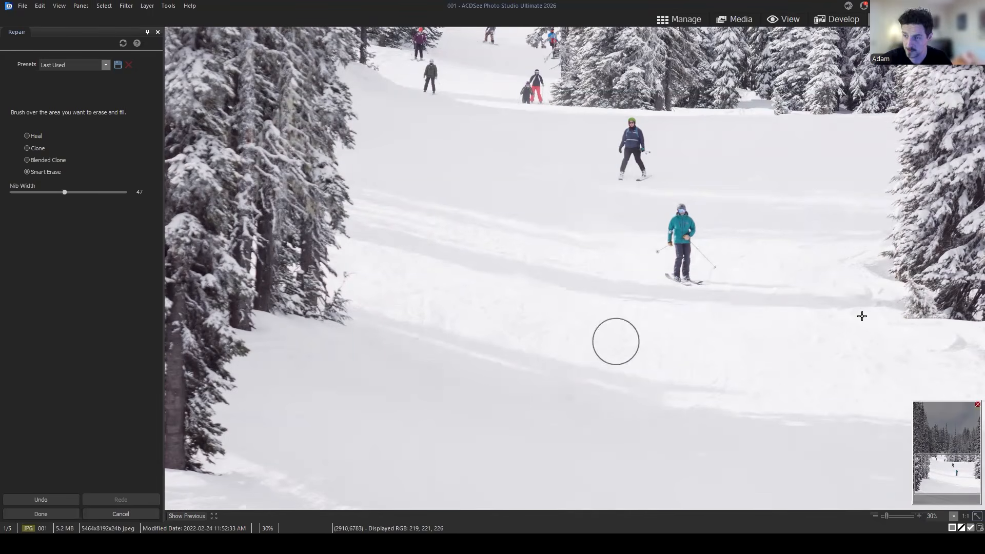
pyautogui.click(121, 515)
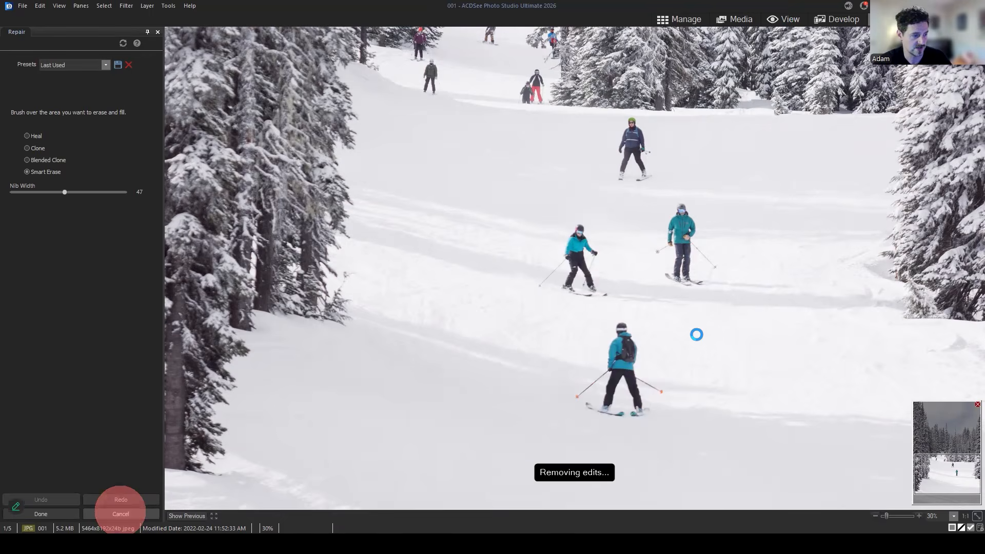
pyautogui.scroll(-1, 812, 462)
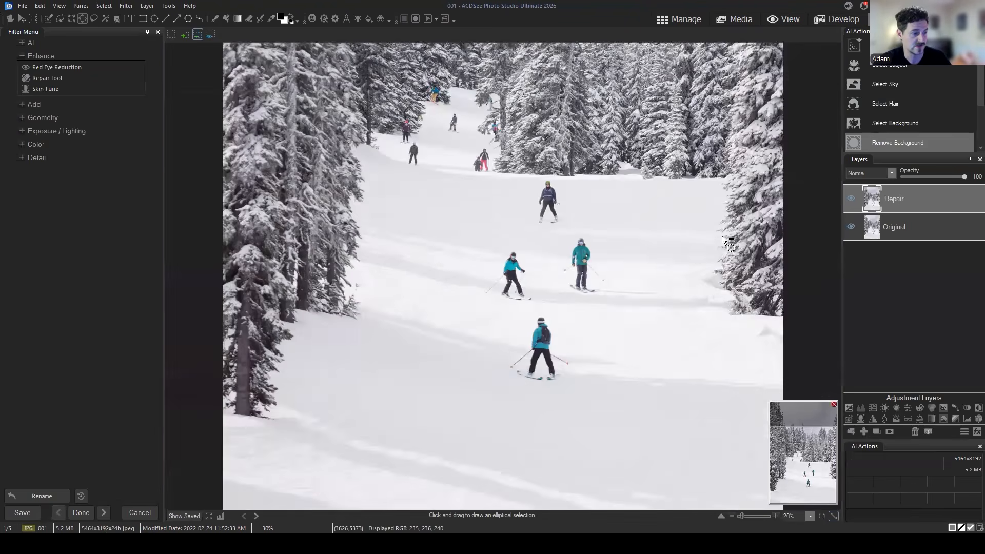
# Try the Smart Erase Brush at size 276 over the foremost skier, including poles and skis, and undo the erase
pyautogui.scroll(-1, 811, 463)
pyautogui.scroll(1, 811, 462)
pyautogui.moveTo(812, 463); pyautogui.dragTo(811, 471)
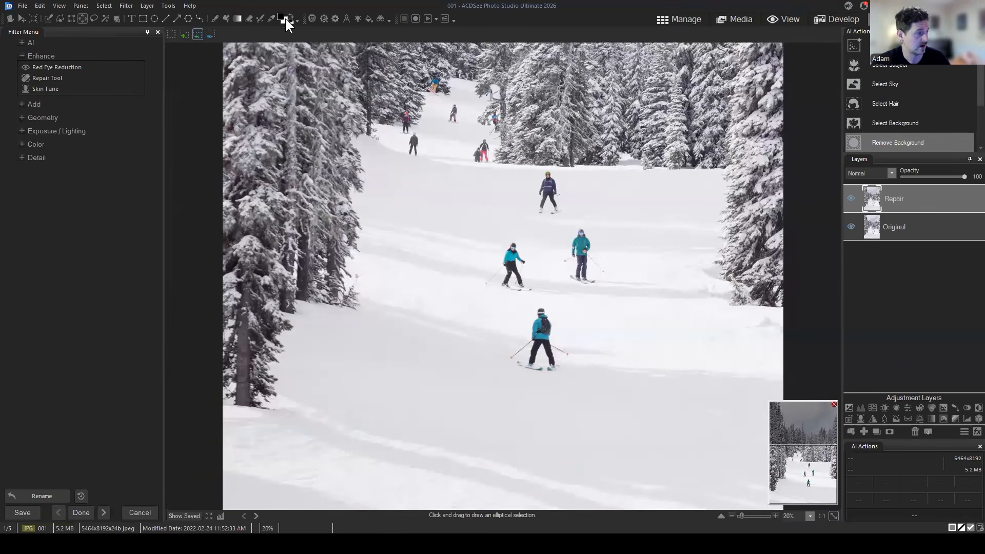
pyautogui.moveTo(928, 199)
pyautogui.mouseDown()
pyautogui.moveTo(956, 217)
pyautogui.moveTo(932, 189)
pyautogui.moveTo(938, 205)
pyautogui.moveTo(899, 205)
pyautogui.moveTo(940, 202)
pyautogui.moveTo(938, 190)
pyautogui.moveTo(929, 205)
pyautogui.moveTo(903, 205)
pyautogui.moveTo(922, 201)
pyautogui.mouseUp()
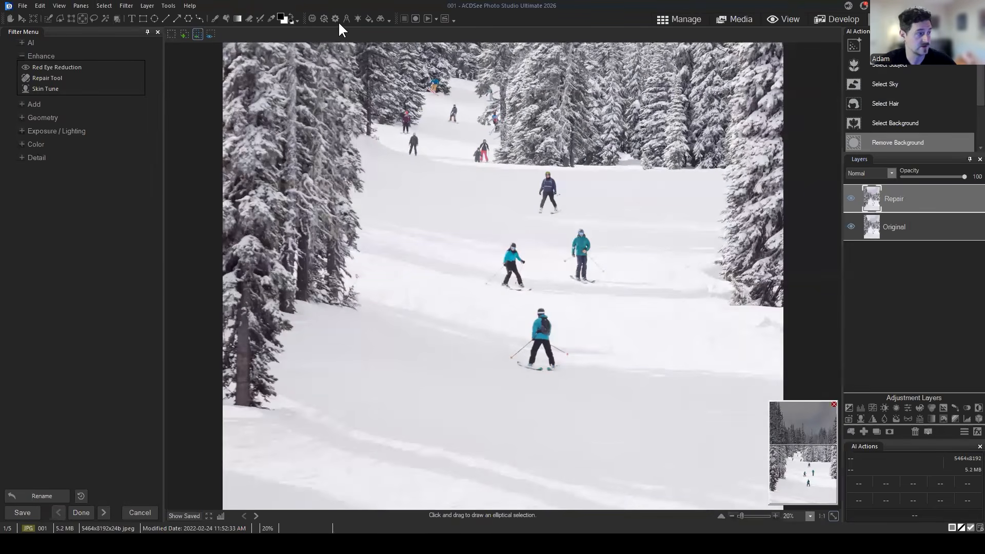
pyautogui.click(260, 18)
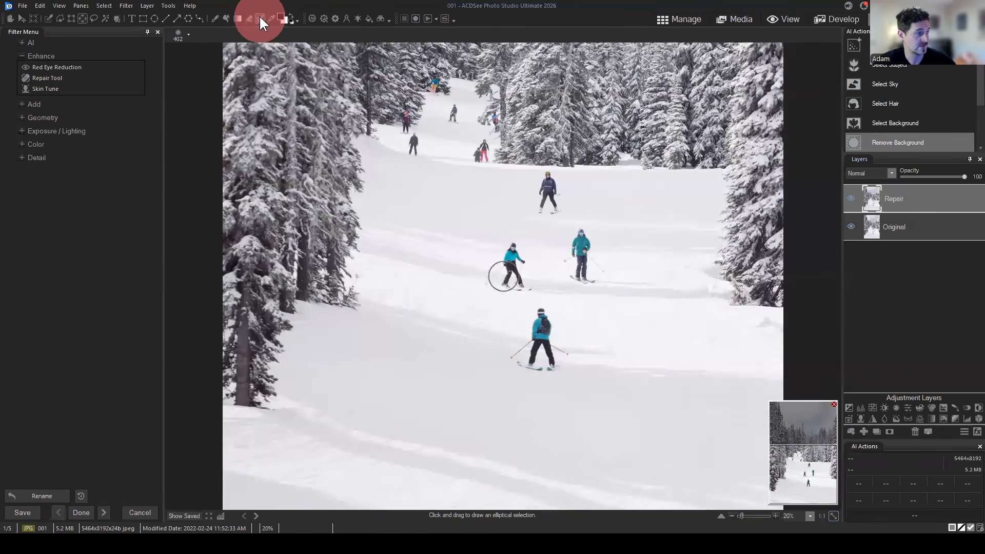
pyautogui.scroll(5, 573, 333)
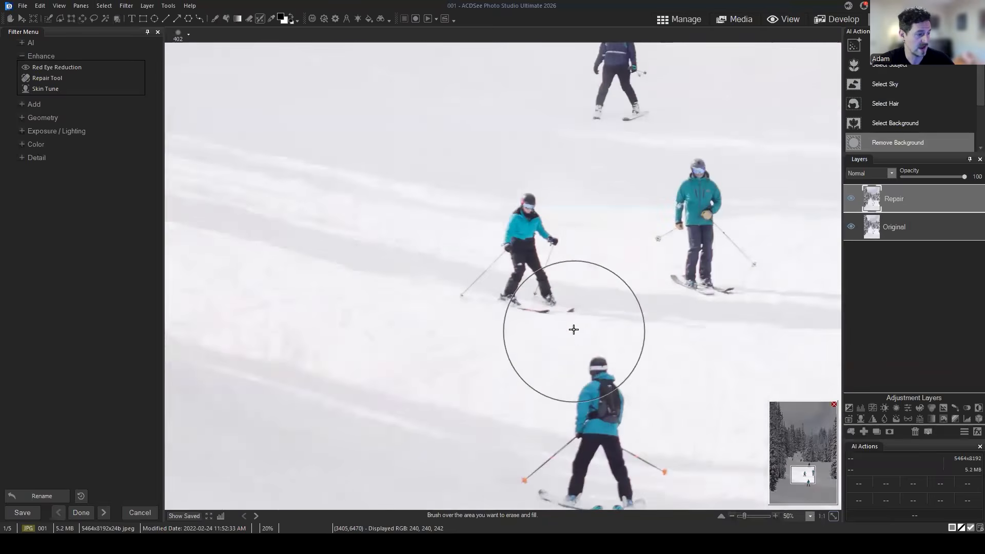
pyautogui.moveTo(796, 464)
pyautogui.mouseDown()
pyautogui.moveTo(809, 469)
pyautogui.moveTo(808, 490)
pyautogui.mouseUp()
pyautogui.scroll(-3, 517, 156)
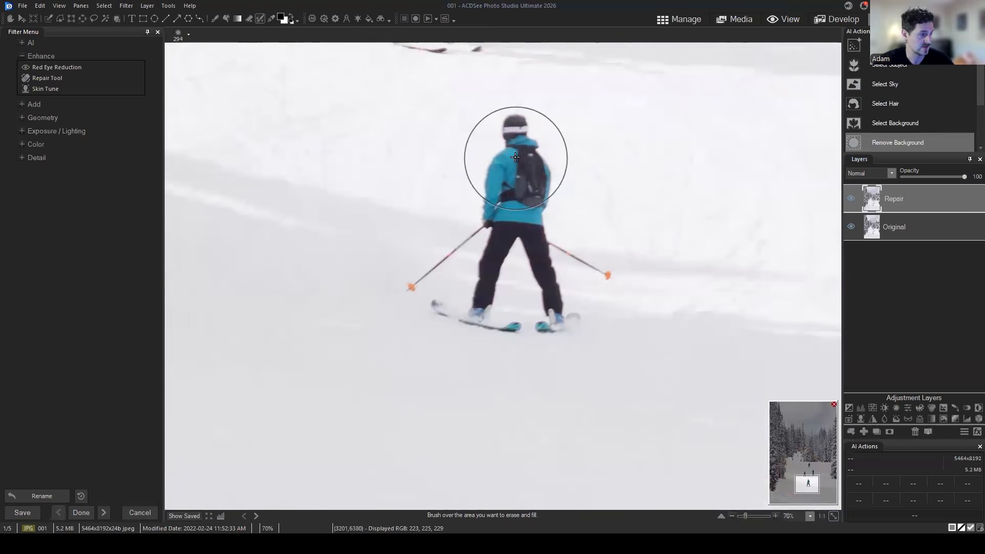
pyautogui.moveTo(507, 140)
pyautogui.mouseDown()
pyautogui.moveTo(513, 194)
pyautogui.moveTo(472, 259)
pyautogui.moveTo(493, 303)
pyautogui.moveTo(554, 323)
pyautogui.moveTo(554, 179)
pyautogui.moveTo(496, 216)
pyautogui.moveTo(503, 269)
pyautogui.mouseUp()
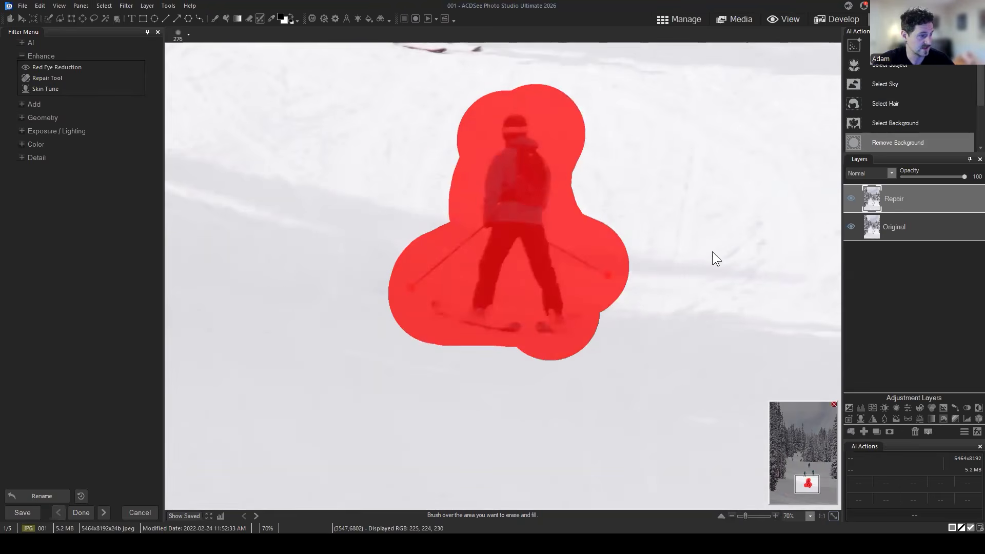
pyautogui.scroll(-1, 670, 242)
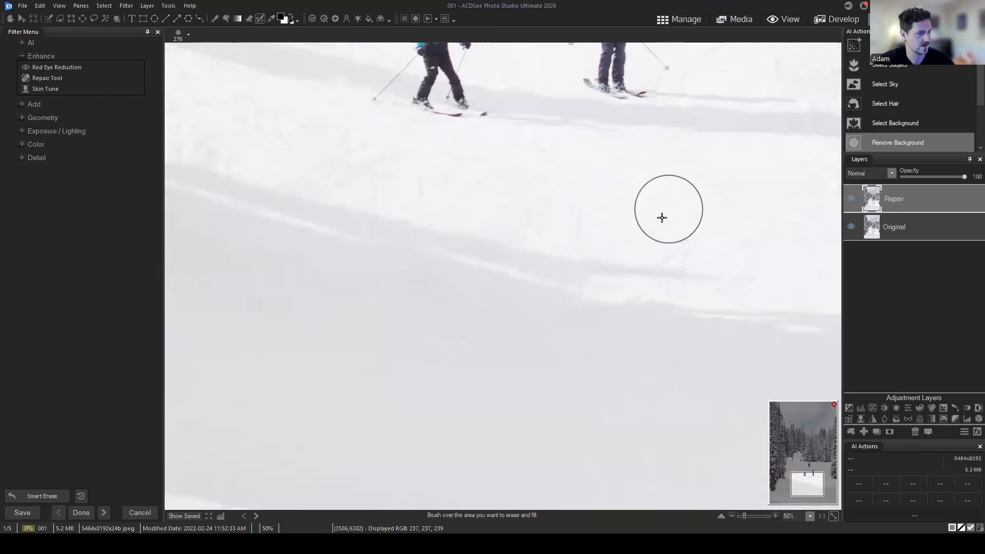
pyautogui.scroll(-2, 662, 217)
pyautogui.scroll(-1, 655, 217)
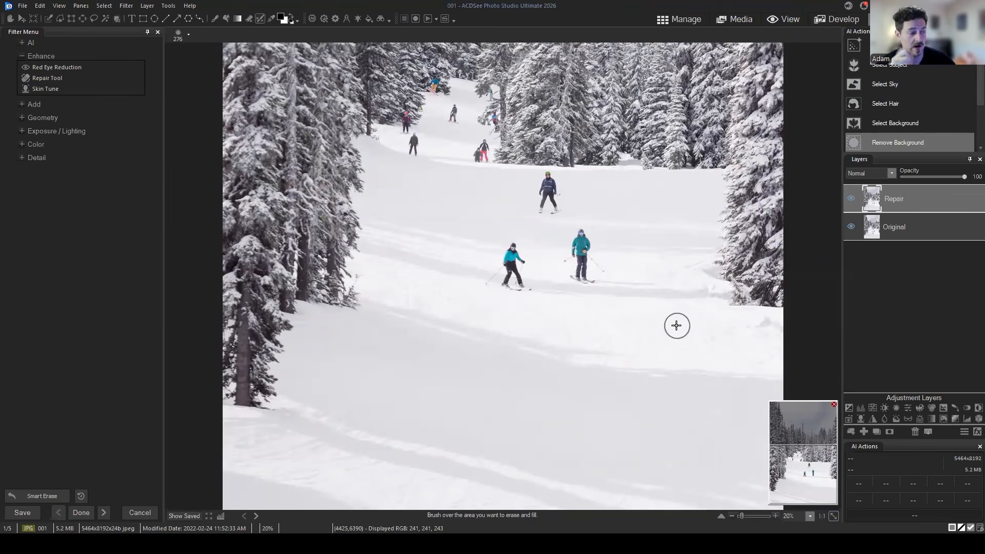
pyautogui.hotkey('ctrl', 'z')
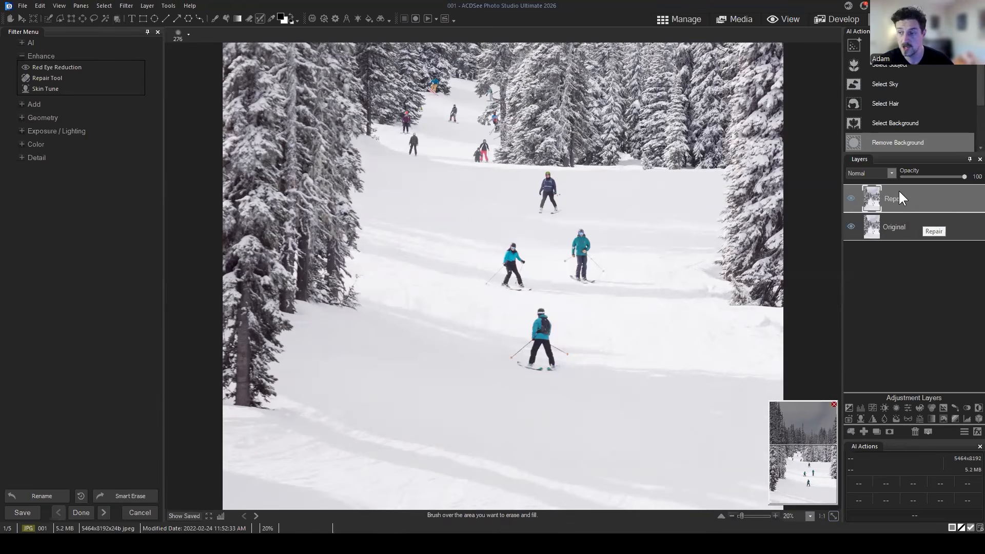
# Lasso the bright-blue-jacketed skier and the teal-jacketed skier at mid-slope into one selection, using the add-to-selection mode
pyautogui.scroll(5, 701, 324)
pyautogui.click(804, 476)
pyautogui.moveTo(804, 476); pyautogui.dragTo(801, 472)
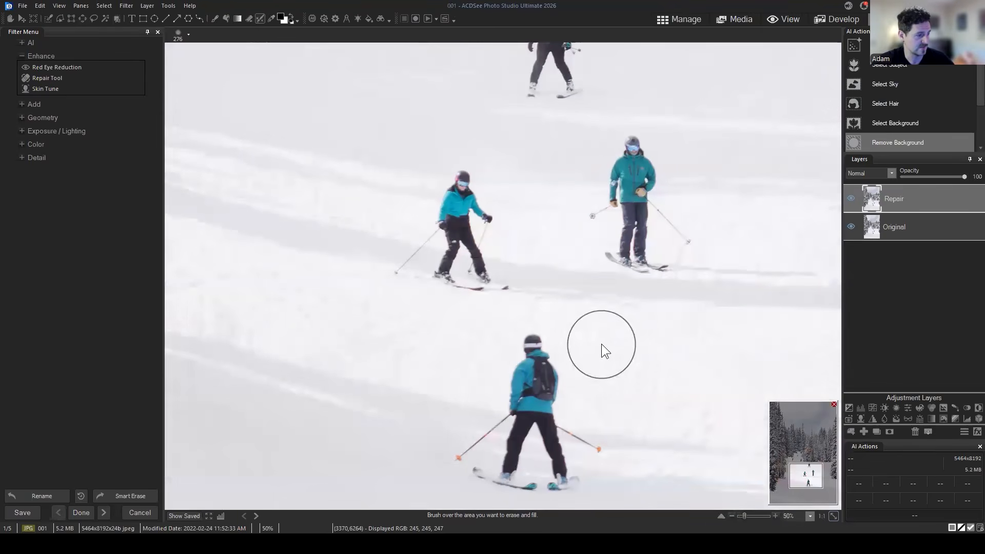
pyautogui.click(93, 19)
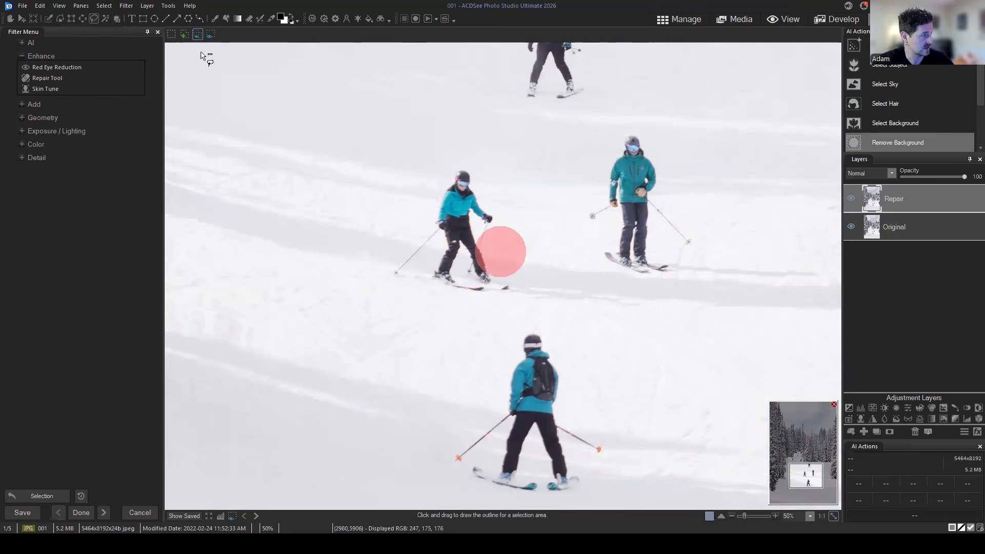
pyautogui.click(185, 35)
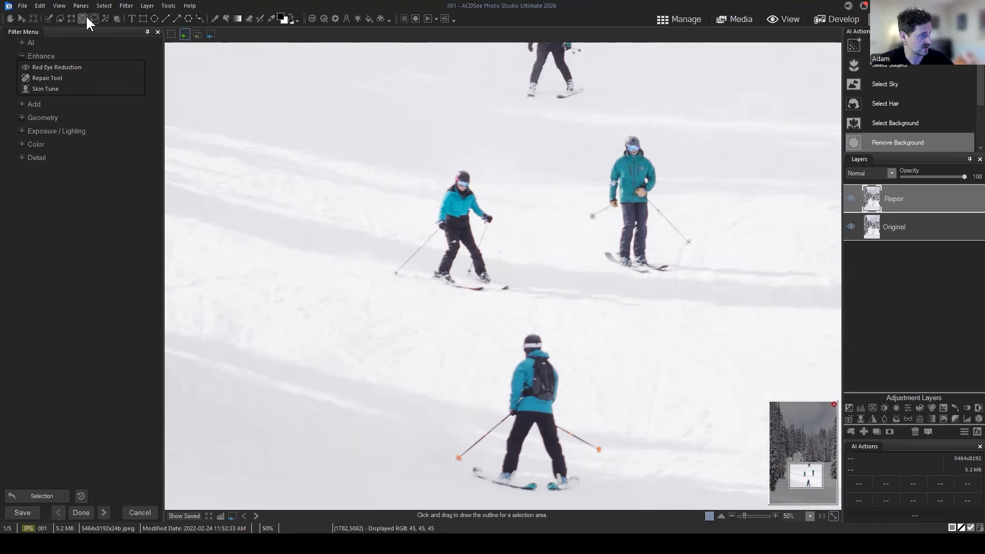
pyautogui.moveTo(493, 258)
pyautogui.mouseDown()
pyautogui.moveTo(504, 226)
pyautogui.moveTo(466, 165)
pyautogui.moveTo(427, 203)
pyautogui.moveTo(391, 281)
pyautogui.moveTo(491, 298)
pyautogui.moveTo(508, 271)
pyautogui.moveTo(495, 256)
pyautogui.mouseUp()
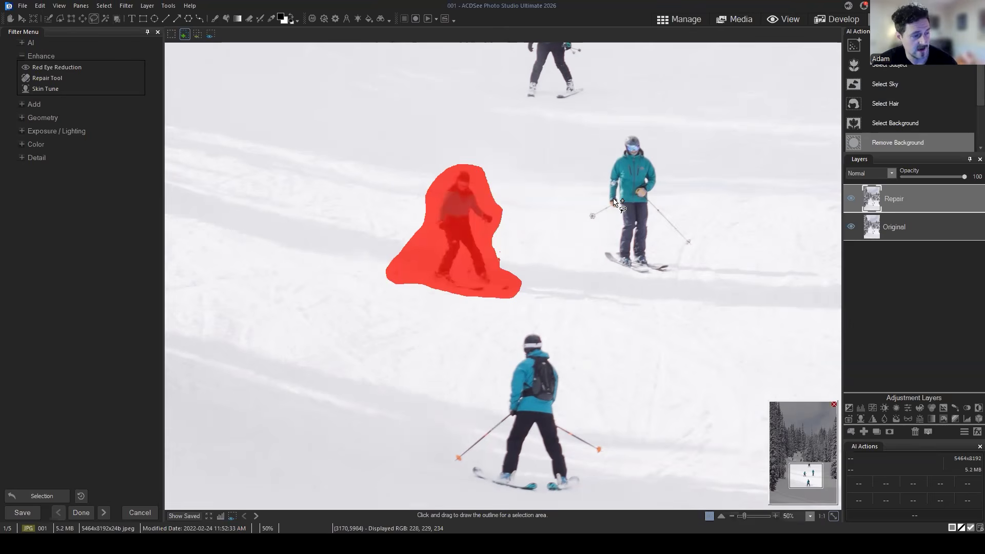
pyautogui.click(621, 278)
pyautogui.moveTo(621, 278)
pyautogui.mouseDown()
pyautogui.moveTo(600, 263)
pyautogui.moveTo(595, 240)
pyautogui.moveTo(611, 222)
pyautogui.moveTo(586, 221)
pyautogui.moveTo(617, 141)
pyautogui.moveTo(636, 126)
pyautogui.moveTo(668, 158)
pyautogui.moveTo(665, 192)
pyautogui.moveTo(698, 237)
pyautogui.moveTo(688, 272)
pyautogui.moveTo(666, 284)
pyautogui.moveTo(621, 278)
pyautogui.mouseUp()
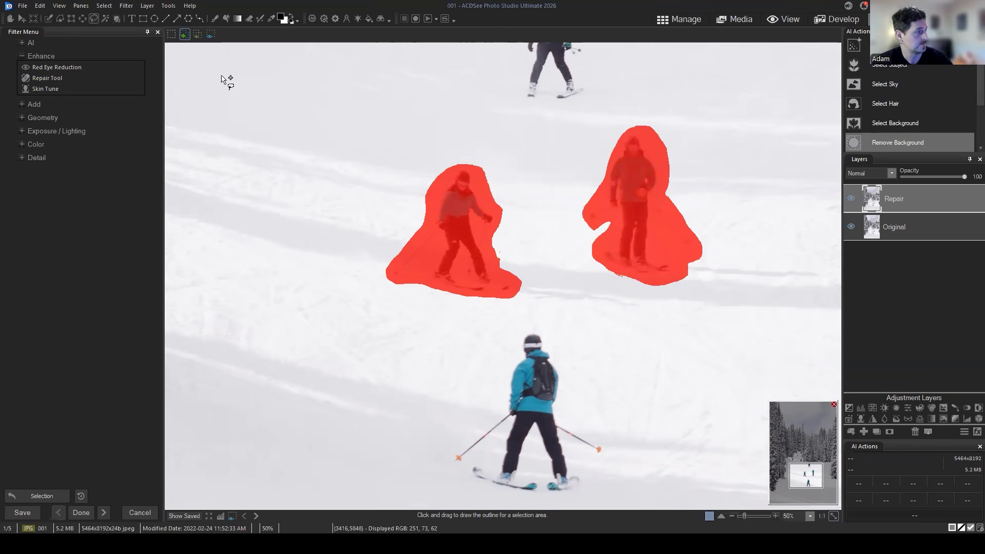
# Apply Smart Erase to the two selected skiers and deselect the area
pyautogui.click(104, 5)
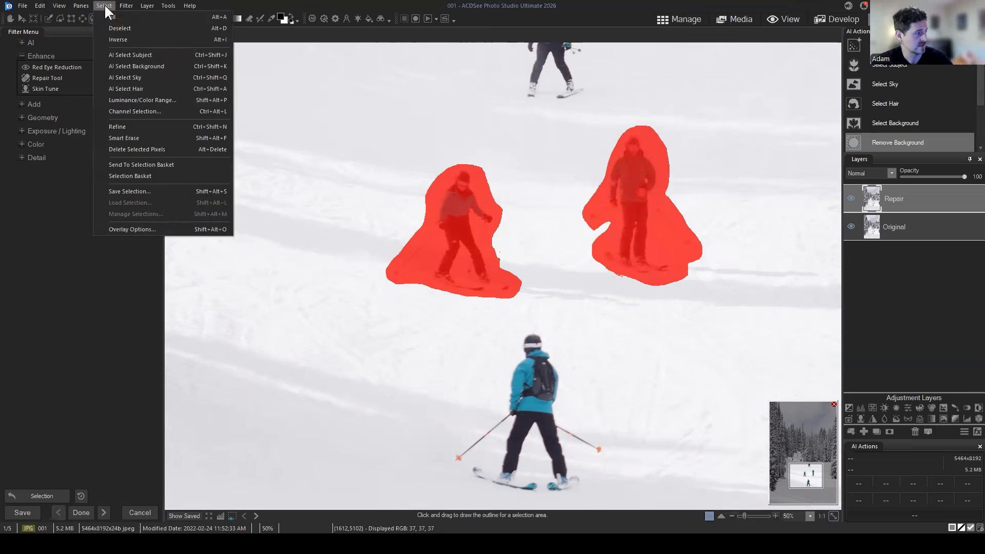
pyautogui.click(129, 139)
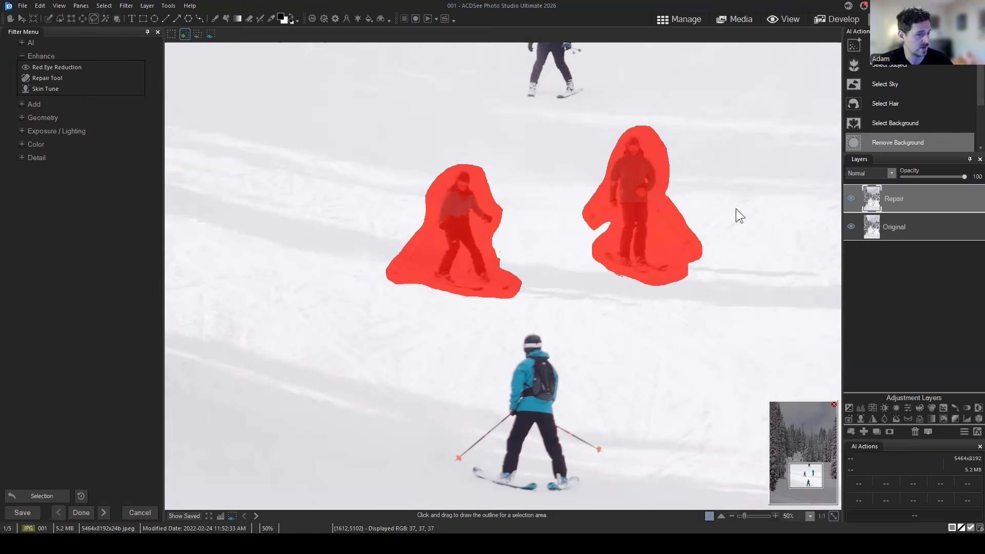
pyautogui.scroll(-3, 673, 208)
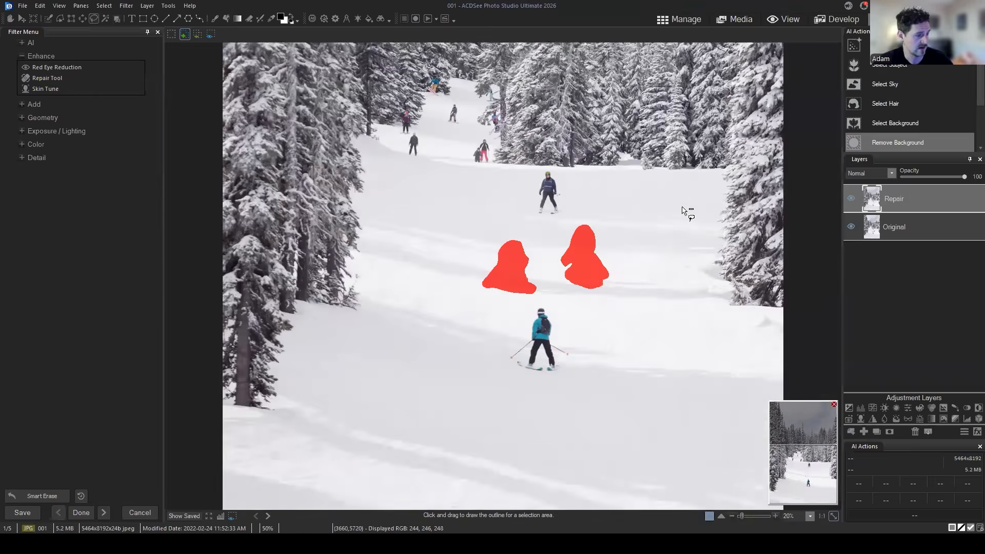
pyautogui.click(105, 7)
pyautogui.click(113, 27)
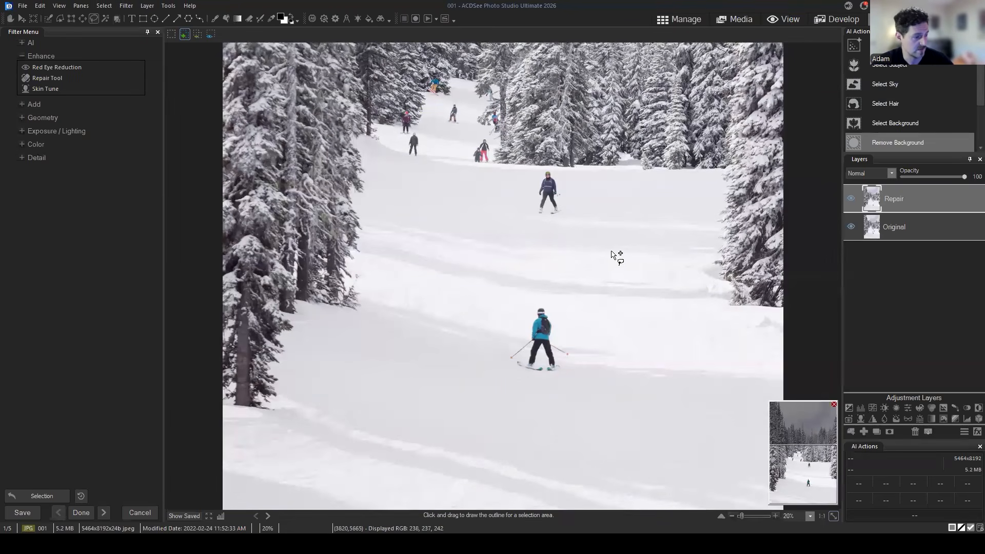
# Toggle the Repair layer's visibility off and on to compare the erased area with the original
pyautogui.scroll(-1, 634, 277)
pyautogui.scroll(1, 609, 355)
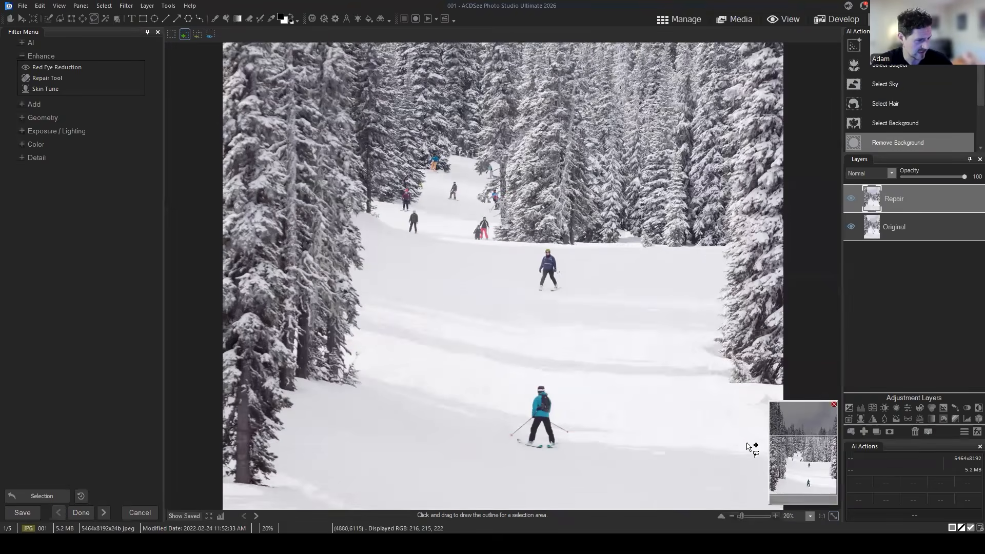
pyautogui.moveTo(810, 461); pyautogui.dragTo(817, 492)
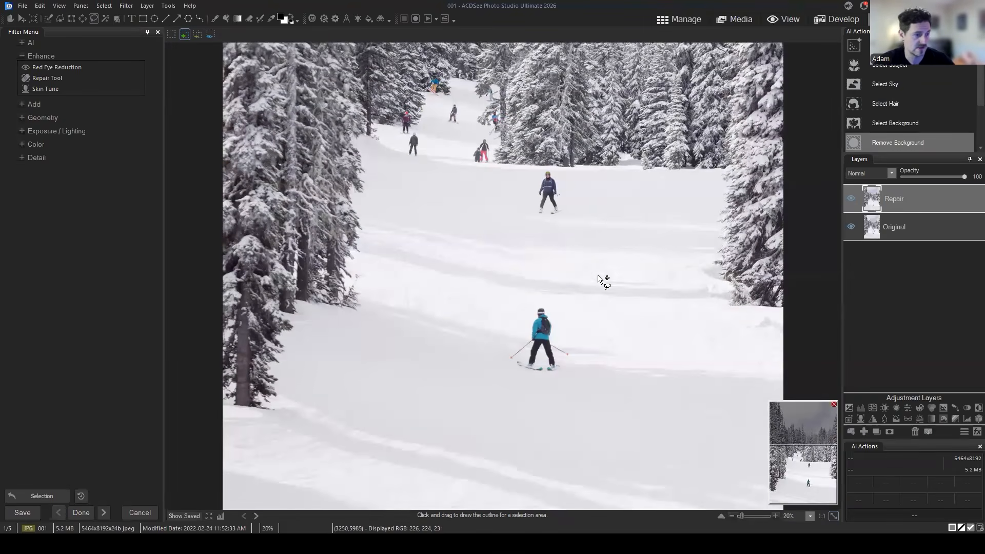
pyautogui.click(851, 199)
pyautogui.click(853, 198)
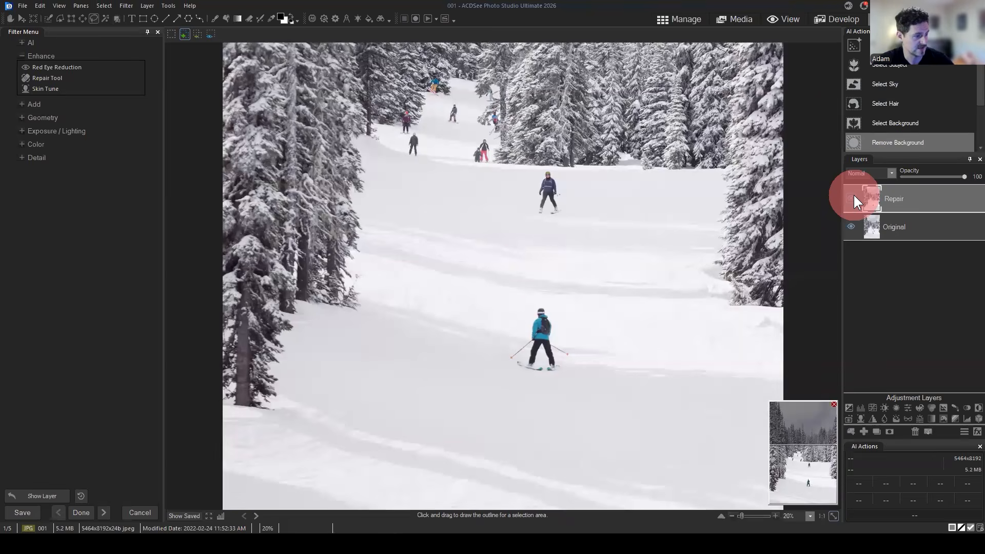
pyautogui.click(852, 198)
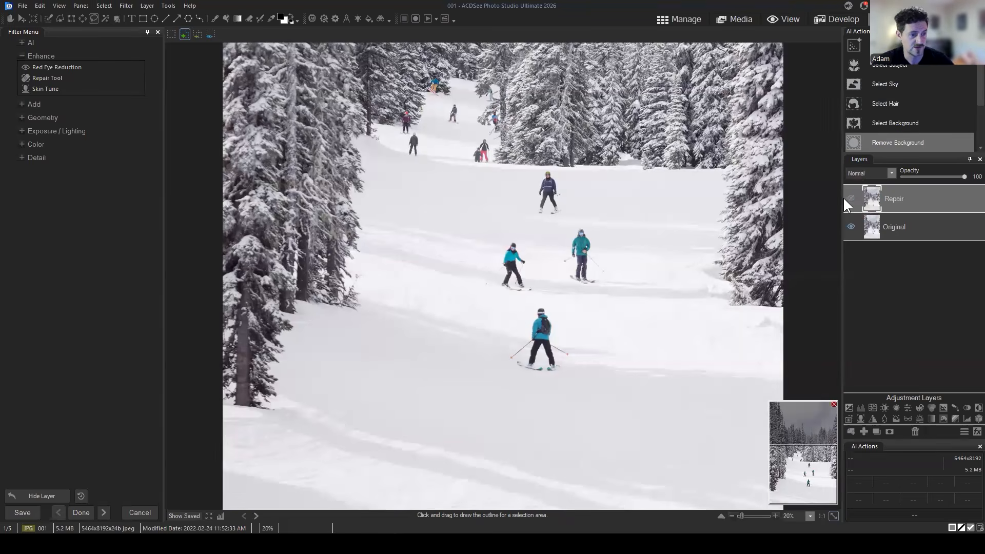
pyautogui.click(849, 198)
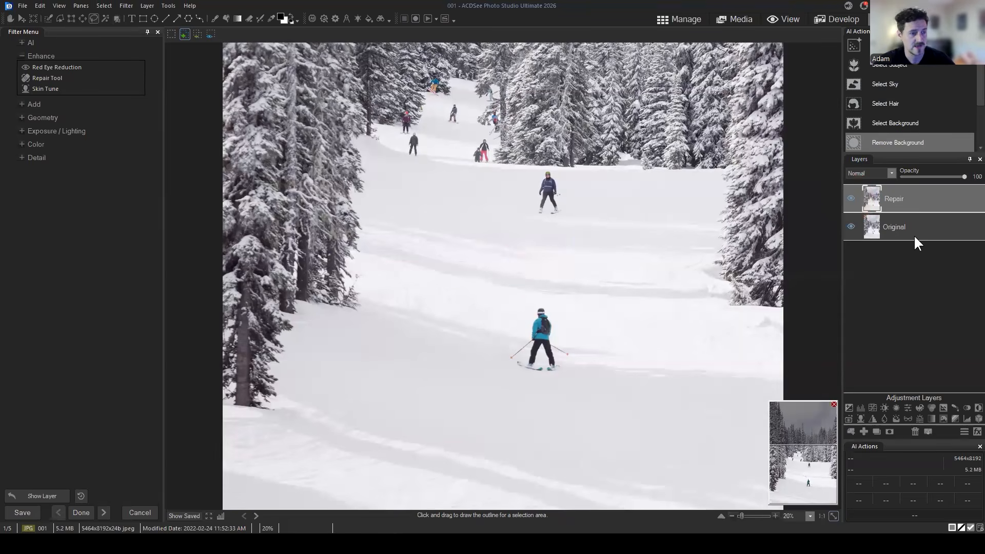
pyautogui.click(105, 6)
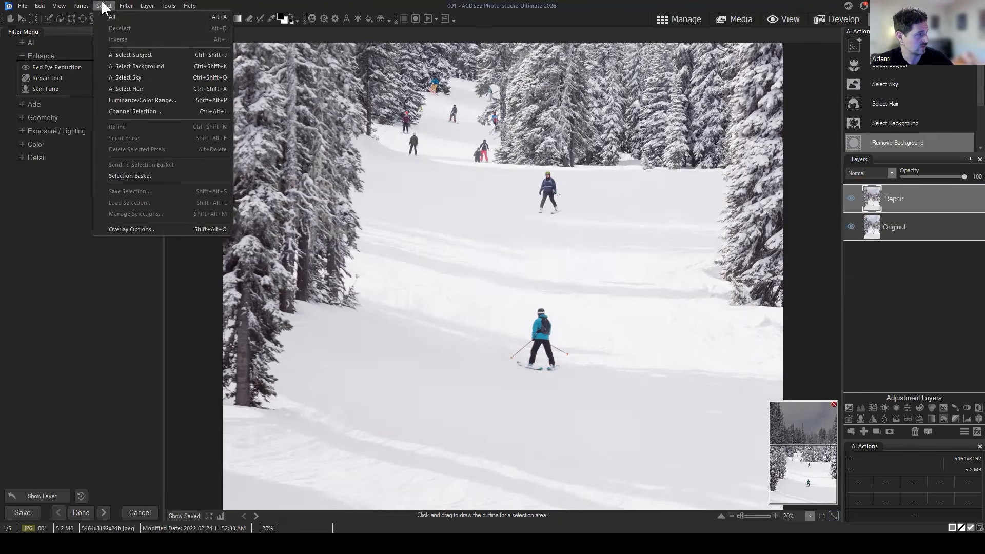
pyautogui.click(48, 19)
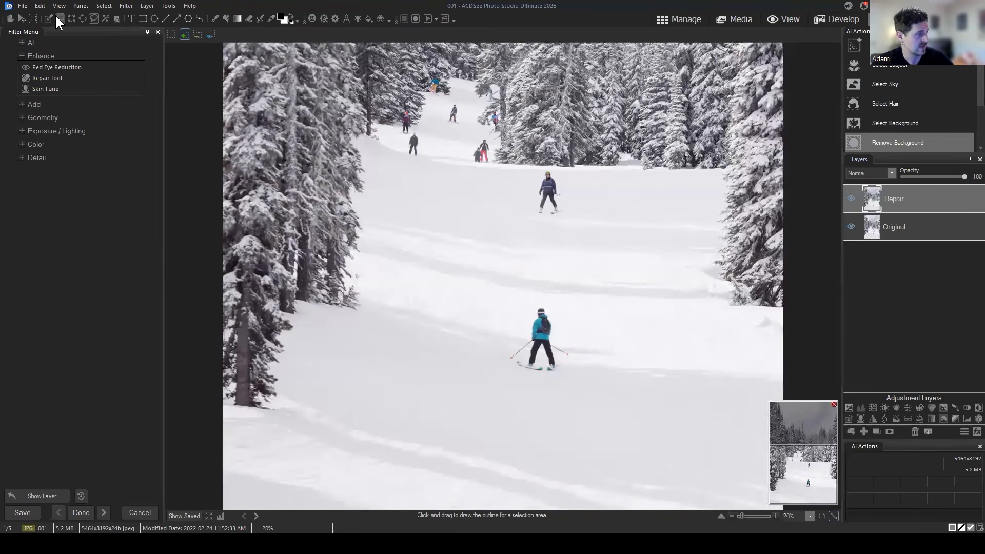
pyautogui.click(90, 18)
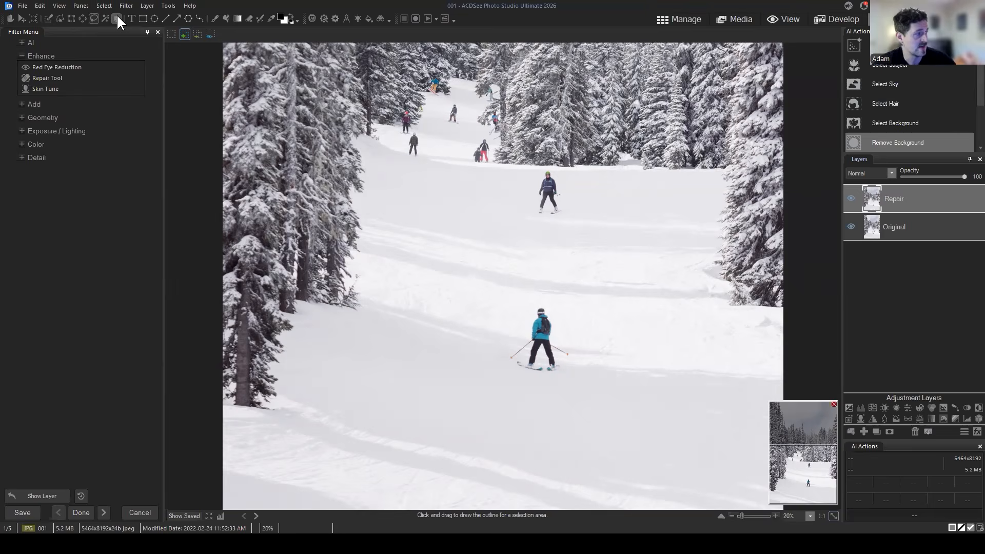
pyautogui.click(104, 6)
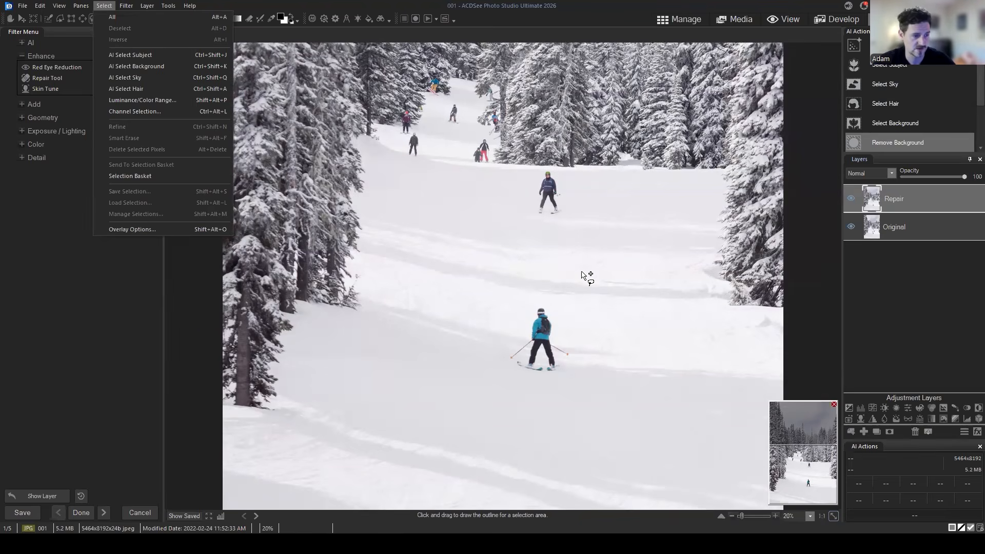
pyautogui.click(952, 314)
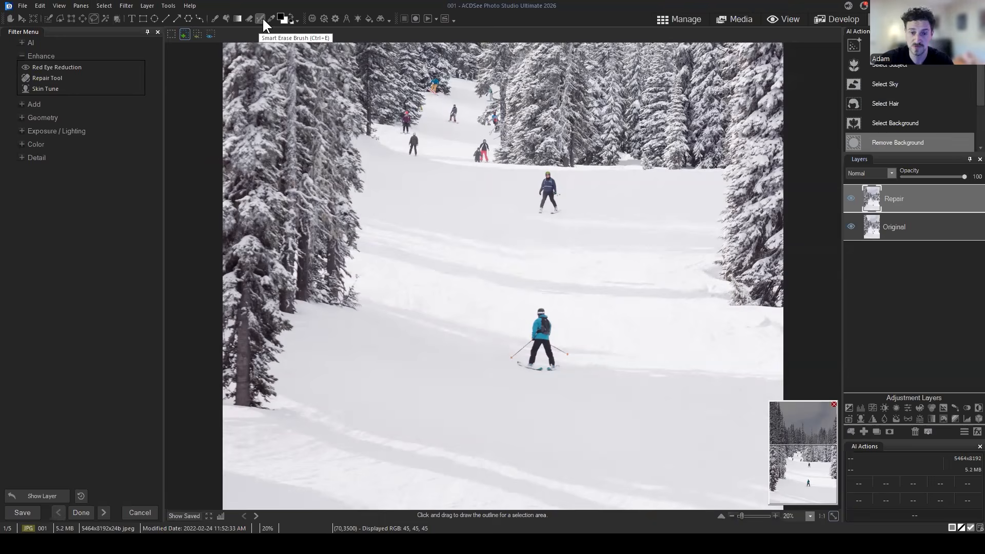
pyautogui.click(104, 6)
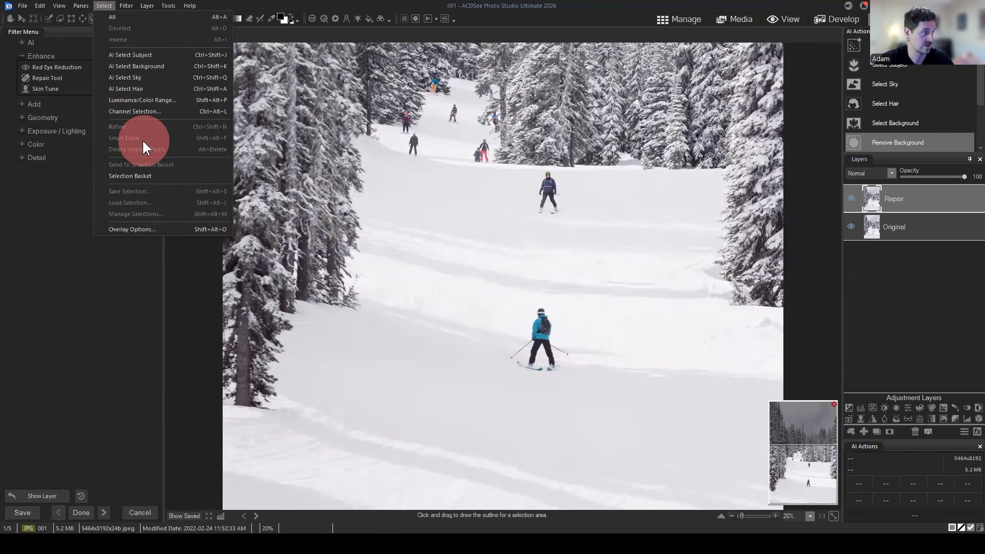
# Save the layered image as 001 in ACDC File Format in the Spot Removal folder
pyautogui.click(55, 25)
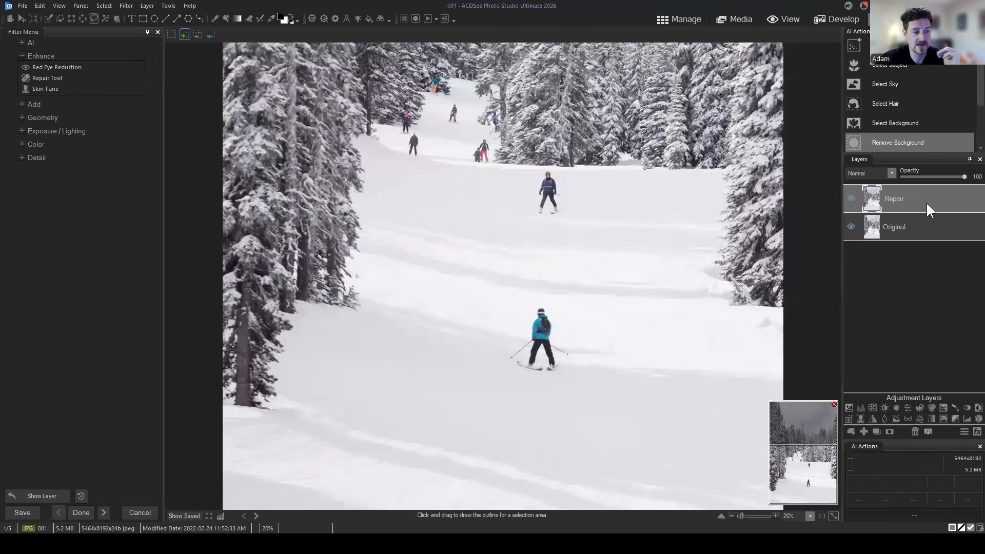
pyautogui.moveTo(923, 201); pyautogui.dragTo(898, 198)
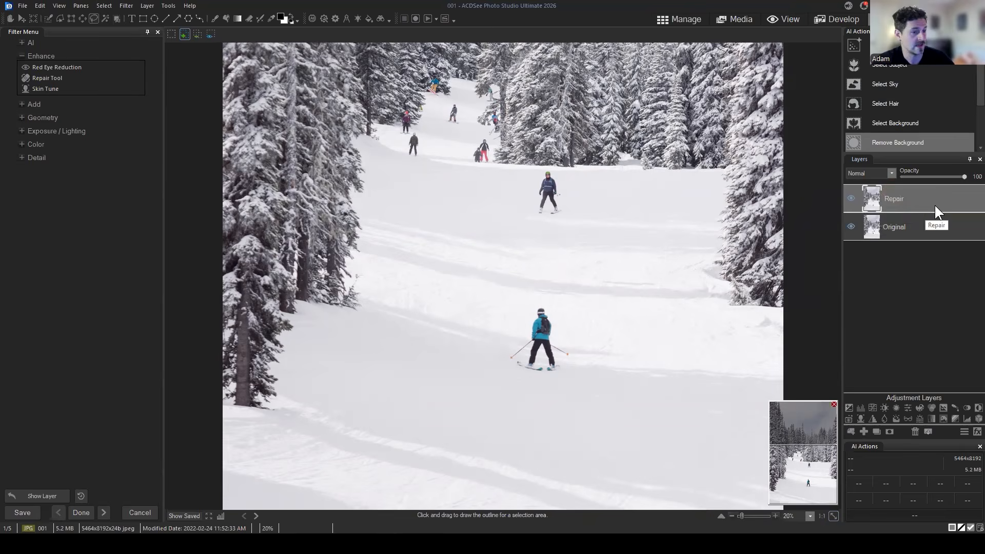
pyautogui.click(23, 5)
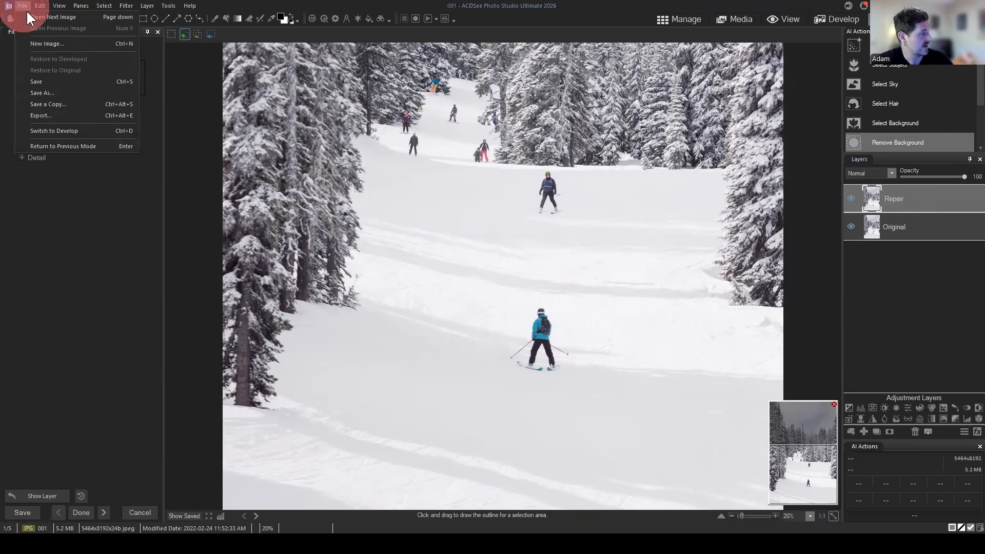
pyautogui.click(50, 94)
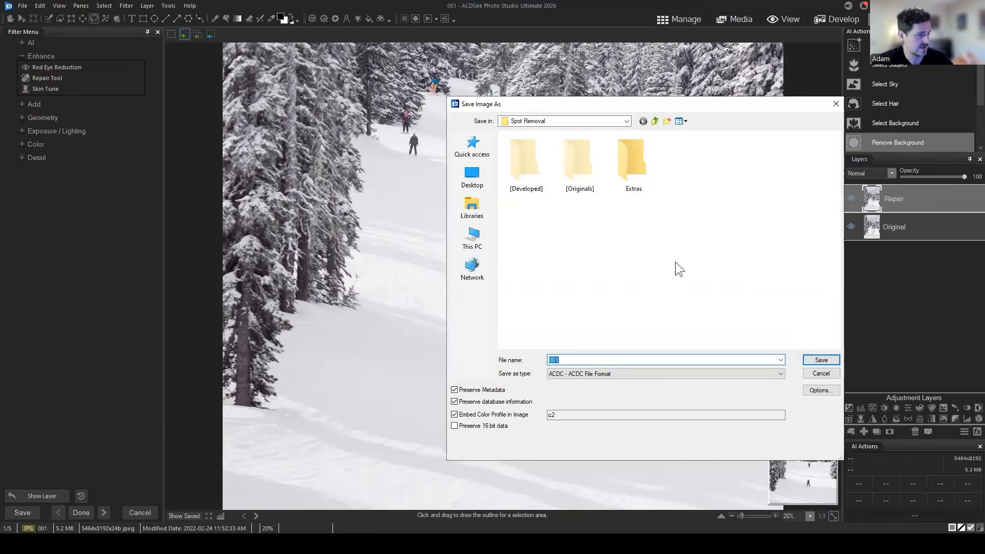
pyautogui.moveTo(732, 100); pyautogui.dragTo(680, 88)
pyautogui.doubleClick(524, 344)
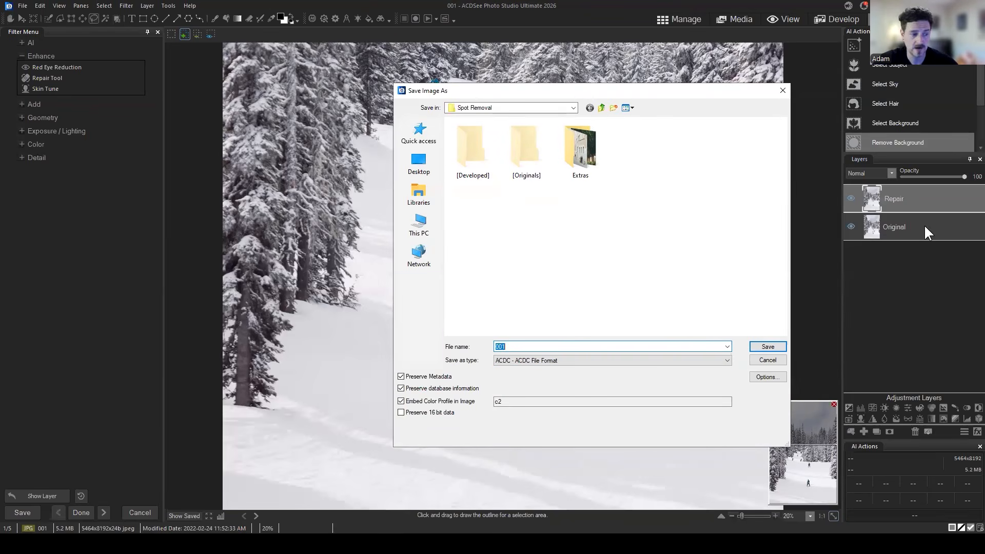
pyautogui.click(579, 289)
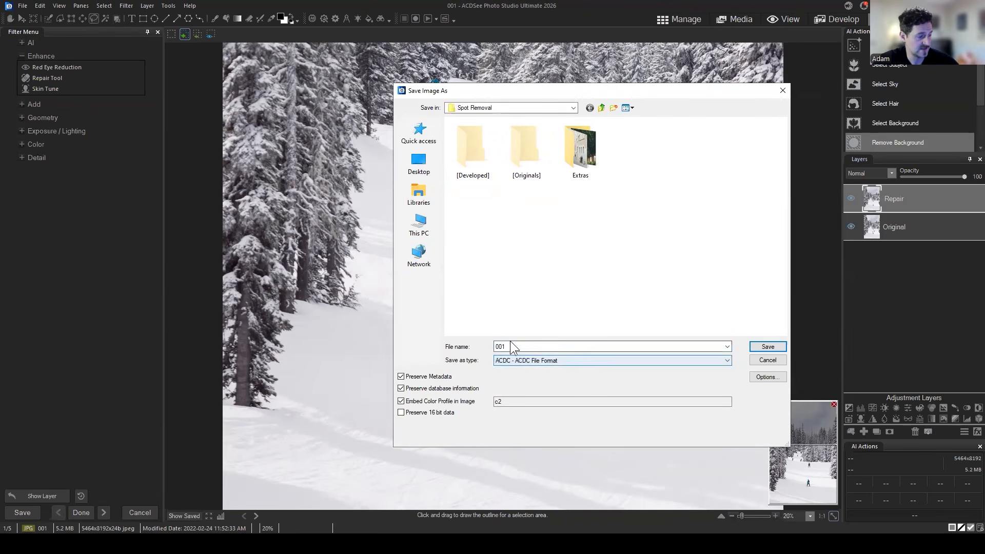
pyautogui.click(768, 346)
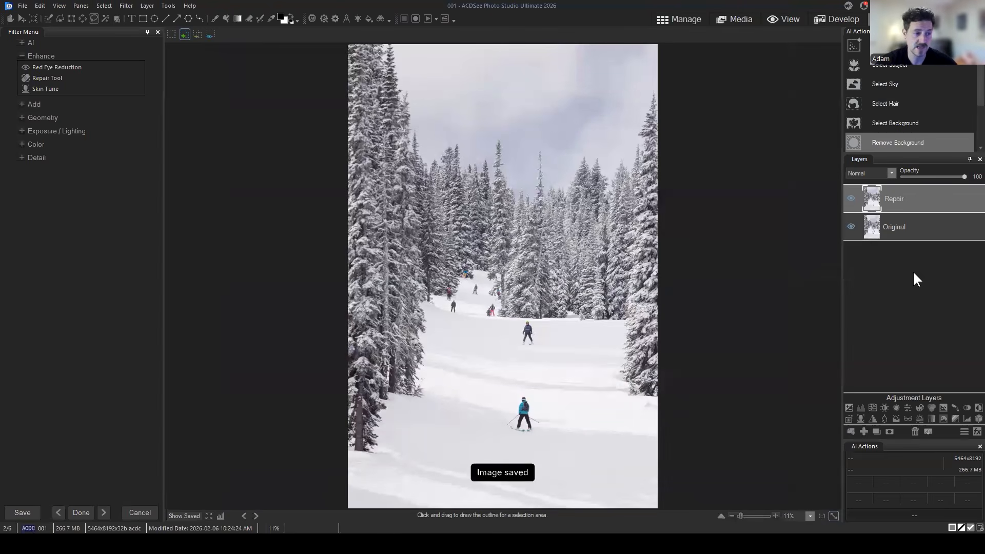
# Return to Manage mode and open the ACDC version of 001 from the Spot Removal folder for editing
pyautogui.click(685, 19)
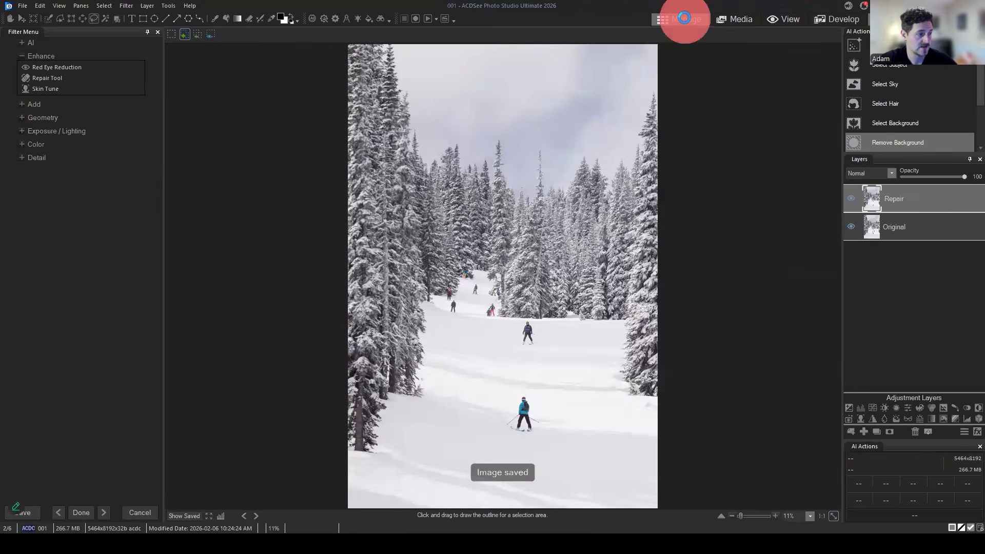
pyautogui.click(529, 385)
pyautogui.click(177, 123)
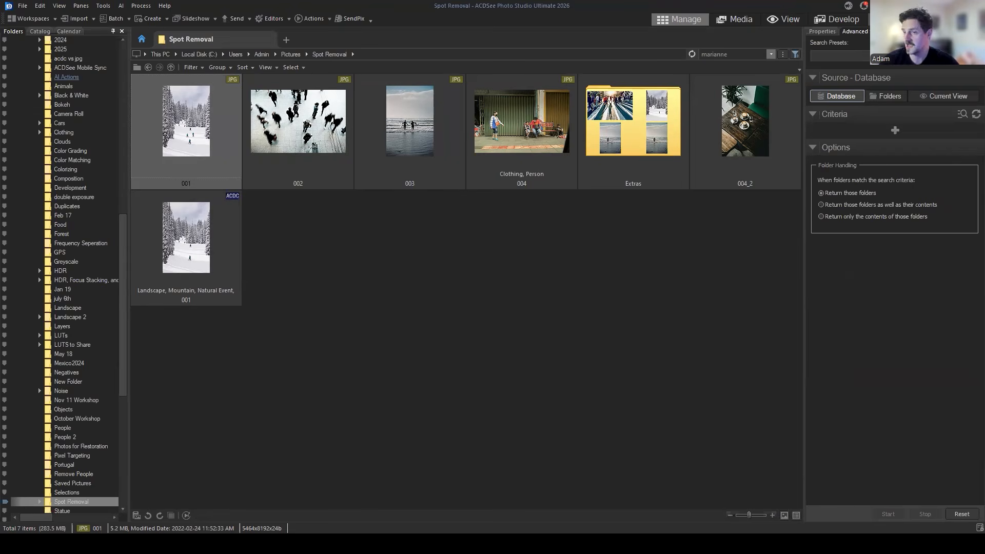
pyautogui.click(220, 221)
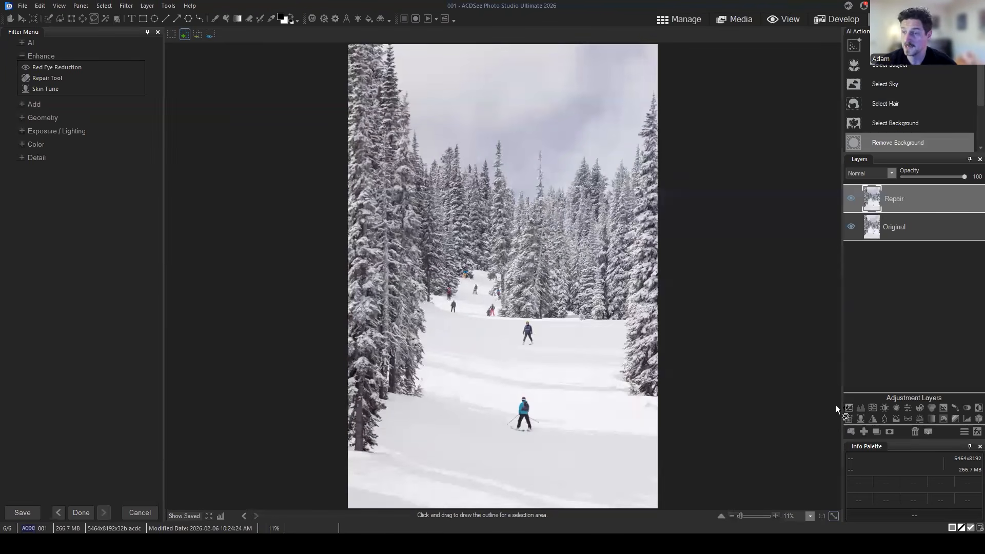
# Toggle the Repair layer's visibility repeatedly in the reopened ACDC file to compare the erased version with the original
pyautogui.click(926, 219)
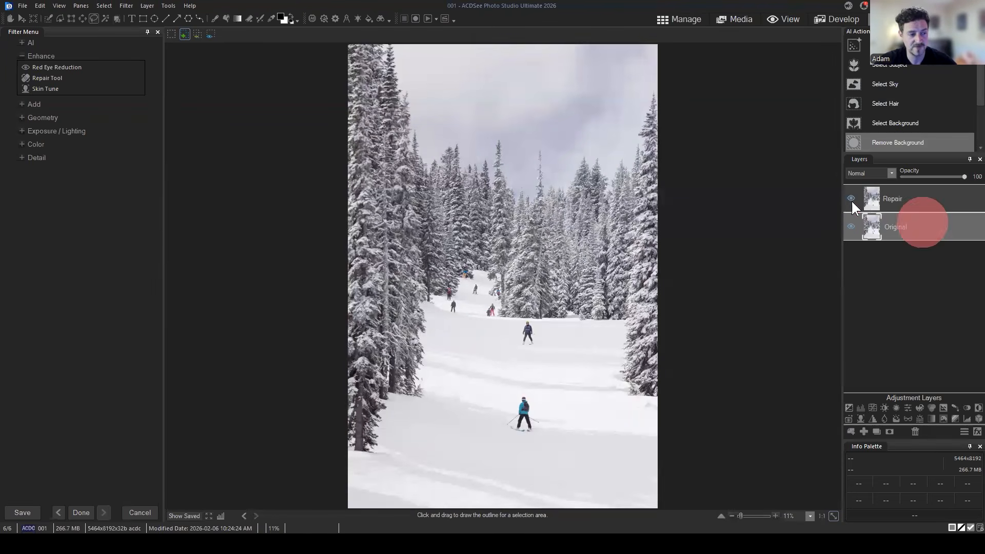
pyautogui.click(851, 199)
pyautogui.click(851, 198)
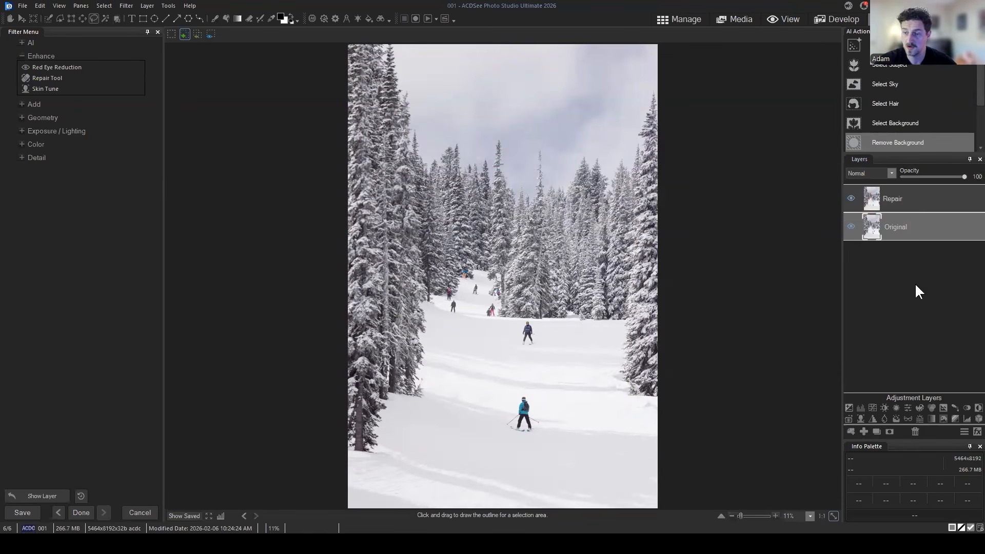
pyautogui.click(851, 199)
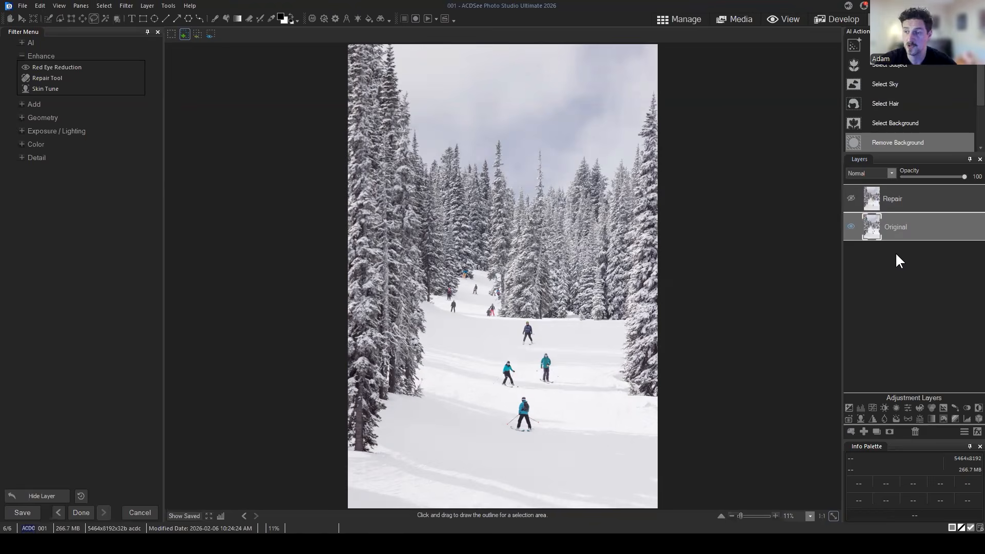
pyautogui.click(851, 198)
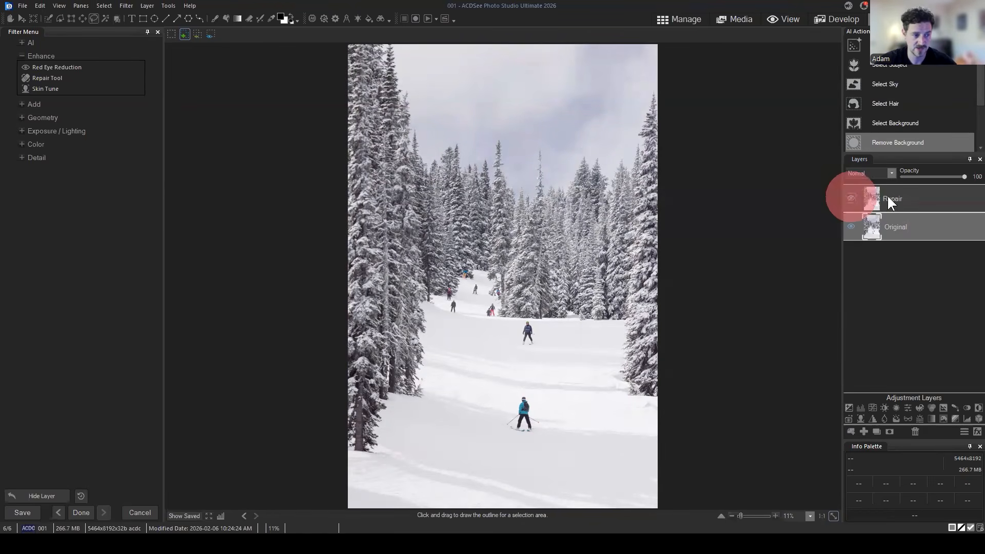
pyautogui.click(935, 199)
pyautogui.click(847, 199)
pyautogui.moveTo(931, 198); pyautogui.dragTo(919, 202)
pyautogui.click(850, 197)
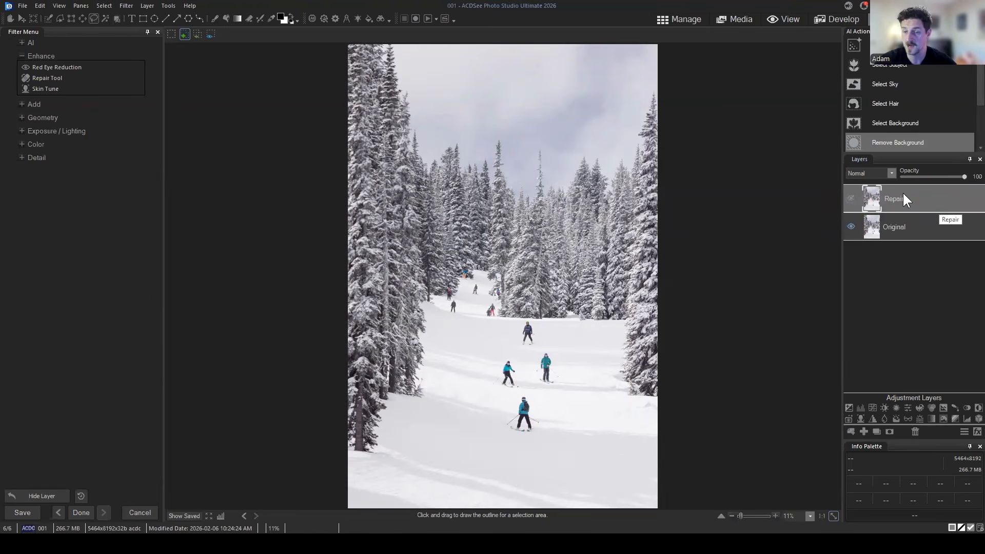
pyautogui.click(850, 199)
pyautogui.click(850, 199)
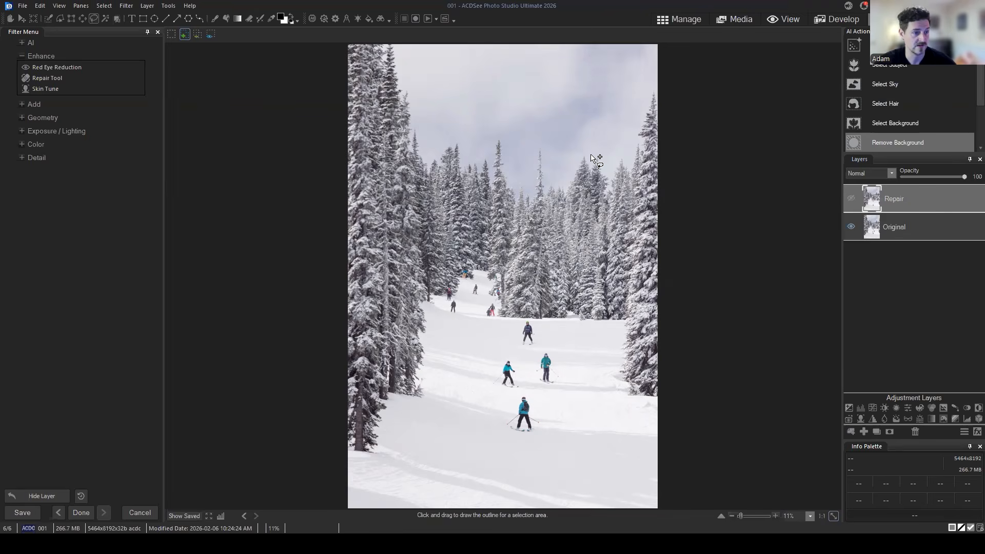
# Save the ACDC file while returning to Manage mode, and open photo 002 for editing
pyautogui.click(672, 19)
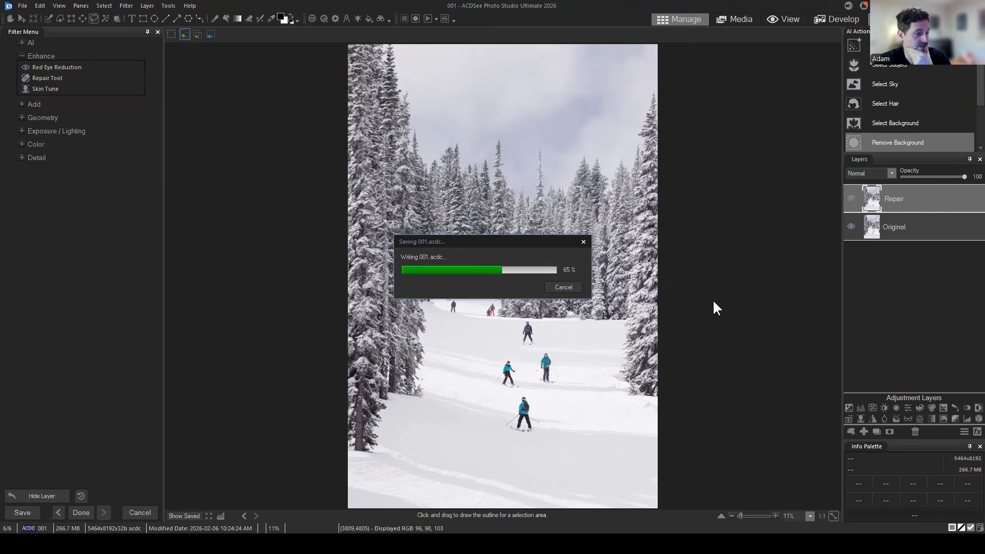
pyautogui.click(733, 283)
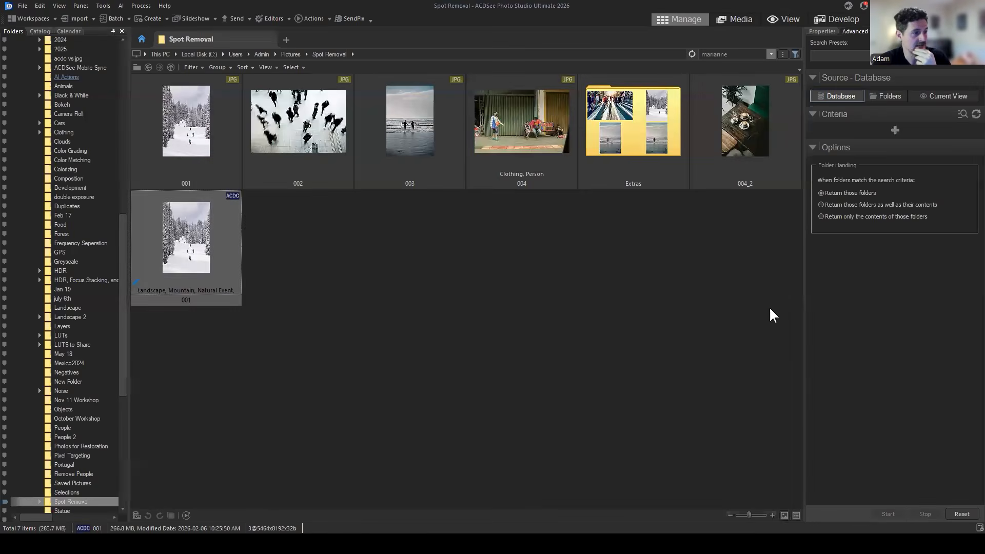
pyautogui.click(679, 332)
pyautogui.click(293, 136)
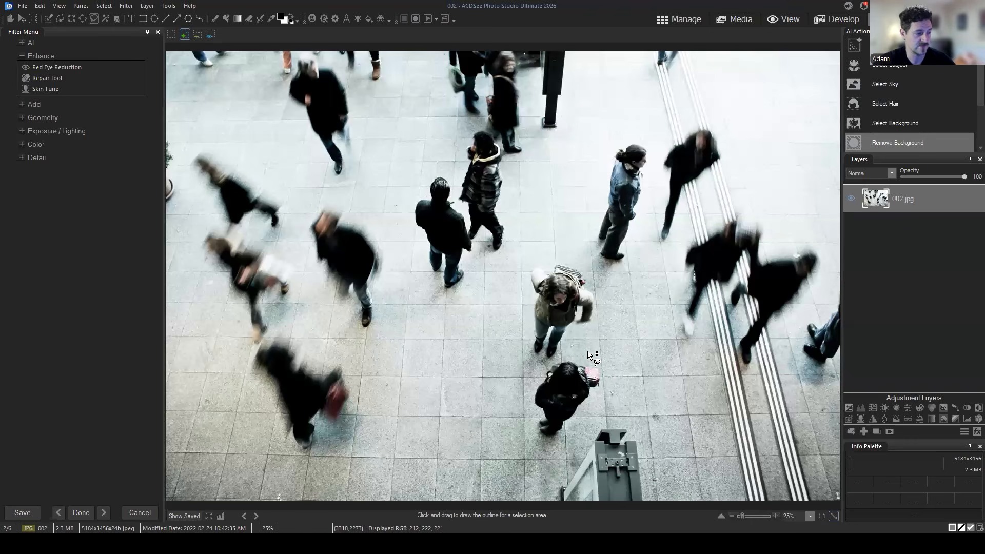
# Set the Smart Erase Brush to size 307 and duplicate the 002.jpg layer
pyautogui.click(260, 18)
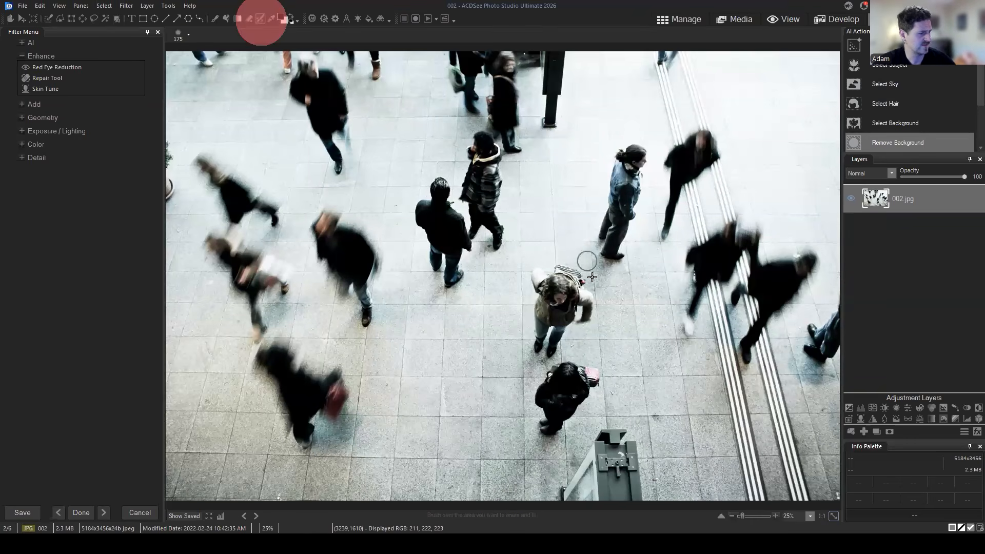
pyautogui.scroll(3, 588, 343)
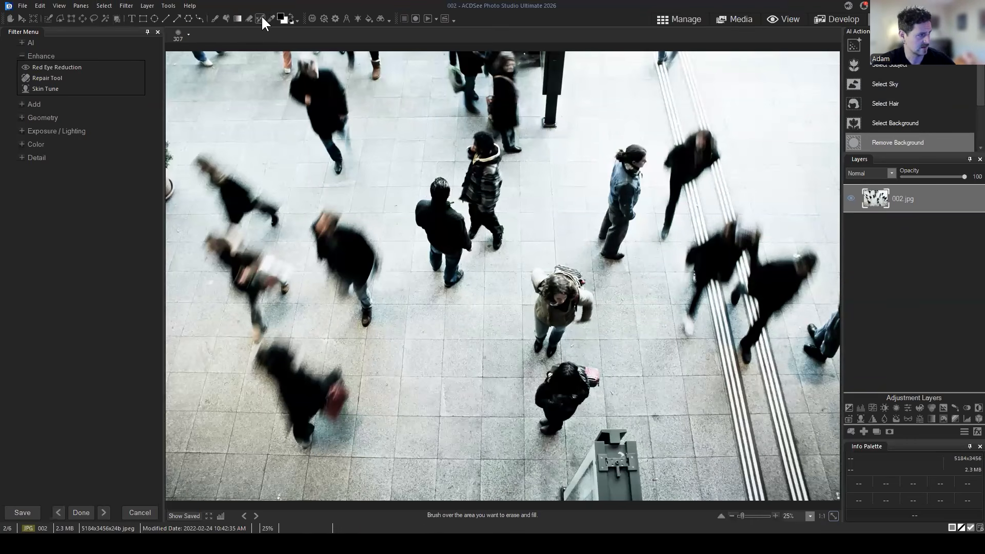
pyautogui.click(876, 432)
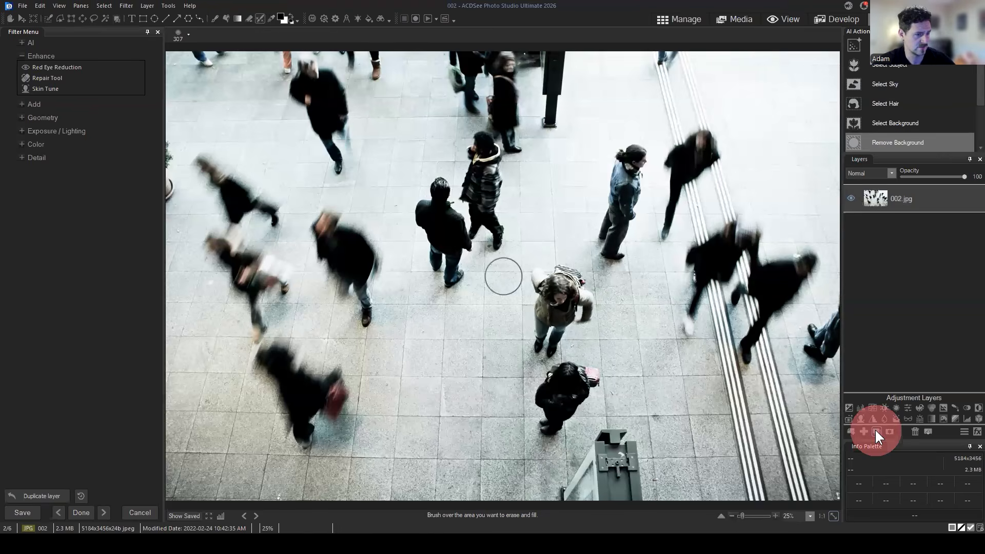
# Try the Smart Erase Brush over the person in the olive jacket near the lower centre, and undo the erase
pyautogui.moveTo(541, 346)
pyautogui.mouseDown()
pyautogui.moveTo(541, 289)
pyautogui.moveTo(561, 278)
pyautogui.moveTo(566, 311)
pyautogui.moveTo(581, 311)
pyautogui.moveTo(544, 348)
pyautogui.mouseUp()
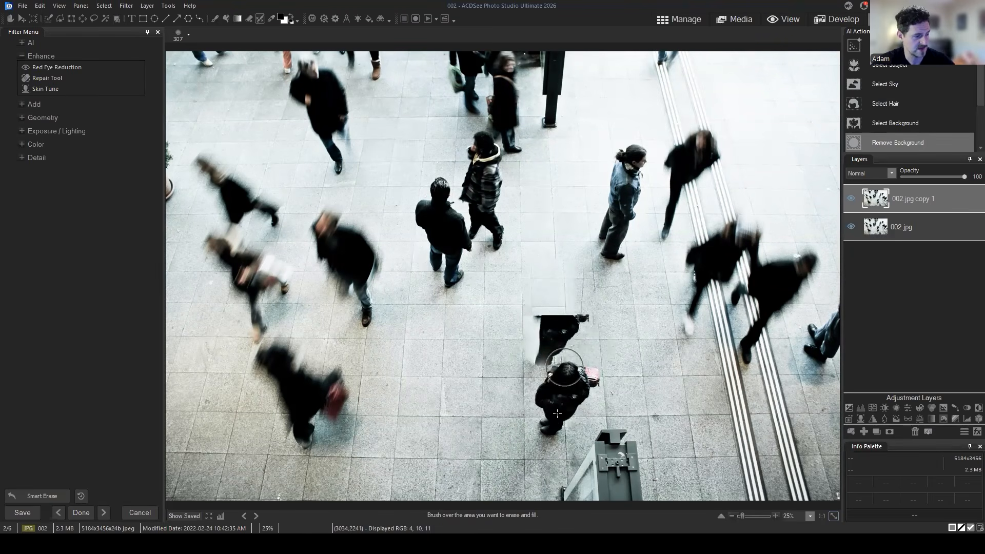
pyautogui.hotkey('ctrl', 'z')
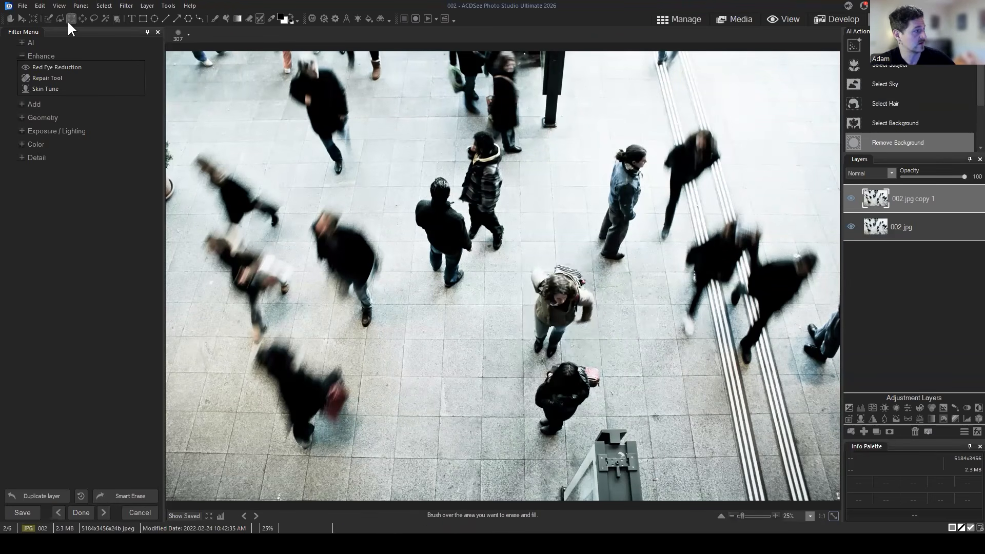
# Lasso the person in the olive jacket and the dark-coated person just below into one selection
pyautogui.click(93, 18)
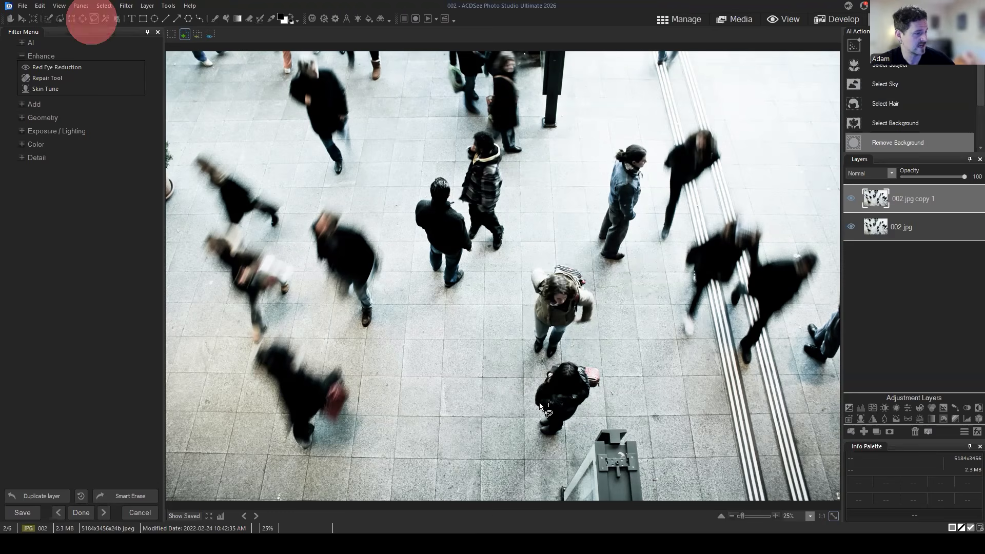
pyautogui.moveTo(537, 361)
pyautogui.mouseDown()
pyautogui.moveTo(527, 271)
pyautogui.moveTo(572, 256)
pyautogui.moveTo(600, 296)
pyautogui.moveTo(601, 324)
pyautogui.moveTo(581, 337)
pyautogui.moveTo(608, 389)
pyautogui.mouseUp()
pyautogui.moveTo(530, 428); pyautogui.dragTo(531, 356)
# Try Smart Erase on the two selected people and deselect the area
pyautogui.click(104, 5)
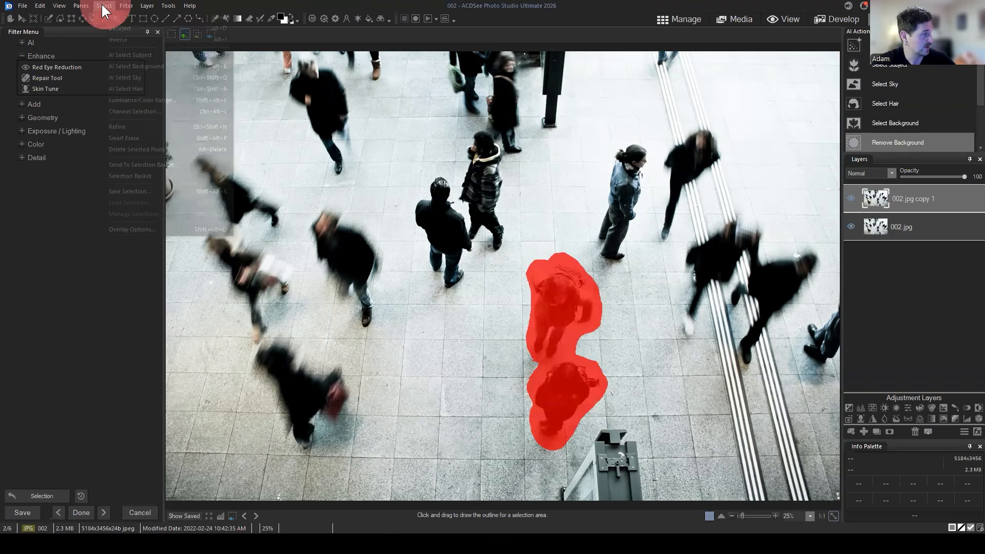
pyautogui.click(118, 149)
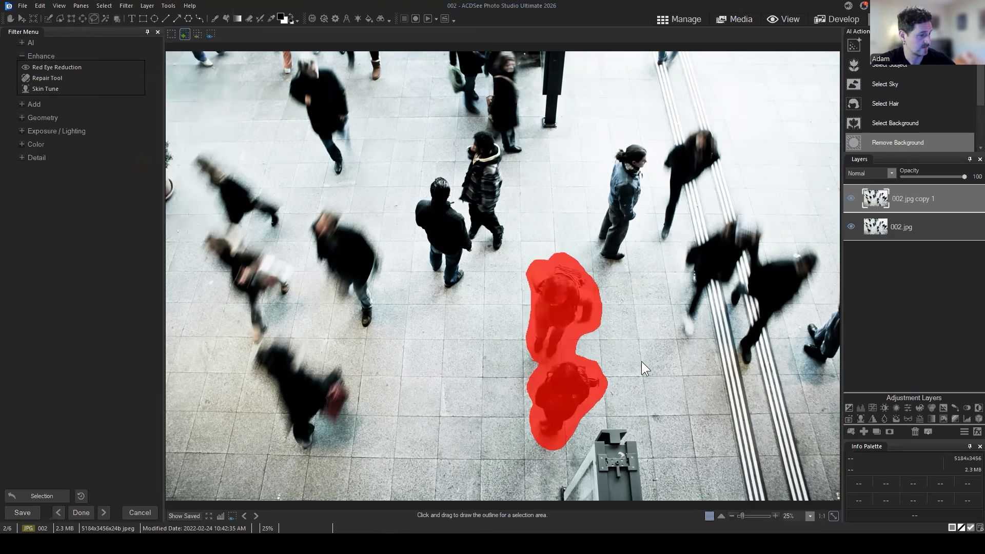
pyautogui.click(853, 297)
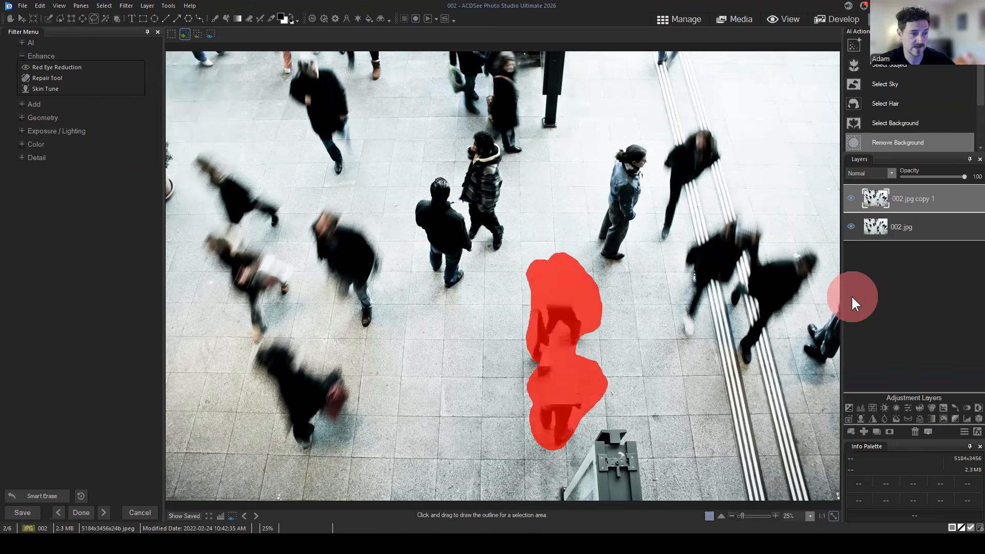
pyautogui.click(104, 5)
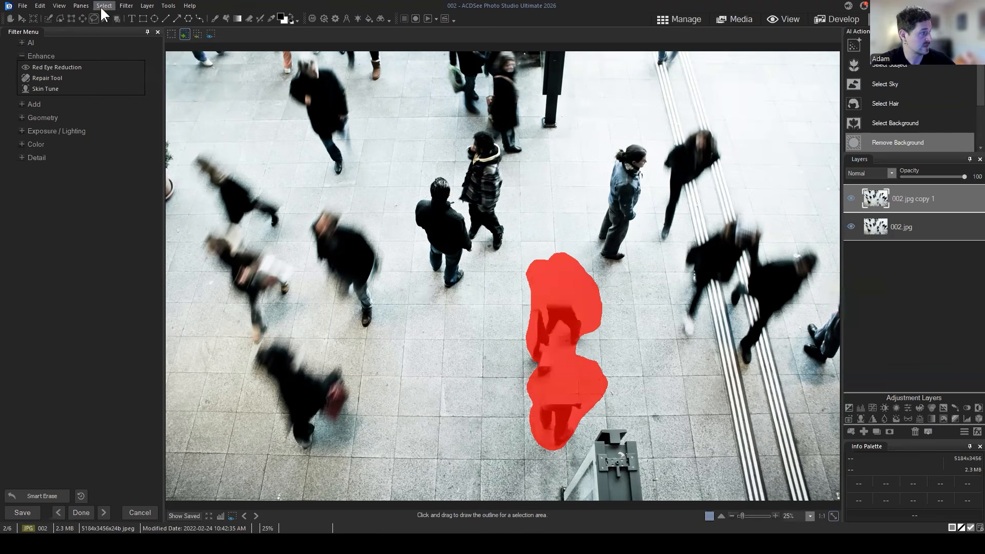
pyautogui.click(110, 39)
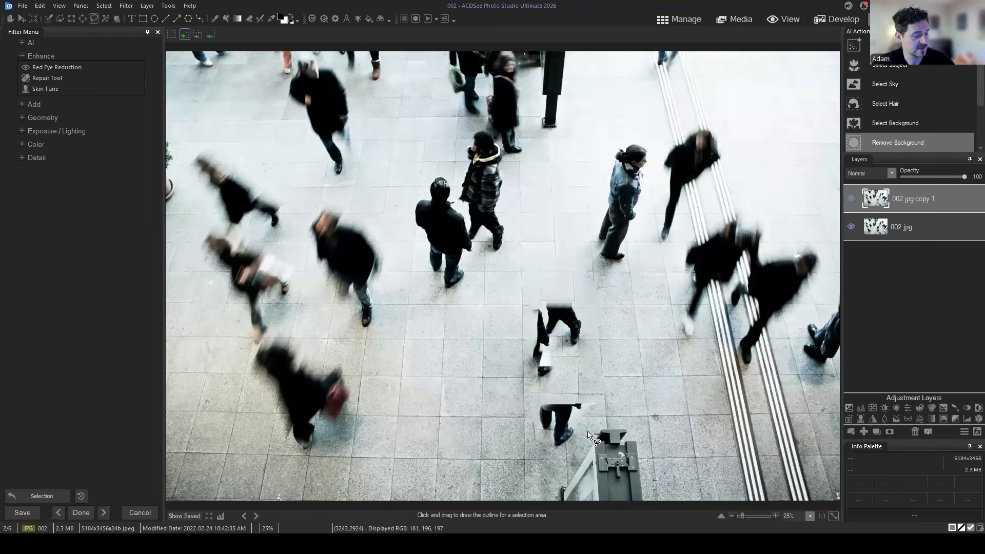
# Undo the Smart Erase on the two people and clear the selection
pyautogui.hotkey('ctrl', 'z')
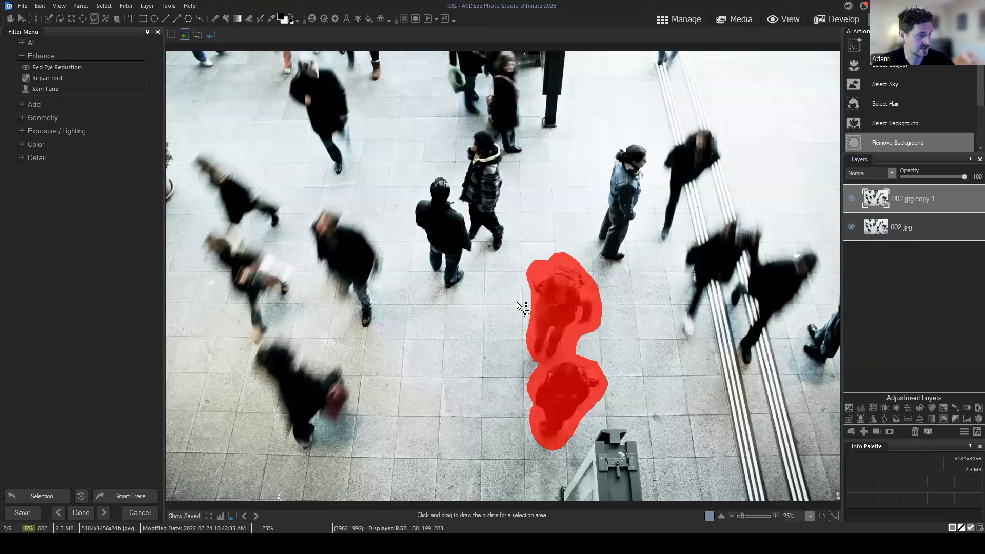
pyautogui.click(104, 6)
pyautogui.click(111, 25)
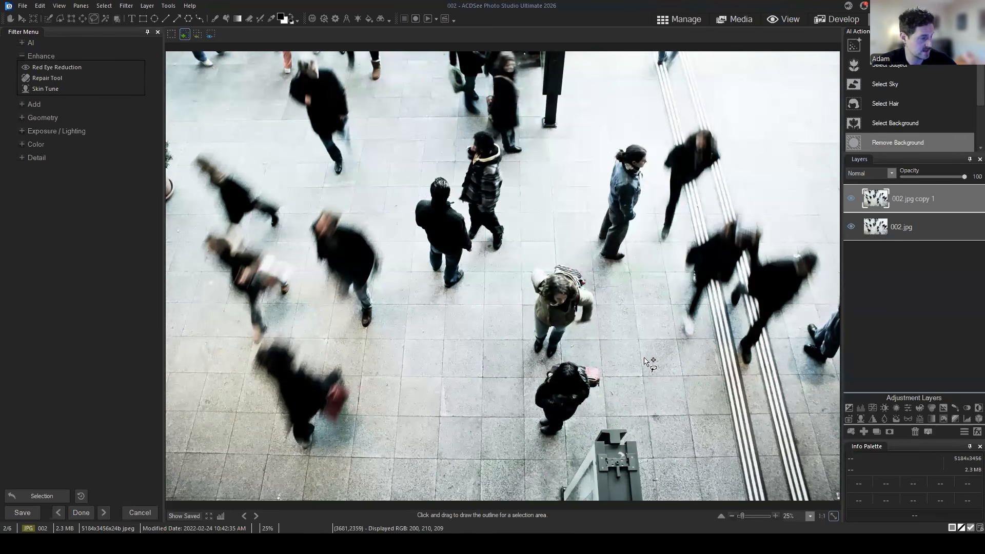
# Try covering the person in the olive jacket with nearby floor tiles using the Repair tool's Blended Clone at nib width 100
pyautogui.click(48, 78)
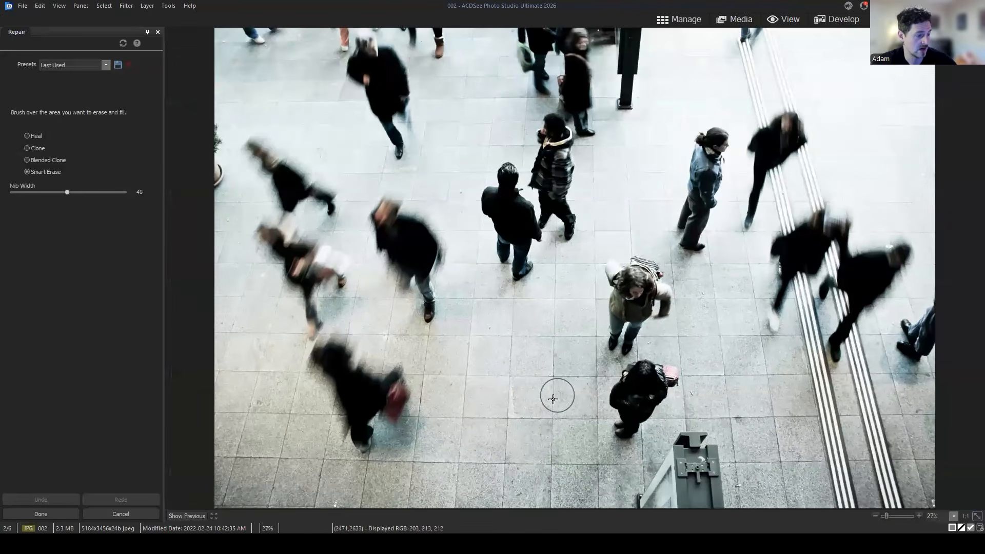
pyautogui.scroll(7, 555, 392)
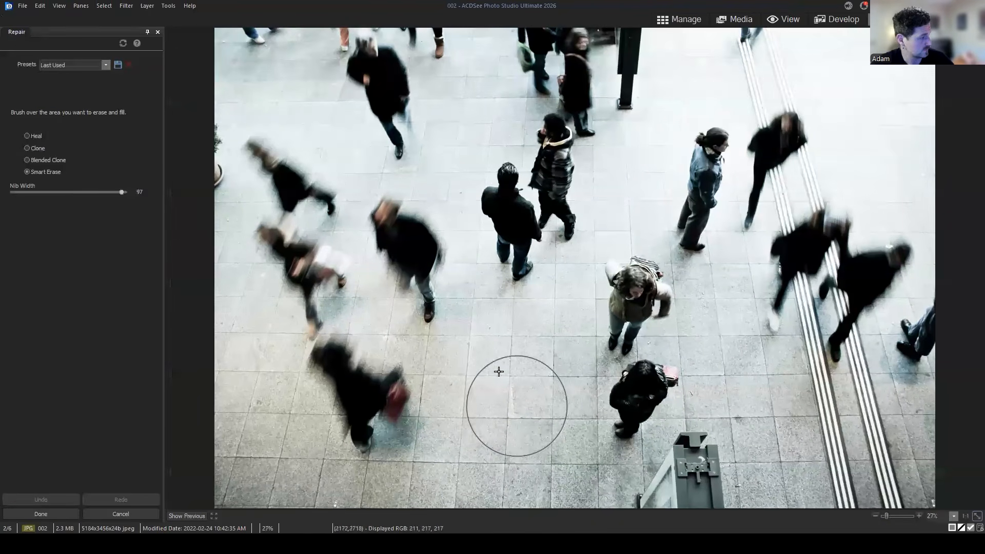
pyautogui.click(43, 172)
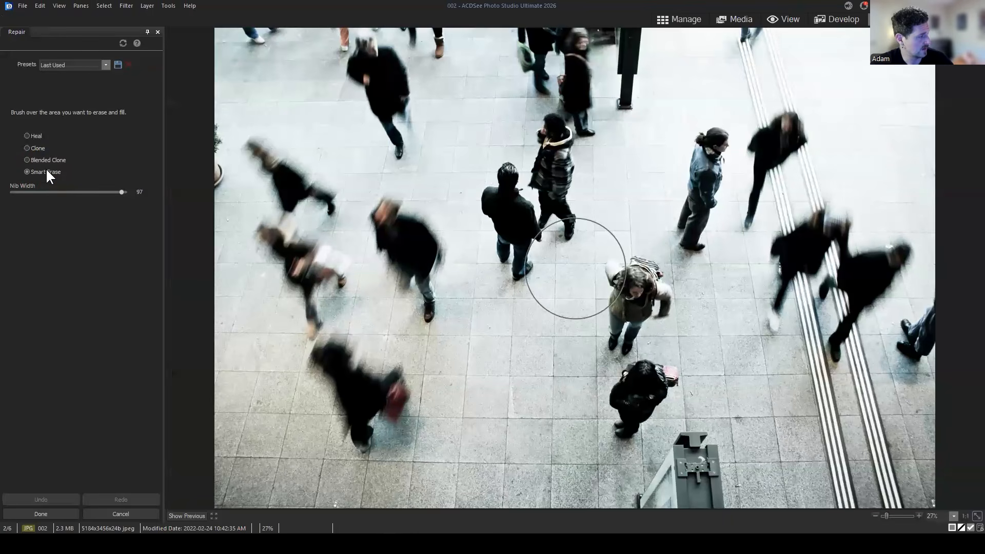
pyautogui.click(46, 160)
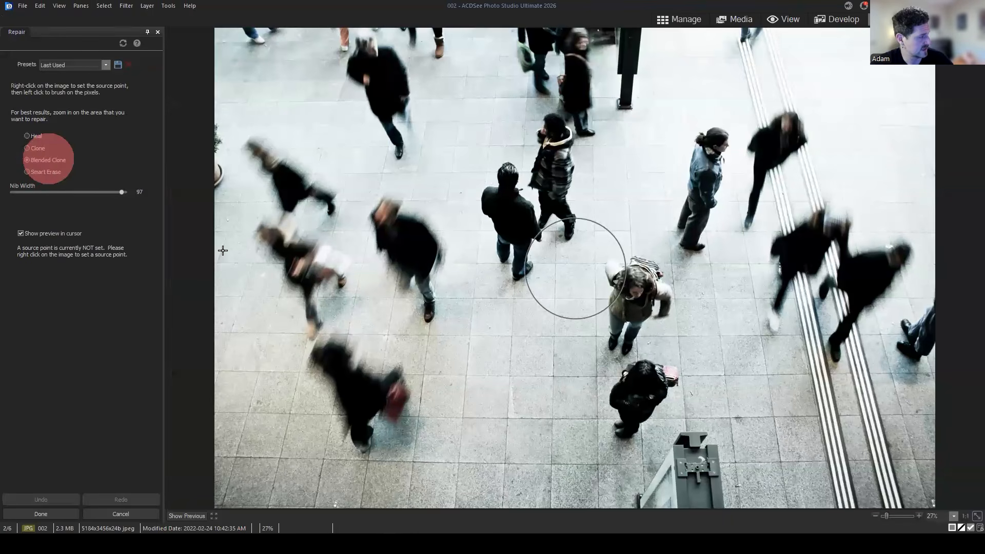
pyautogui.rightClick(521, 418)
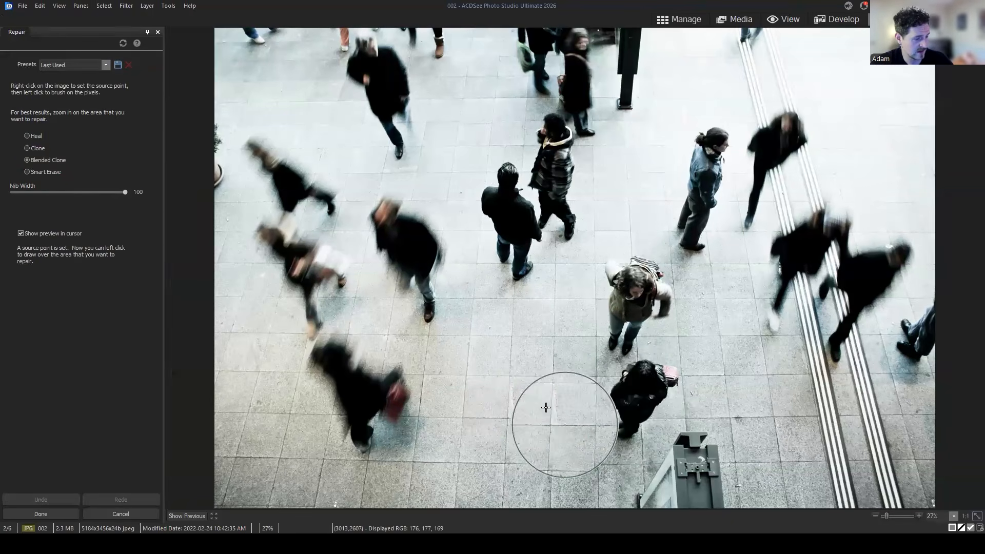
pyautogui.rightClick(527, 419)
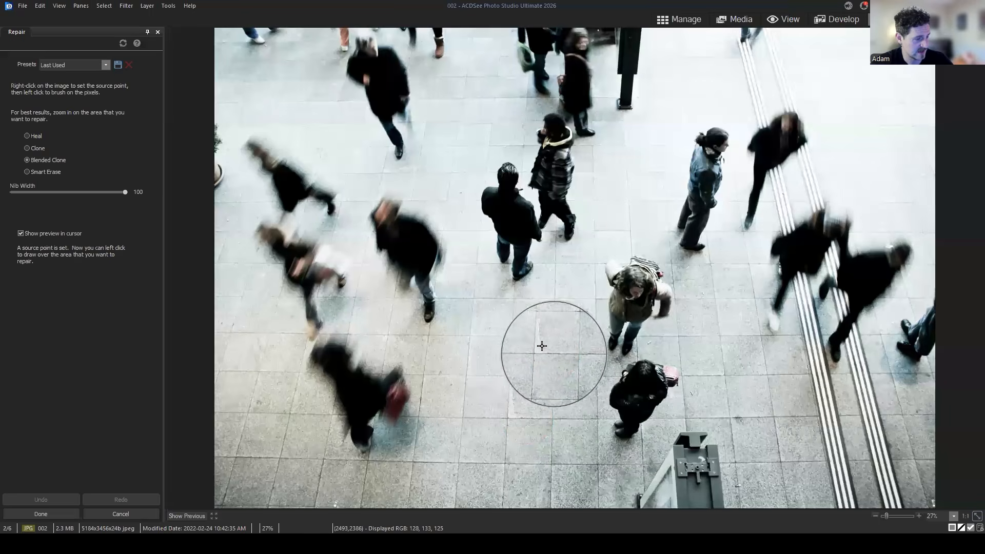
pyautogui.rightClick(528, 339)
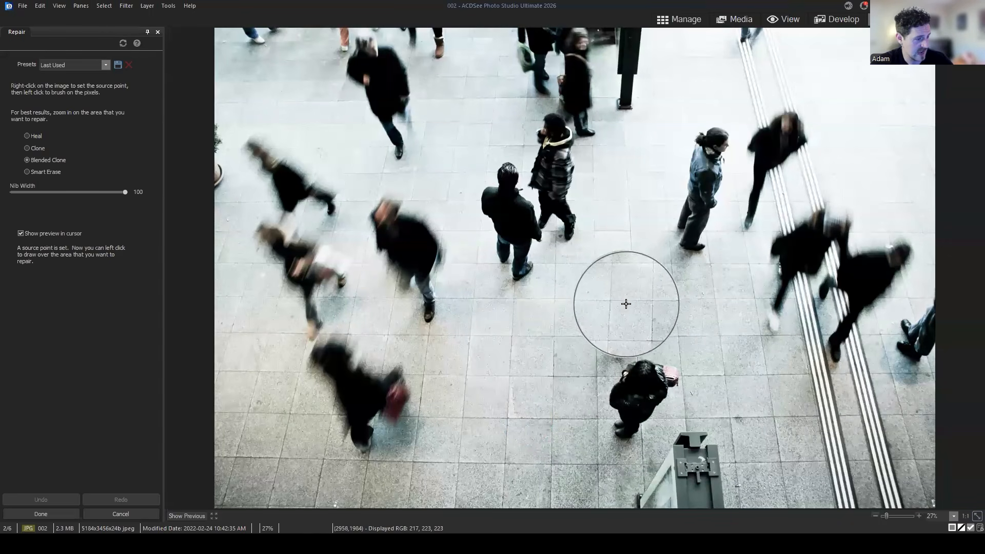
pyautogui.rightClick(634, 303)
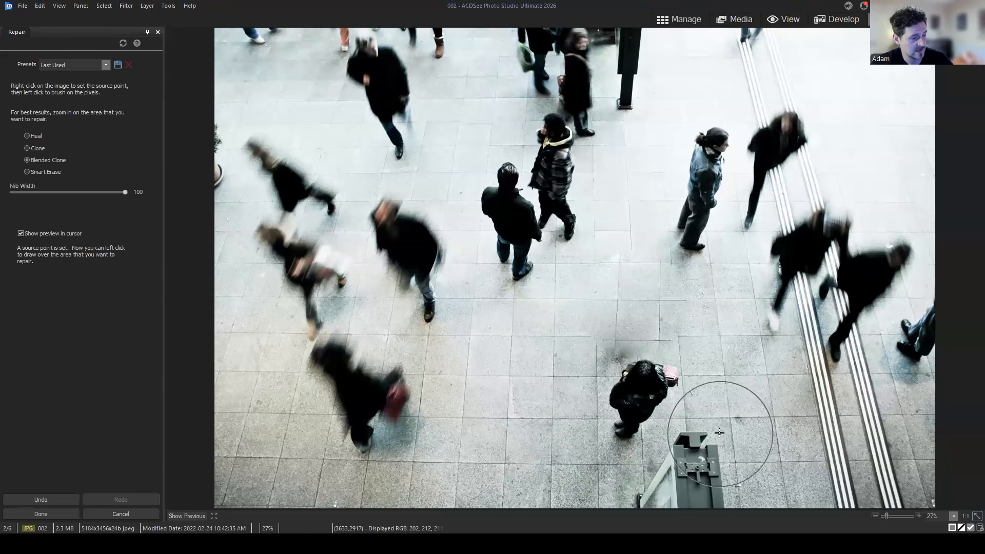
# Try covering the dark-coated person above the grey box with neighbouring floor tiles using Blended Clone, including the remaining feet
pyautogui.rightClick(518, 392)
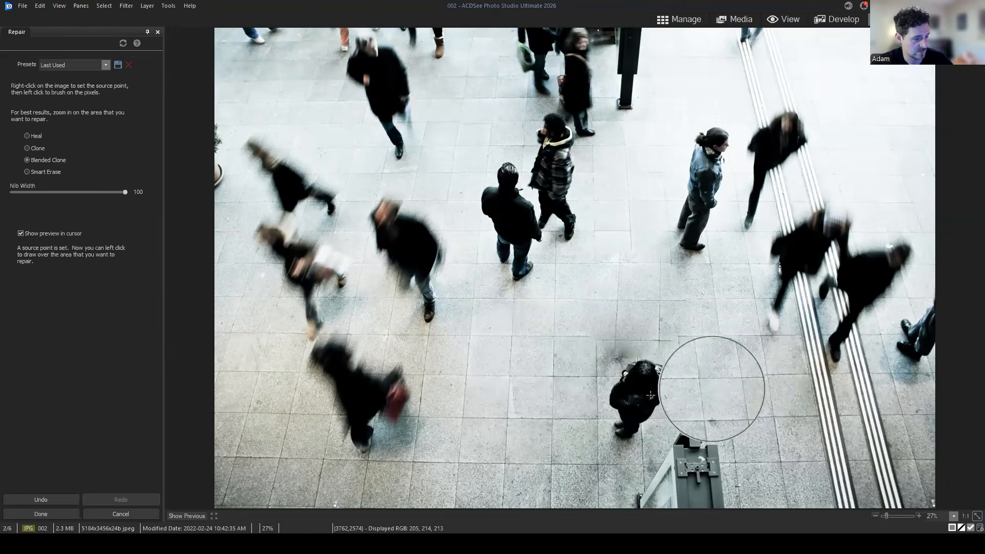
pyautogui.click(649, 385)
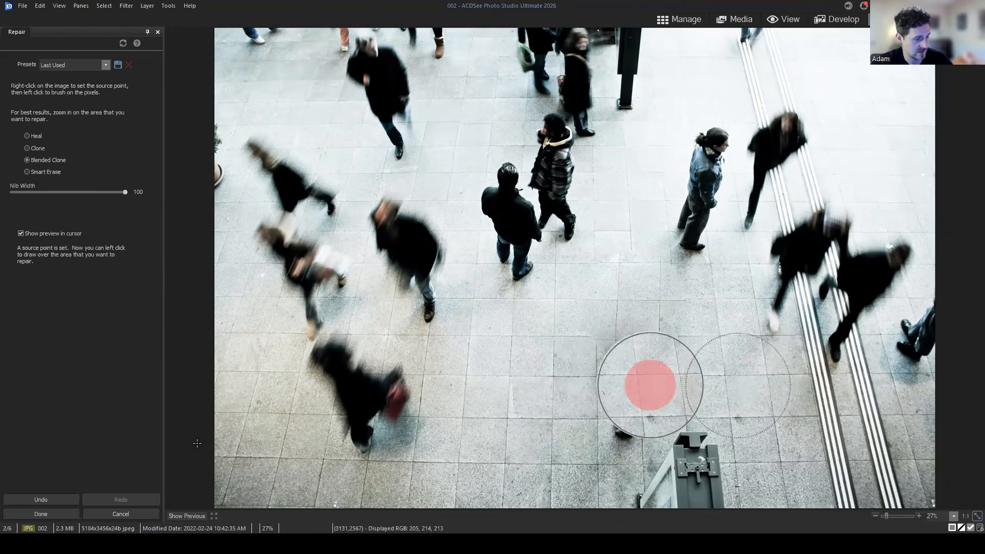
pyautogui.click(512, 430)
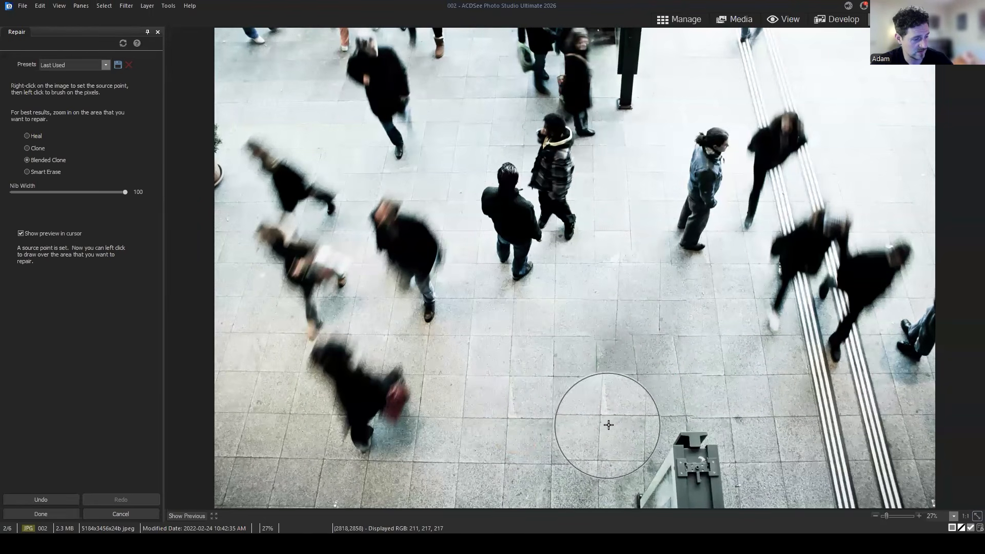
pyautogui.click(597, 424)
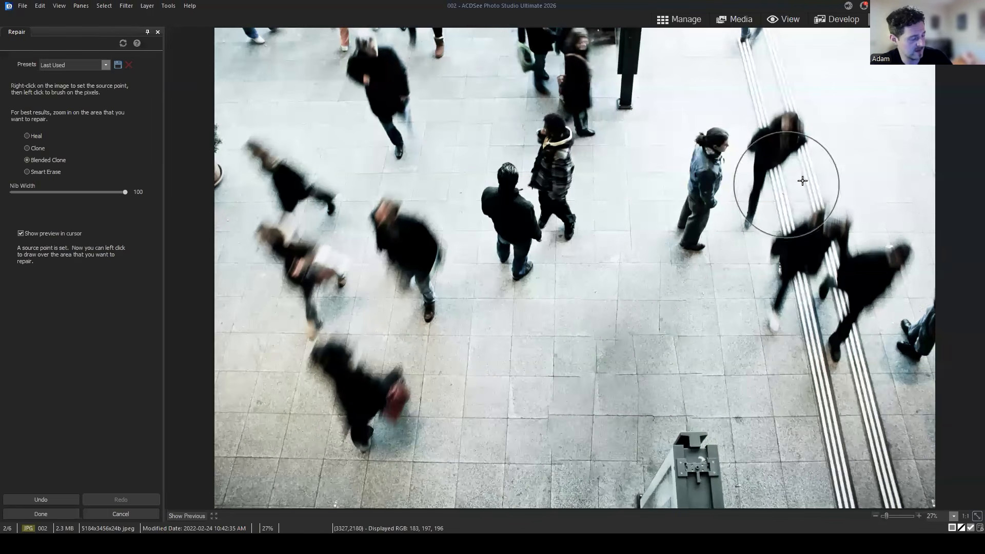
# Undo all the Blended Clone strokes over the two people
pyautogui.hotkey('ctrl', 'z')
pyautogui.hotkey('ctrl', 'z')
pyautogui.hotkey('ctrl', 'z')
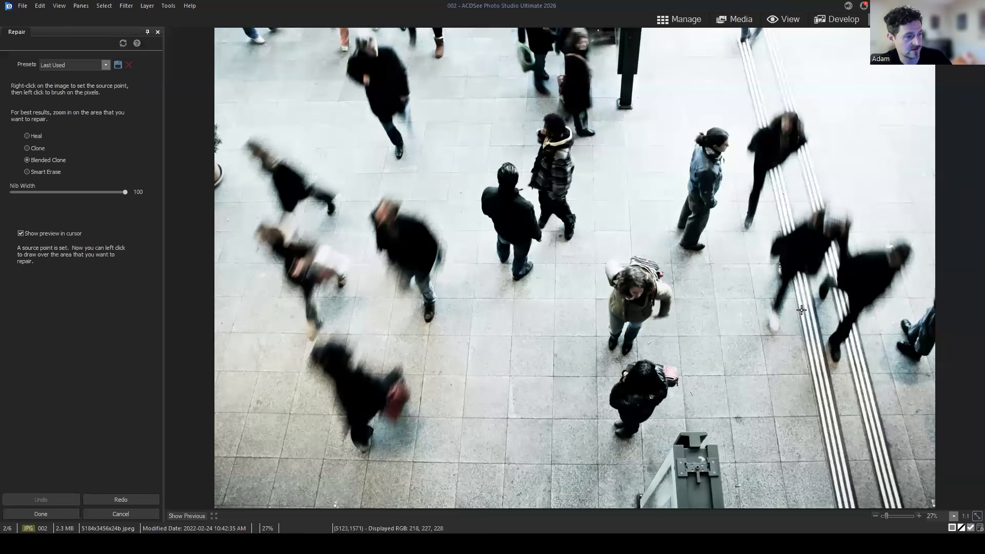
# Try Smart Erase in the Repair tool at nib width 65 over the standing person in the denim jacket
pyautogui.scroll(-3, 638, 285)
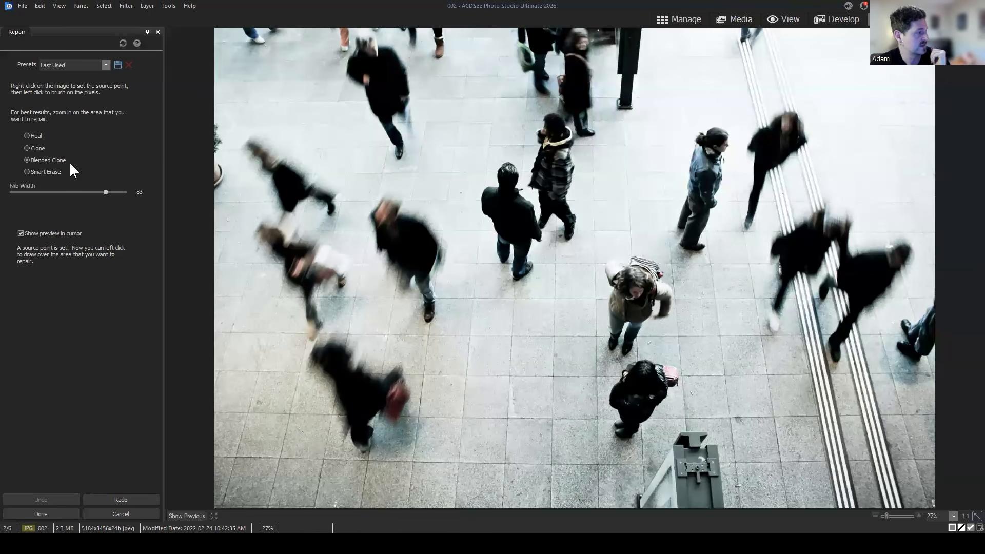
pyautogui.click(39, 171)
pyautogui.scroll(-3, 694, 242)
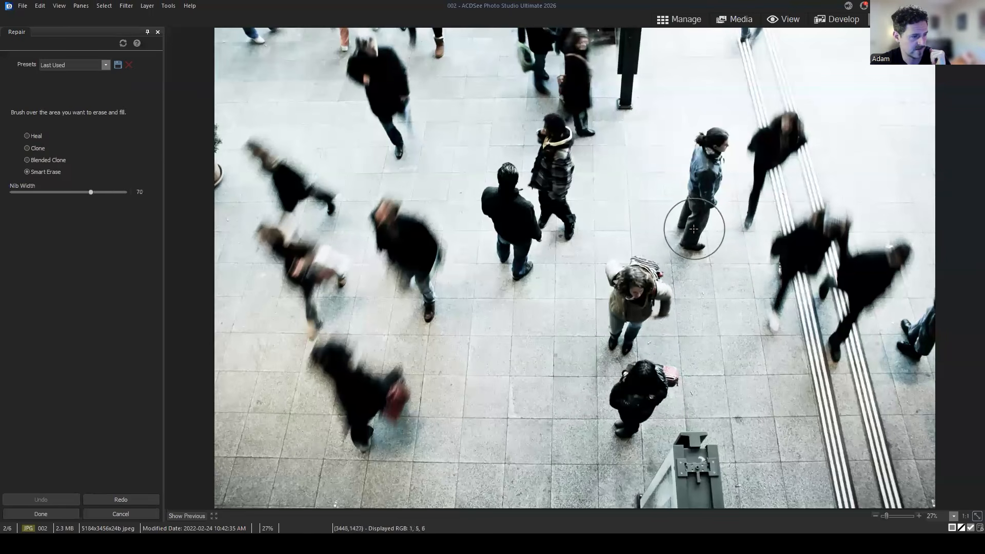
pyautogui.moveTo(696, 241); pyautogui.dragTo(713, 146)
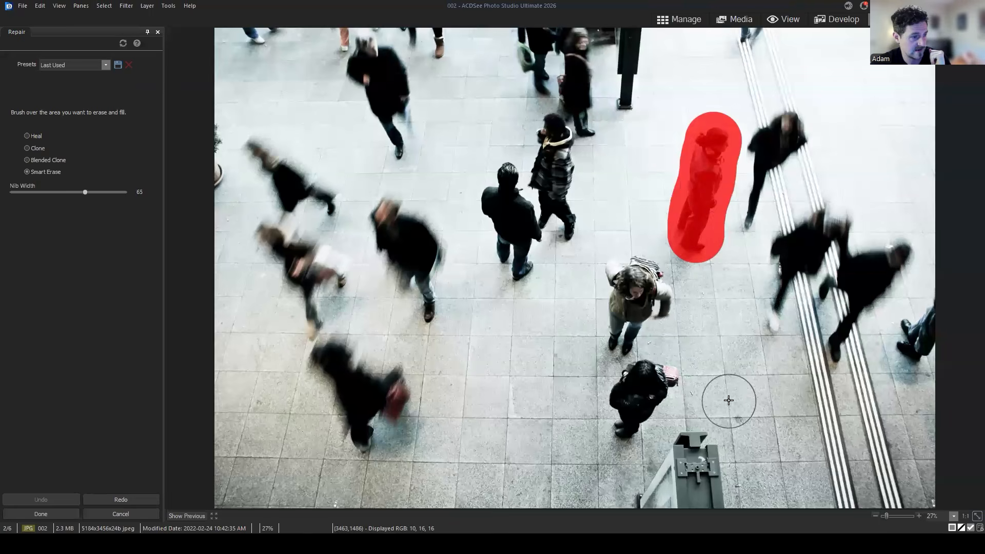
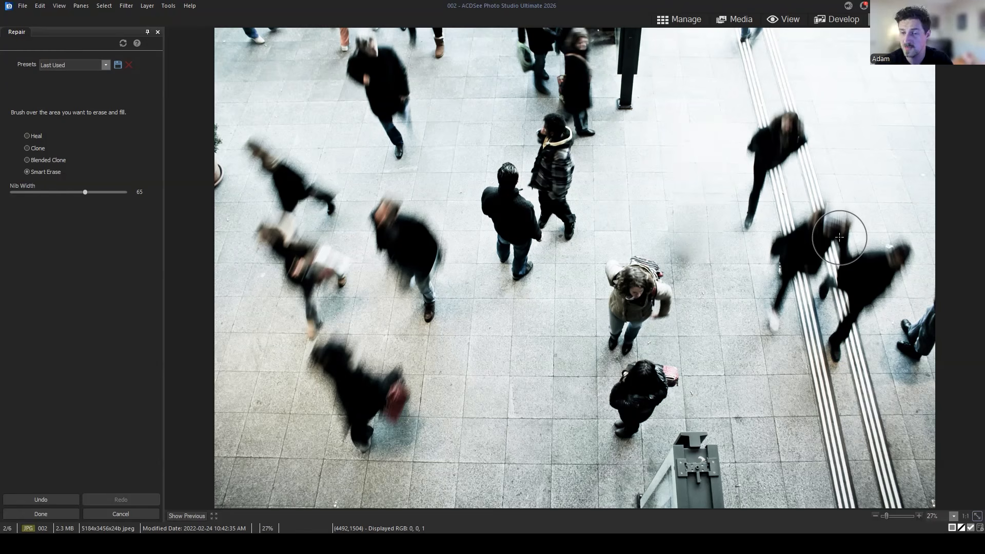
# Leave crowd photo 002 without saving its edits and open surfer photo 003 for editing
pyautogui.click(684, 21)
pyautogui.click(490, 281)
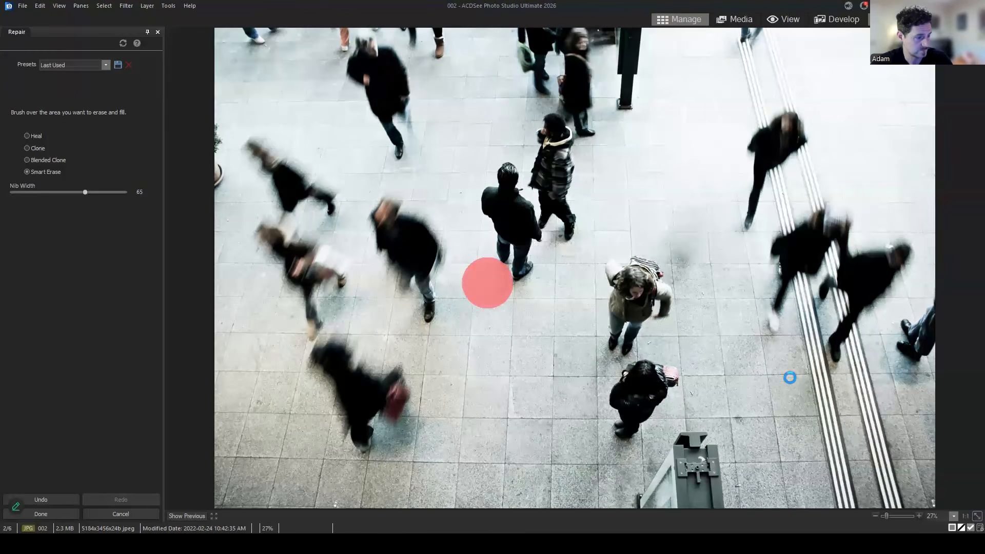
pyautogui.click(585, 329)
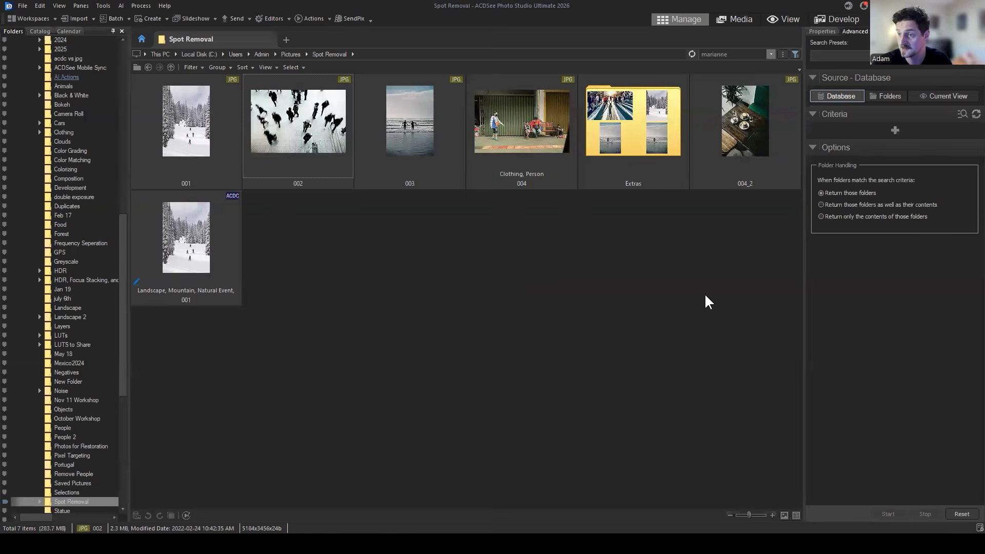
pyautogui.click(425, 121)
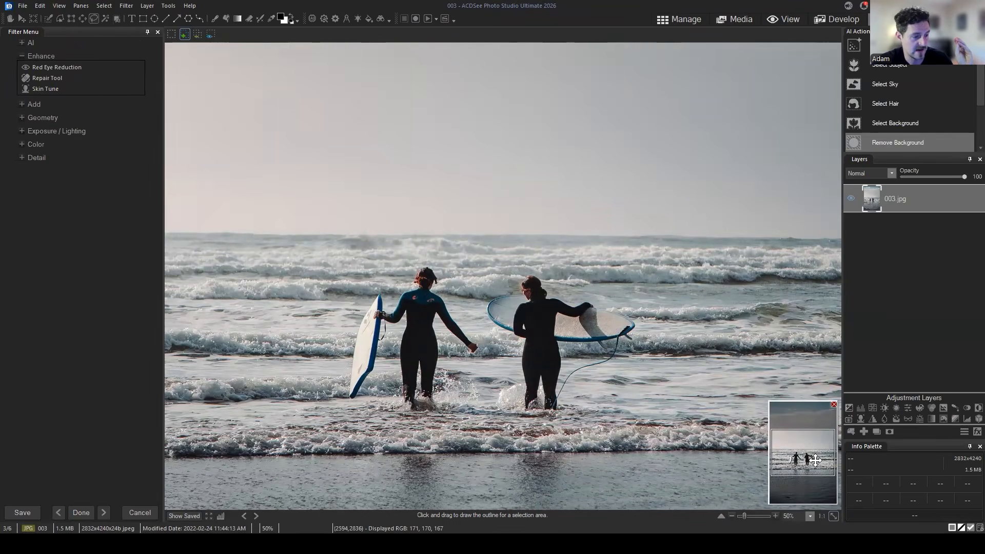
pyautogui.moveTo(815, 460); pyautogui.dragTo(820, 468)
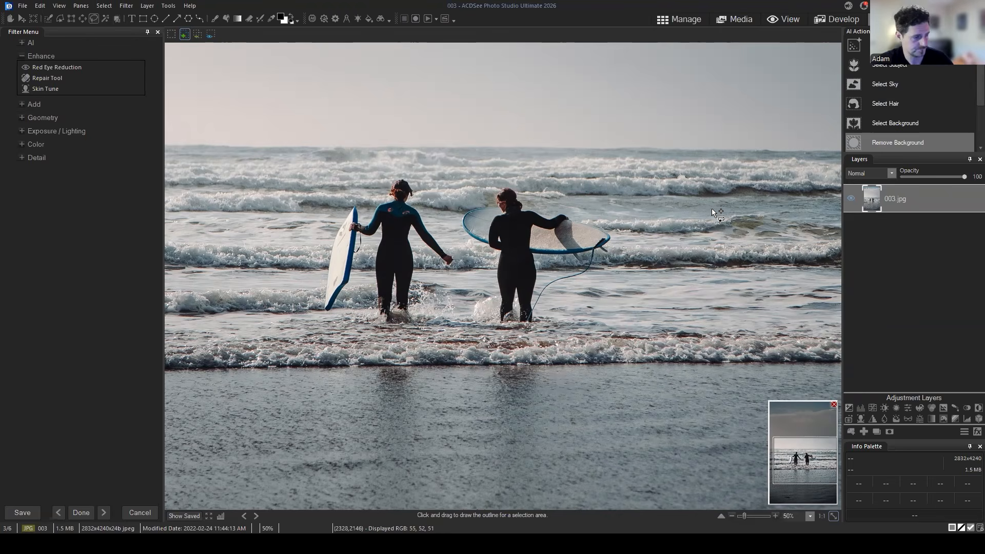
pyautogui.scroll(-2, 741, 257)
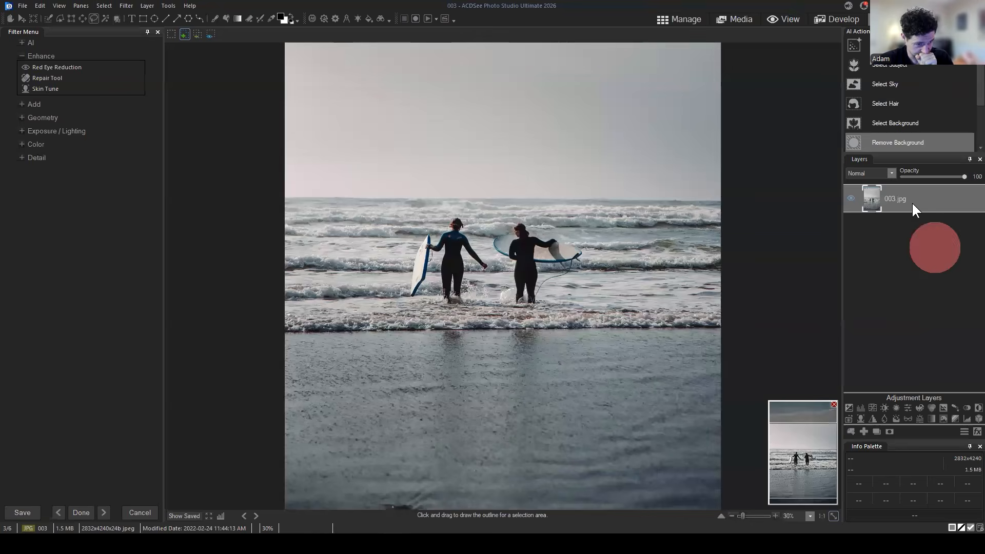
# Duplicate the 003.jpg layer and rename the lower layer Original
pyautogui.moveTo(922, 199)
pyautogui.mouseDown()
pyautogui.moveTo(939, 214)
pyautogui.moveTo(932, 202)
pyautogui.mouseUp()
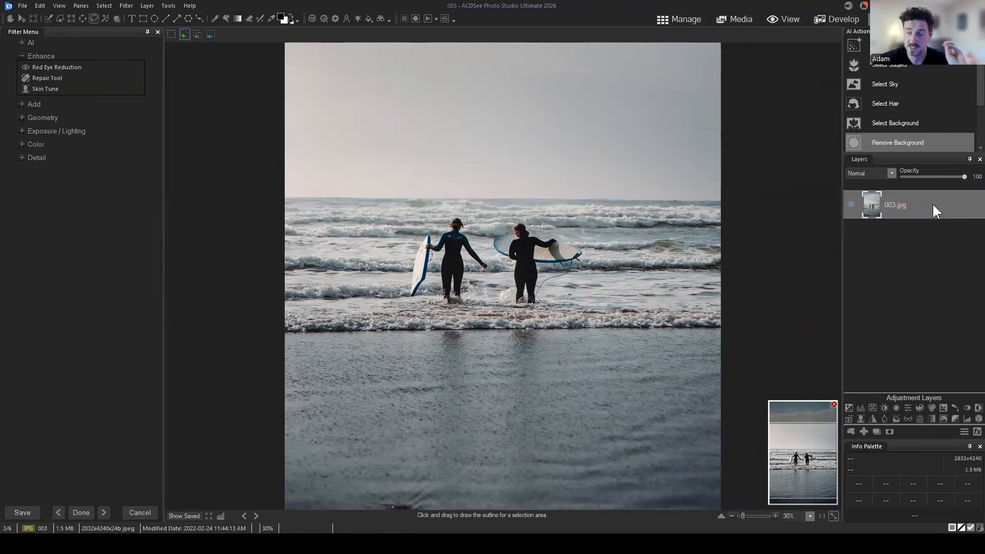
pyautogui.click(874, 433)
pyautogui.rightClick(908, 219)
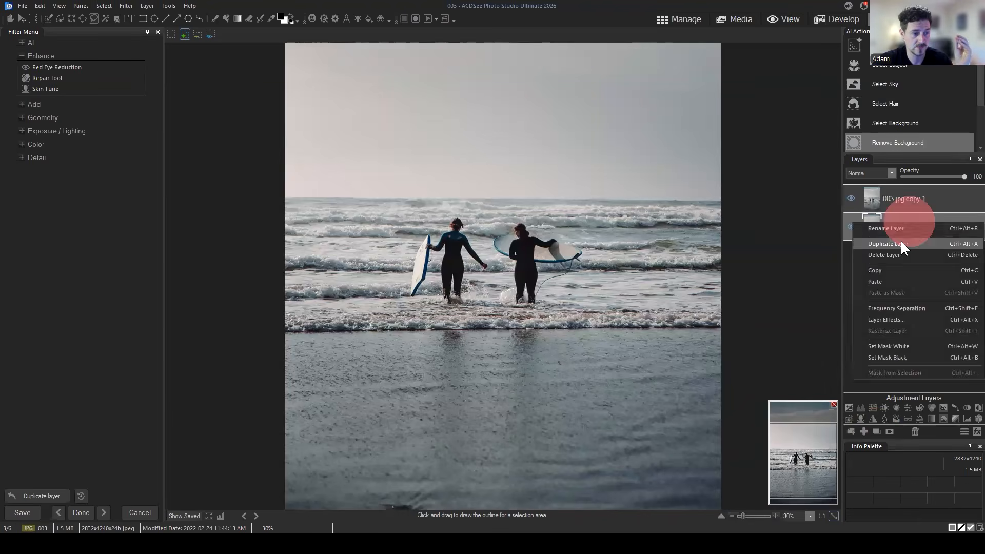
pyautogui.click(895, 229)
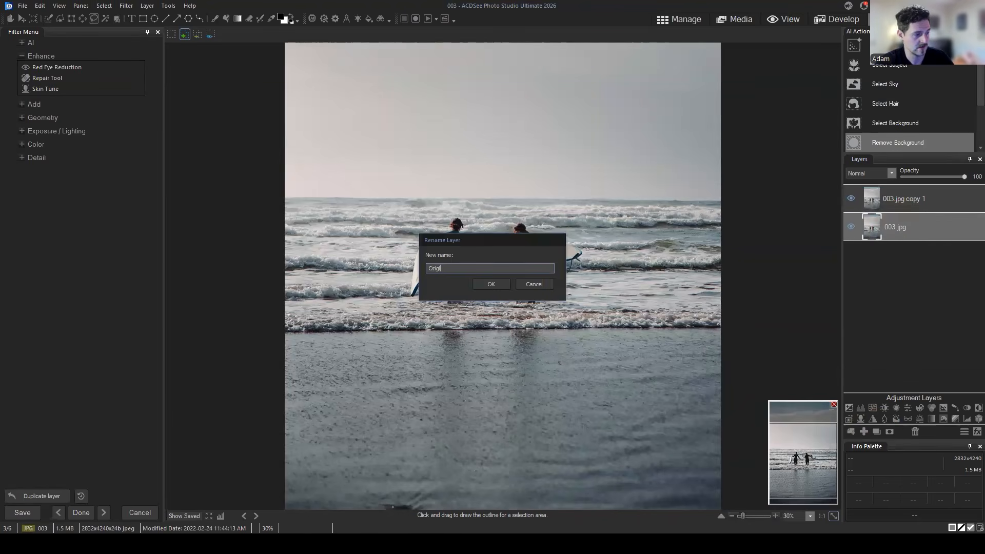
pyautogui.write('Original')
pyautogui.press('Return')
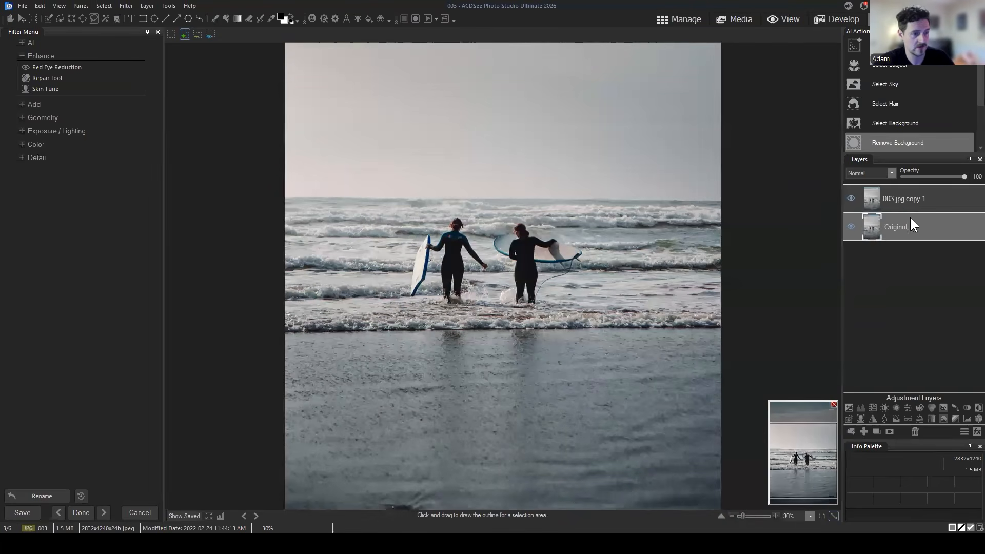
pyautogui.rightClick(907, 192)
pyautogui.click(902, 216)
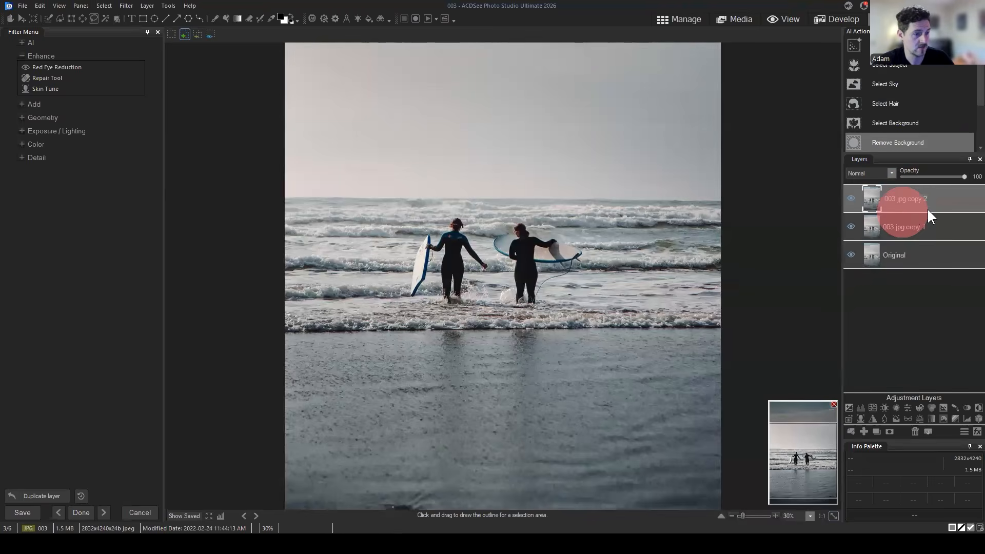
pyautogui.hotkey('ctrl', 'z')
# Rename the duplicated 003.jpg copy 1 layer as Repair
pyautogui.rightClick(910, 194)
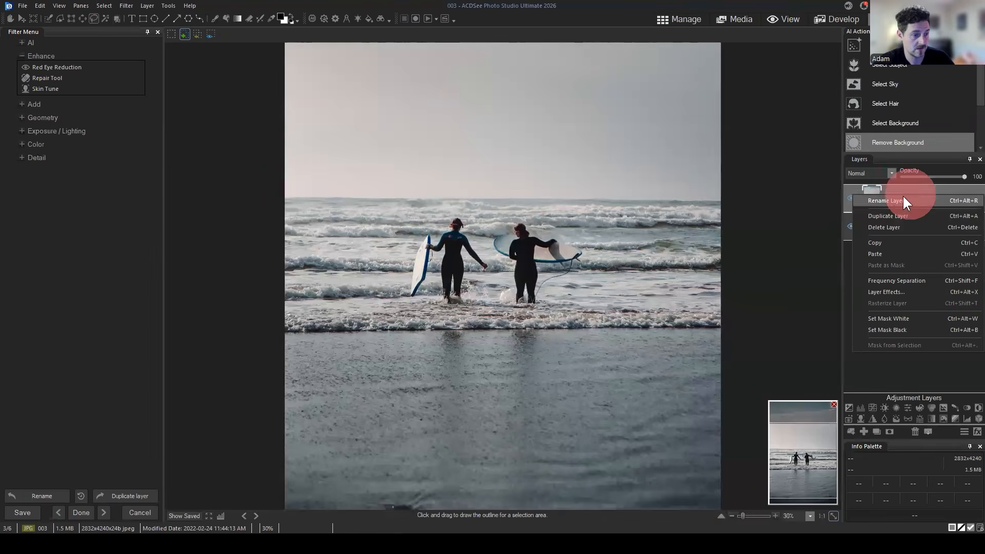
pyautogui.click(903, 200)
pyautogui.write('Repair')
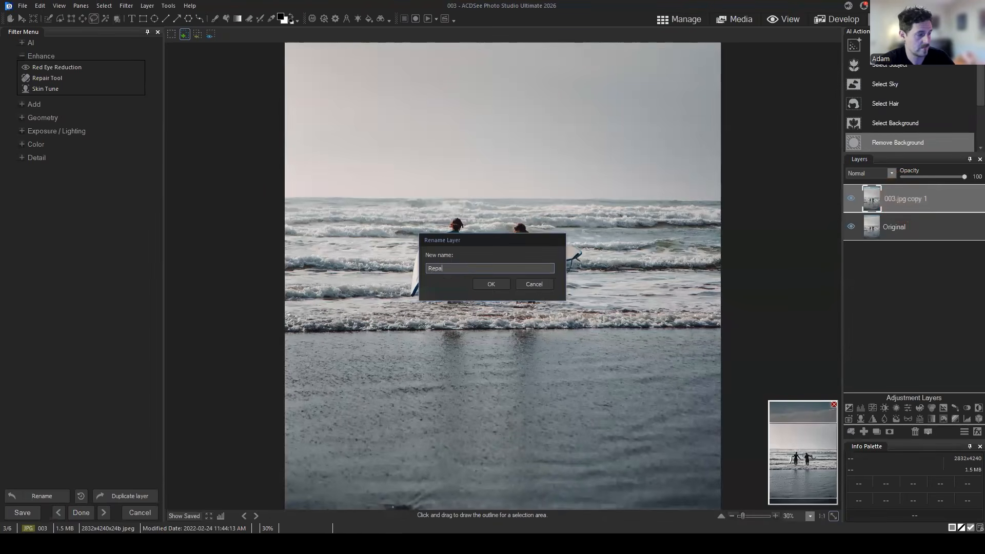
pyautogui.press('Return')
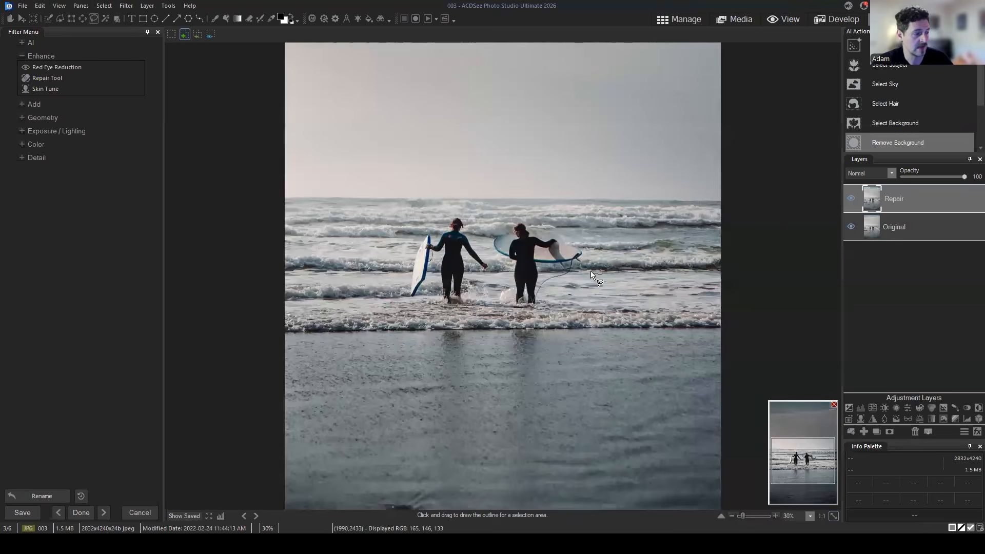
# Remove the right-hand surfer and surfboard on the Repair layer with the Repair tool's Smart Erase at nib width 48
pyautogui.scroll(2, 590, 271)
pyautogui.click(815, 462)
pyautogui.moveTo(815, 462); pyautogui.dragTo(821, 464)
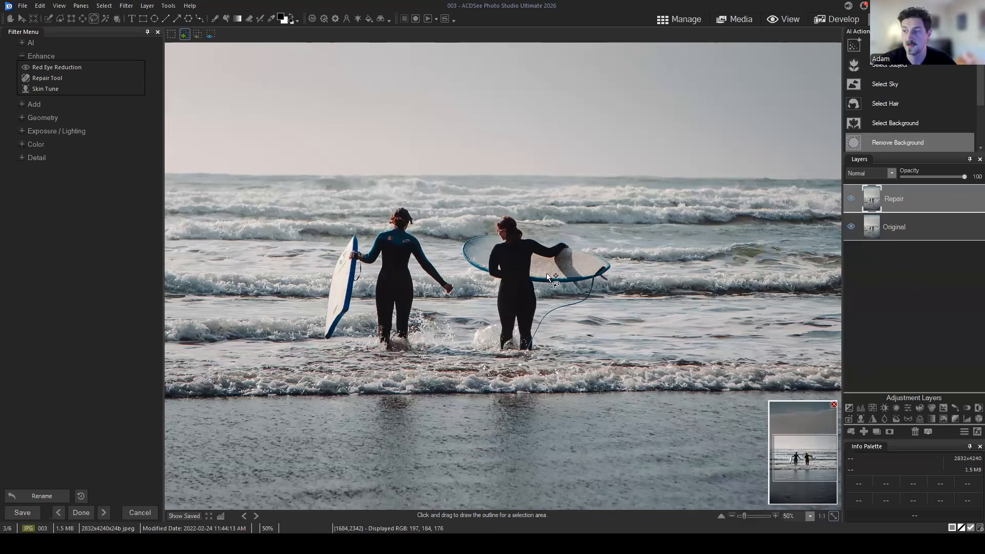
pyautogui.click(45, 78)
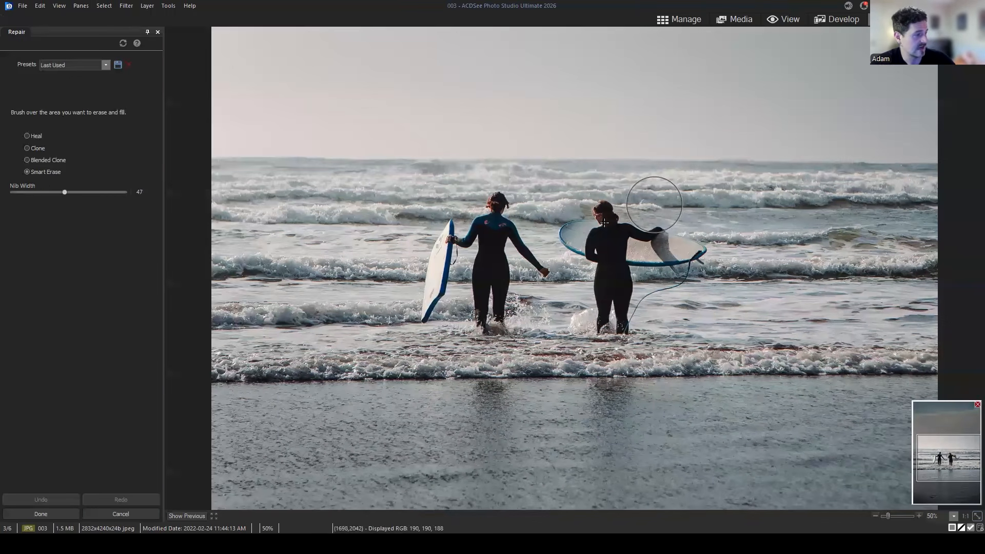
pyautogui.click(41, 175)
pyautogui.scroll(-4, 641, 328)
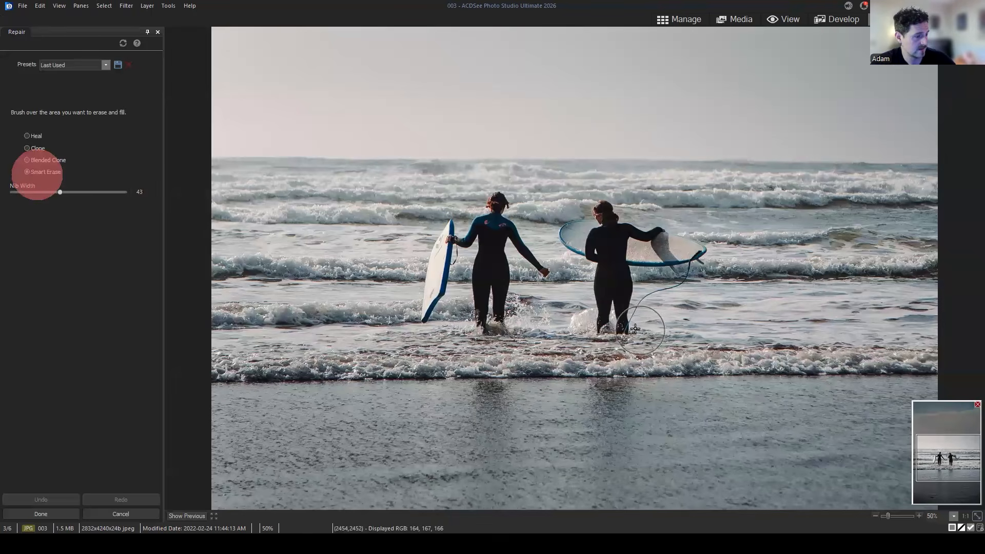
pyautogui.scroll(5, 634, 333)
pyautogui.moveTo(614, 321)
pyautogui.mouseDown()
pyautogui.moveTo(605, 223)
pyautogui.moveTo(596, 226)
pyautogui.moveTo(631, 249)
pyautogui.moveTo(680, 251)
pyautogui.moveTo(653, 257)
pyautogui.moveTo(662, 280)
pyautogui.moveTo(644, 287)
pyautogui.moveTo(628, 287)
pyautogui.moveTo(633, 256)
pyautogui.mouseUp()
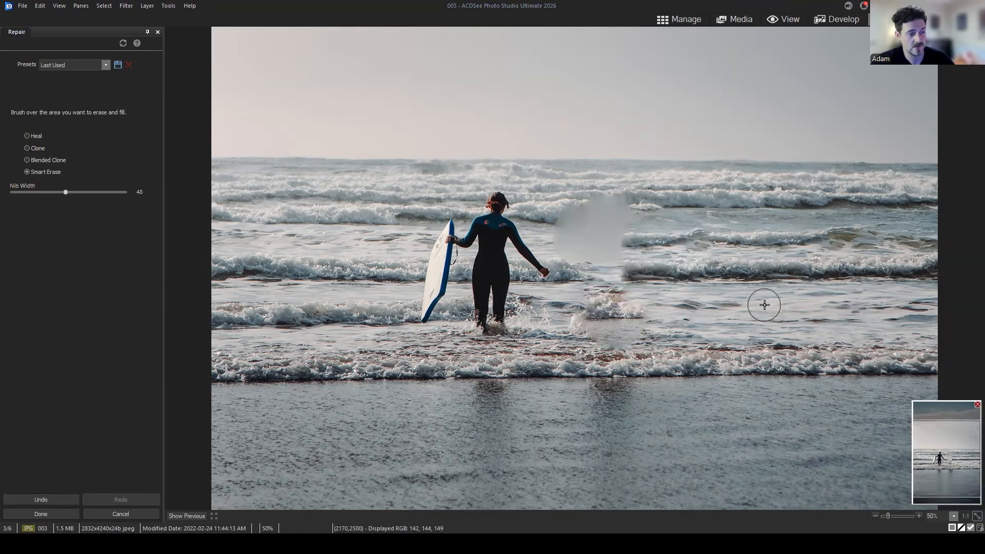
pyautogui.scroll(-2, 765, 303)
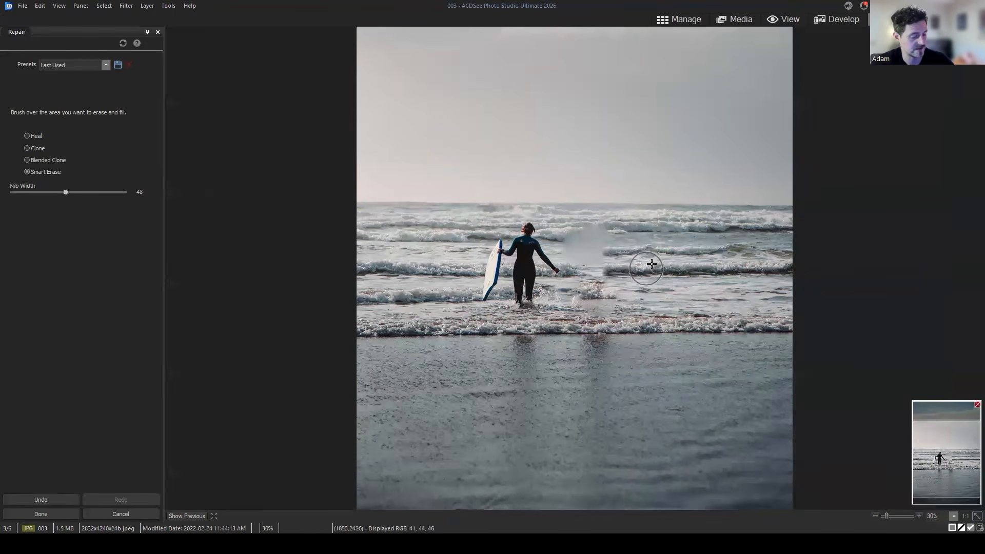
# Undo the Smart Erase removal of the right-hand surfer and surfboard
pyautogui.hotkey('ctrl', 'z')
pyautogui.scroll(3, 577, 272)
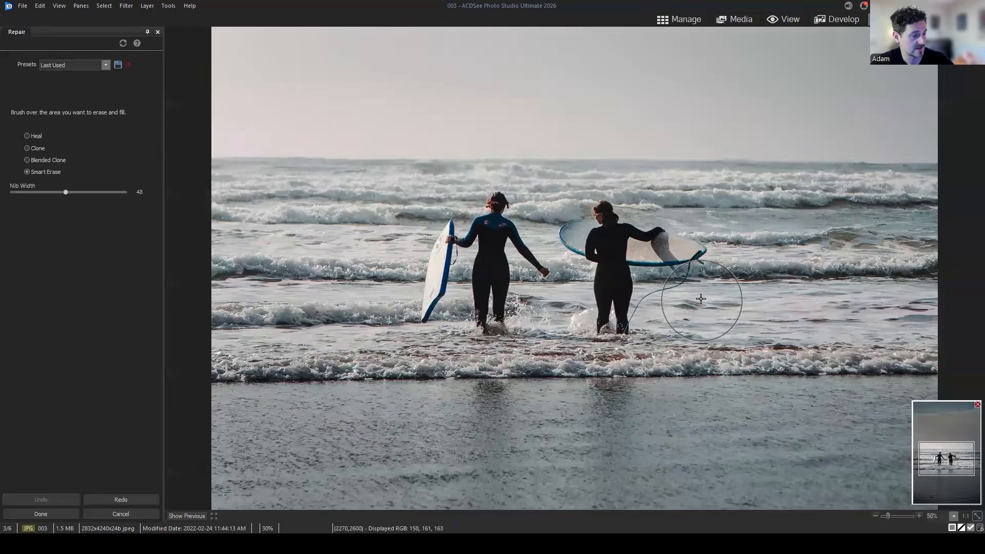
pyautogui.moveTo(869, 286); pyautogui.dragTo(680, 279)
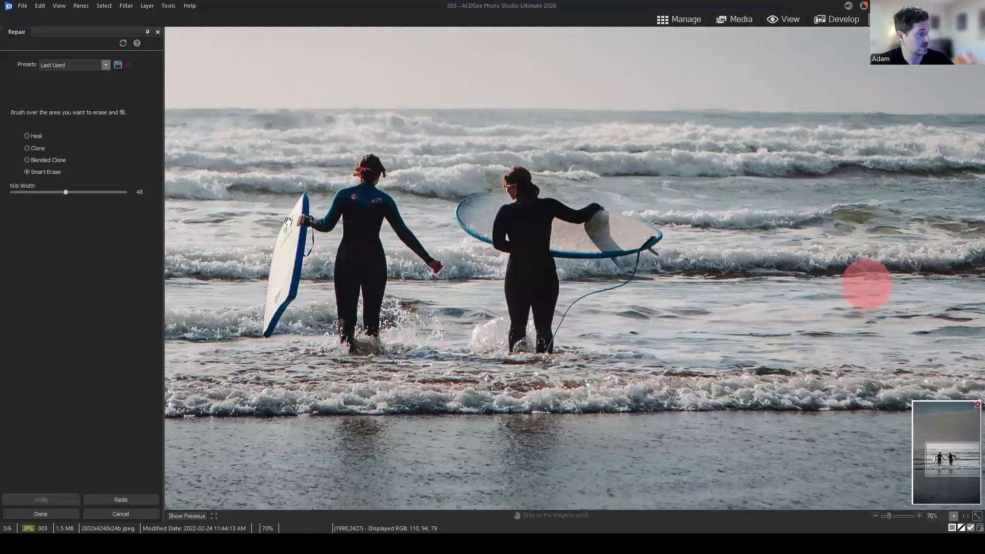
# Cover the right-hand surfer's legs with nearby water using Blended Clone at nib width 78
pyautogui.click(50, 160)
pyautogui.scroll(-3, 781, 250)
pyautogui.scroll(6, 702, 371)
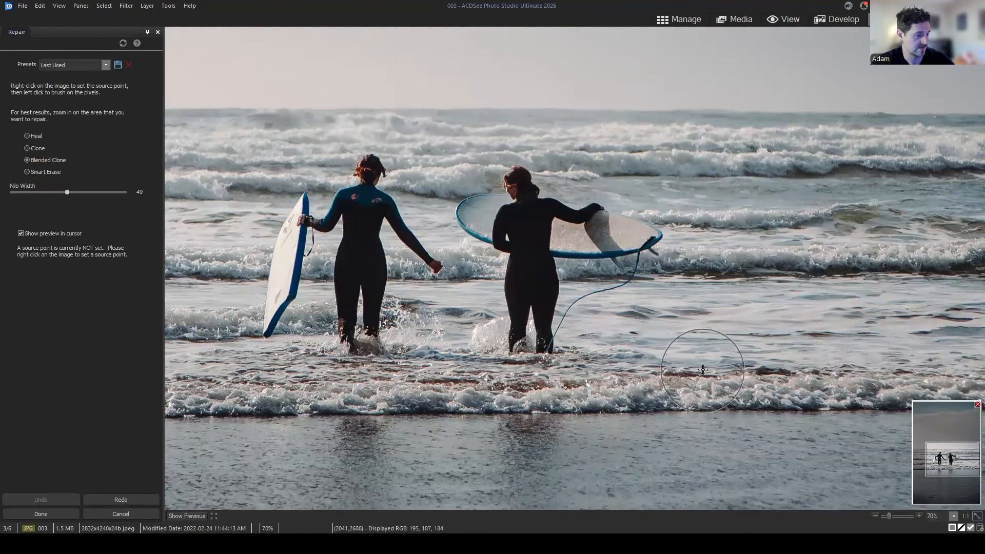
pyautogui.scroll(5, 698, 388)
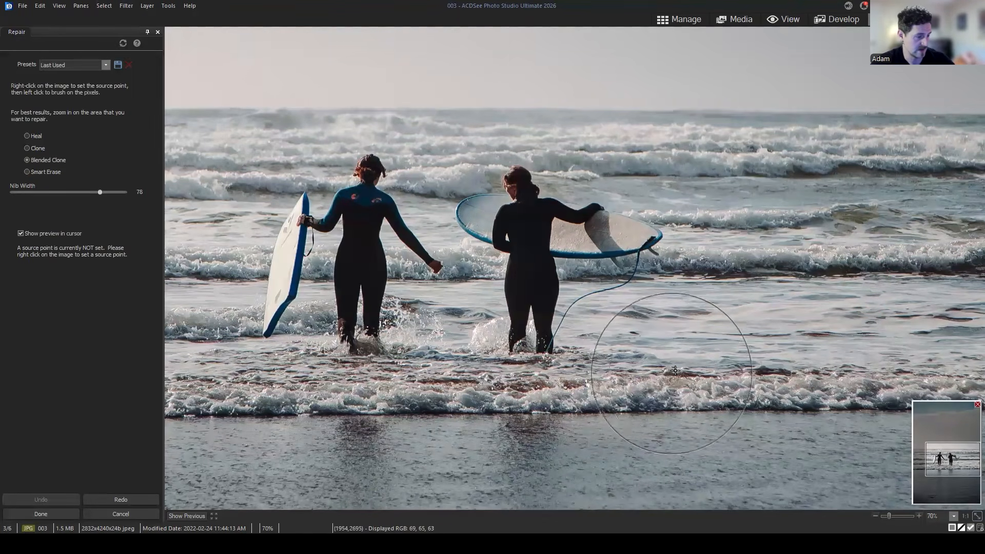
pyautogui.rightClick(675, 370)
pyautogui.moveTo(539, 373)
pyautogui.mouseDown()
pyautogui.moveTo(506, 359)
pyautogui.moveTo(501, 367)
pyautogui.moveTo(513, 372)
pyautogui.mouseUp()
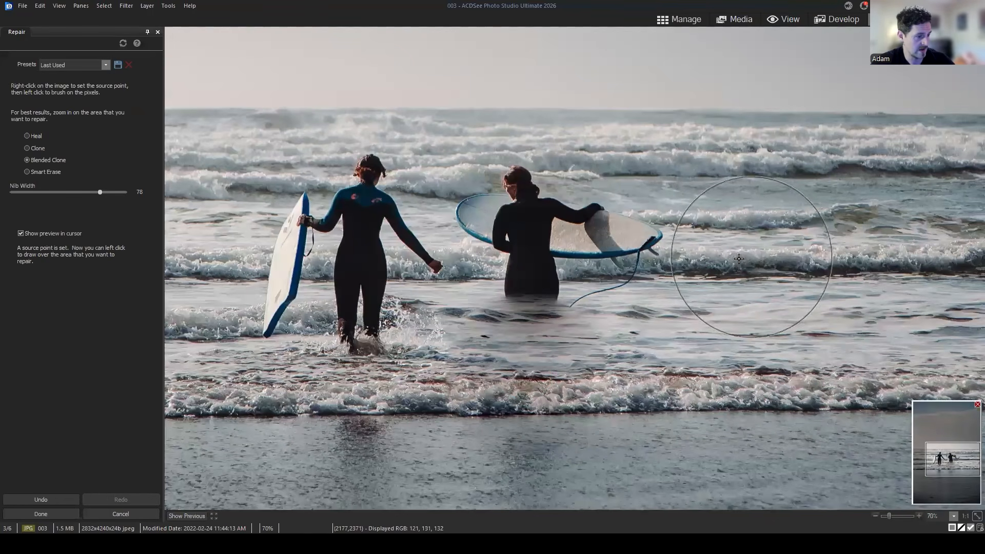
# Clone nearby waves over the surfboard and the right-hand surfer's head and shoulders with Blended Clone, raising the nib width to 79
pyautogui.moveTo(759, 245); pyautogui.dragTo(611, 258)
pyautogui.click(629, 261)
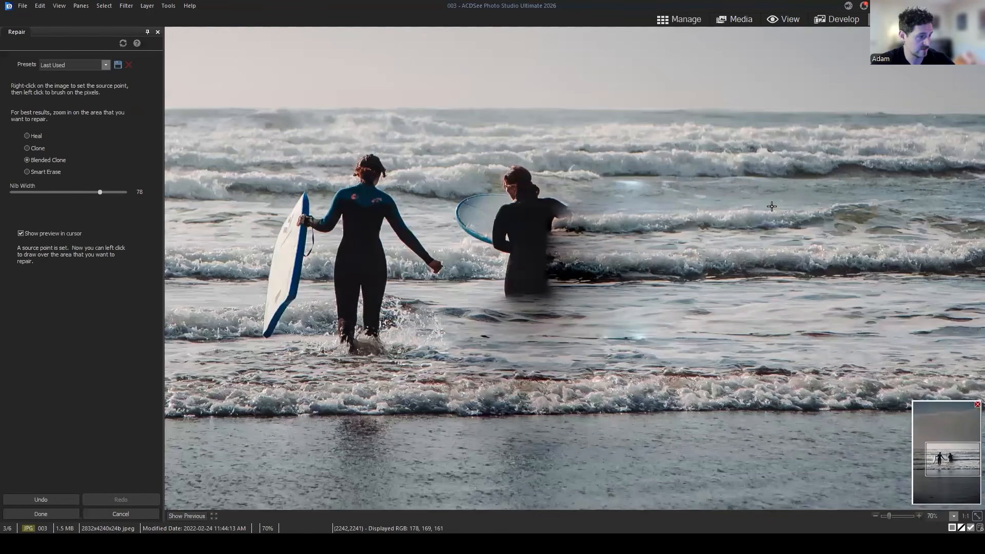
pyautogui.scroll(-1, 654, 148)
pyautogui.scroll(4, 649, 146)
pyautogui.rightClick(670, 149)
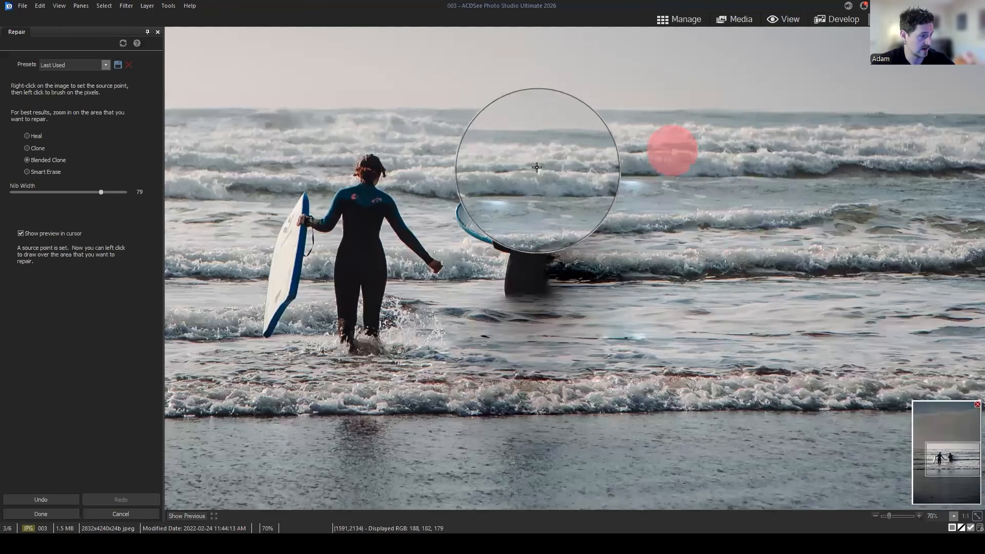
pyautogui.click(513, 164)
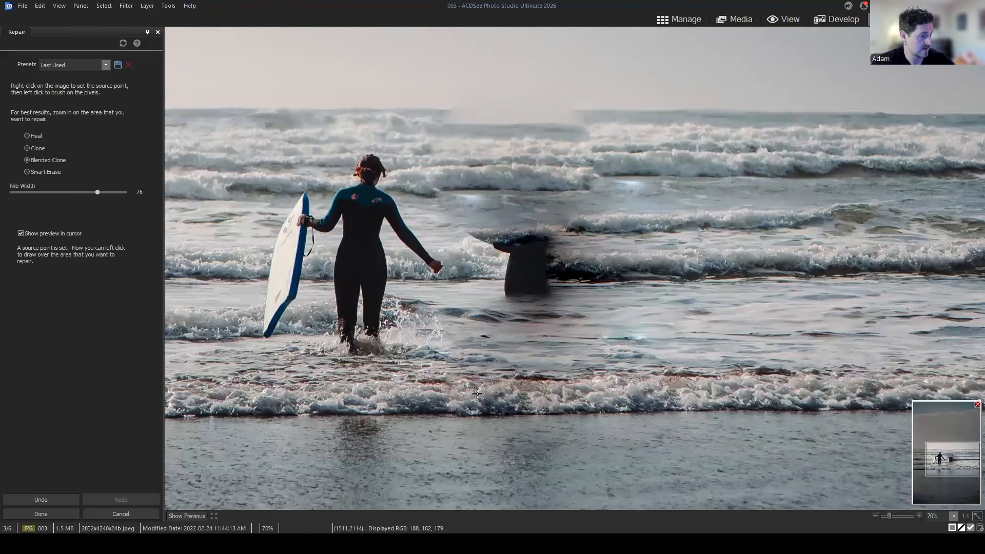
# Clone the breaking wave over the right-hand surfer's remaining torso with Blended Clone at nib width 80
pyautogui.scroll(-8, 455, 401)
pyautogui.scroll(9, 731, 259)
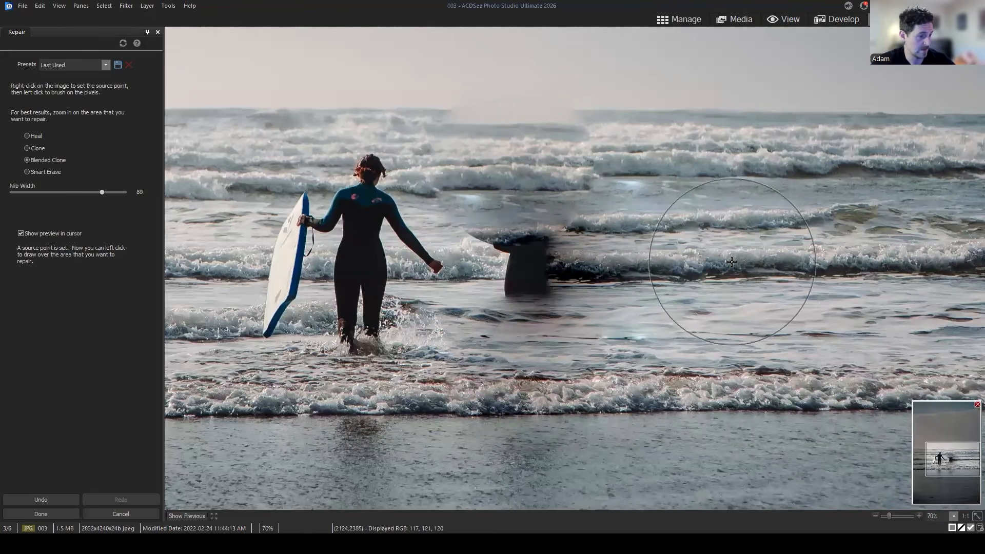
pyautogui.rightClick(732, 262)
pyautogui.click(529, 262)
pyautogui.rightClick(546, 265)
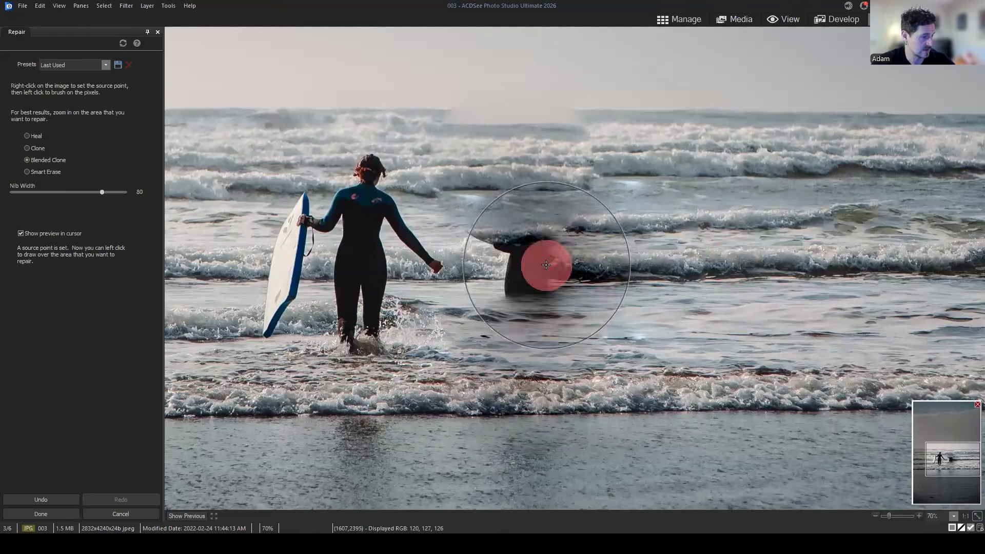
pyautogui.scroll(-2, 693, 273)
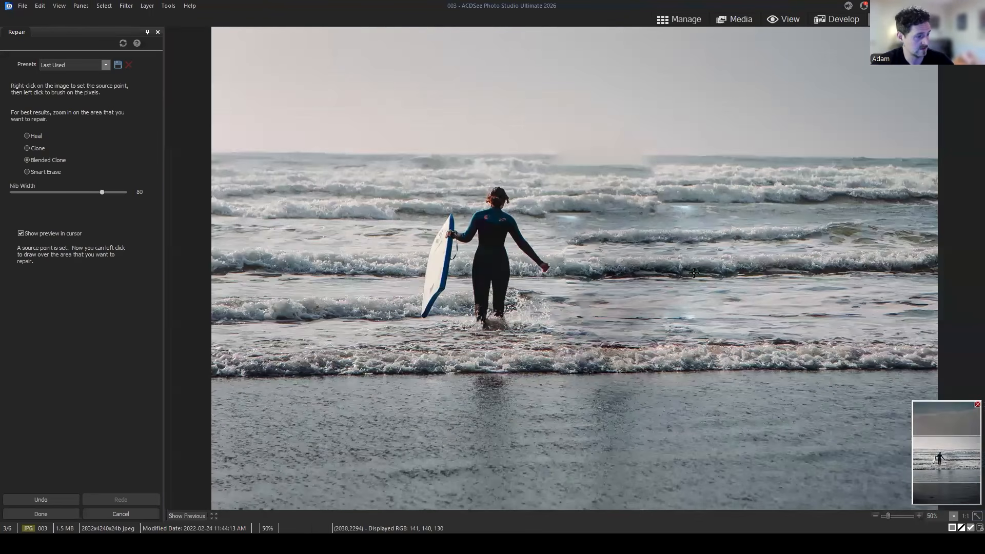
# Examine the cloned area along the horizon and waves, and cancel the Repair tool without applying its edits
pyautogui.scroll(-3, 634, 359)
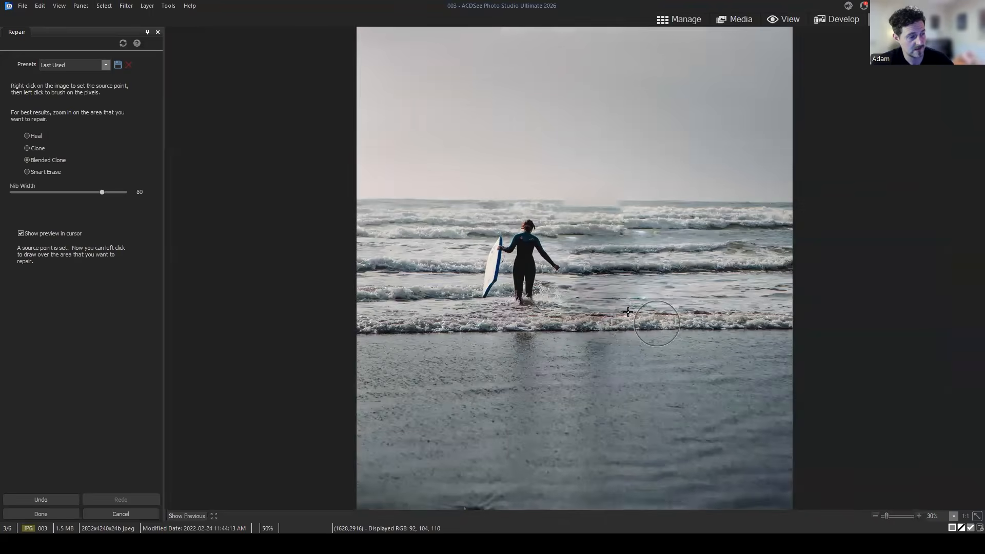
pyautogui.scroll(1, 590, 198)
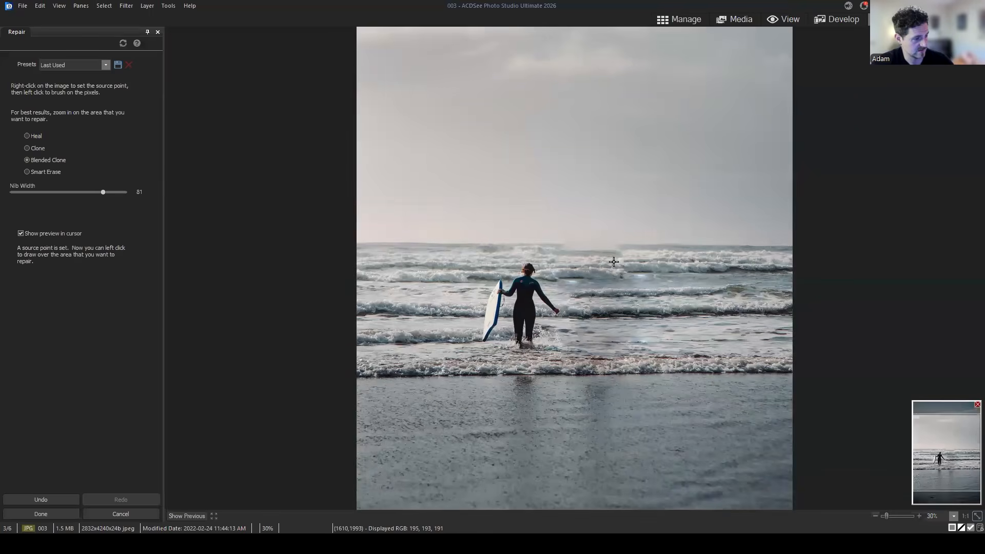
pyautogui.scroll(3, 656, 255)
pyautogui.scroll(-1, 772, 238)
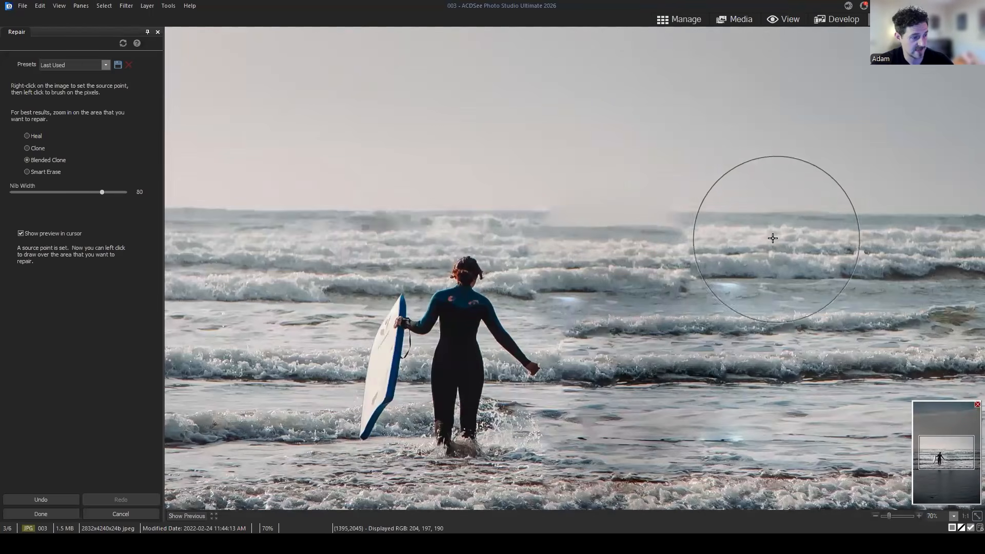
pyautogui.moveTo(801, 366); pyautogui.dragTo(670, 306)
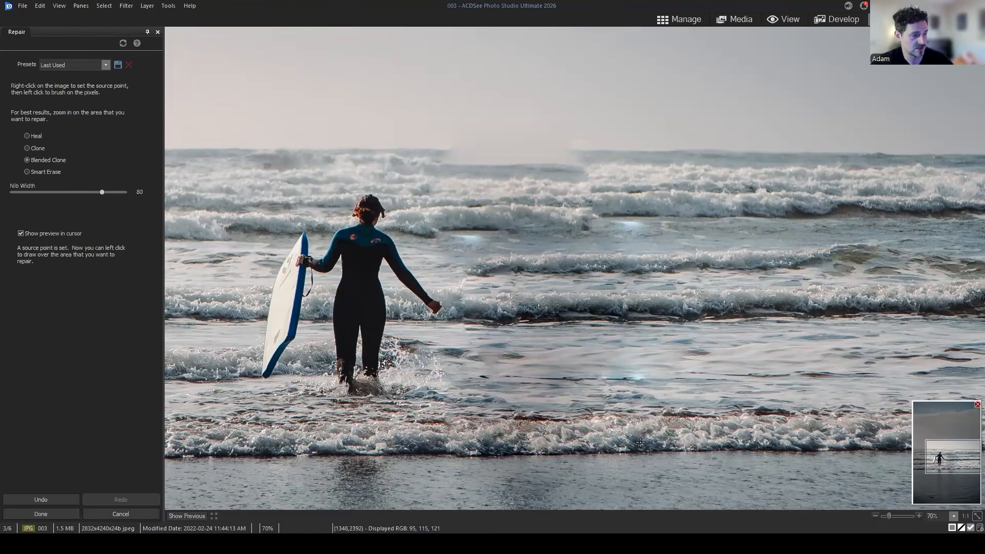
pyautogui.click(132, 514)
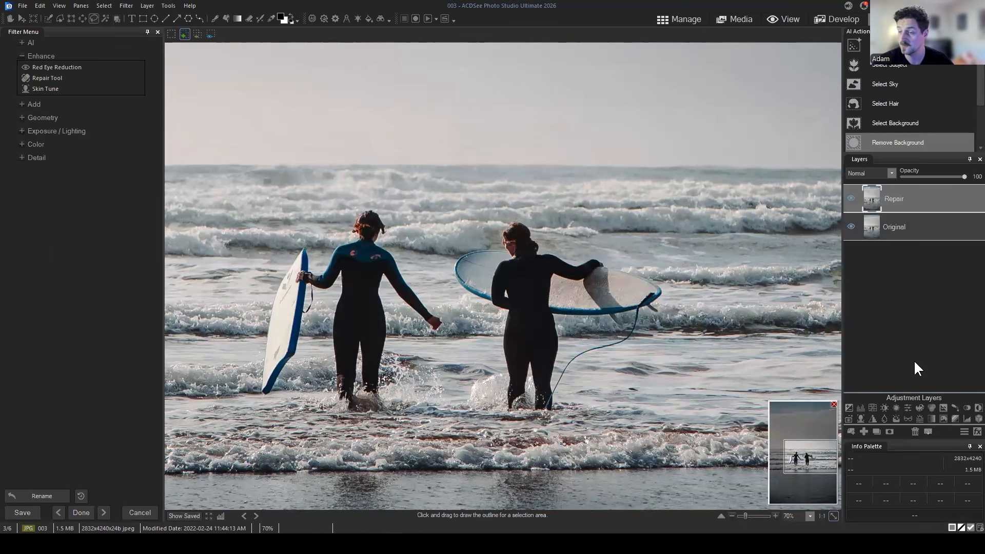
# Hide the Repair layer, move it below the Original layer, and make Original the active layer
pyautogui.moveTo(726, 323); pyautogui.dragTo(650, 251)
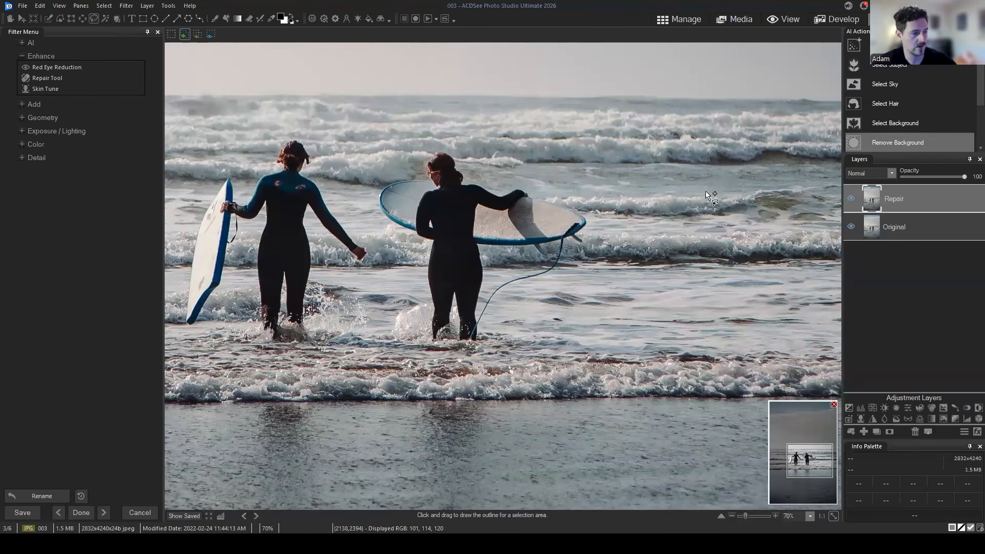
pyautogui.click(922, 201)
pyautogui.moveTo(853, 197); pyautogui.dragTo(901, 248)
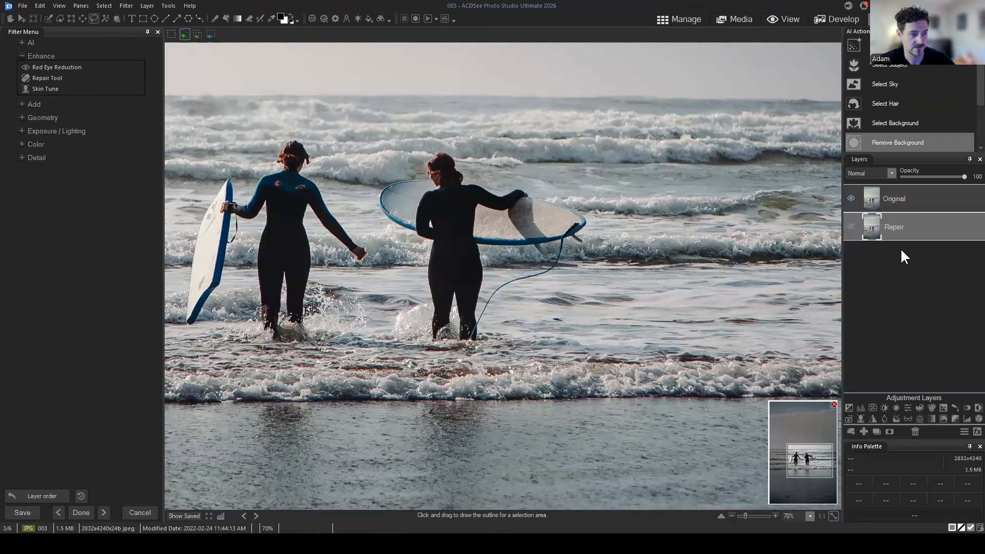
pyautogui.click(907, 198)
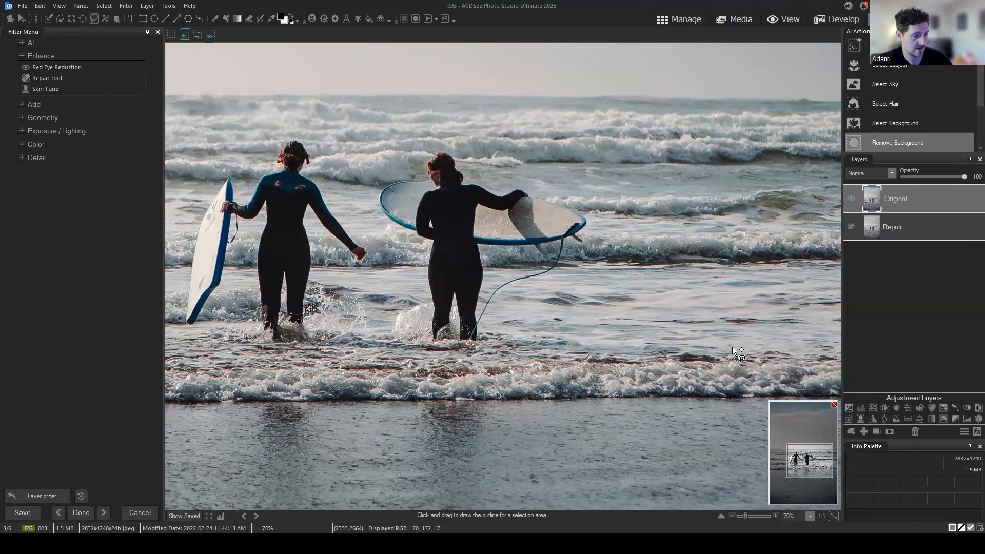
pyautogui.moveTo(650, 346)
pyautogui.mouseDown()
pyautogui.moveTo(561, 355)
pyautogui.moveTo(557, 319)
pyautogui.moveTo(569, 280)
pyautogui.mouseUp()
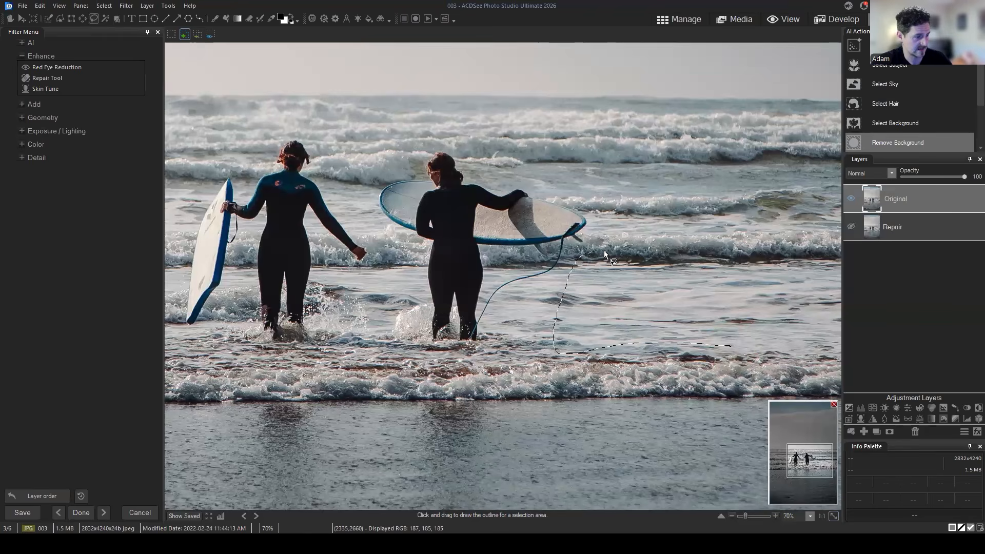
pyautogui.moveTo(683, 236)
pyautogui.mouseDown()
pyautogui.moveTo(767, 263)
pyautogui.moveTo(759, 363)
pyautogui.moveTo(666, 368)
pyautogui.mouseUp()
pyautogui.hotkey('ctrl', 'z')
# Lasso a block of waves and water beside the right-hand surfer and copy it onto a new layer
pyautogui.moveTo(731, 374)
pyautogui.mouseDown()
pyautogui.moveTo(565, 371)
pyautogui.moveTo(583, 262)
pyautogui.moveTo(603, 231)
pyautogui.mouseUp()
pyautogui.moveTo(729, 229)
pyautogui.mouseDown()
pyautogui.moveTo(760, 228)
pyautogui.moveTo(776, 270)
pyautogui.moveTo(754, 377)
pyautogui.mouseUp()
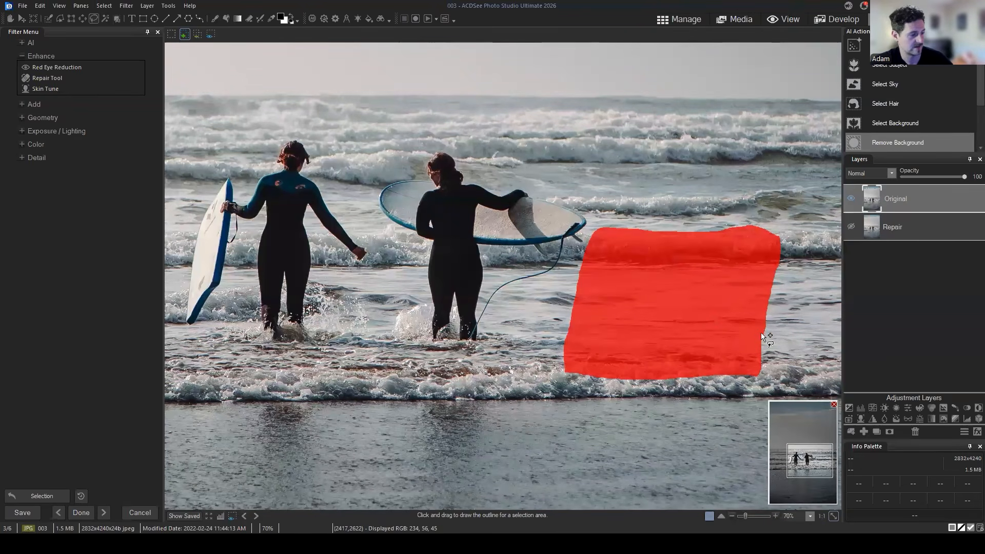
pyautogui.hotkey('ctrl', 'c')
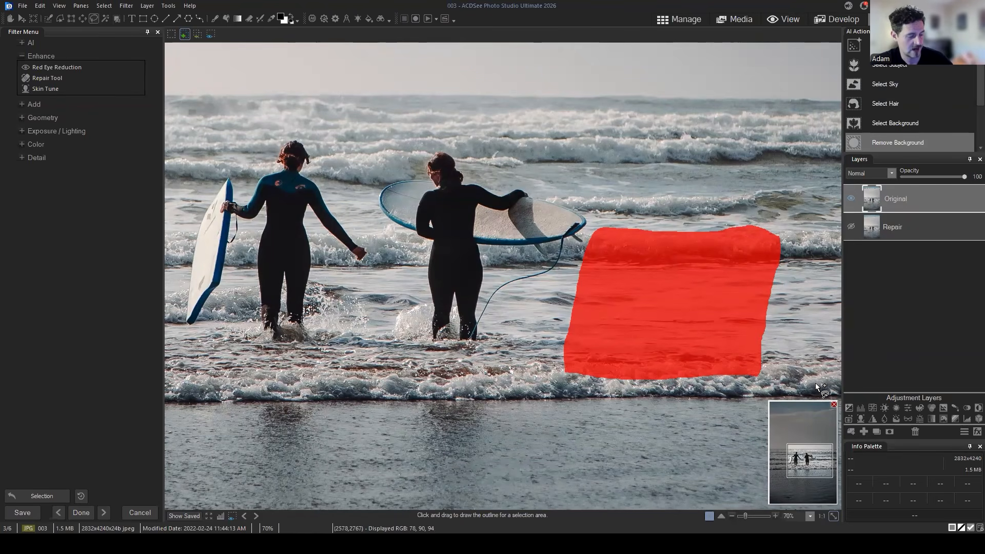
pyautogui.hotkey('ctrl', 'v')
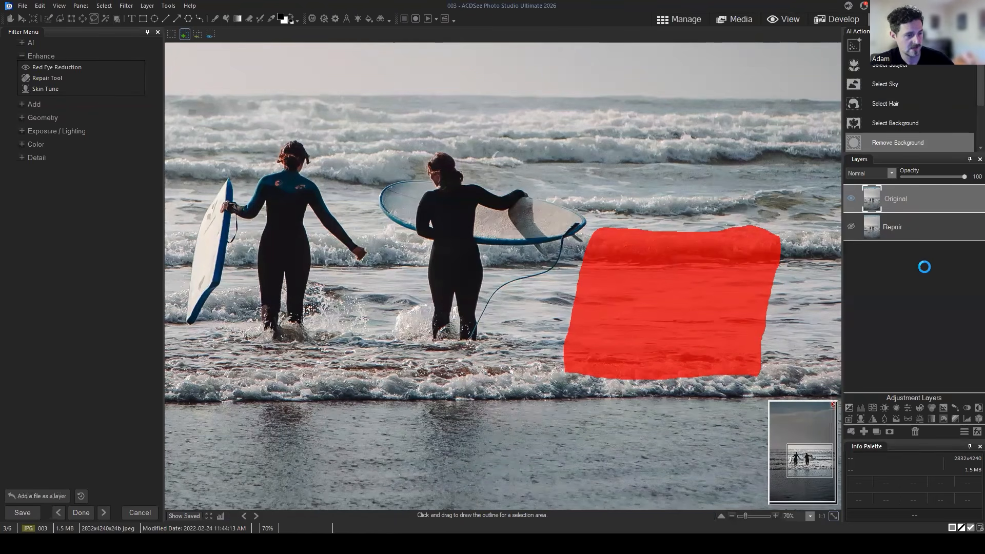
# Try placing the copied water patch over the right-hand surfer's lower body
pyautogui.moveTo(700, 311); pyautogui.dragTo(500, 310)
pyautogui.click(186, 36)
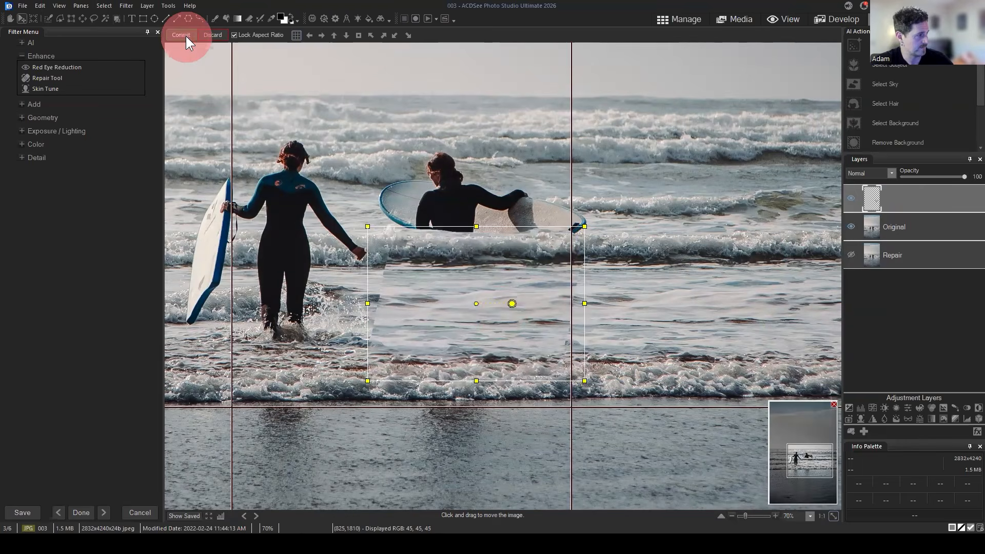
pyautogui.hotkey('ctrl', 'z')
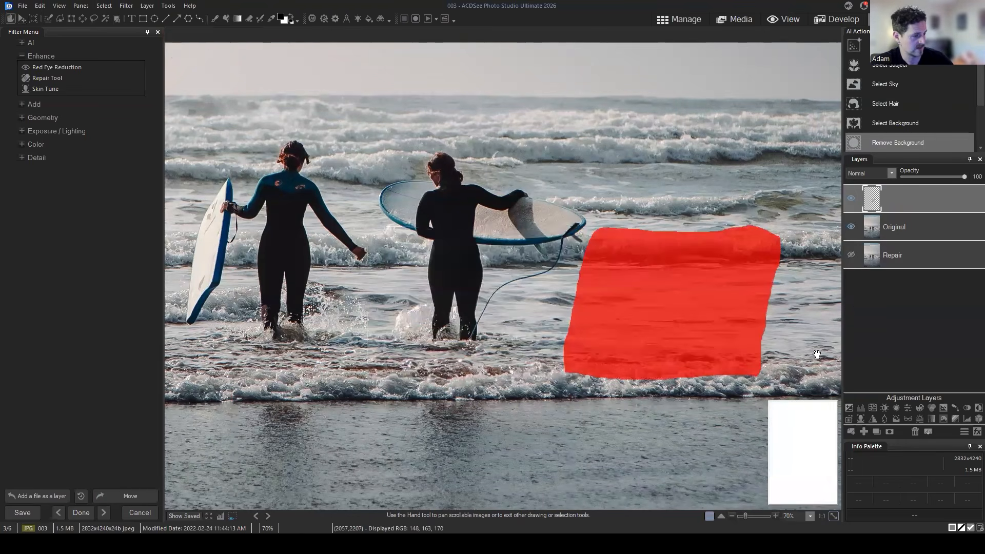
# Move the copied water patch up into the sky and back down across the horizon
pyautogui.click(23, 16)
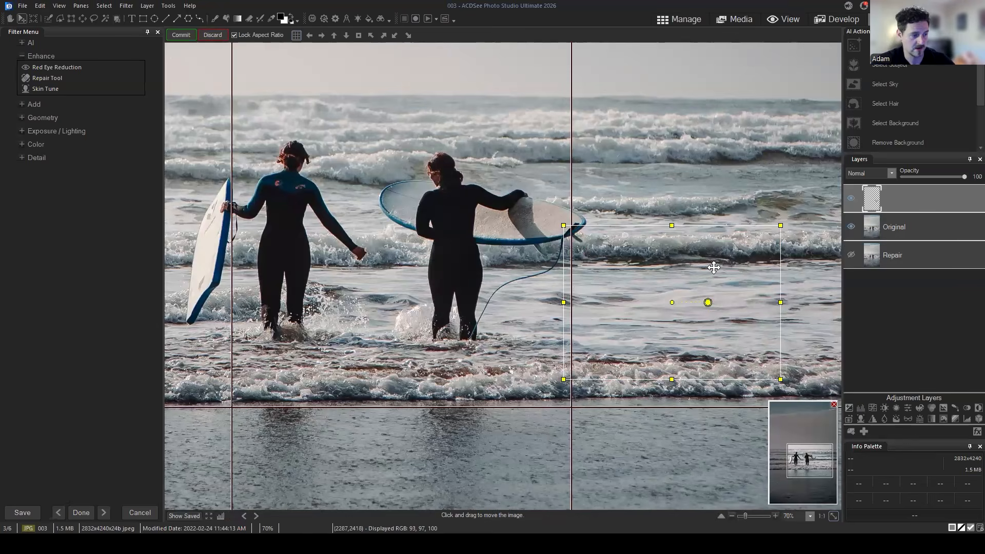
pyautogui.click(816, 465)
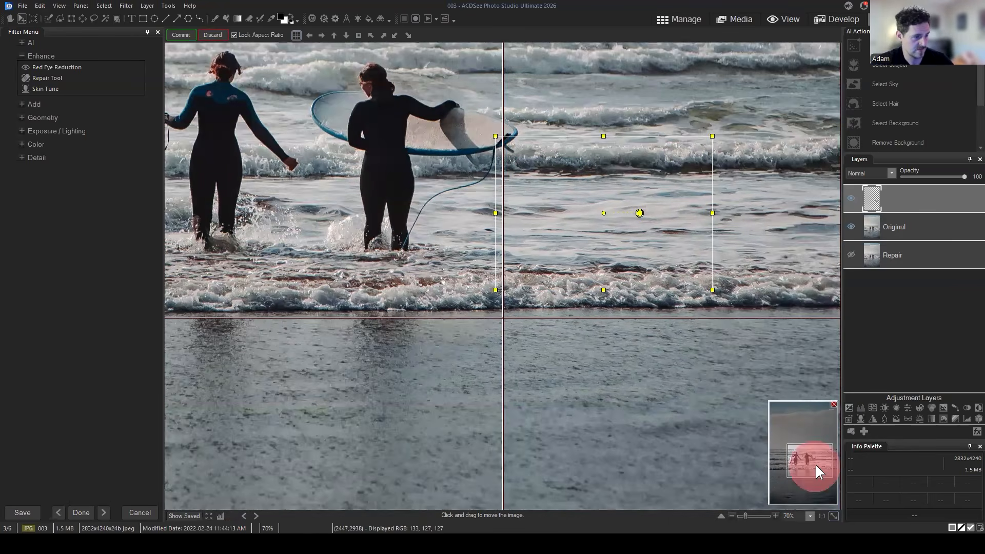
pyautogui.moveTo(815, 465); pyautogui.dragTo(818, 456)
pyautogui.moveTo(667, 432)
pyautogui.mouseDown()
pyautogui.moveTo(640, 293)
pyautogui.moveTo(578, 122)
pyautogui.moveTo(554, 102)
pyautogui.moveTo(565, 100)
pyautogui.mouseUp()
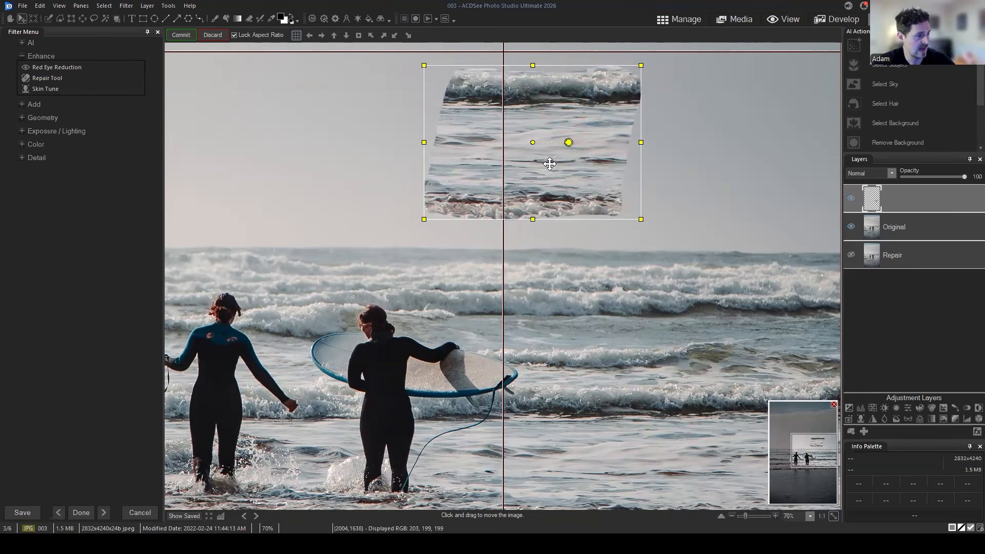
pyautogui.moveTo(584, 162)
pyautogui.mouseDown()
pyautogui.moveTo(621, 187)
pyautogui.moveTo(655, 277)
pyautogui.moveTo(625, 269)
pyautogui.mouseUp()
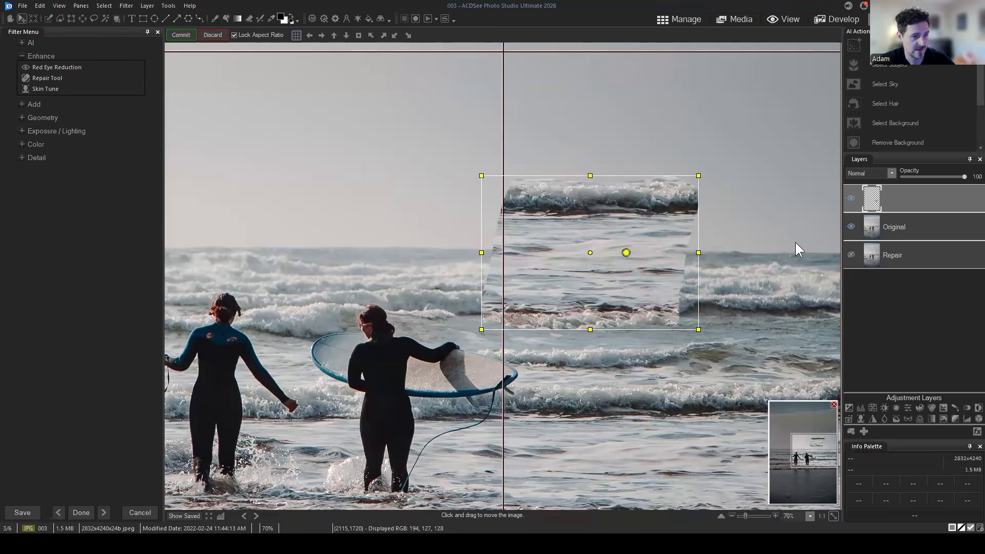
pyautogui.click(940, 202)
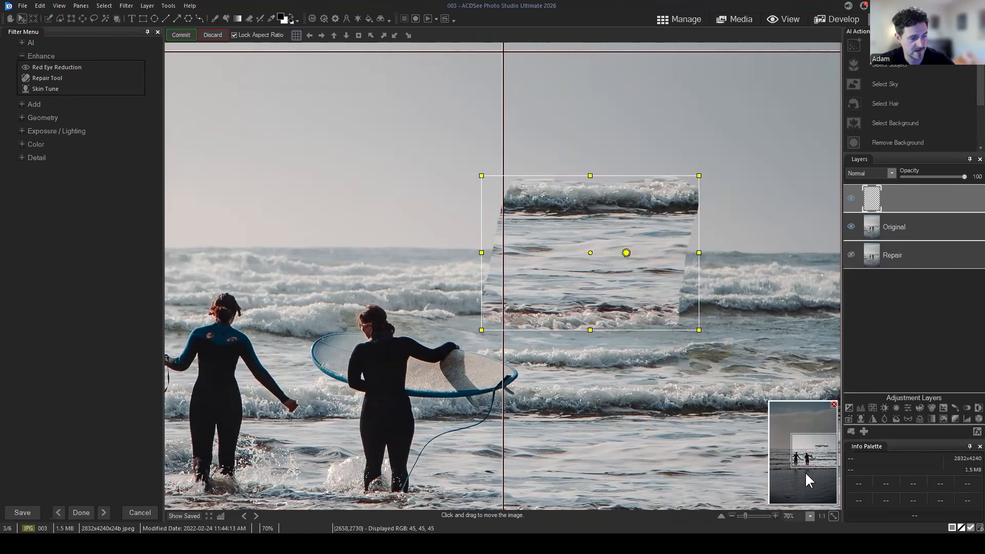
# Move the copied water patch over the right-hand surfer's lower body, lining up the waves, and commit the move
pyautogui.moveTo(815, 448); pyautogui.dragTo(818, 457)
pyautogui.moveTo(627, 116); pyautogui.dragTo(443, 316)
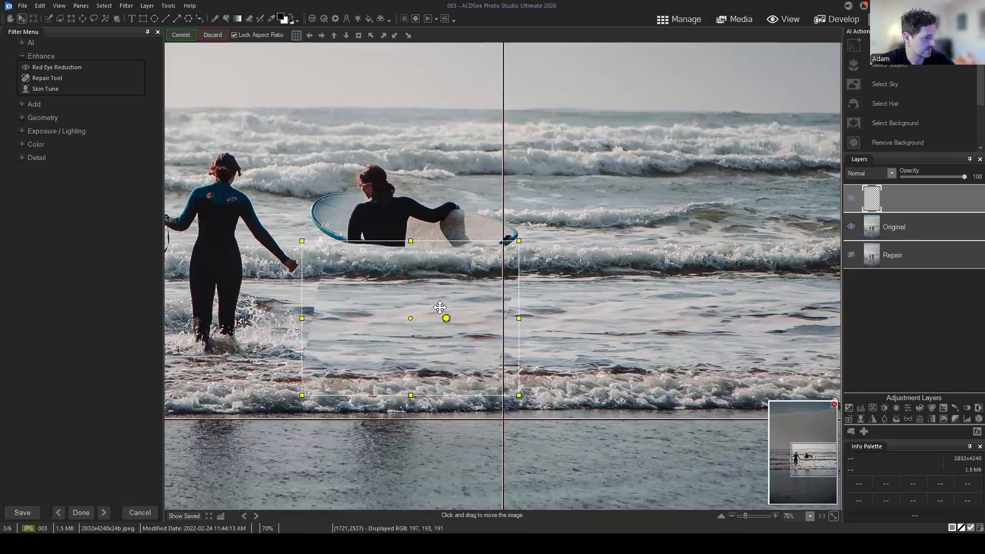
pyautogui.click(180, 35)
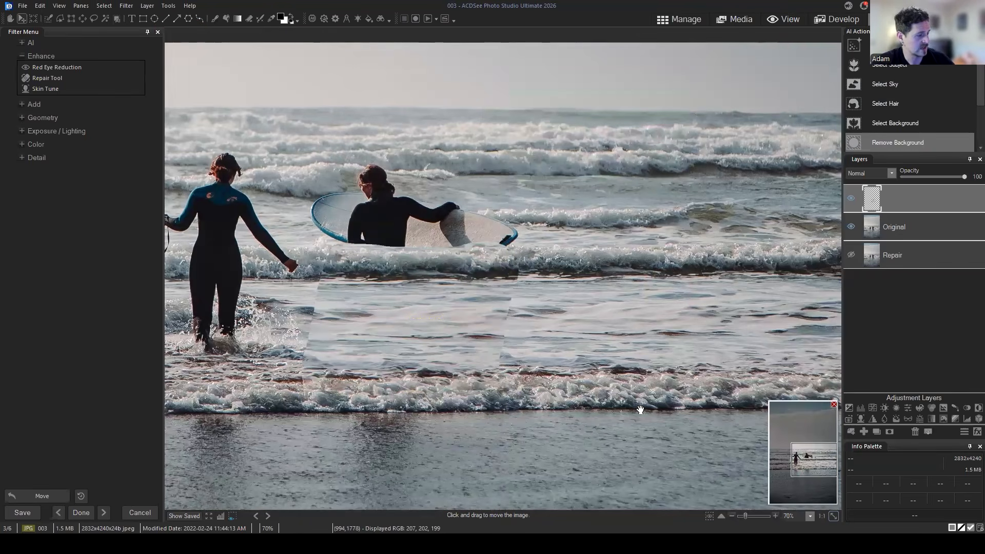
# Hide the layer holding the copied water patch to reveal the original surfer beneath it
pyautogui.click(805, 472)
pyautogui.moveTo(806, 472); pyautogui.dragTo(805, 463)
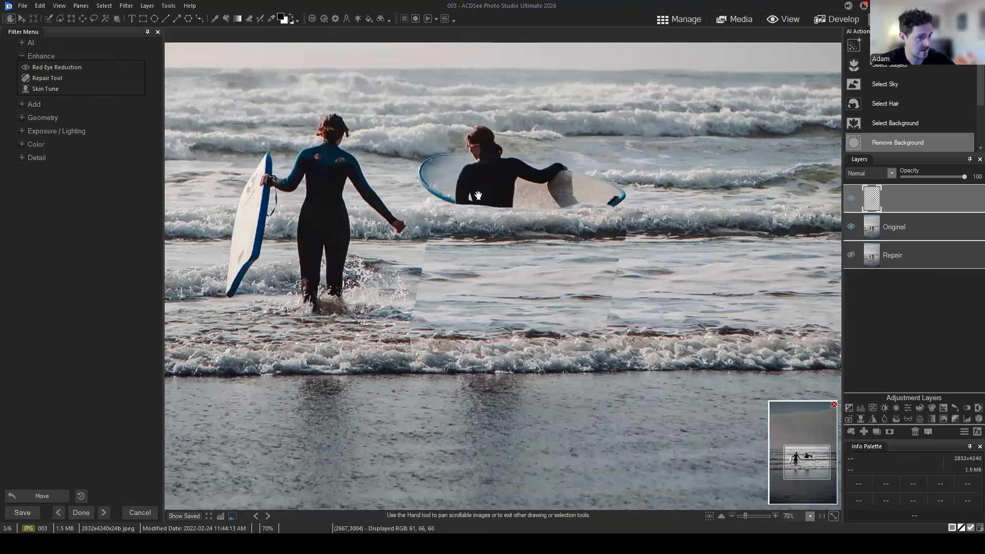
pyautogui.moveTo(945, 190); pyautogui.dragTo(912, 196)
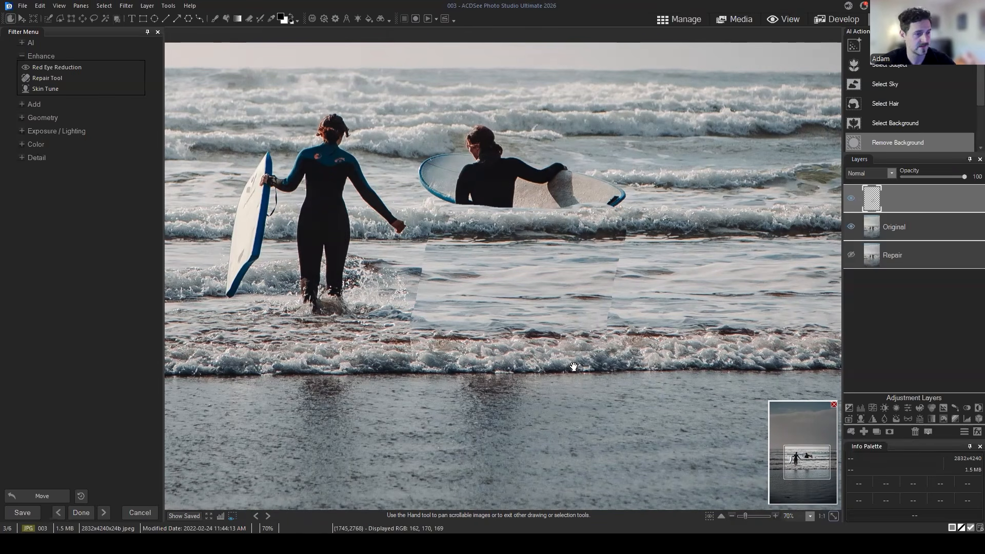
pyautogui.click(847, 198)
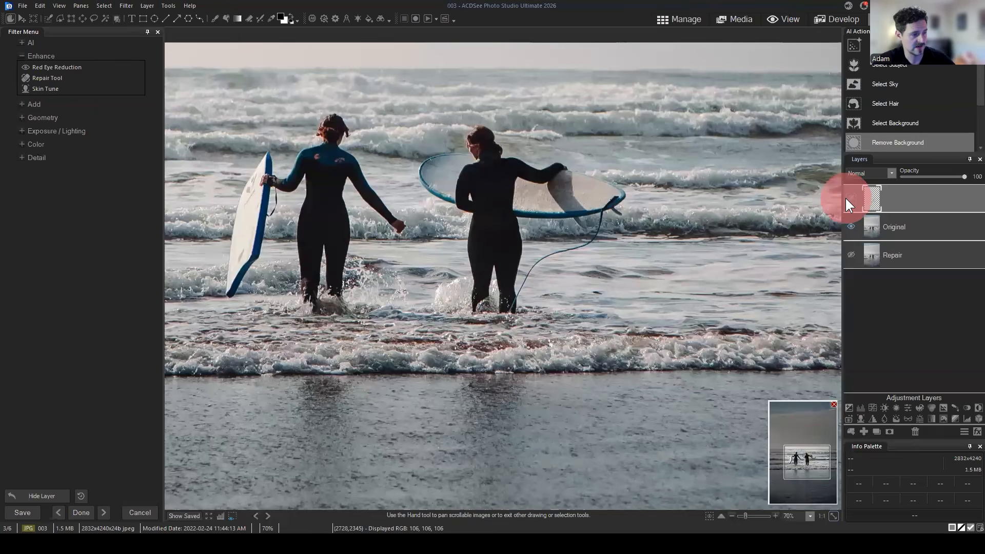
# Show the layer holding the copied water patch and add a layer mask to it, selecting the mask for editing
pyautogui.click(849, 198)
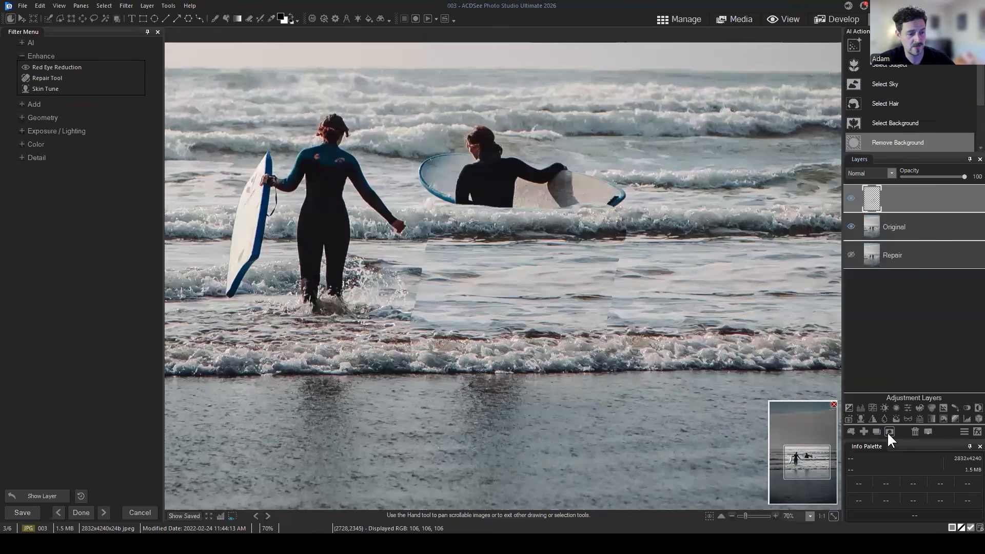
pyautogui.moveTo(927, 195)
pyautogui.mouseDown()
pyautogui.moveTo(920, 207)
pyautogui.moveTo(917, 194)
pyautogui.mouseUp()
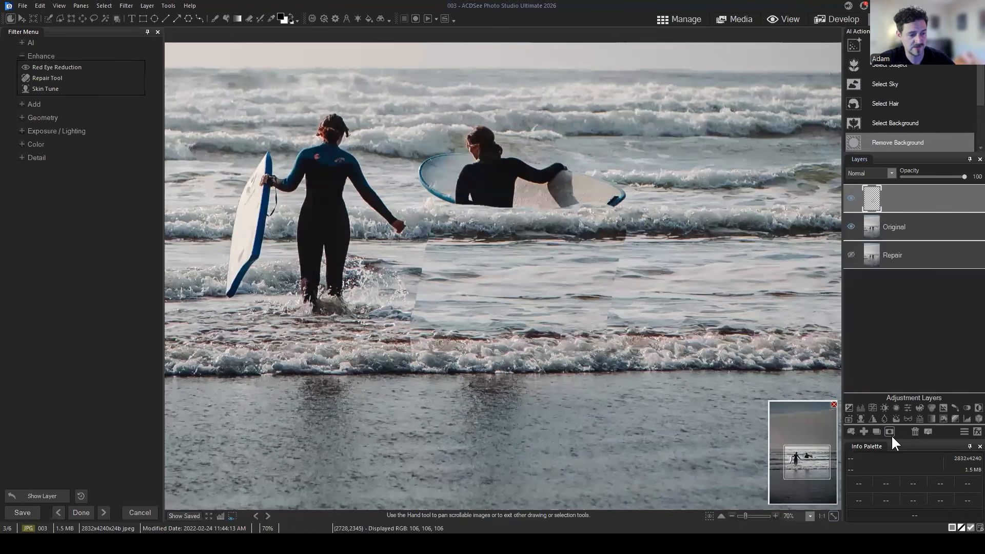
pyautogui.click(889, 431)
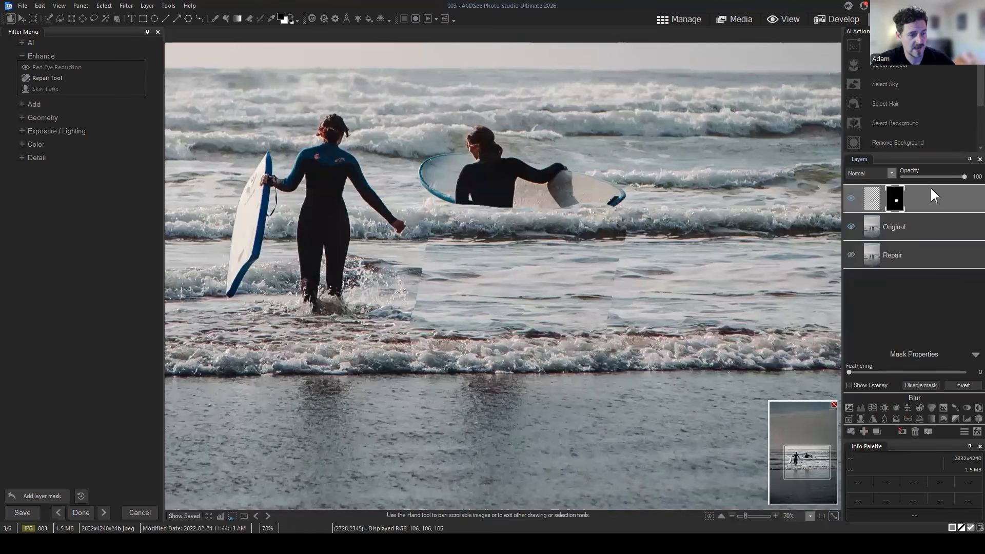
pyautogui.click(947, 198)
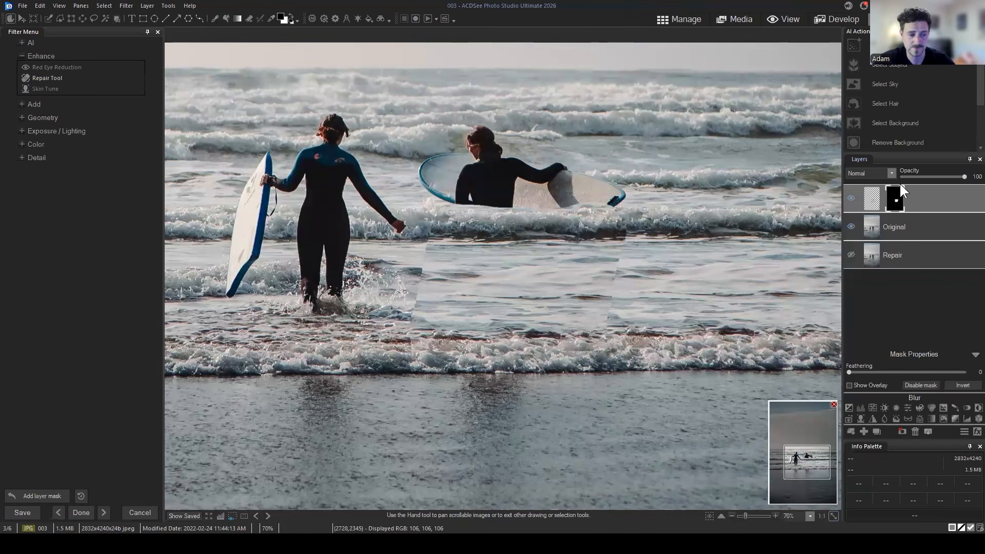
pyautogui.click(901, 431)
pyautogui.click(925, 195)
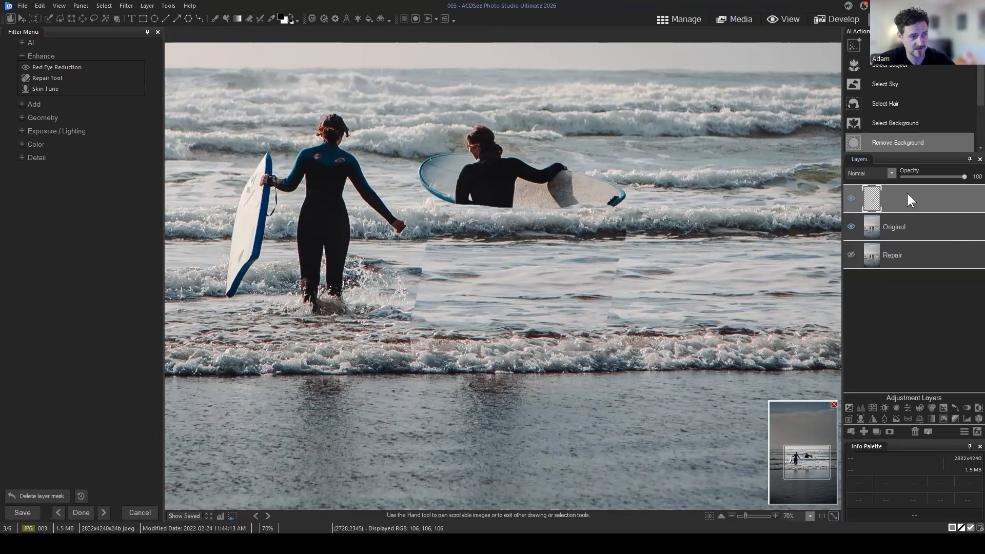
pyautogui.click(909, 196)
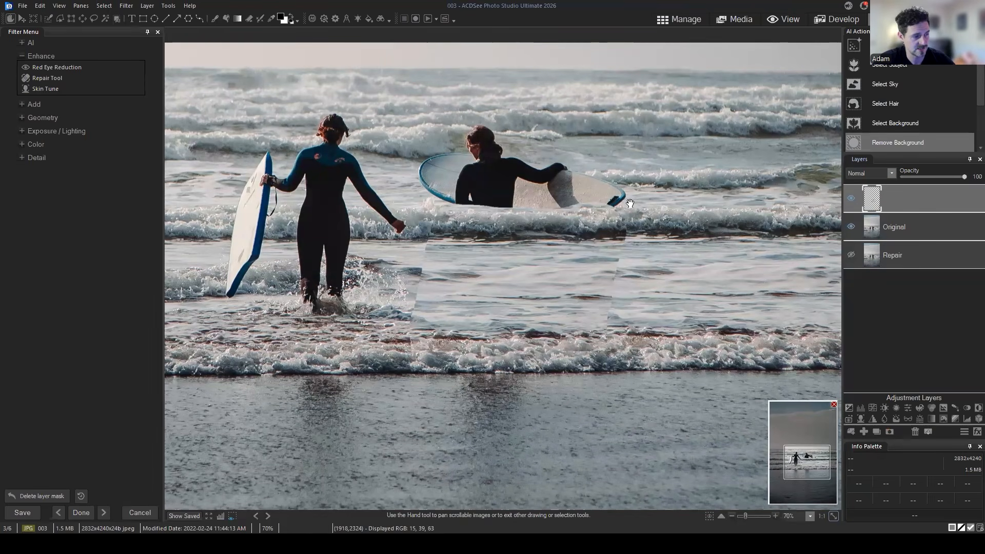
pyautogui.click(890, 431)
pyautogui.click(893, 195)
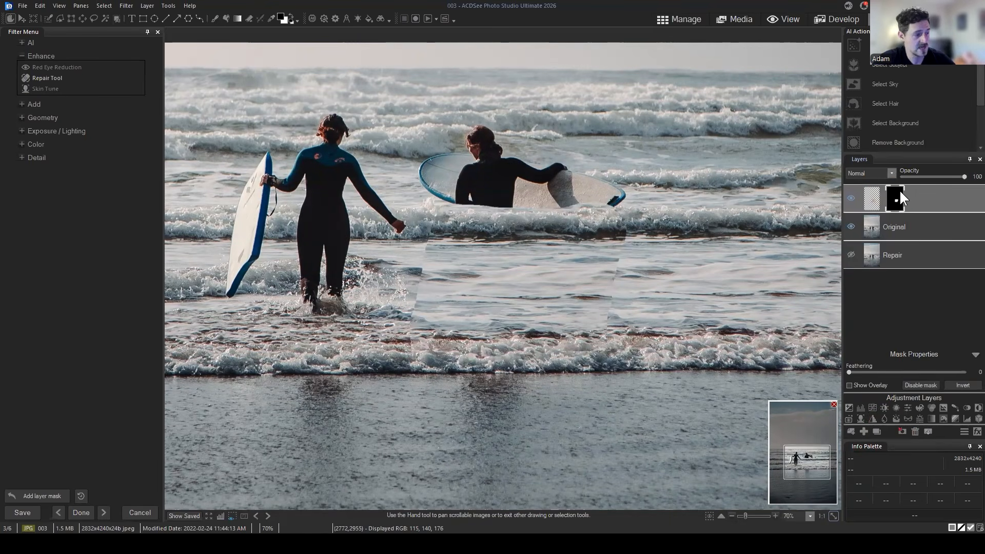
# Set the mask brush to size 28 and feathering 100, trying a stroke on the water patch's right edge
pyautogui.click(215, 21)
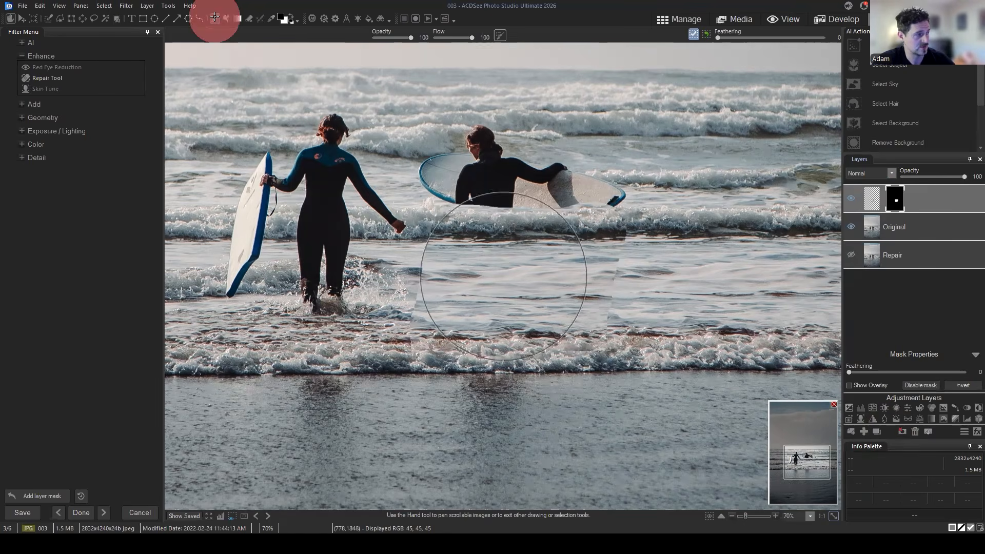
pyautogui.click(896, 191)
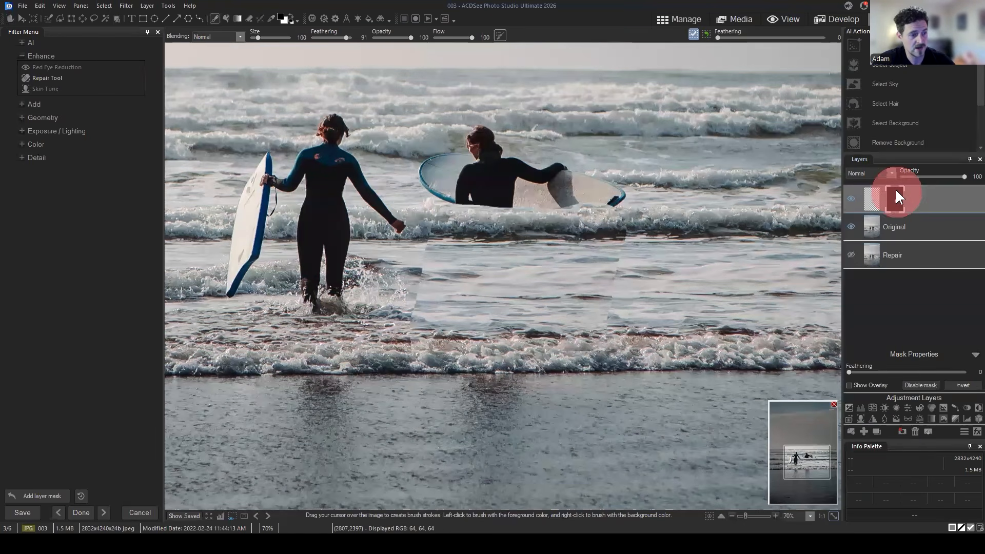
pyautogui.scroll(-4, 656, 268)
pyautogui.scroll(1, 651, 268)
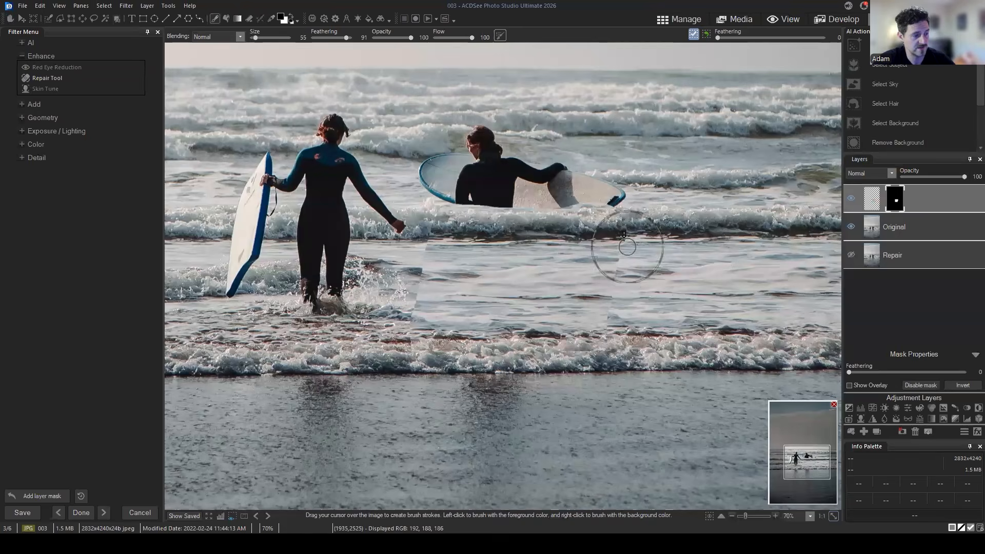
pyautogui.scroll(-3, 632, 242)
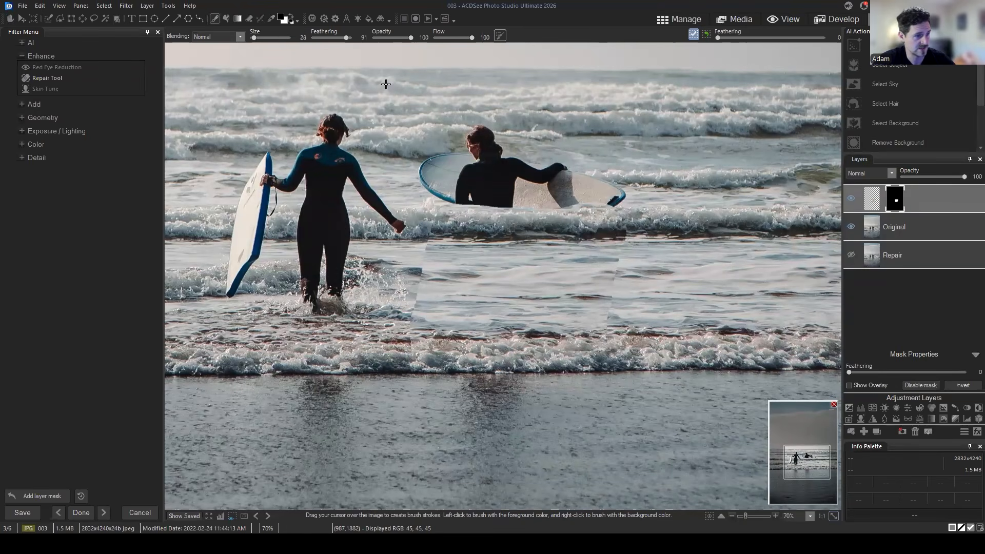
pyautogui.moveTo(635, 232); pyautogui.dragTo(629, 243)
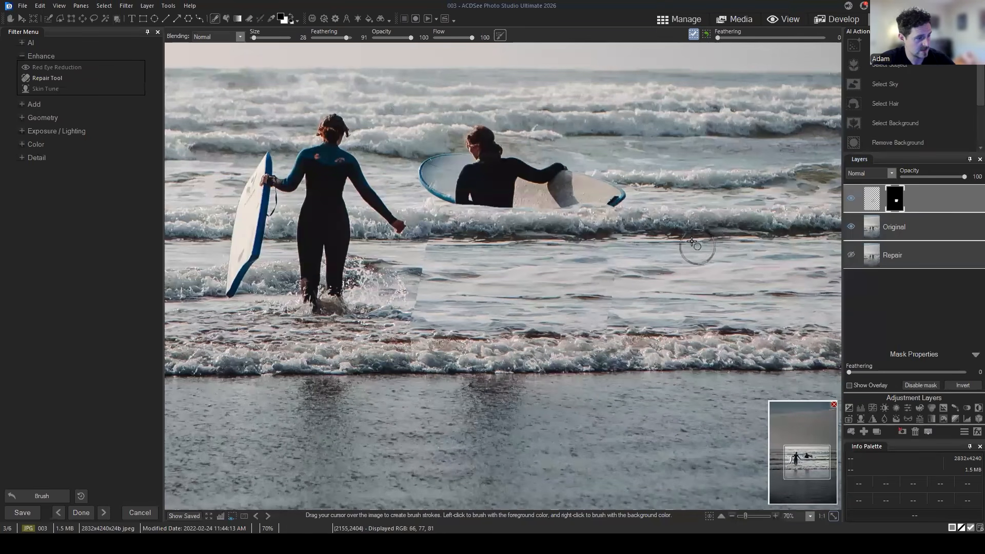
pyautogui.moveTo(347, 37); pyautogui.dragTo(430, 36)
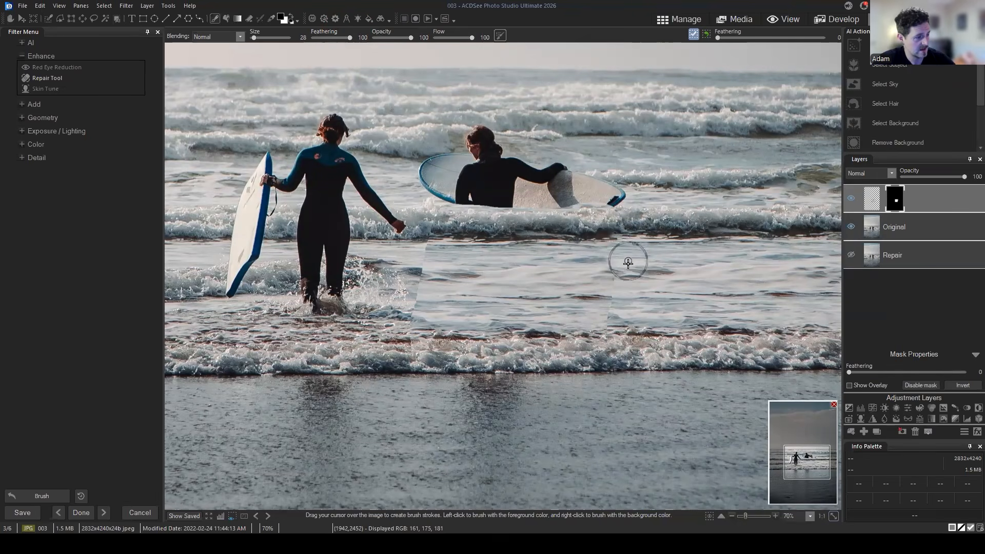
# Paint black on the mask along the water patch's side and lower edges to blend its seams into the surrounding waves
pyautogui.moveTo(625, 261)
pyautogui.mouseDown()
pyautogui.moveTo(604, 369)
pyautogui.moveTo(575, 377)
pyautogui.moveTo(407, 369)
pyautogui.moveTo(407, 282)
pyautogui.moveTo(425, 226)
pyautogui.moveTo(418, 214)
pyautogui.moveTo(423, 226)
pyautogui.moveTo(425, 217)
pyautogui.mouseUp()
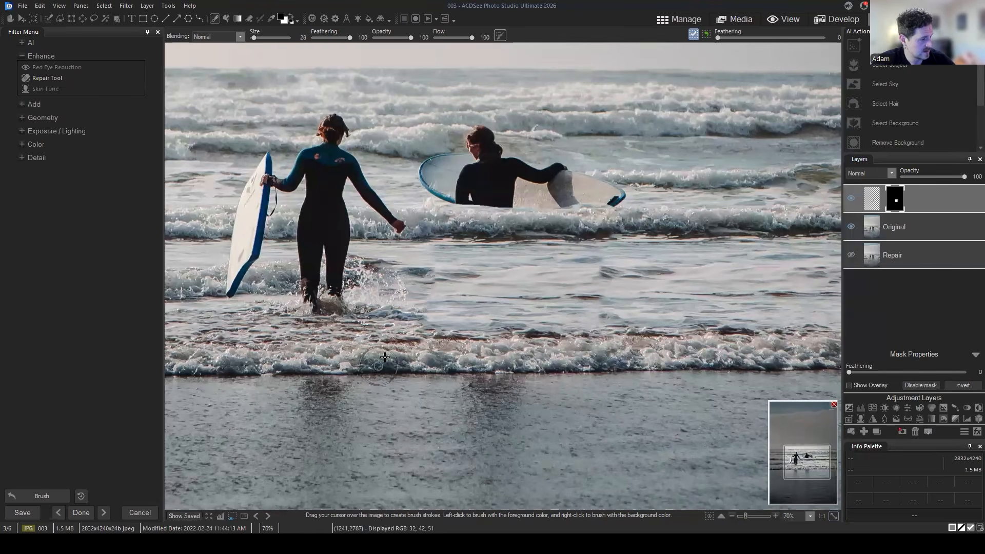
pyautogui.moveTo(417, 319)
pyautogui.mouseDown()
pyautogui.moveTo(428, 295)
pyautogui.moveTo(416, 315)
pyautogui.moveTo(422, 337)
pyautogui.moveTo(404, 318)
pyautogui.moveTo(423, 317)
pyautogui.moveTo(428, 292)
pyautogui.moveTo(448, 296)
pyautogui.moveTo(441, 286)
pyautogui.moveTo(449, 306)
pyautogui.moveTo(419, 288)
pyautogui.moveTo(446, 285)
pyautogui.mouseUp()
pyautogui.click(901, 191)
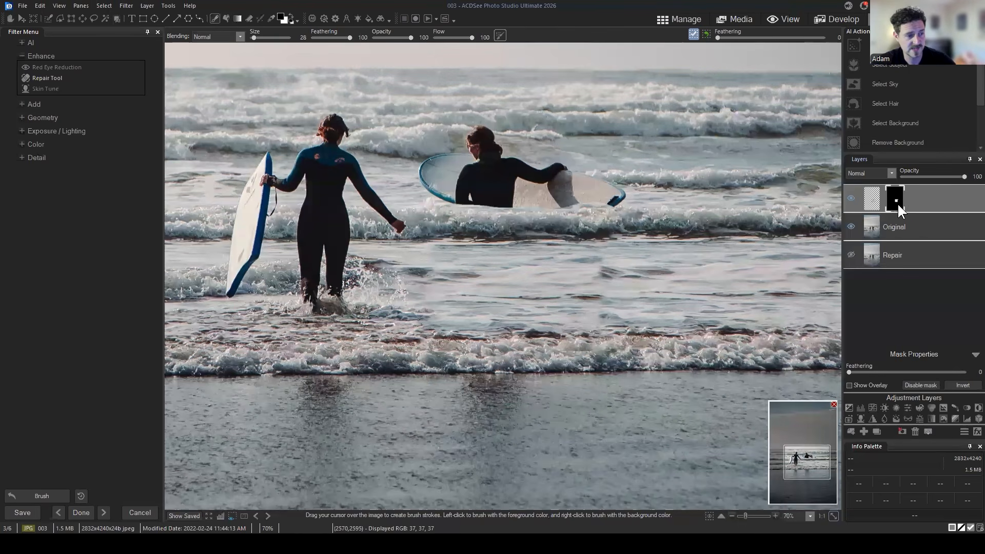
# Toggle the masked patch layer's visibility to compare the blended water with the original surfer
pyautogui.click(850, 199)
pyautogui.click(850, 199)
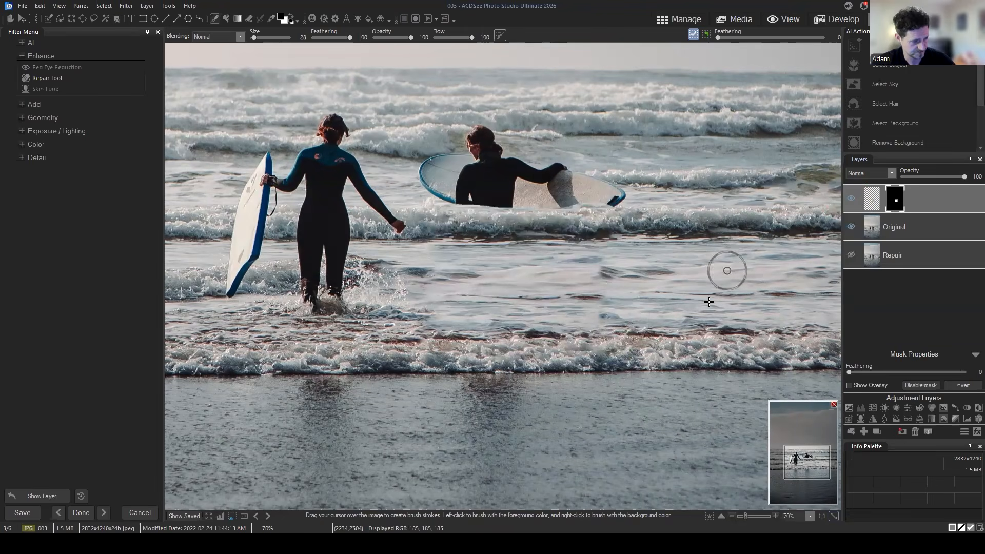
pyautogui.click(850, 198)
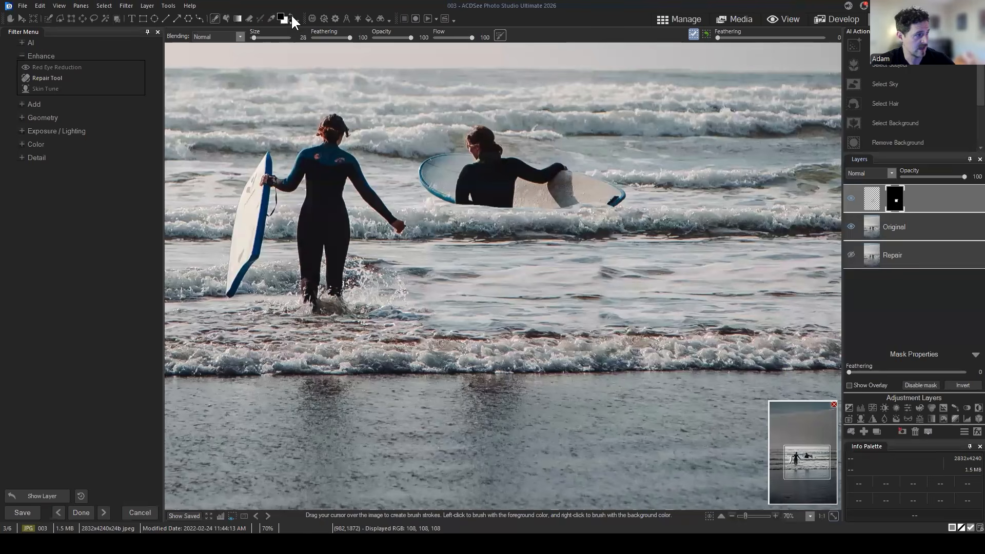
# Paint black on the mask along the patch's upper edge to bring back the surfer's hips and the surfboard's lower edge
pyautogui.click(626, 212)
pyautogui.moveTo(549, 210)
pyautogui.mouseDown()
pyautogui.moveTo(444, 211)
pyautogui.moveTo(602, 211)
pyautogui.moveTo(433, 216)
pyautogui.mouseUp()
pyautogui.click(428, 215)
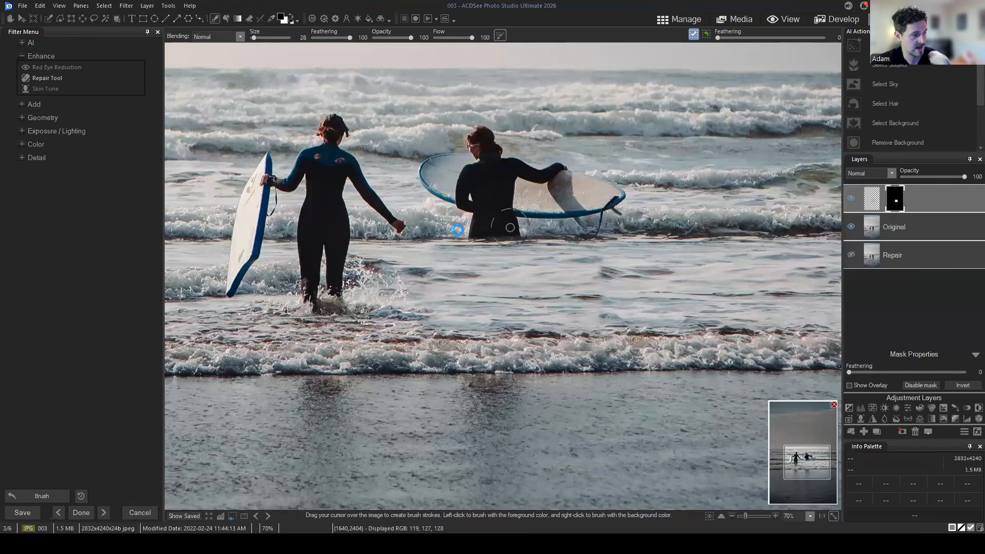
# Paint white on the mask to restore the patch over the surfer's hips, and swap back to black to reveal them again
pyautogui.click(291, 16)
pyautogui.click(434, 234)
pyautogui.moveTo(433, 233); pyautogui.dragTo(585, 233)
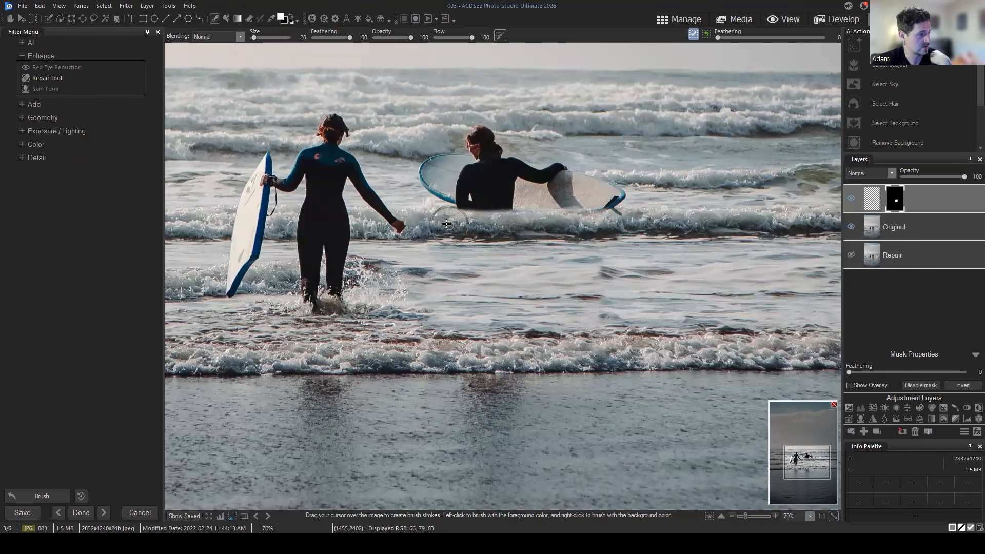
pyautogui.moveTo(445, 221)
pyautogui.mouseDown()
pyautogui.moveTo(488, 218)
pyautogui.moveTo(429, 213)
pyautogui.moveTo(566, 208)
pyautogui.mouseUp()
pyautogui.click(291, 17)
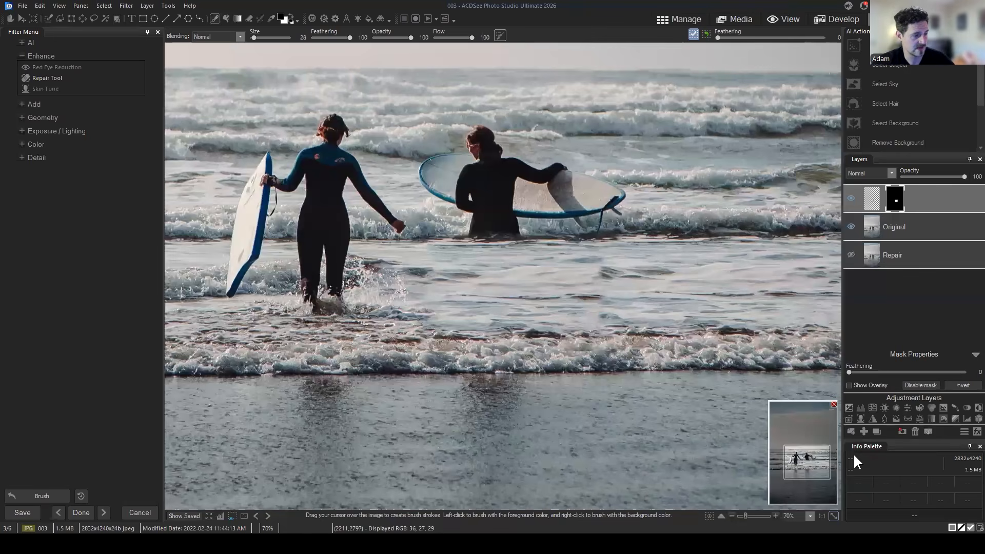
pyautogui.moveTo(803, 468); pyautogui.dragTo(811, 467)
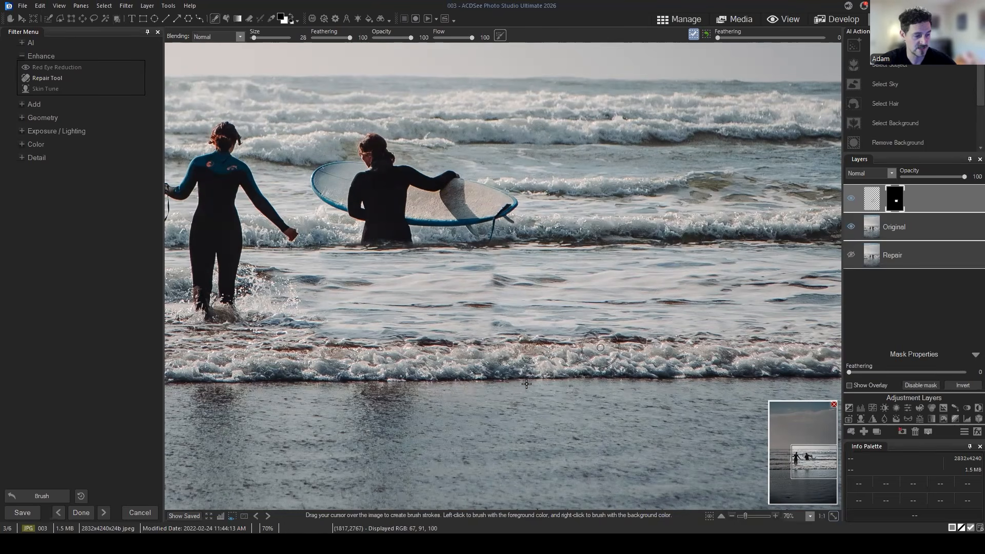
pyautogui.click(814, 467)
pyautogui.moveTo(814, 467); pyautogui.dragTo(798, 459)
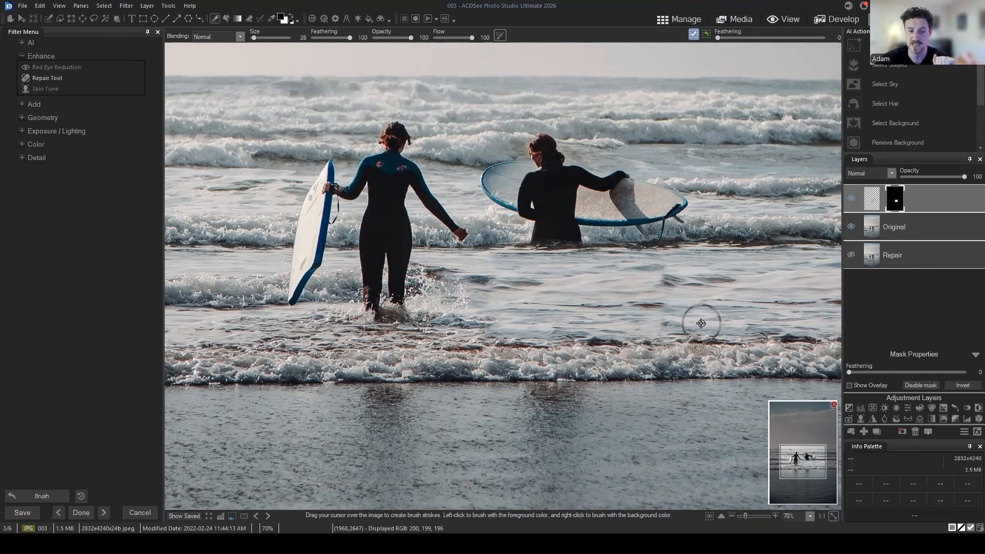
pyautogui.click(931, 231)
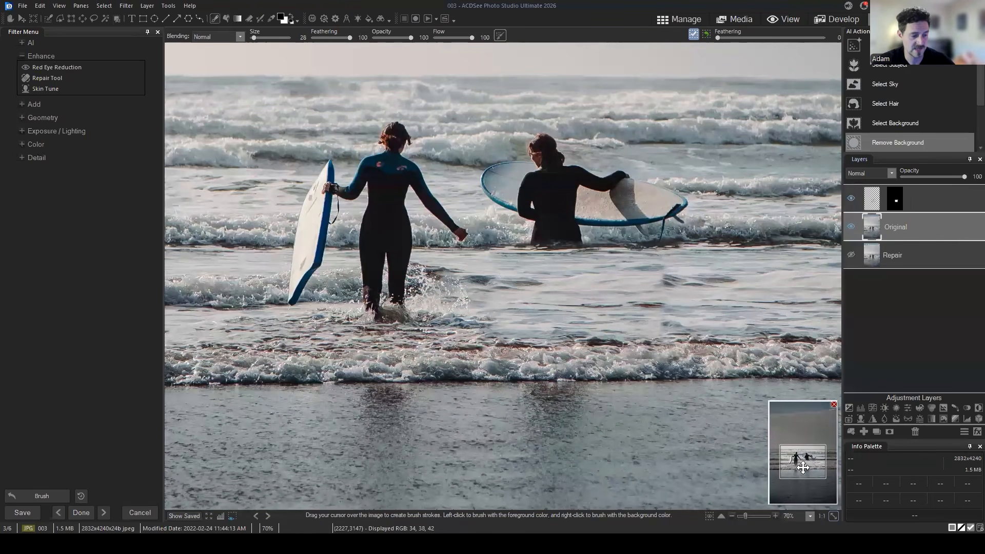
pyautogui.moveTo(803, 468); pyautogui.dragTo(805, 474)
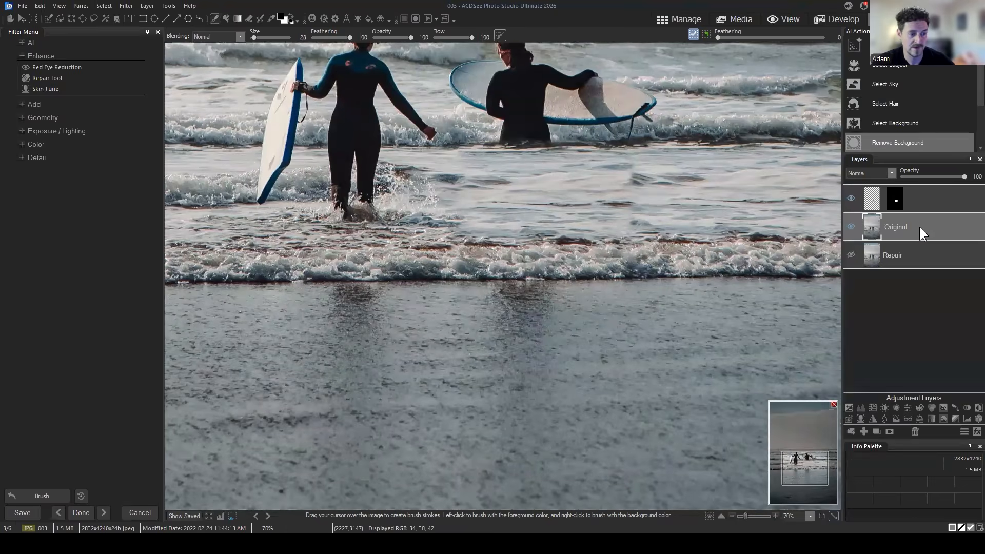
pyautogui.click(930, 226)
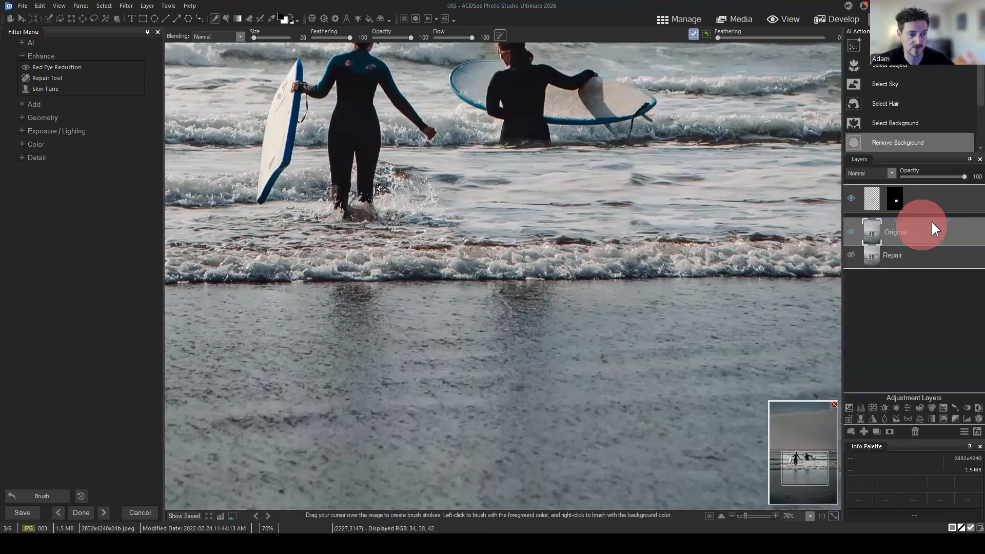
pyautogui.click(934, 190)
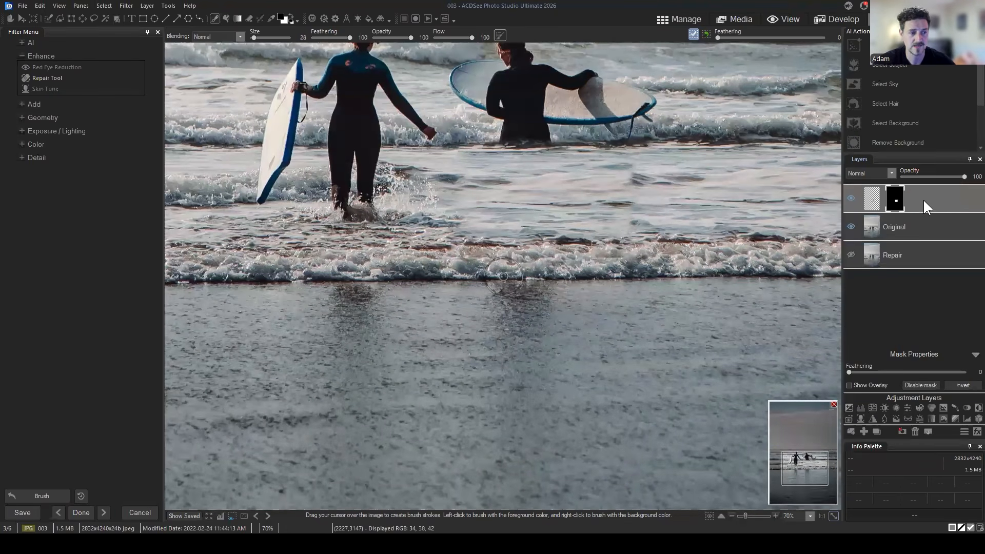
pyautogui.moveTo(805, 466); pyautogui.dragTo(814, 456)
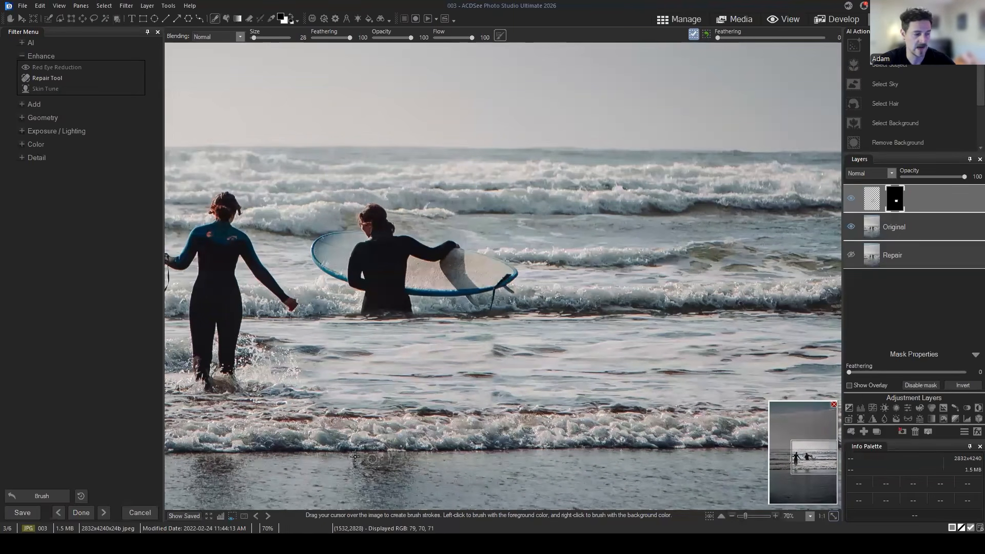
pyautogui.moveTo(813, 454); pyautogui.dragTo(809, 467)
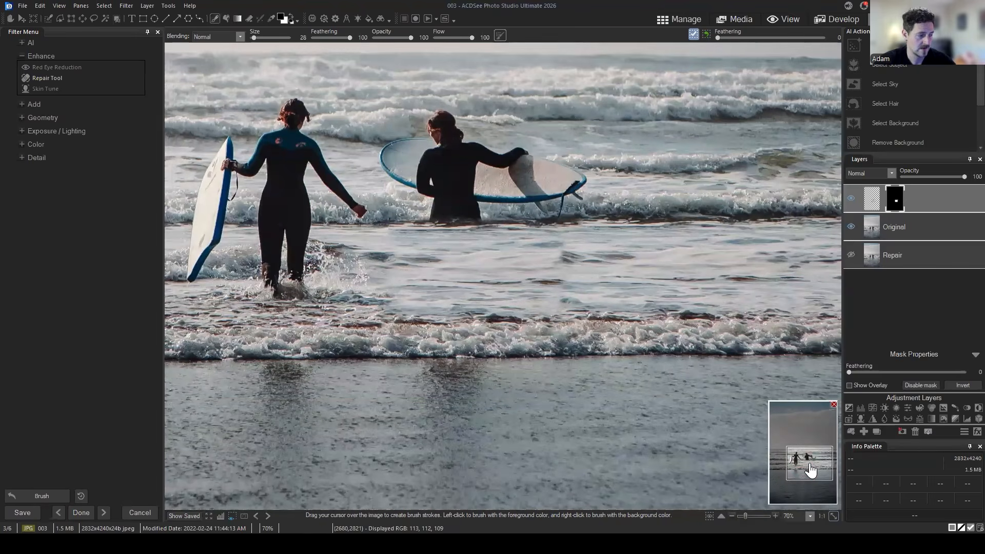
pyautogui.click(943, 224)
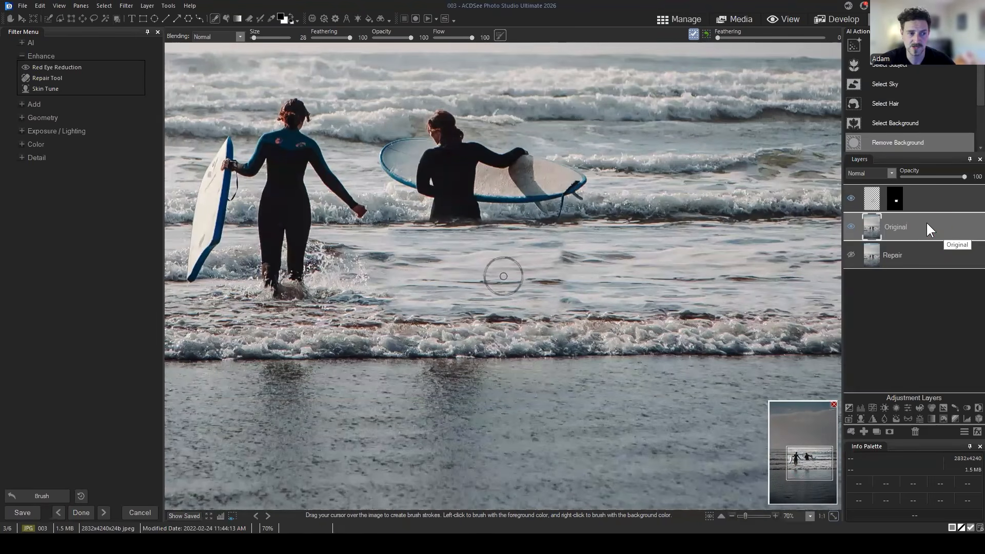
pyautogui.click(928, 220)
# With the patch layer's mask active, outline a rounded area of clean wet sand right of the reflections with the Lasso tool
pyautogui.moveTo(787, 483); pyautogui.dragTo(810, 468)
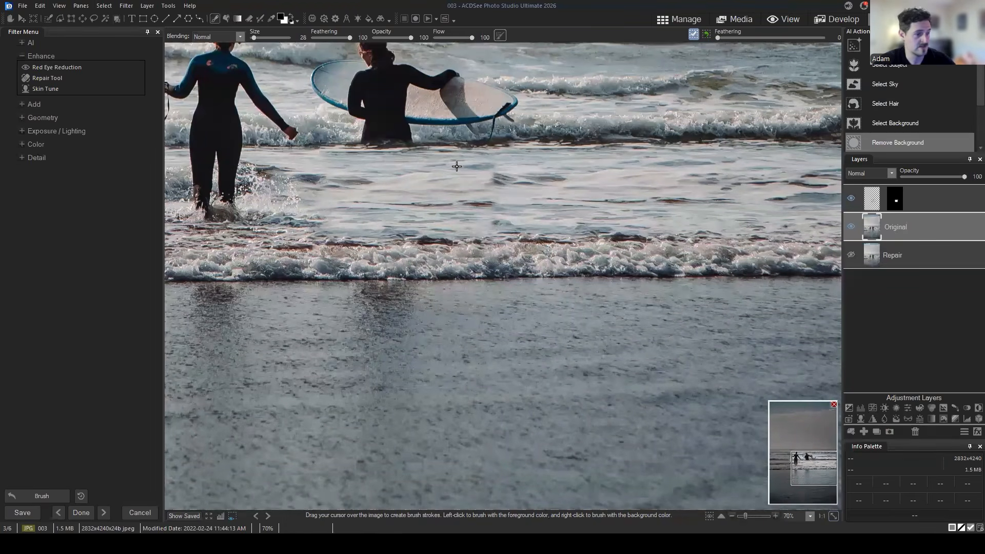
pyautogui.click(951, 198)
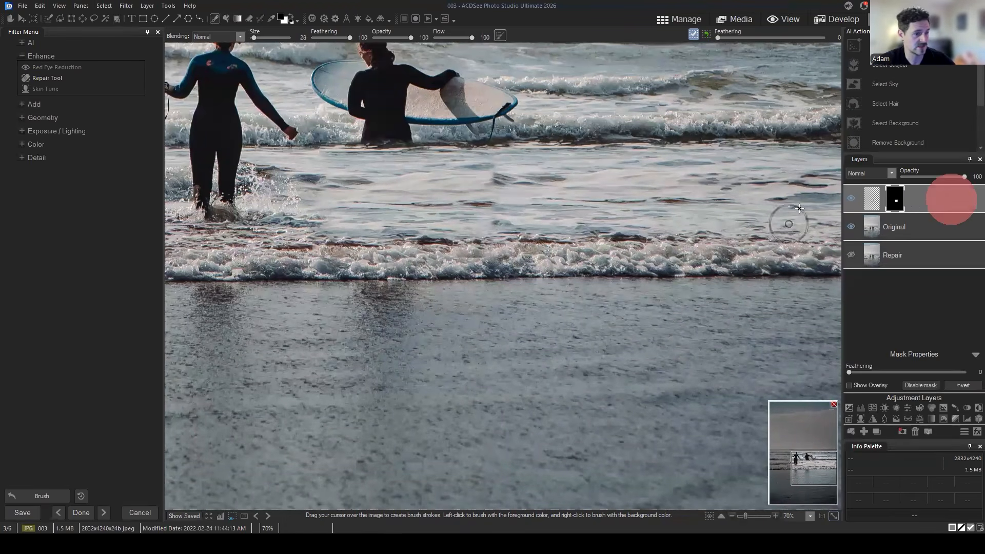
pyautogui.click(941, 201)
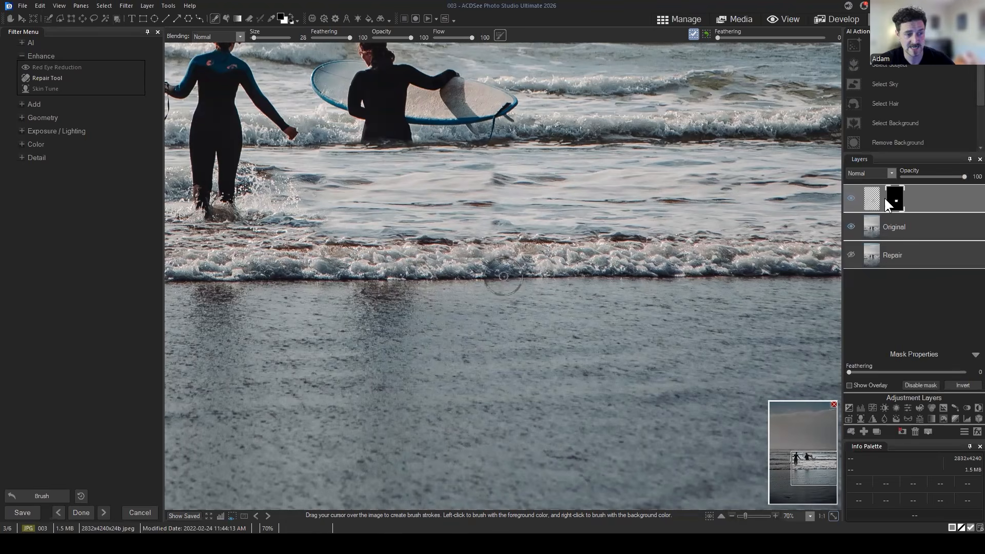
pyautogui.click(93, 20)
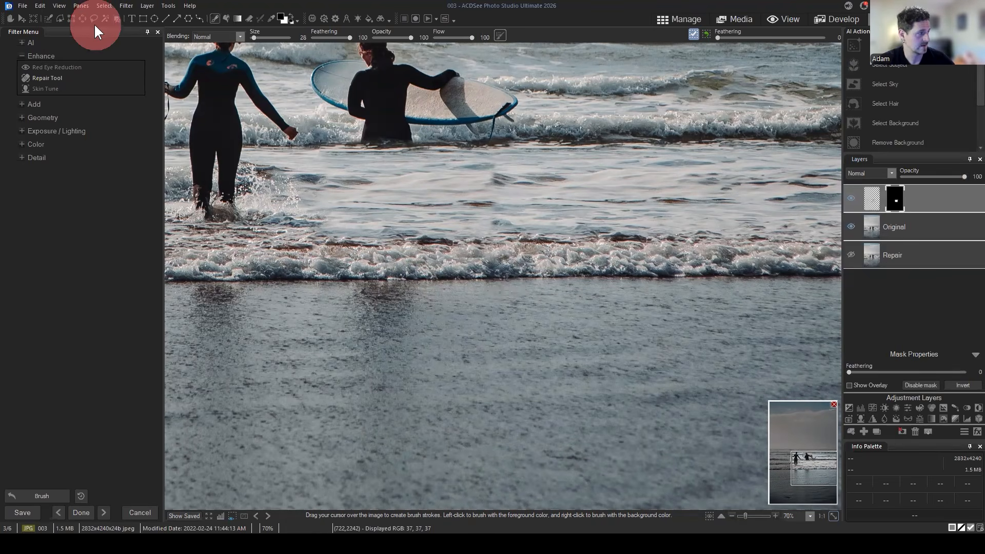
pyautogui.moveTo(713, 413); pyautogui.dragTo(557, 401)
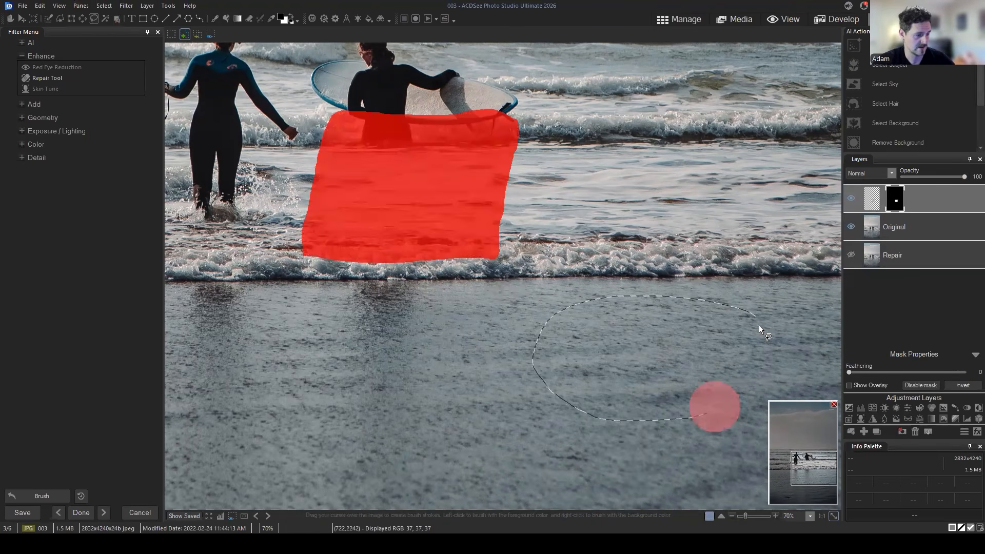
pyautogui.moveTo(760, 329)
pyautogui.mouseDown()
pyautogui.moveTo(710, 405)
pyautogui.moveTo(684, 420)
pyautogui.mouseUp()
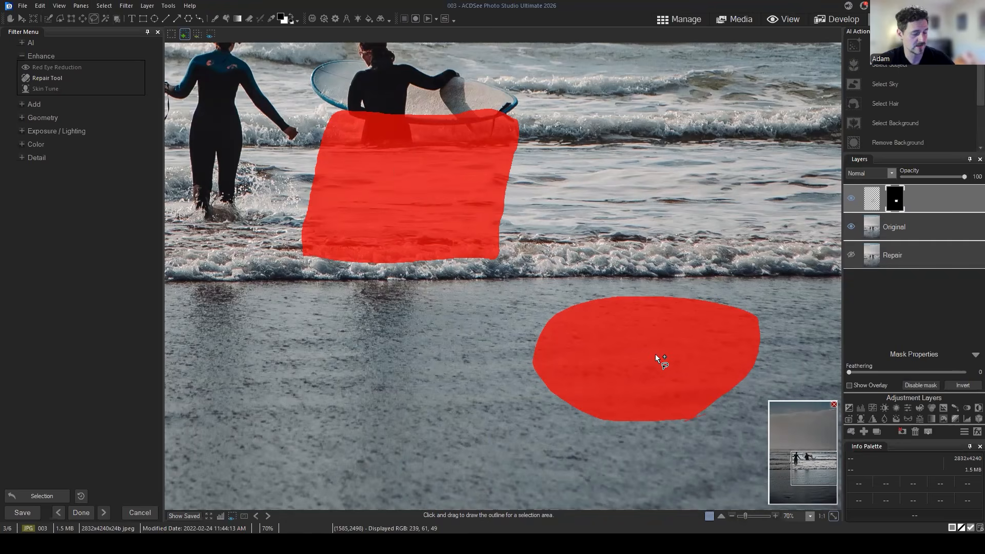
pyautogui.hotkey('ctrl', 'c')
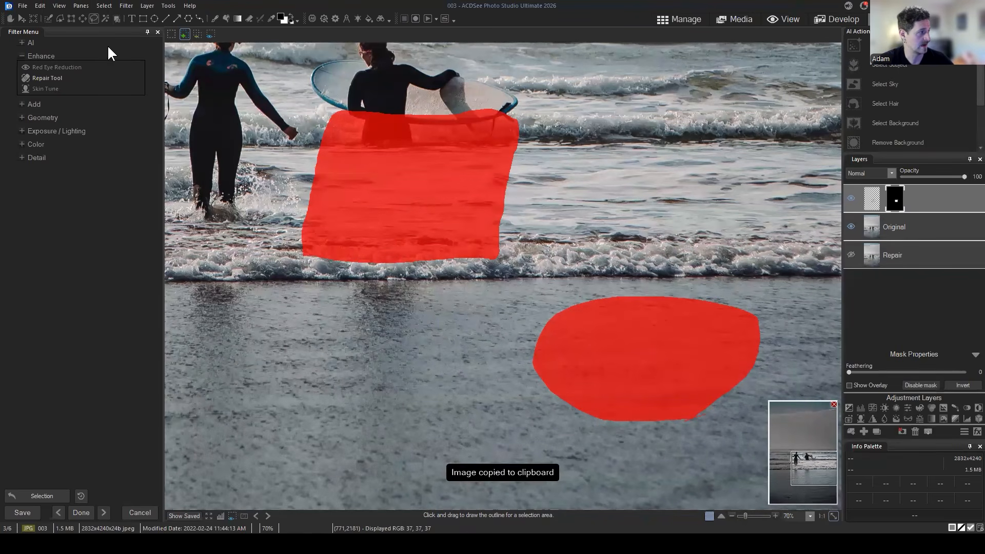
pyautogui.click(105, 6)
pyautogui.click(106, 28)
pyautogui.hotkey('ctrl', 'v')
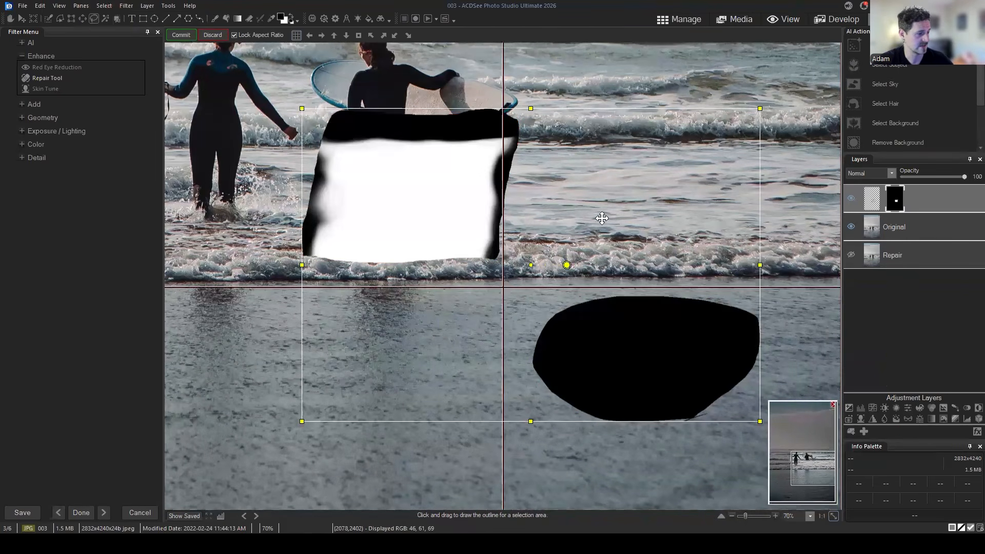
pyautogui.click(212, 35)
pyautogui.hotkey('ctrl', 'z')
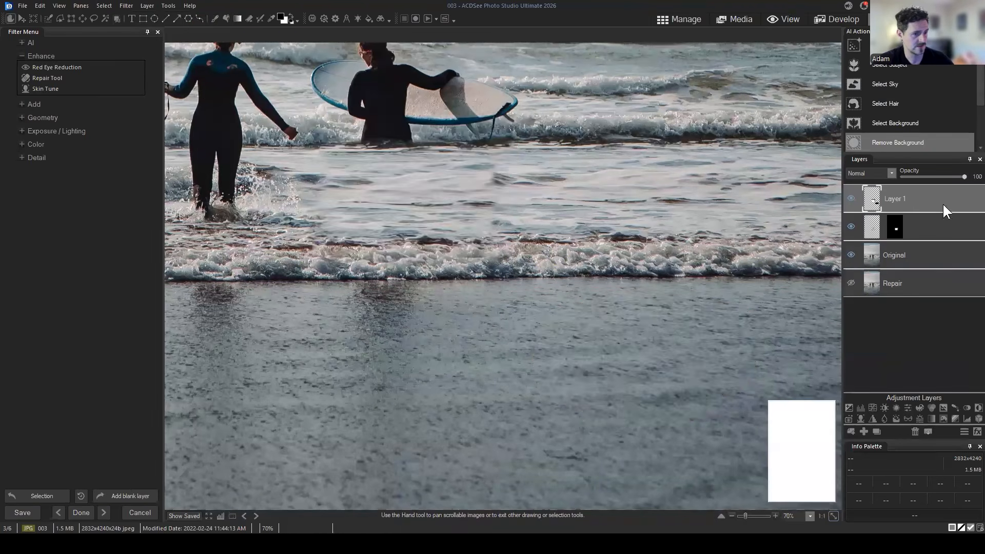
# On the Original layer, lasso a wide strip of foam and wet sand along the shoreline right of the reflections and copy it
pyautogui.click(906, 227)
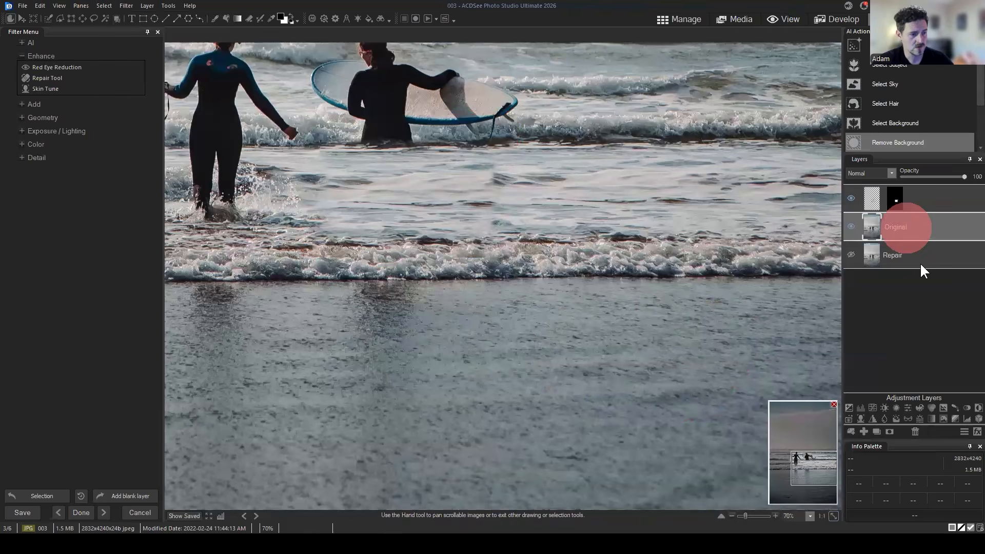
pyautogui.click(911, 222)
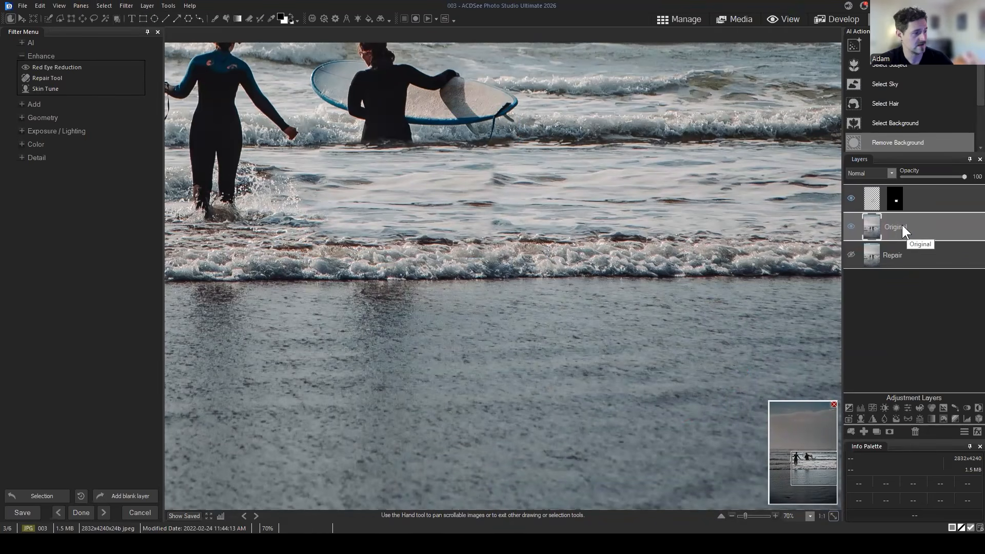
pyautogui.click(922, 221)
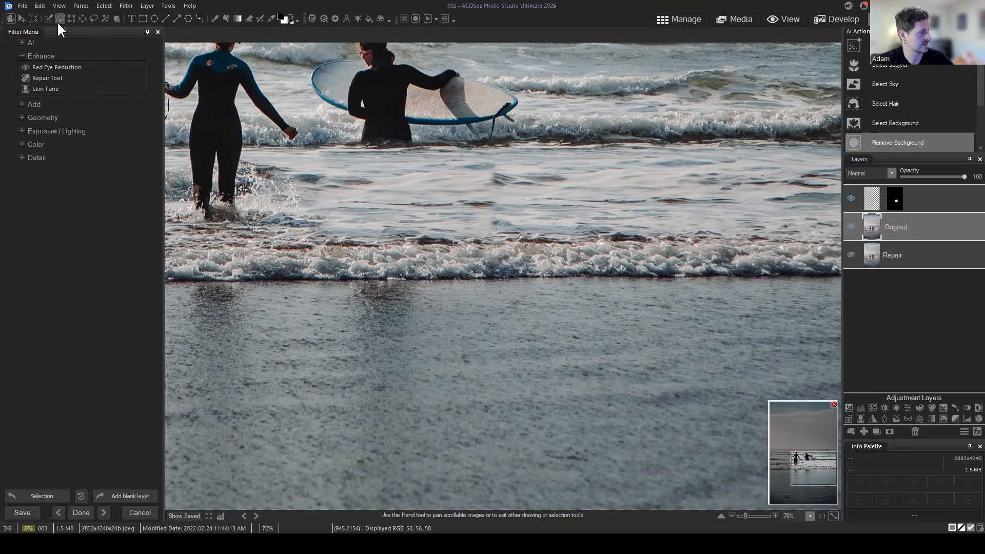
pyautogui.click(94, 19)
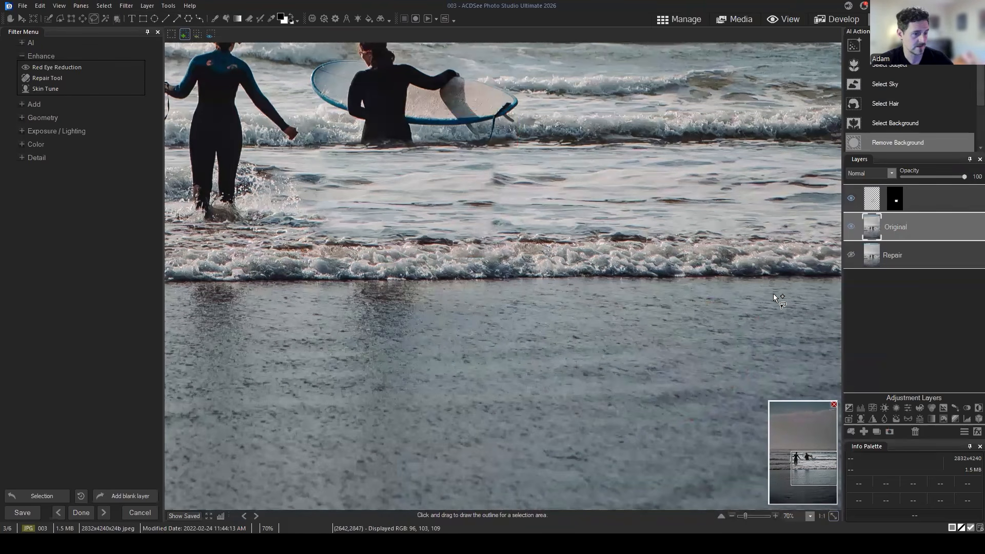
pyautogui.moveTo(785, 291)
pyautogui.mouseDown()
pyautogui.moveTo(534, 295)
pyautogui.moveTo(522, 259)
pyautogui.mouseUp()
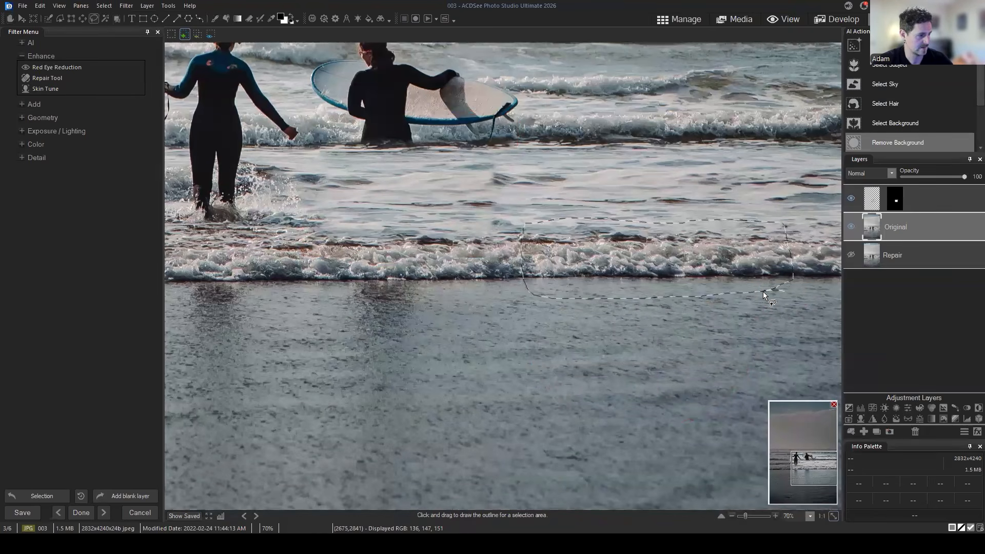
pyautogui.moveTo(762, 292); pyautogui.dragTo(762, 291)
pyautogui.hotkey('ctrl', 'c')
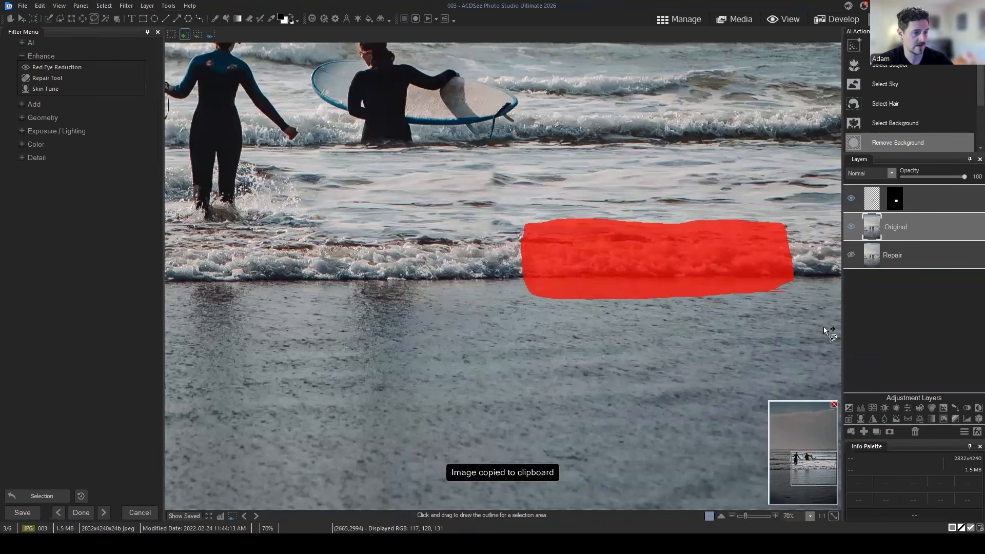
# Paste the shoreline strip above the Original layer, move it left over the top of the second surfer's reflection, and commit the placement
pyautogui.click(909, 226)
pyautogui.hotkey('ctrl', 'v')
pyautogui.moveTo(763, 253); pyautogui.dragTo(529, 257)
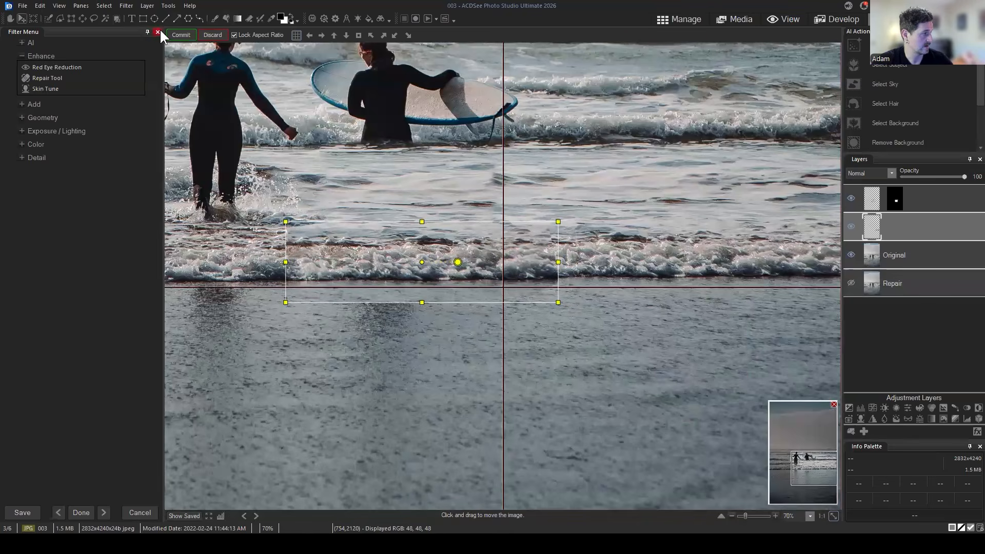
pyautogui.click(179, 34)
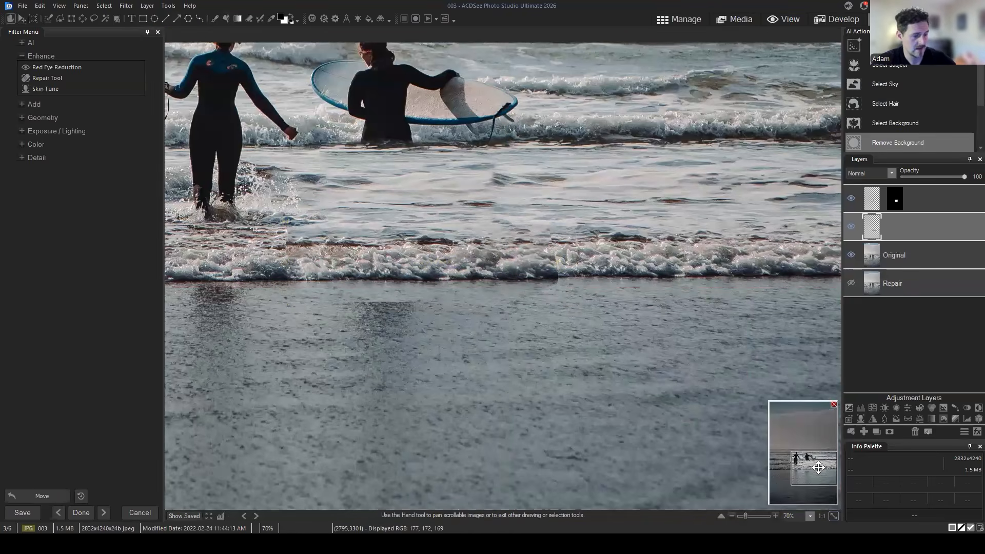
# Add a white layer mask to the pasted shoreline strip and toggle the strip's visibility to compare it with the original
pyautogui.moveTo(814, 462); pyautogui.dragTo(806, 466)
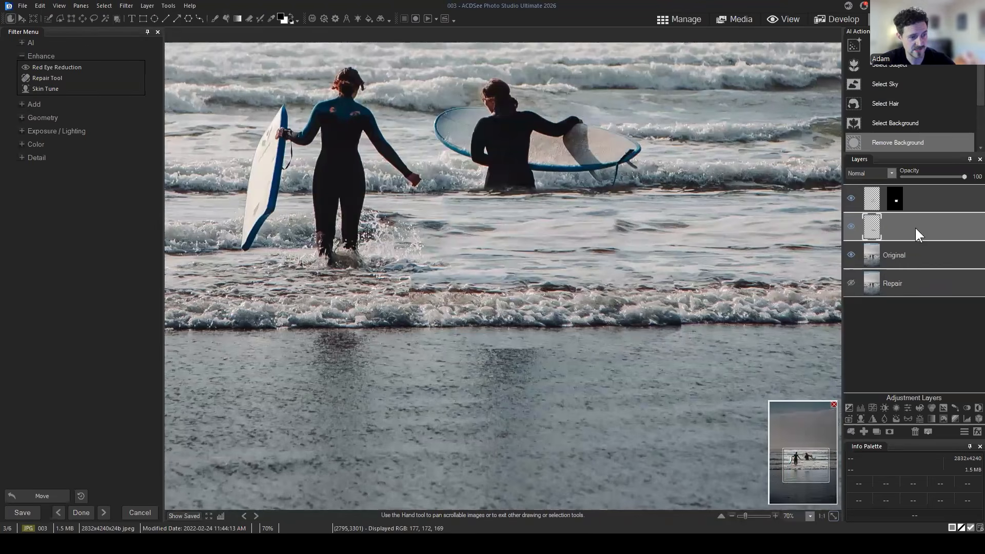
pyautogui.moveTo(916, 228)
pyautogui.mouseDown()
pyautogui.moveTo(904, 221)
pyautogui.moveTo(923, 188)
pyautogui.moveTo(910, 170)
pyautogui.mouseUp()
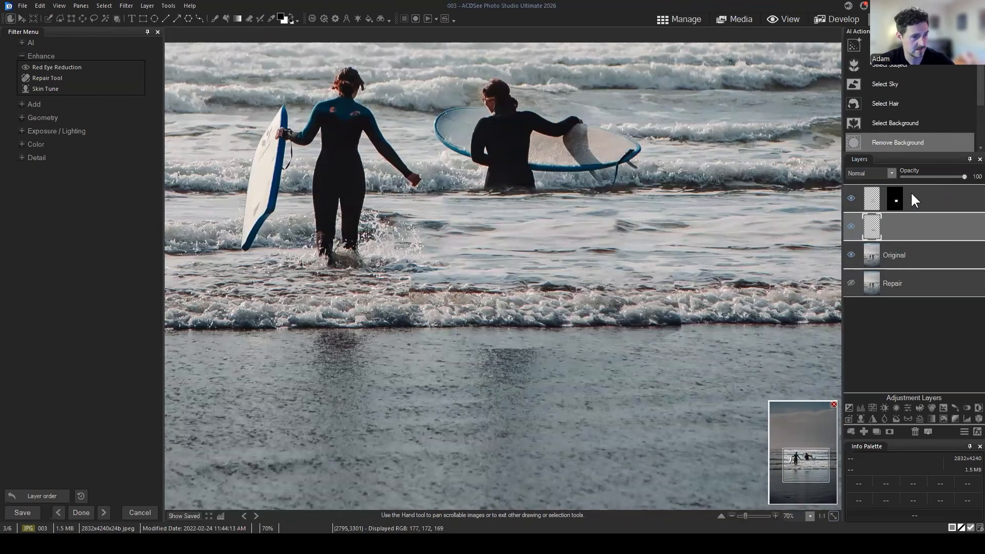
pyautogui.moveTo(949, 199)
pyautogui.mouseDown()
pyautogui.moveTo(949, 239)
pyautogui.moveTo(913, 182)
pyautogui.moveTo(932, 241)
pyautogui.moveTo(932, 201)
pyautogui.moveTo(917, 228)
pyautogui.moveTo(949, 196)
pyautogui.mouseUp()
pyautogui.click(891, 430)
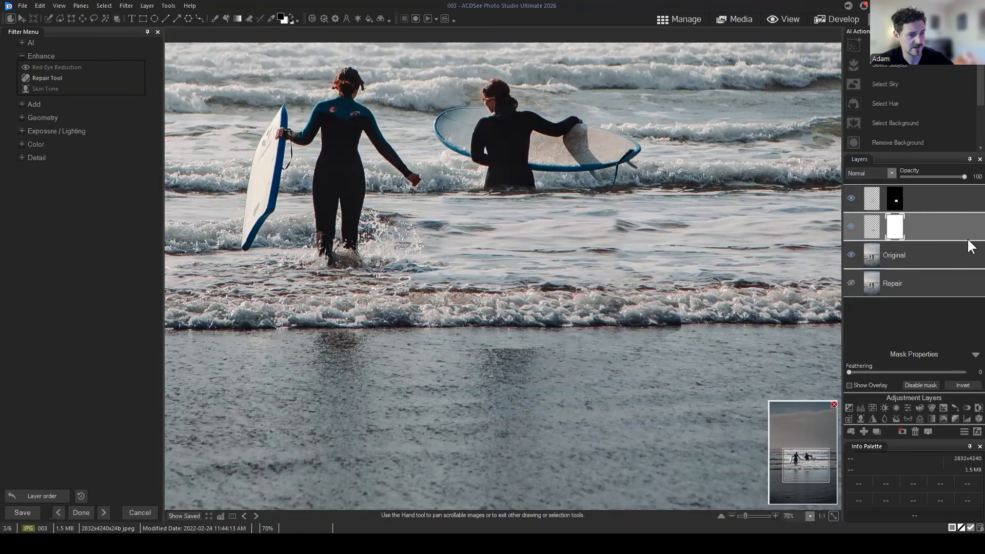
pyautogui.click(922, 217)
pyautogui.click(851, 226)
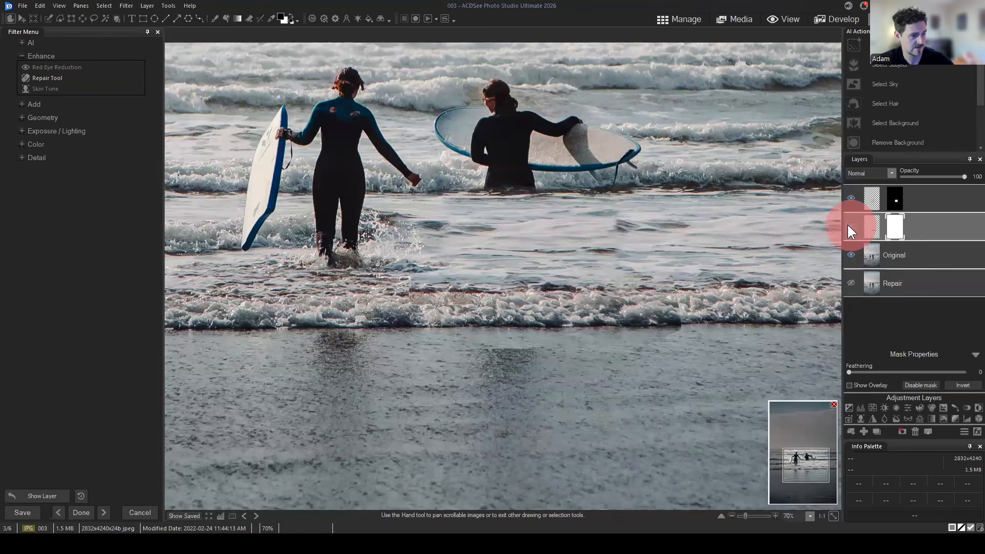
# Hide the top patch layer and toggle the second patch layer's visibility to compare the water with the original photo
pyautogui.click(849, 227)
pyautogui.click(850, 198)
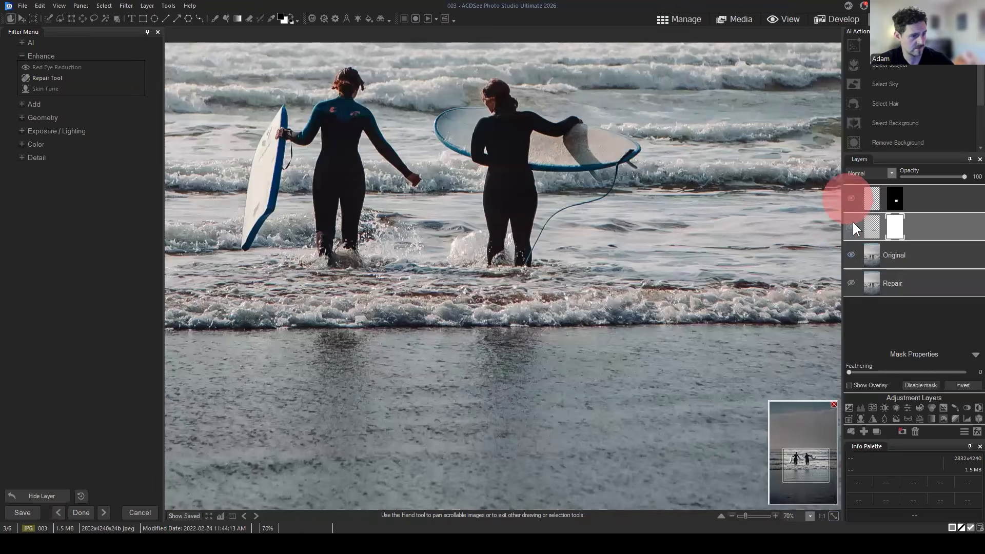
pyautogui.click(849, 227)
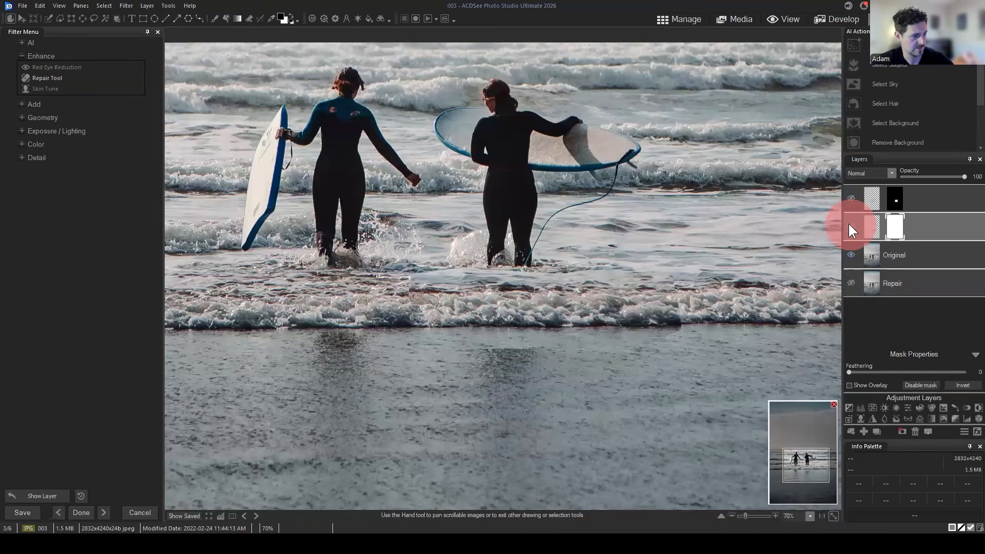
# Invert the second patch layer's mask from white to black
pyautogui.rightClick(890, 224)
pyautogui.click(900, 217)
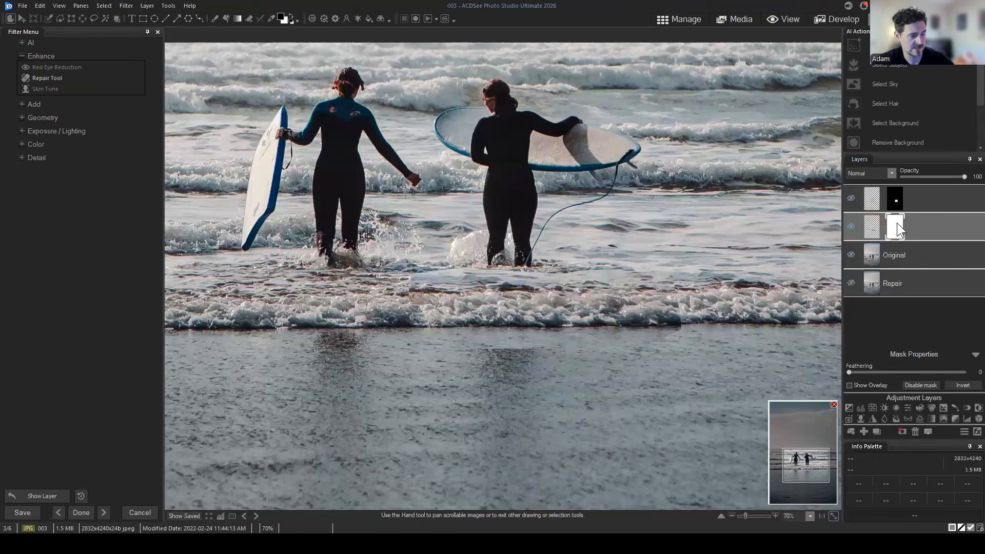
pyautogui.rightClick(894, 227)
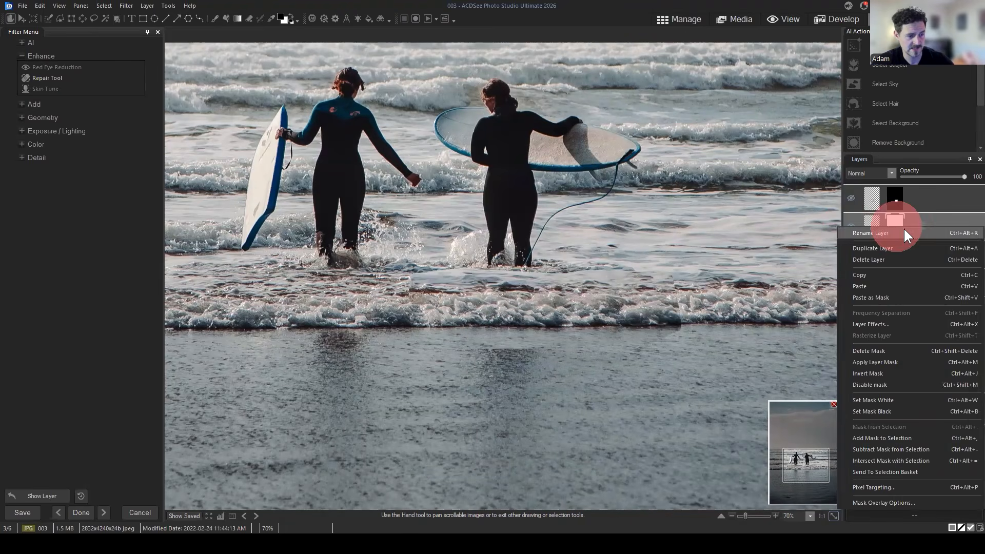
pyautogui.click(897, 220)
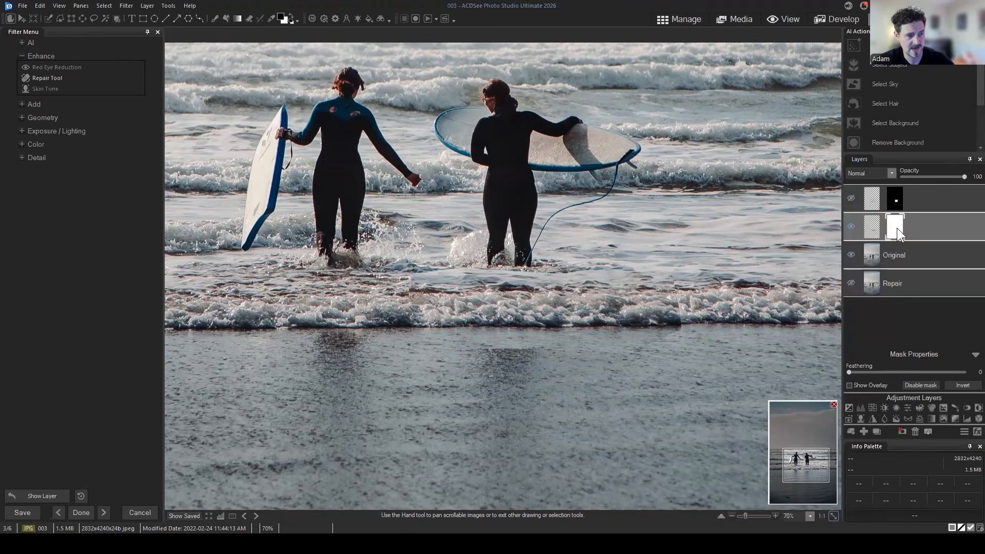
pyautogui.click(959, 386)
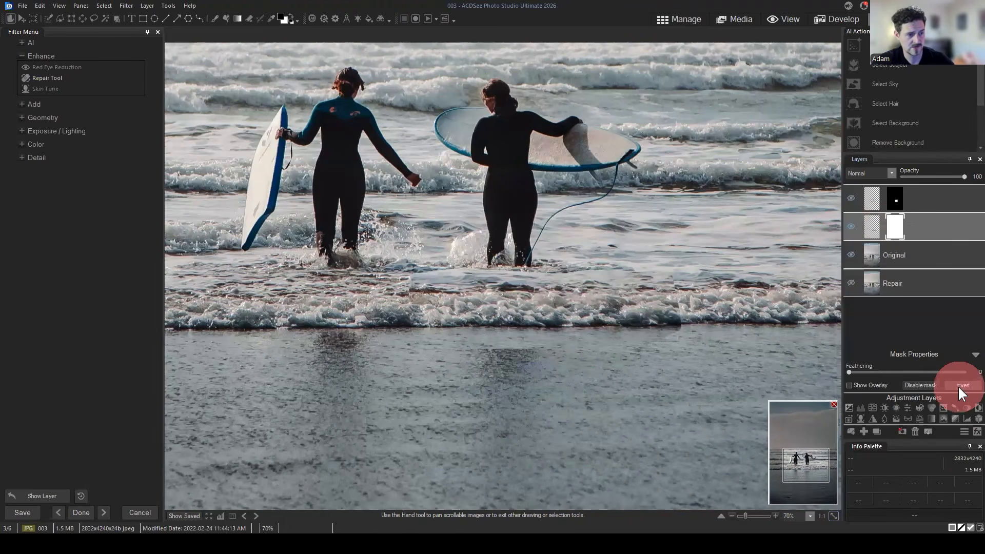
pyautogui.click(932, 225)
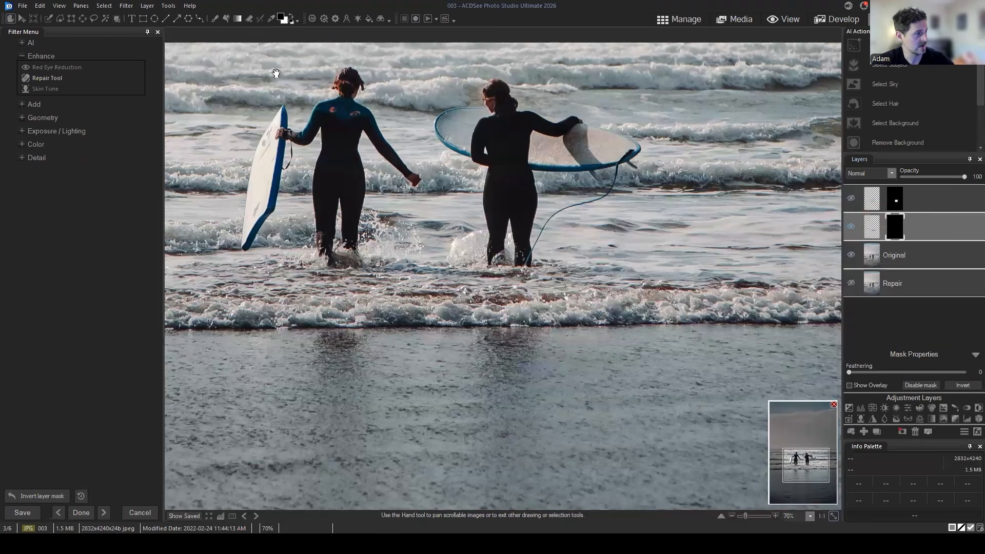
# Paint white with the Brush on the second patch layer's mask over the right surfer's legs, and show the top patch layer
pyautogui.click(215, 19)
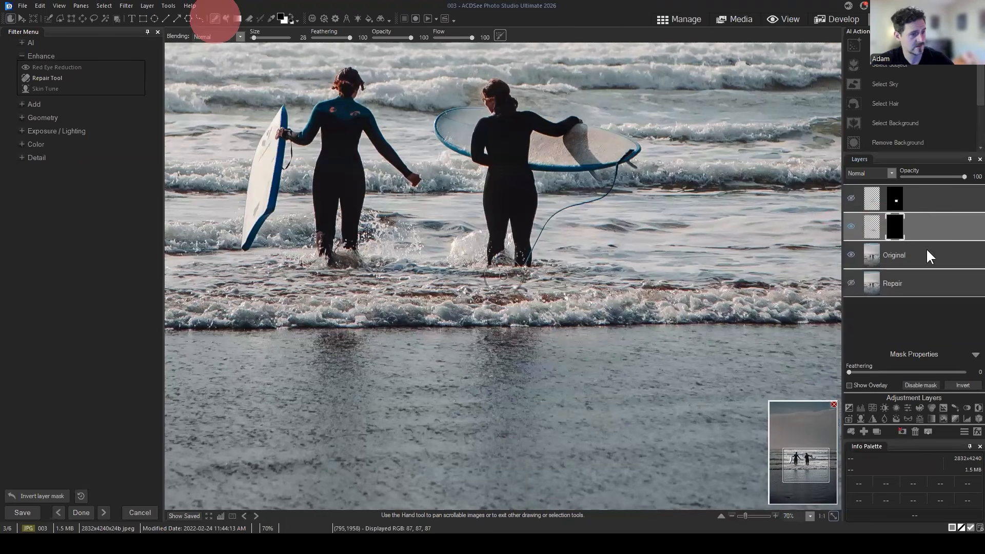
pyautogui.click(897, 224)
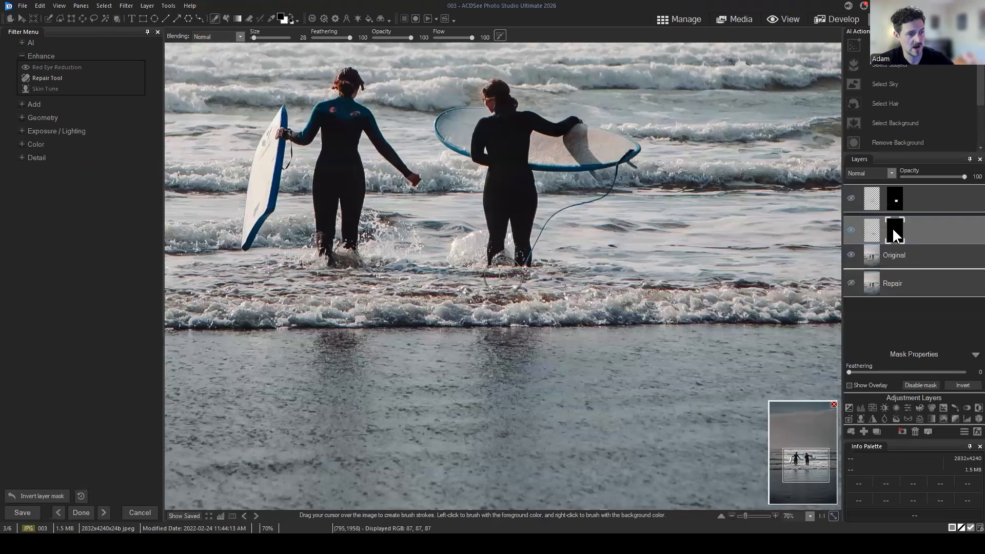
pyautogui.click(290, 15)
pyautogui.moveTo(664, 307)
pyautogui.mouseDown()
pyautogui.moveTo(590, 297)
pyautogui.moveTo(487, 314)
pyautogui.moveTo(420, 310)
pyautogui.moveTo(503, 329)
pyautogui.moveTo(583, 325)
pyautogui.moveTo(462, 330)
pyautogui.mouseUp()
pyautogui.click(851, 200)
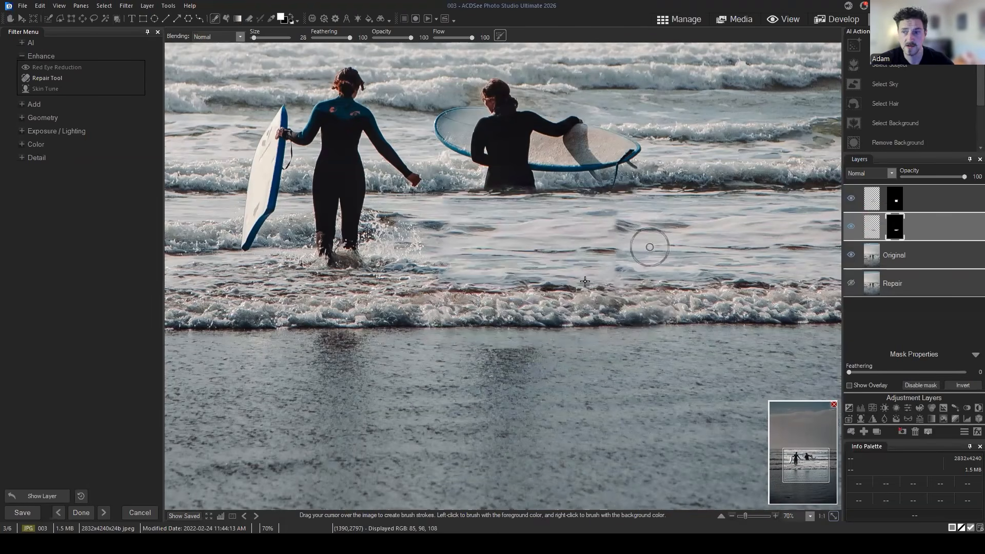
# On the Original layer, lasso a tall area of plain wet sand beside the right surfer's reflection
pyautogui.click(924, 255)
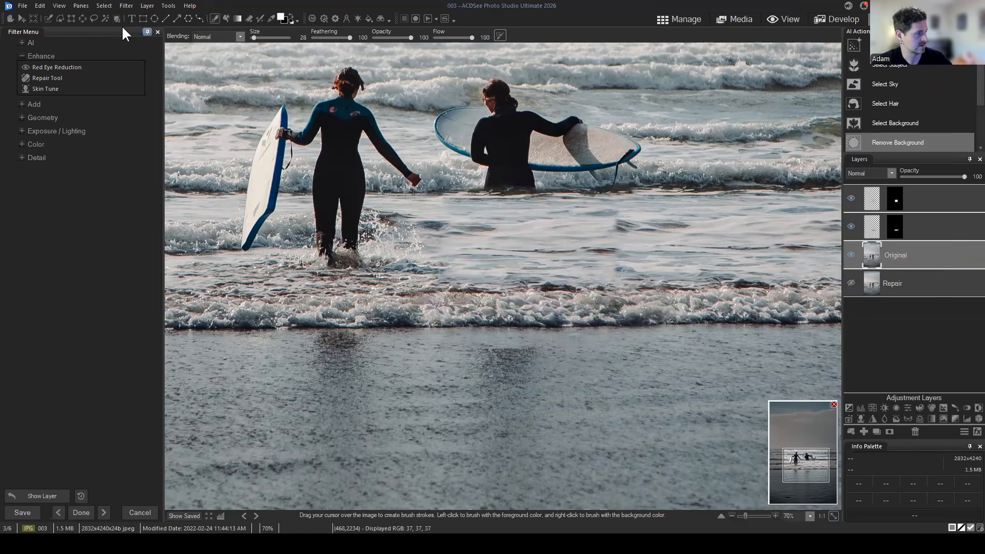
pyautogui.click(93, 18)
pyautogui.moveTo(807, 465); pyautogui.dragTo(816, 482)
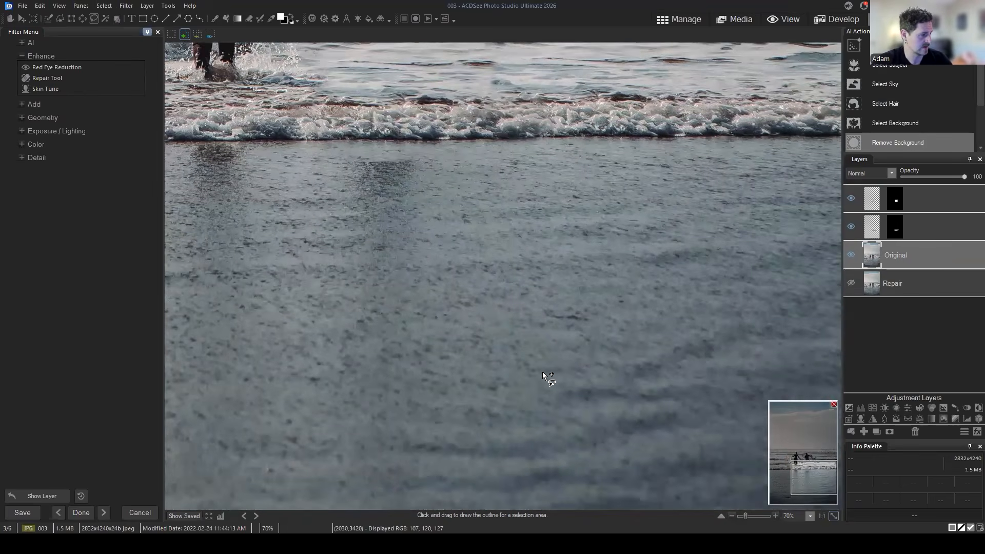
pyautogui.moveTo(488, 343); pyautogui.dragTo(480, 187)
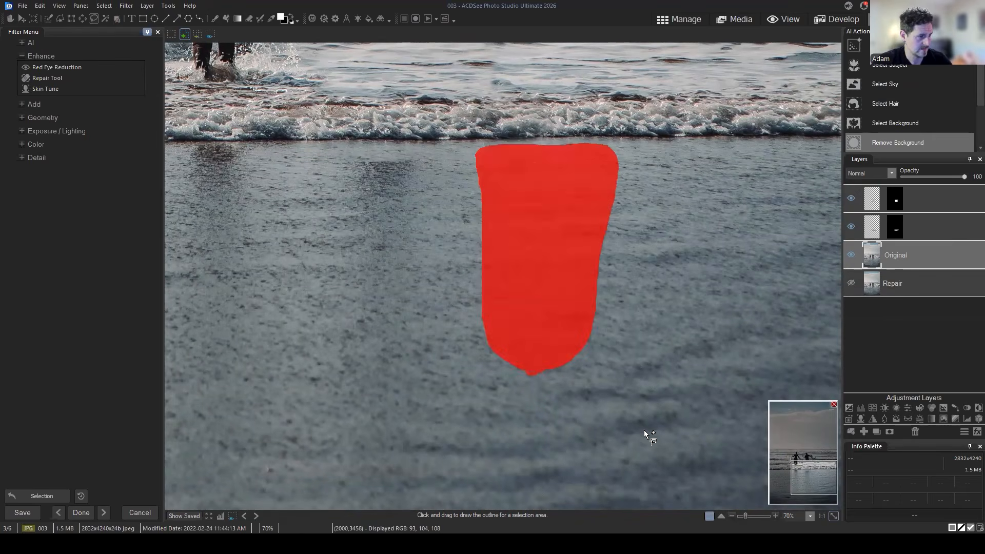
# Copy the sand selection to a new layer, place it over the right surfer's reflection, and toggle its visibility to compare
pyautogui.hotkey('ctrl', 'c')
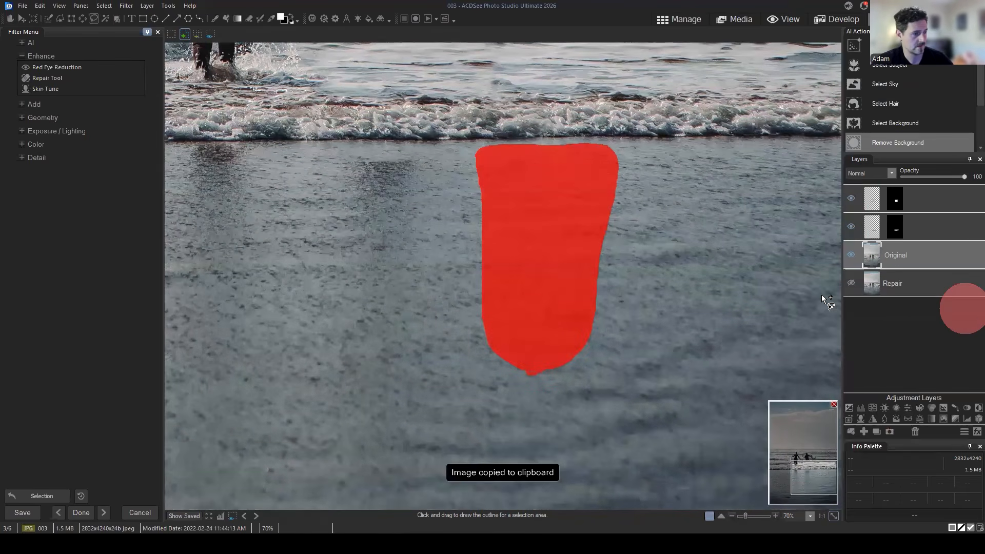
pyautogui.hotkey('ctrl', 'v')
pyautogui.moveTo(595, 233); pyautogui.dragTo(435, 222)
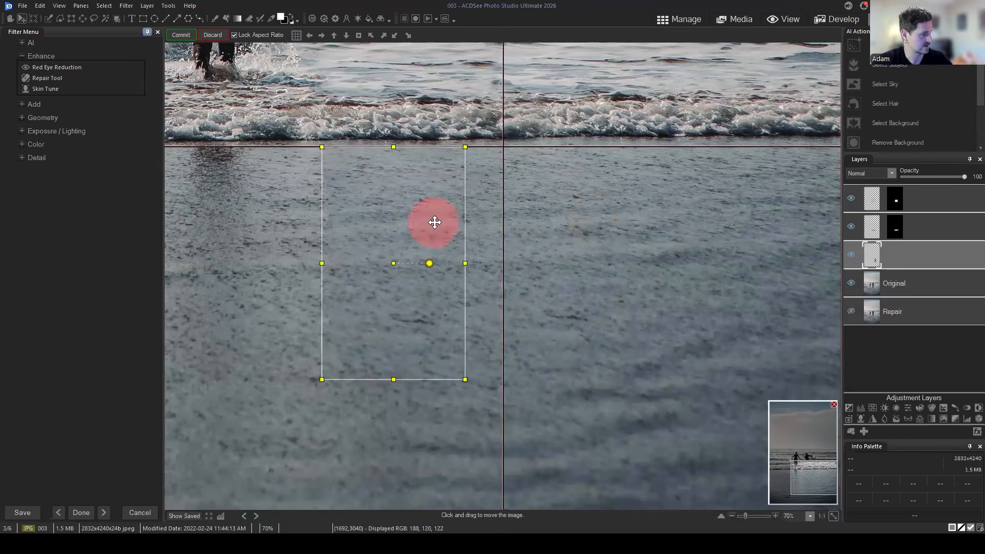
pyautogui.click(181, 35)
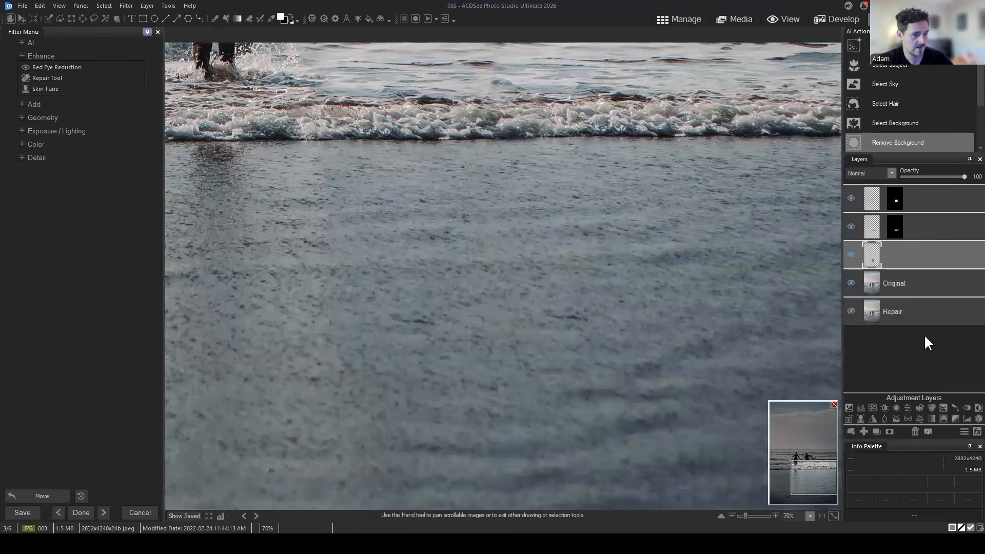
pyautogui.click(850, 255)
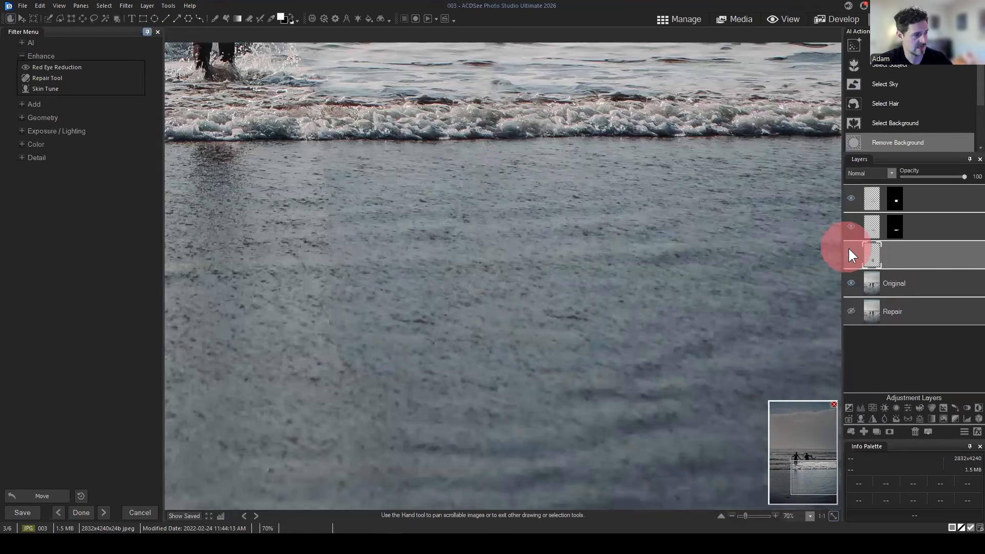
pyautogui.click(851, 250)
# Add a layer mask to the sand patch layer and invert it to black
pyautogui.click(888, 255)
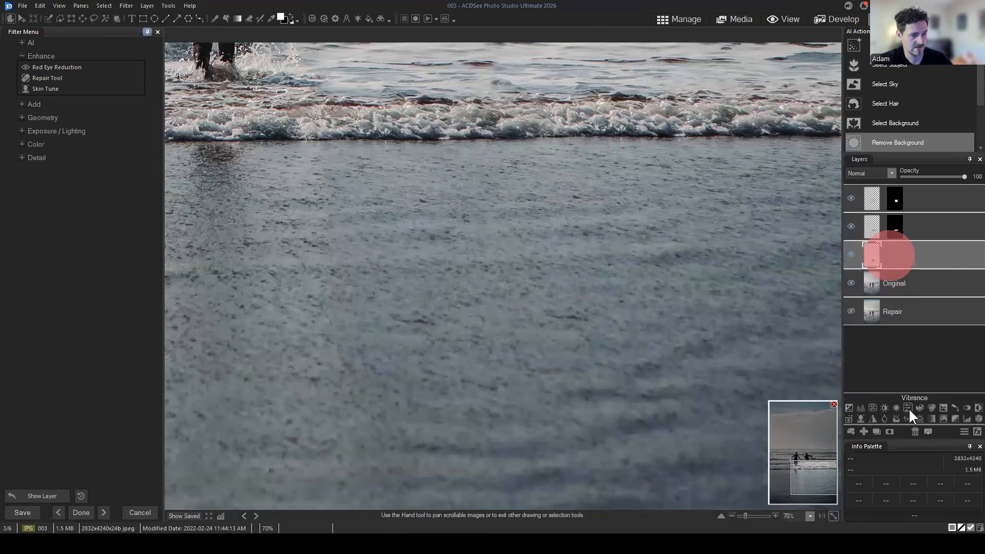
pyautogui.click(889, 432)
pyautogui.click(880, 293)
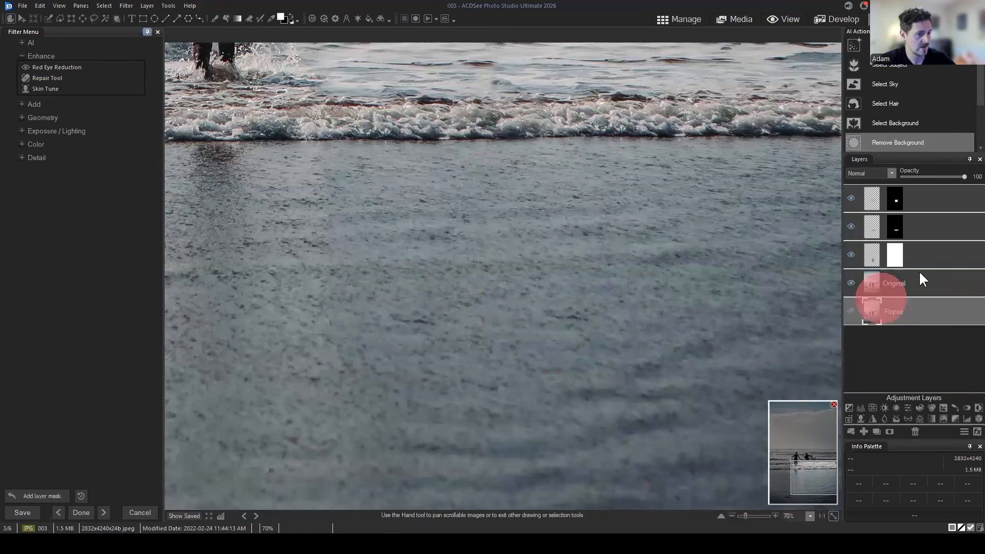
pyautogui.click(896, 251)
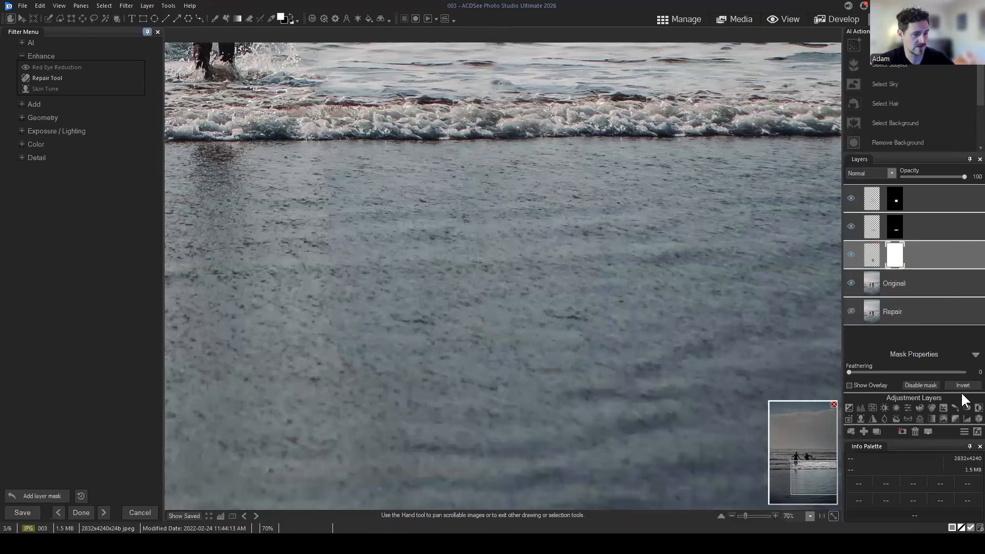
pyautogui.click(963, 388)
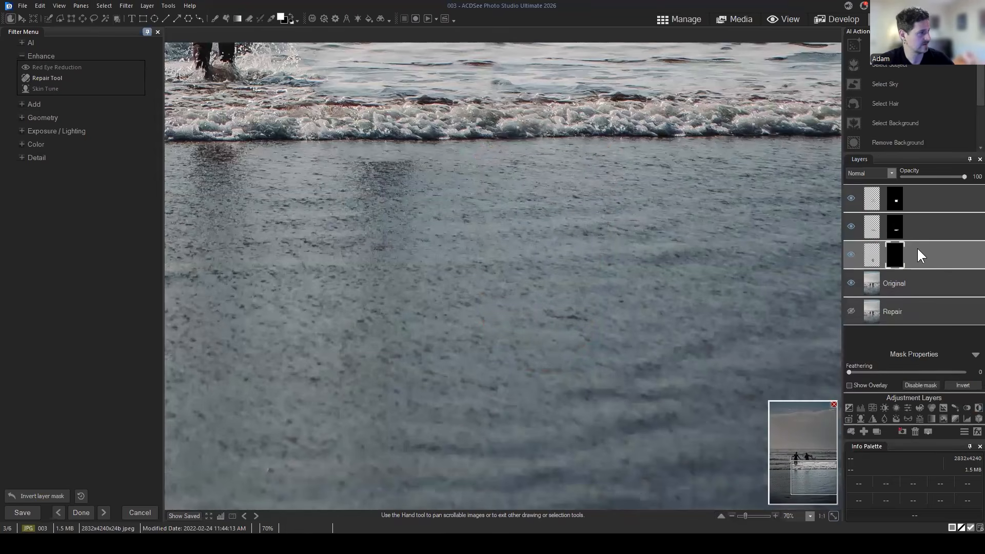
# Paint white with the Brush on the sand patch's mask over the right surfer's reflection, then select the Original layer
pyautogui.click(214, 19)
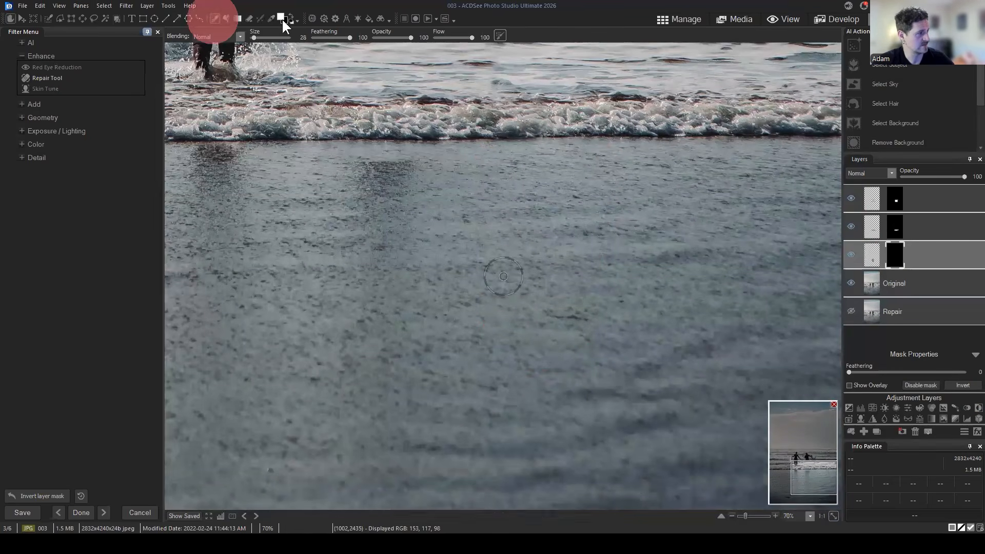
pyautogui.scroll(-5, 401, 183)
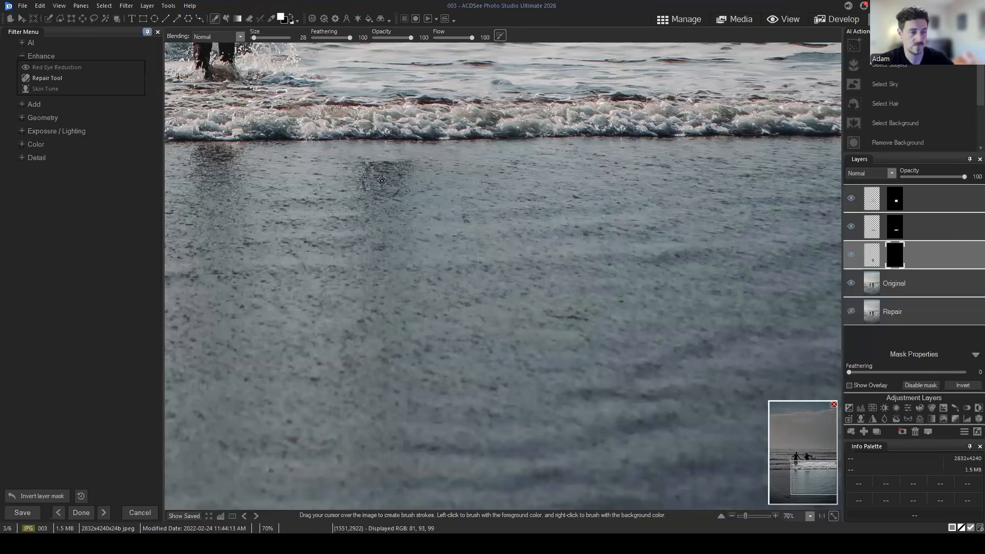
pyautogui.moveTo(405, 168)
pyautogui.mouseDown()
pyautogui.moveTo(412, 176)
pyautogui.moveTo(387, 171)
pyautogui.moveTo(375, 226)
pyautogui.moveTo(431, 239)
pyautogui.moveTo(405, 286)
pyautogui.moveTo(378, 292)
pyautogui.moveTo(380, 328)
pyautogui.mouseUp()
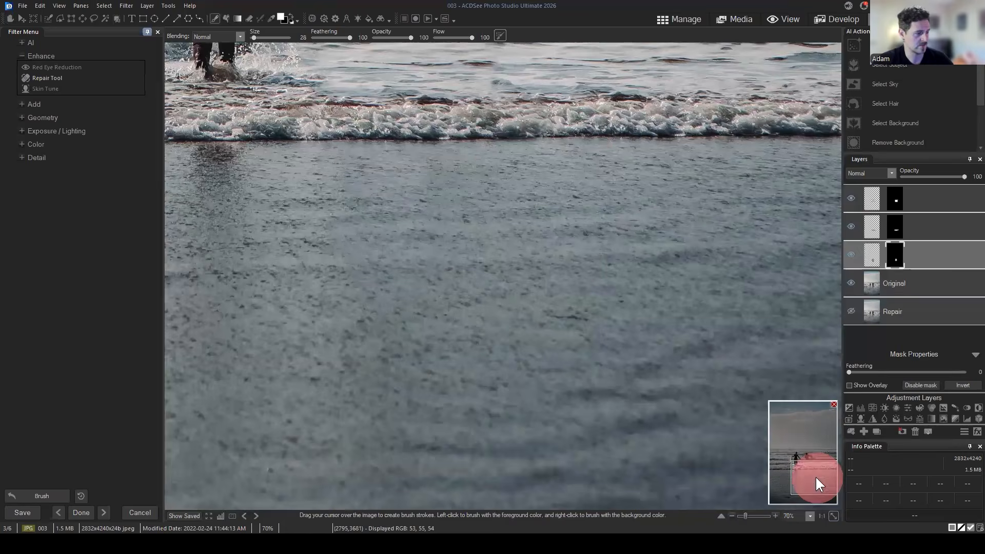
pyautogui.moveTo(816, 478)
pyautogui.mouseDown()
pyautogui.moveTo(814, 458)
pyautogui.moveTo(789, 468)
pyautogui.moveTo(818, 465)
pyautogui.moveTo(767, 459)
pyautogui.moveTo(792, 468)
pyautogui.moveTo(780, 472)
pyautogui.moveTo(796, 463)
pyautogui.moveTo(777, 472)
pyautogui.moveTo(800, 478)
pyautogui.mouseUp()
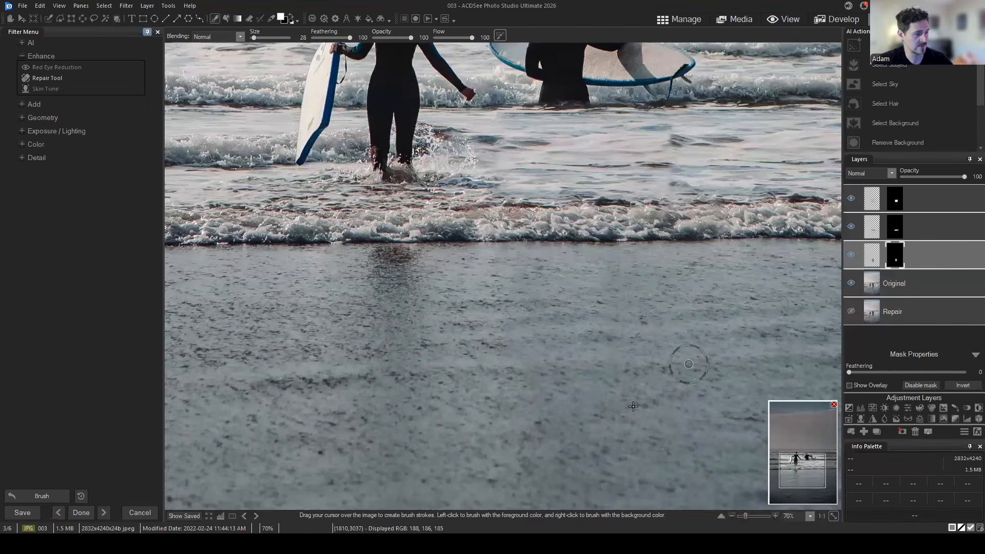
pyautogui.click(916, 286)
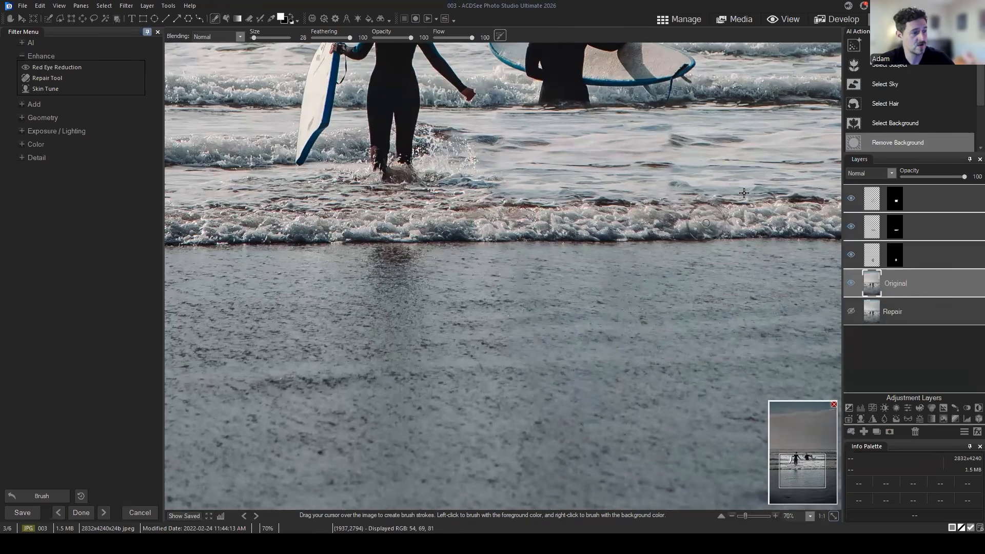
pyautogui.moveTo(808, 463); pyautogui.dragTo(808, 471)
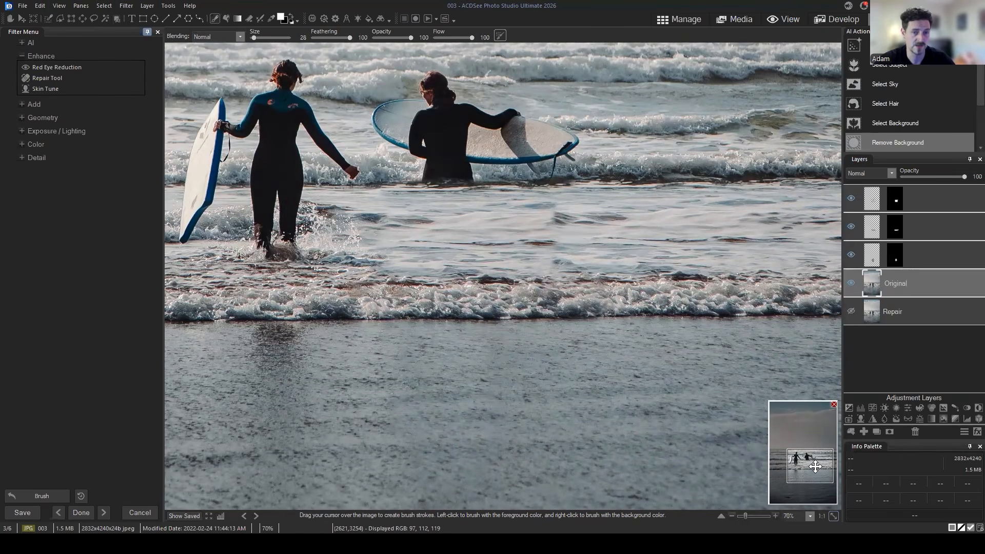
pyautogui.moveTo(809, 470); pyautogui.dragTo(799, 465)
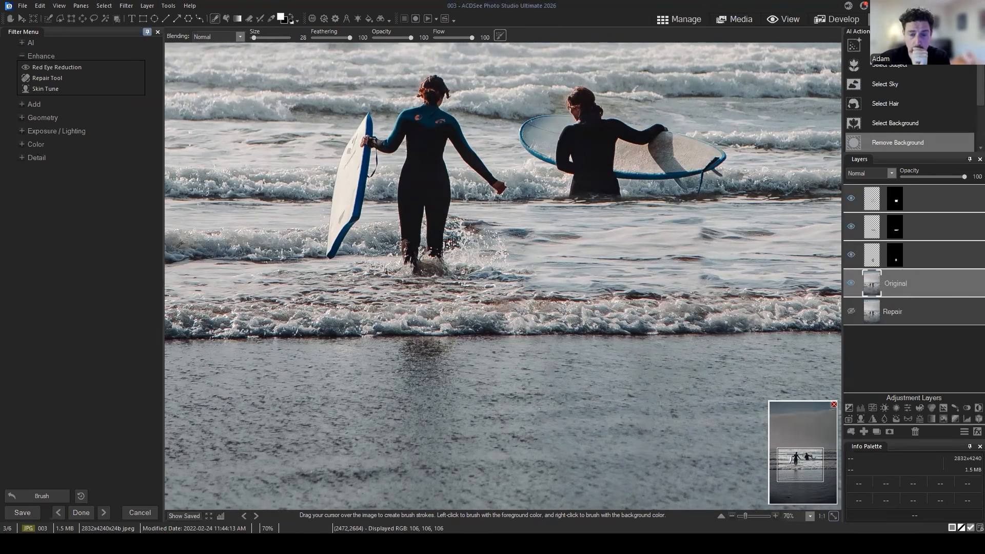
pyautogui.moveTo(800, 465); pyautogui.dragTo(810, 463)
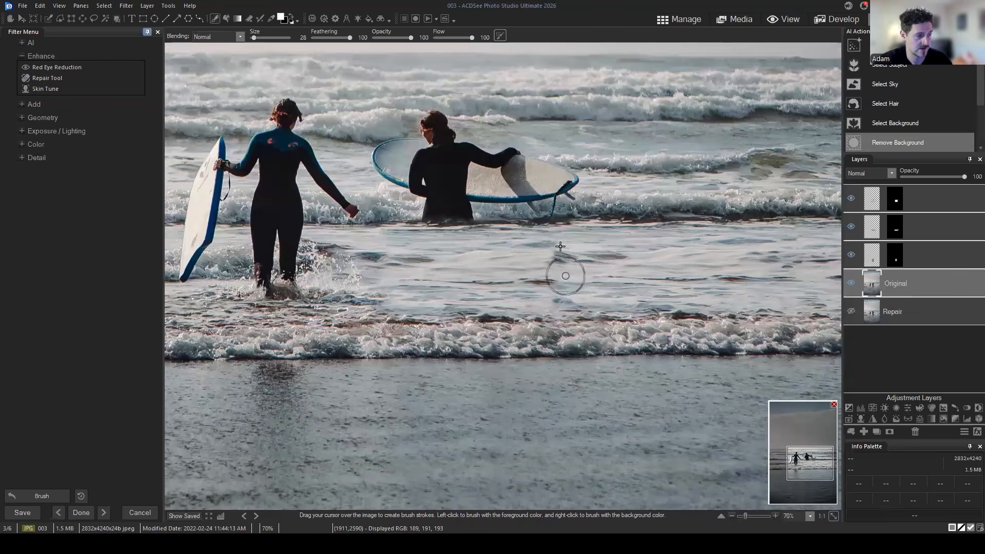
pyautogui.moveTo(813, 470); pyautogui.dragTo(808, 471)
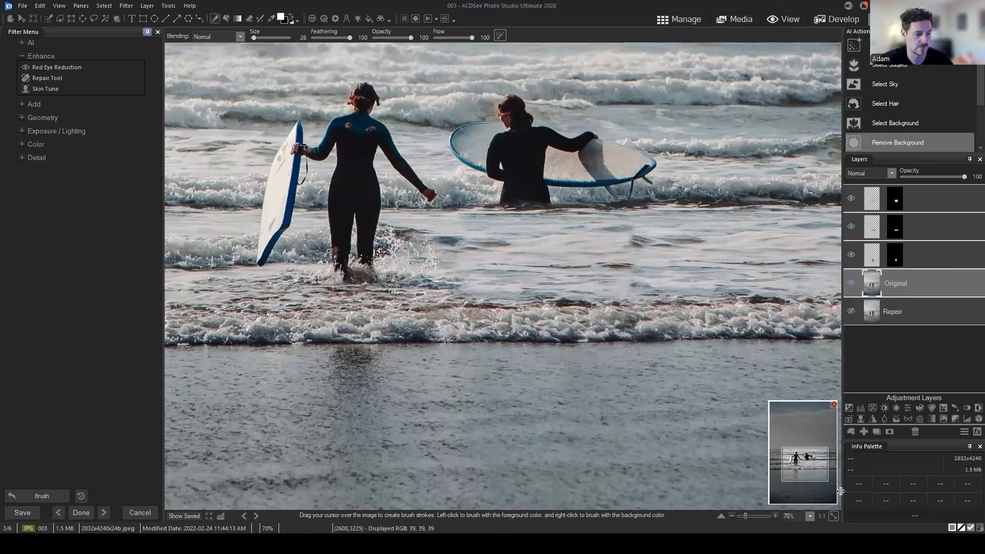
pyautogui.moveTo(793, 468); pyautogui.dragTo(812, 464)
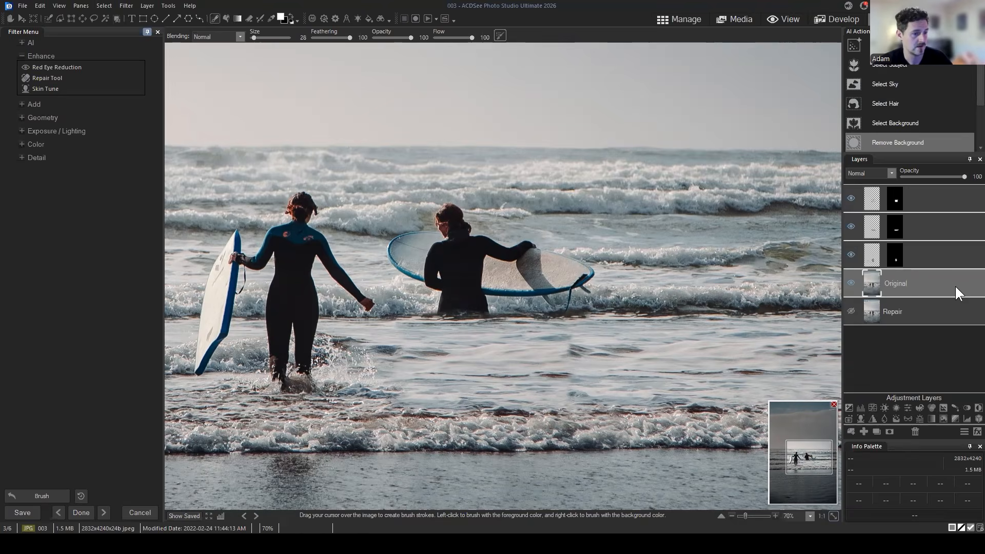
# Lasso a wide area of waves on the Original layer beside the left surfer's board
pyautogui.moveTo(809, 457); pyautogui.dragTo(770, 468)
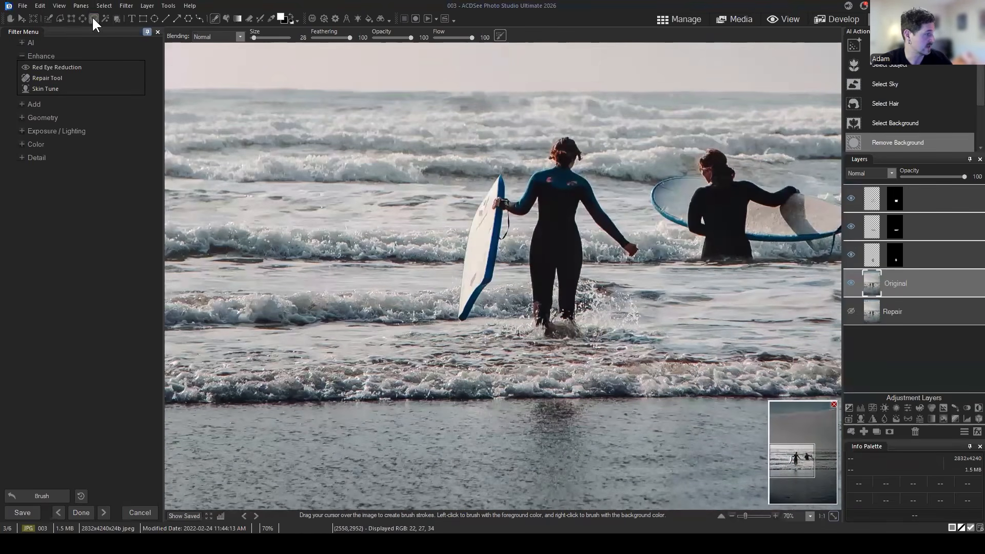
pyautogui.click(93, 19)
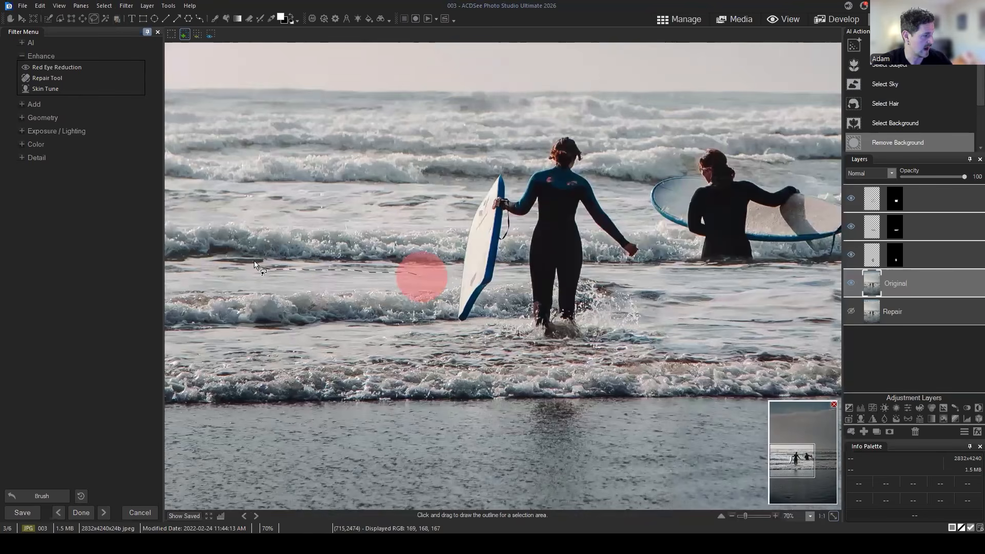
pyautogui.moveTo(255, 265)
pyautogui.mouseDown()
pyautogui.moveTo(259, 183)
pyautogui.moveTo(277, 162)
pyautogui.mouseUp()
pyautogui.moveTo(428, 279); pyautogui.dragTo(430, 280)
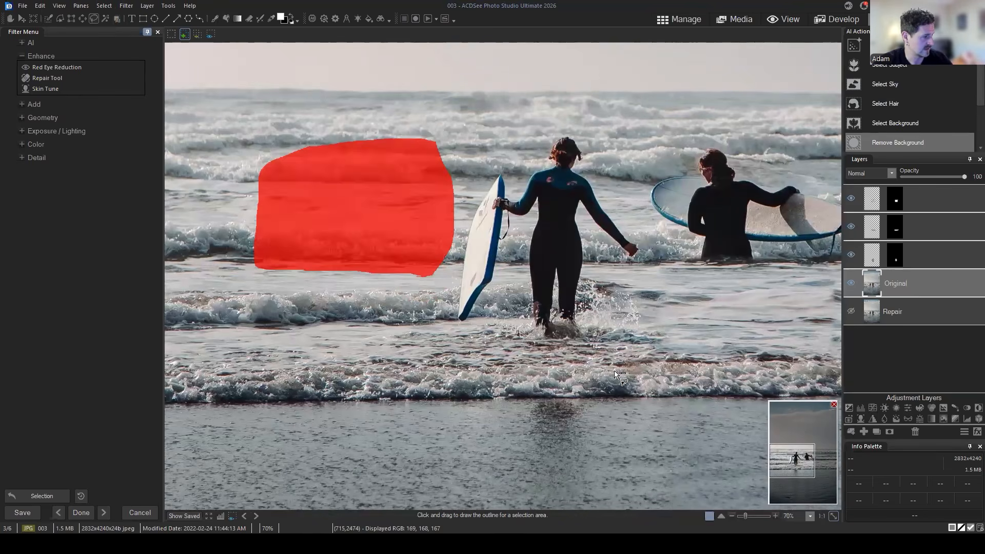
# Copy the selected waves to a new layer, move the patch over the right surfer with a slight rotation, and commit it
pyautogui.hotkey('ctrl', 'c')
pyautogui.hotkey('ctrl', 'v')
pyautogui.moveTo(392, 220)
pyautogui.mouseDown()
pyautogui.moveTo(790, 211)
pyautogui.moveTo(780, 235)
pyautogui.moveTo(792, 225)
pyautogui.moveTo(772, 208)
pyautogui.mouseUp()
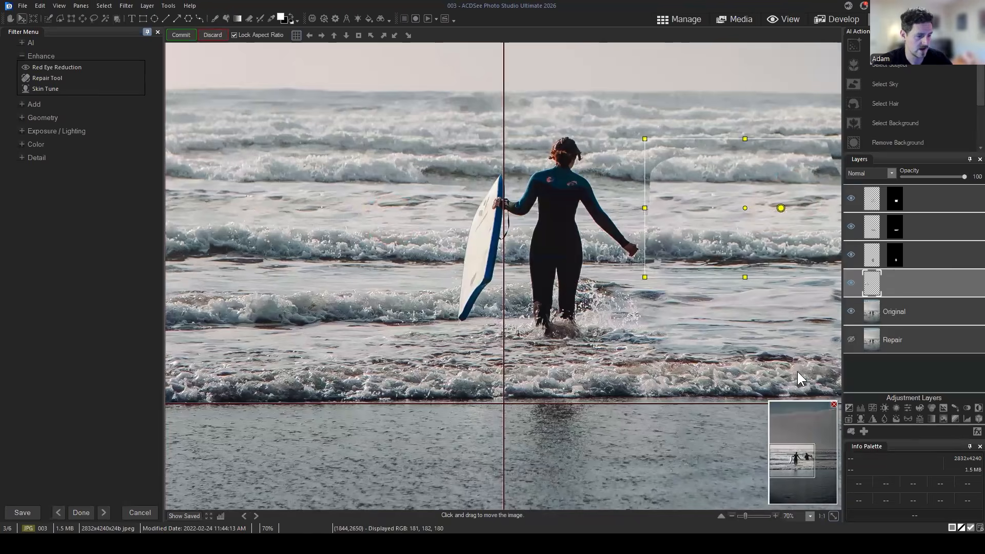
pyautogui.click(811, 461)
pyautogui.moveTo(811, 462); pyautogui.dragTo(810, 457)
pyautogui.moveTo(464, 304); pyautogui.dragTo(470, 272)
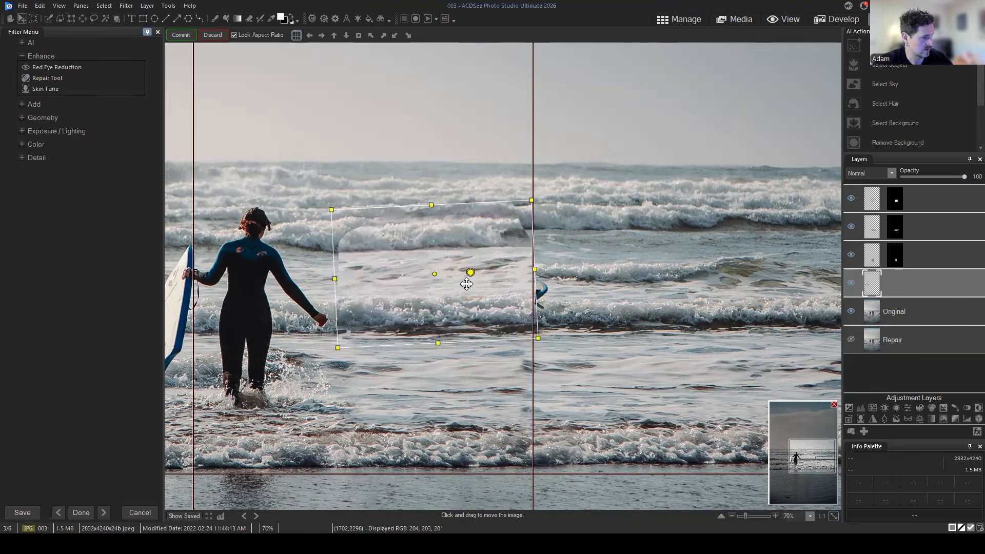
pyautogui.click(180, 35)
pyautogui.moveTo(457, 302); pyautogui.dragTo(787, 273)
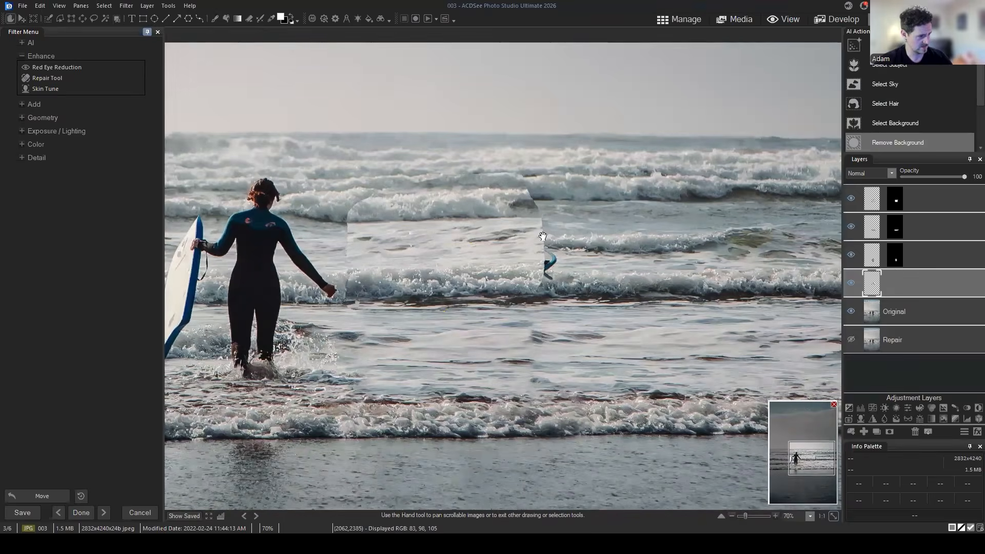
pyautogui.moveTo(543, 236); pyautogui.dragTo(620, 238)
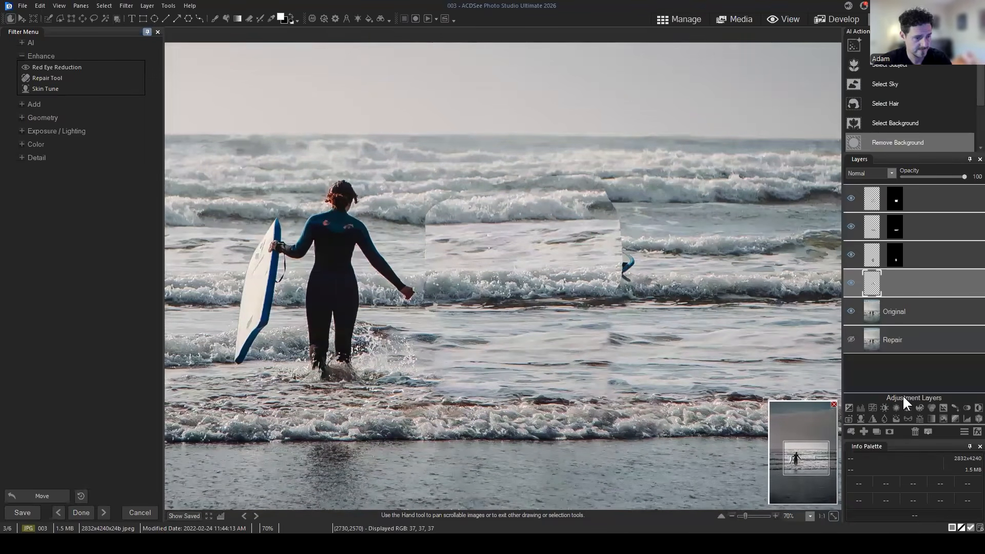
# Add a layer mask to the new wave patch layer and set the mask to black
pyautogui.click(890, 431)
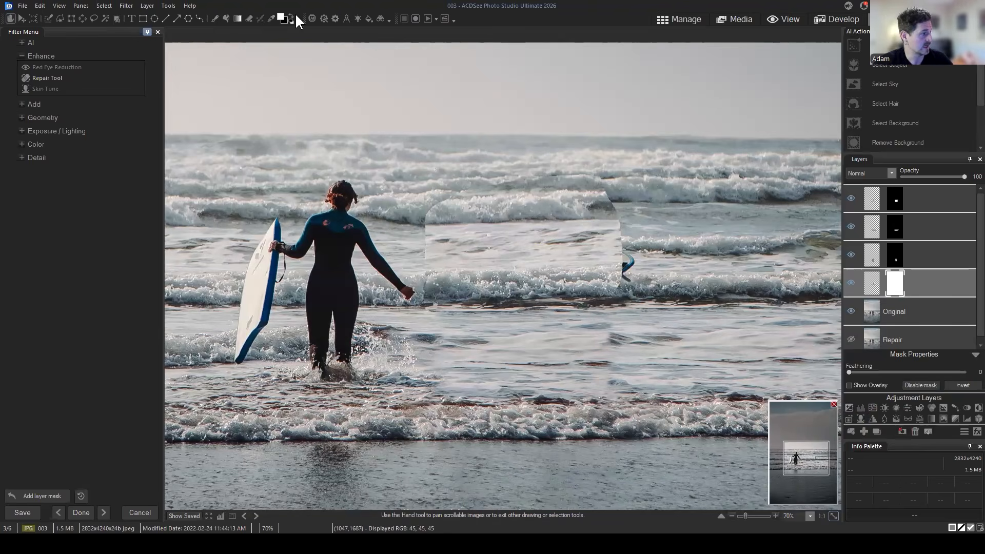
pyautogui.moveTo(897, 279); pyautogui.dragTo(896, 283)
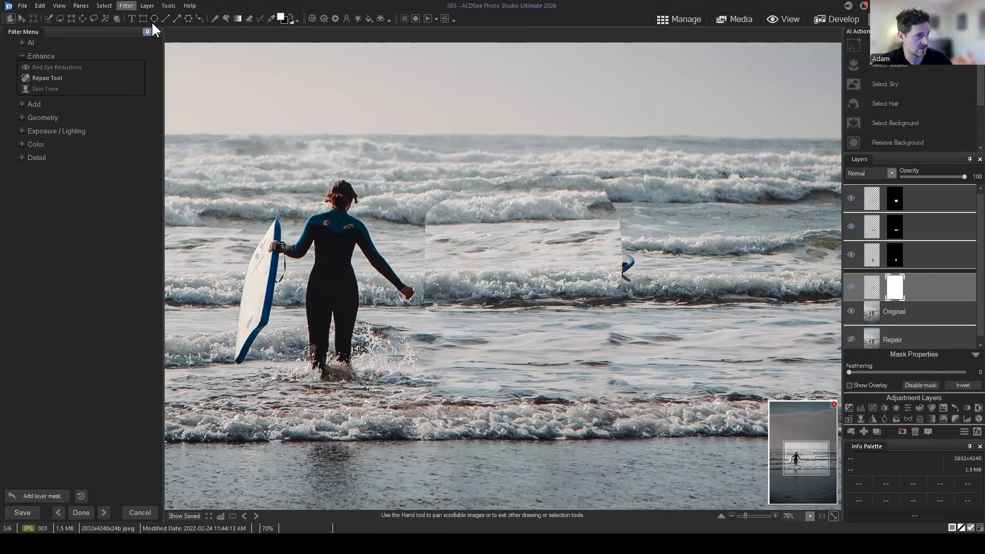
pyautogui.rightClick(894, 282)
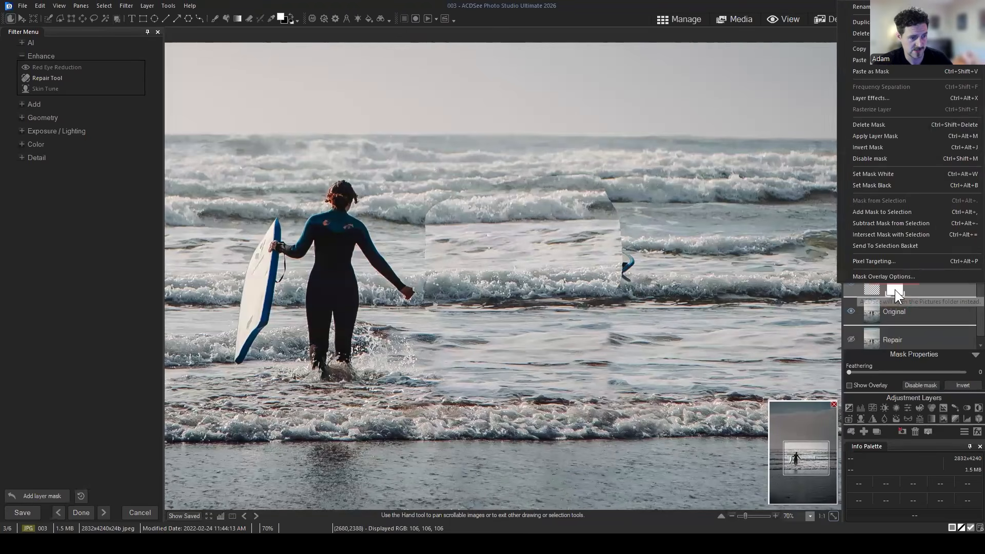
pyautogui.click(896, 287)
pyautogui.rightClick(895, 283)
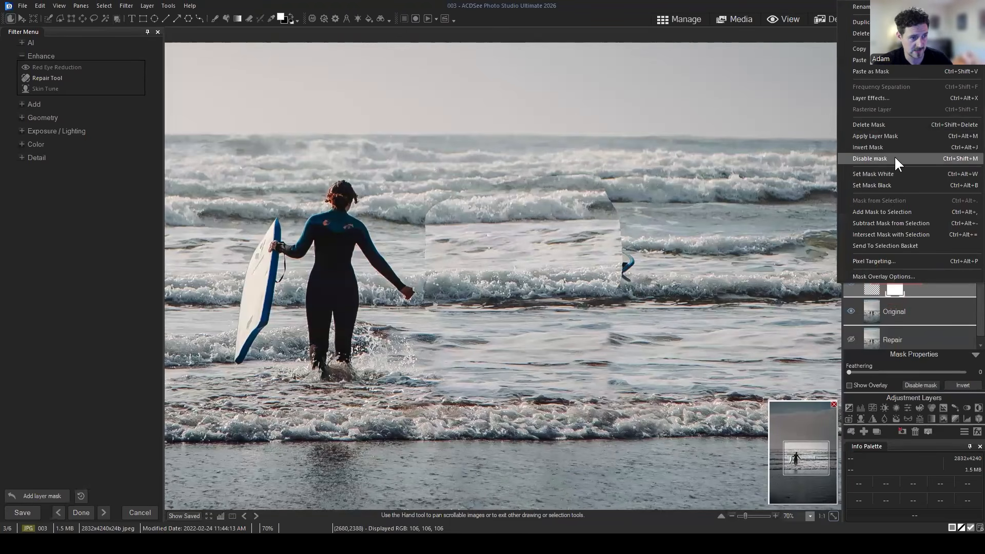
pyautogui.click(891, 183)
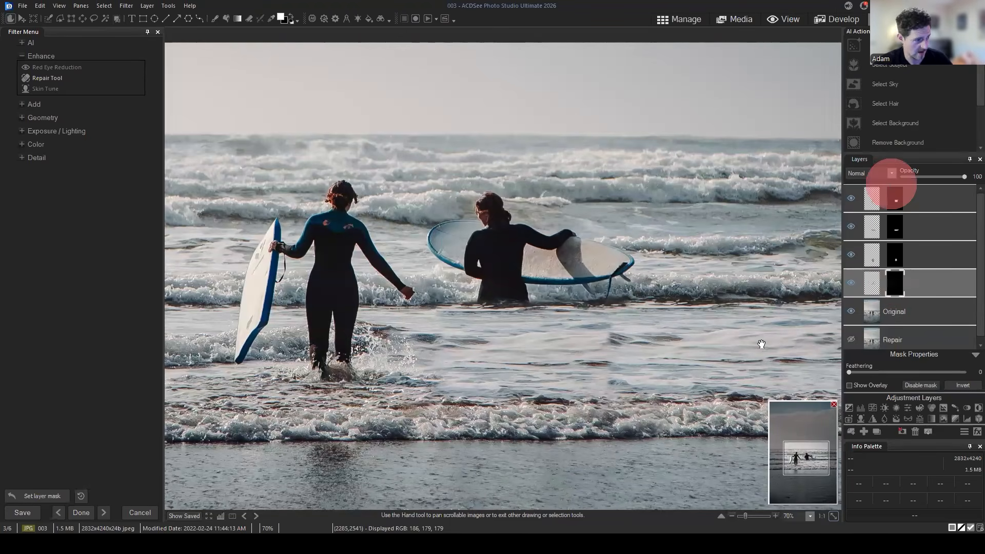
# Brush white on the wave patch's mask over the right surfer's body and board, then delete the mask
pyautogui.click(215, 18)
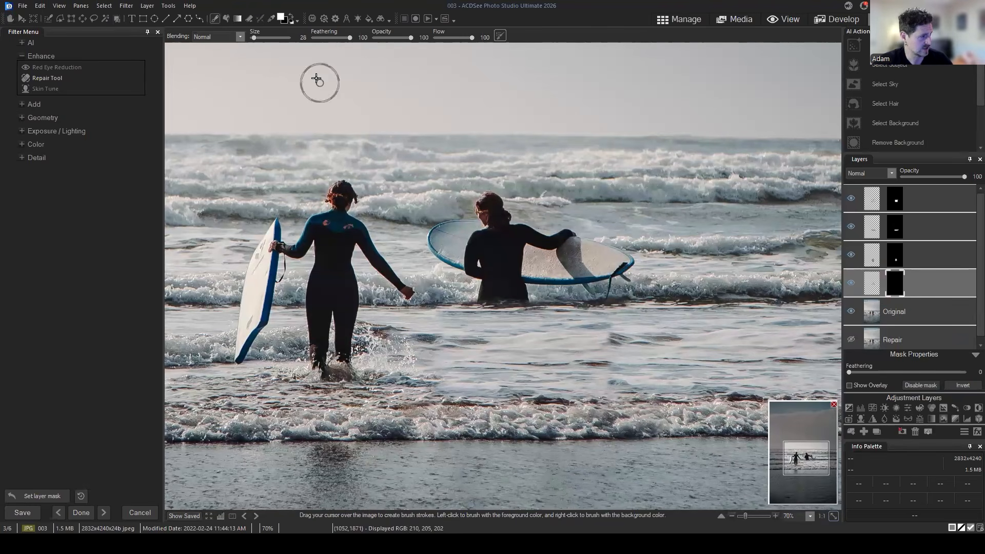
pyautogui.moveTo(461, 291)
pyautogui.mouseDown()
pyautogui.moveTo(544, 294)
pyautogui.moveTo(459, 287)
pyautogui.moveTo(622, 285)
pyautogui.moveTo(590, 288)
pyautogui.moveTo(613, 283)
pyautogui.mouseUp()
pyautogui.moveTo(472, 271)
pyautogui.mouseDown()
pyautogui.moveTo(433, 255)
pyautogui.moveTo(464, 261)
pyautogui.moveTo(451, 244)
pyautogui.moveTo(483, 232)
pyautogui.moveTo(448, 244)
pyautogui.moveTo(456, 276)
pyautogui.moveTo(436, 245)
pyautogui.moveTo(512, 240)
pyautogui.moveTo(477, 248)
pyautogui.moveTo(524, 259)
pyautogui.moveTo(537, 254)
pyautogui.moveTo(536, 236)
pyautogui.moveTo(572, 248)
pyautogui.mouseUp()
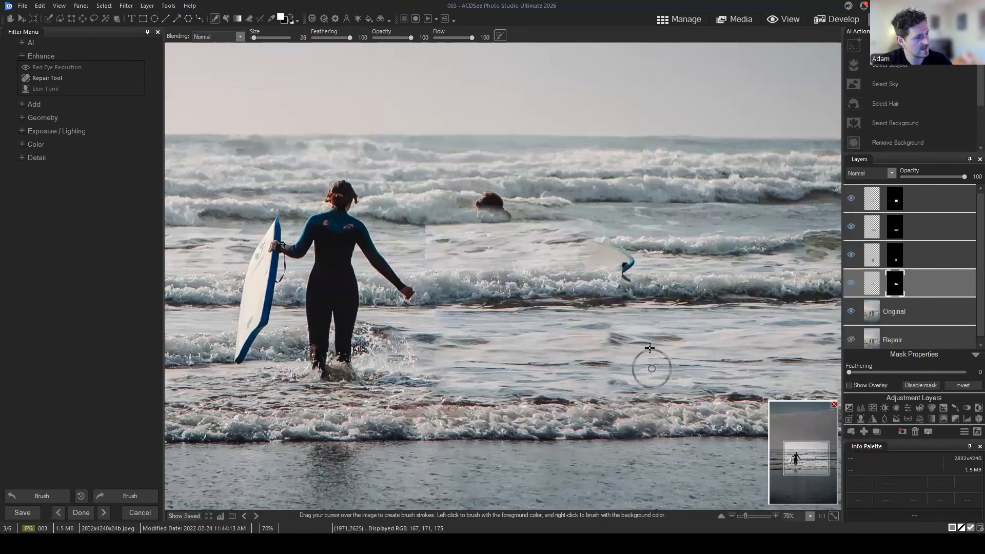
pyautogui.click(934, 285)
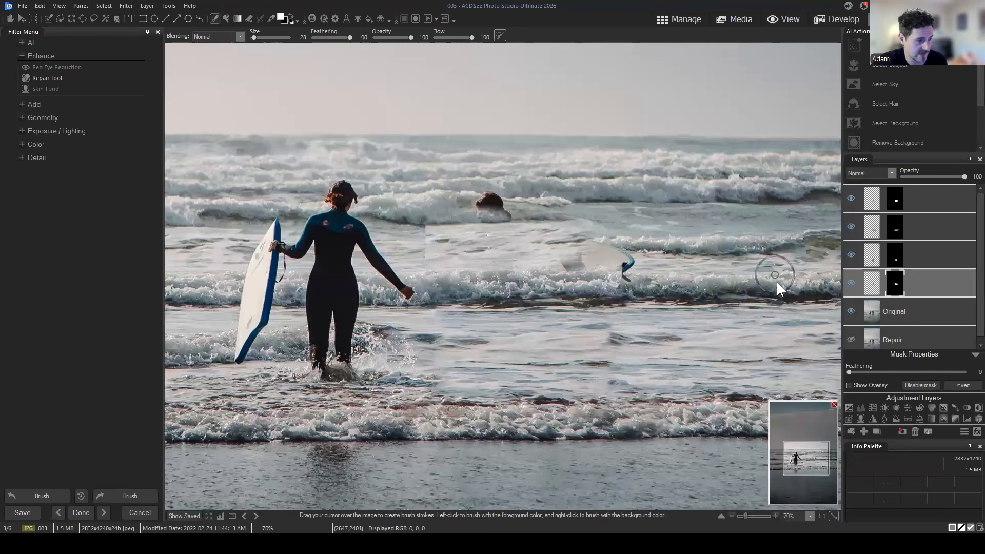
pyautogui.click(902, 432)
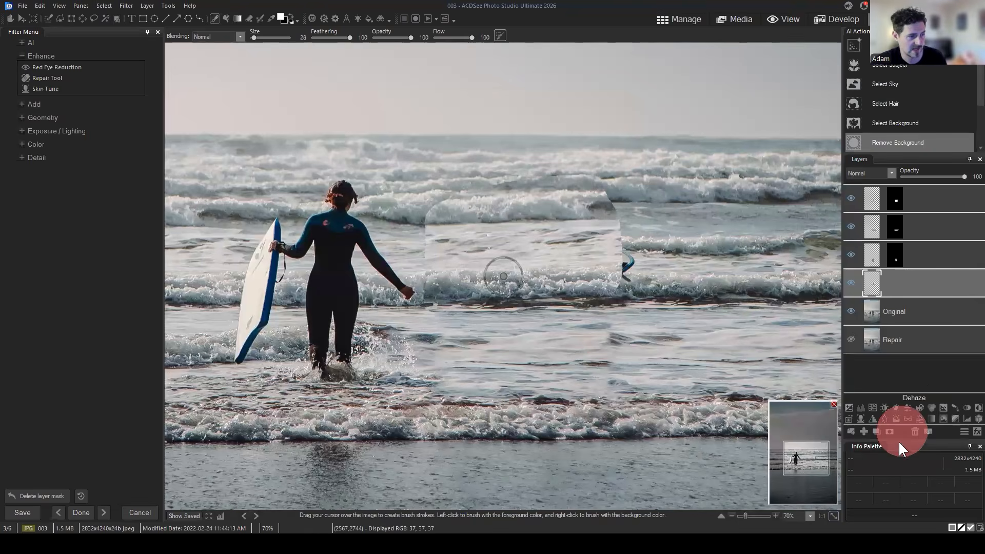
# Hide the wave patch layer and lasso a wide area of waves on the Original layer just beyond the right surfer's board
pyautogui.click(851, 283)
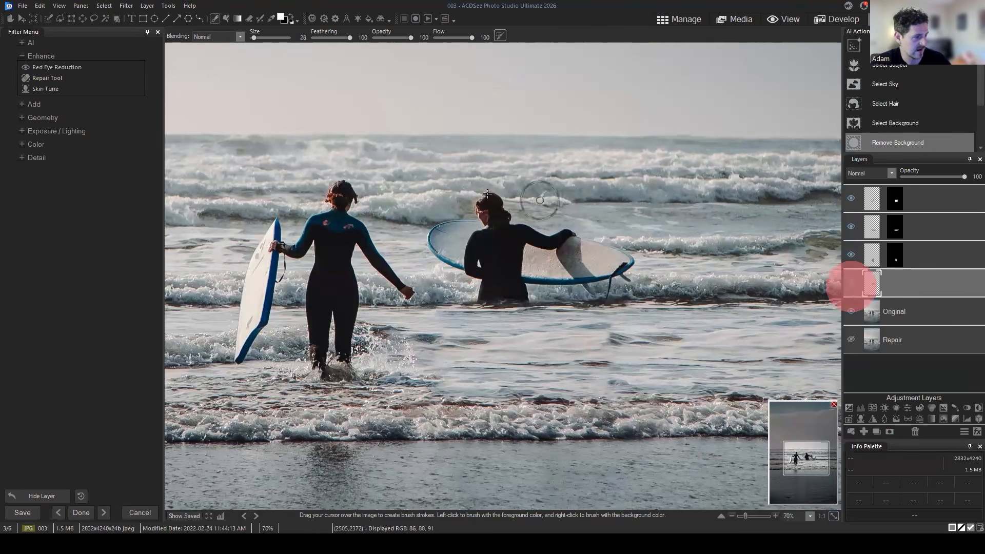
pyautogui.click(895, 311)
pyautogui.moveTo(808, 462); pyautogui.dragTo(816, 461)
pyautogui.click(93, 19)
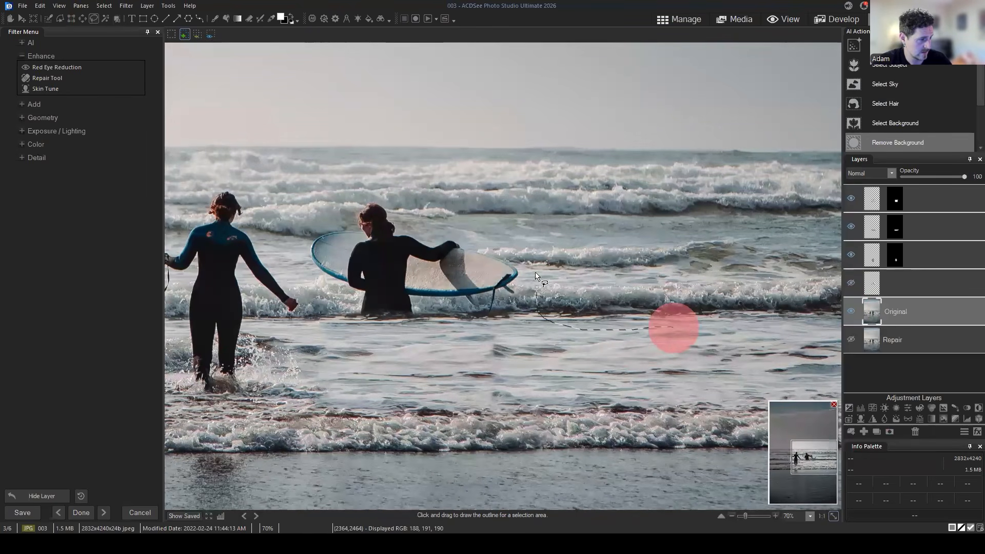
pyautogui.moveTo(536, 276); pyautogui.dragTo(538, 209)
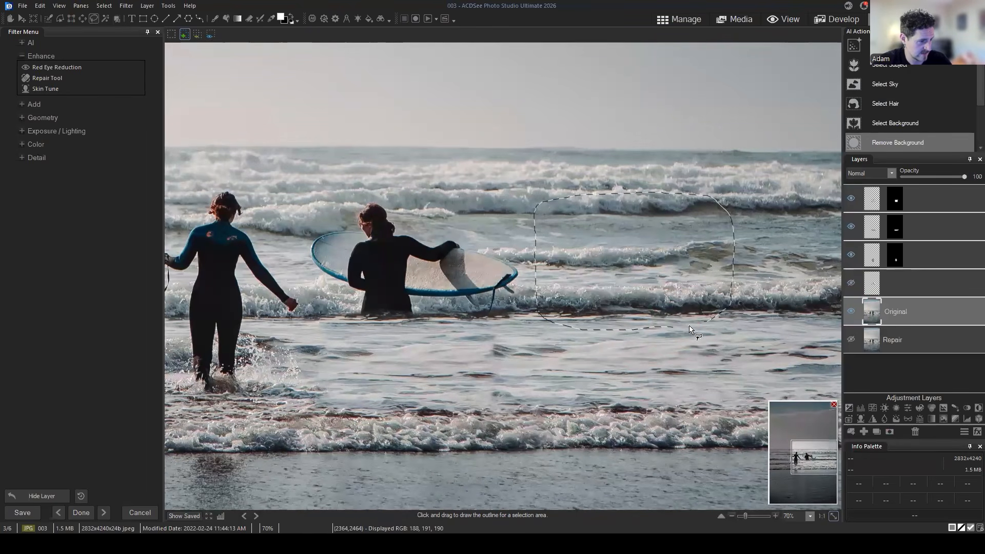
# Copy the lassoed waves to a new layer, align the patch over the right surfer, and commit its position
pyautogui.hotkey('ctrl', 'c')
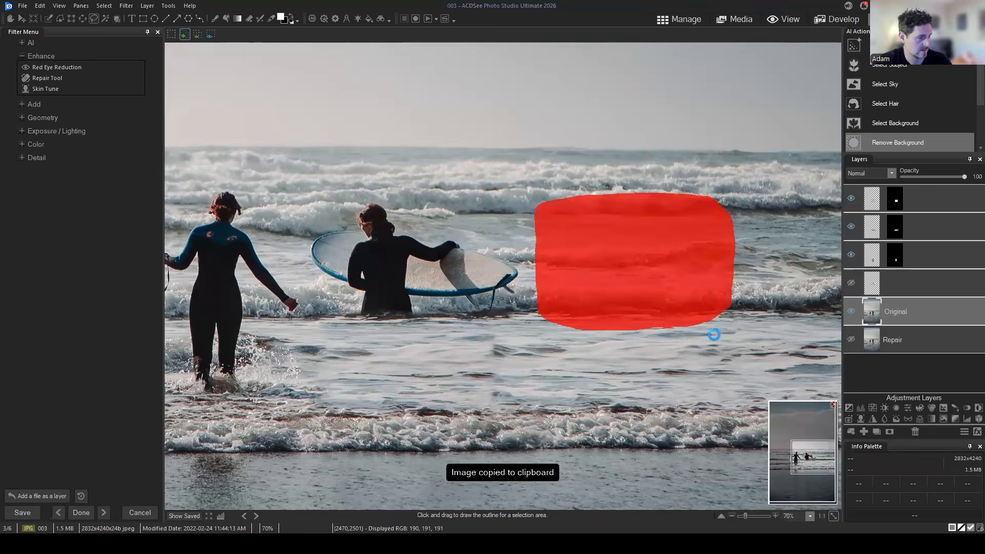
pyautogui.hotkey('ctrl', 'v')
pyautogui.moveTo(694, 318); pyautogui.dragTo(497, 288)
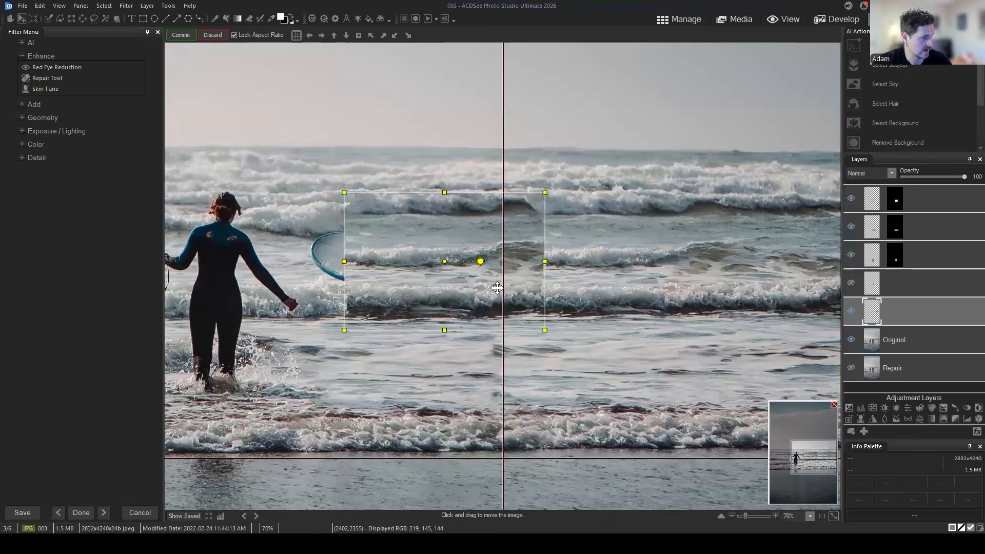
pyautogui.click(177, 38)
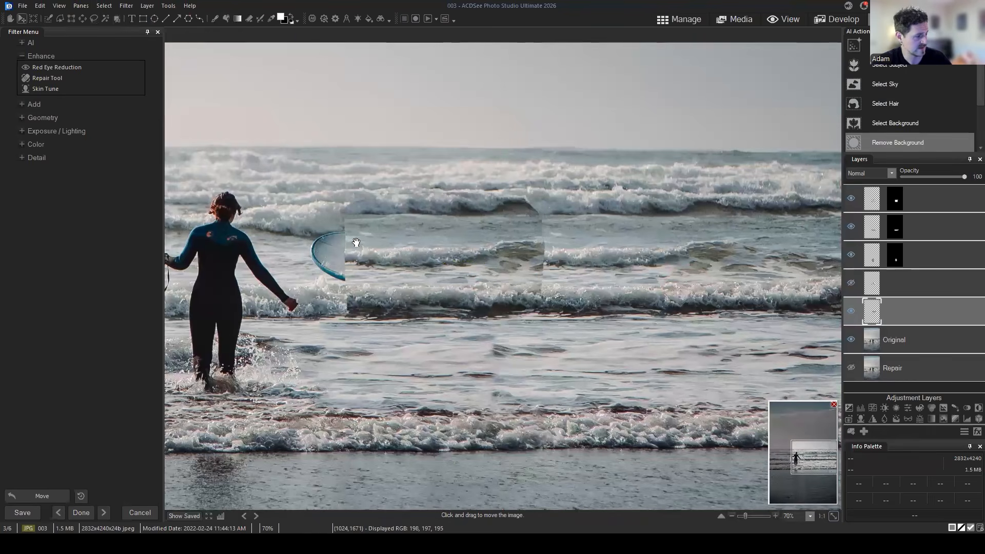
# Add a layer mask to the second wave patch layer and invert it to black
pyautogui.moveTo(811, 458); pyautogui.dragTo(803, 459)
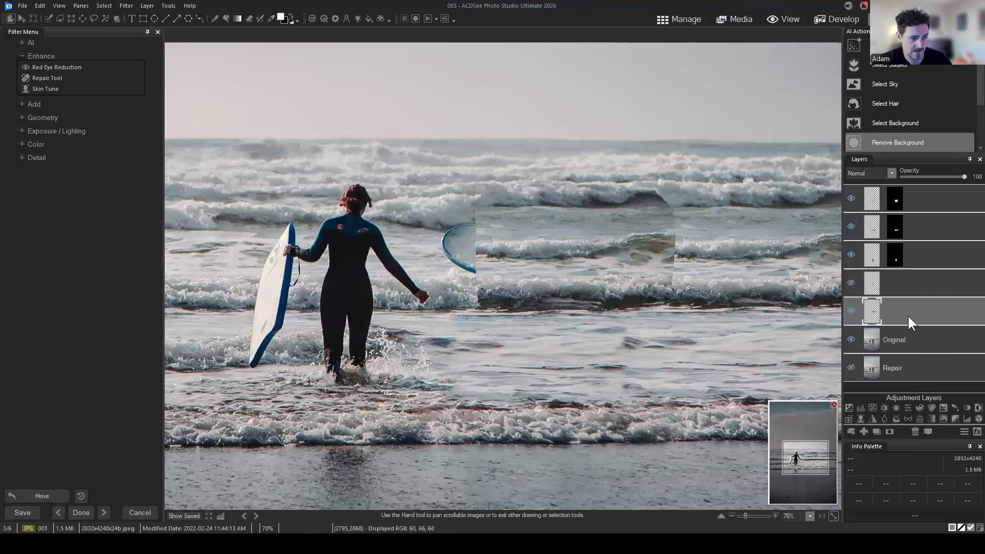
pyautogui.click(900, 310)
pyautogui.rightClick(900, 310)
pyautogui.click(906, 305)
pyautogui.moveTo(907, 305)
pyautogui.mouseDown()
pyautogui.moveTo(906, 258)
pyautogui.moveTo(898, 304)
pyautogui.mouseUp()
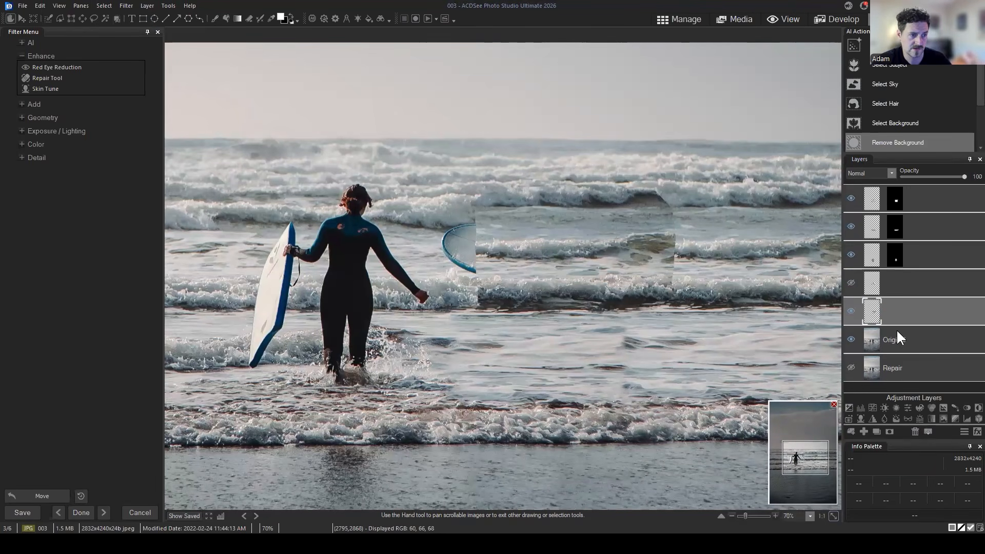
pyautogui.click(890, 432)
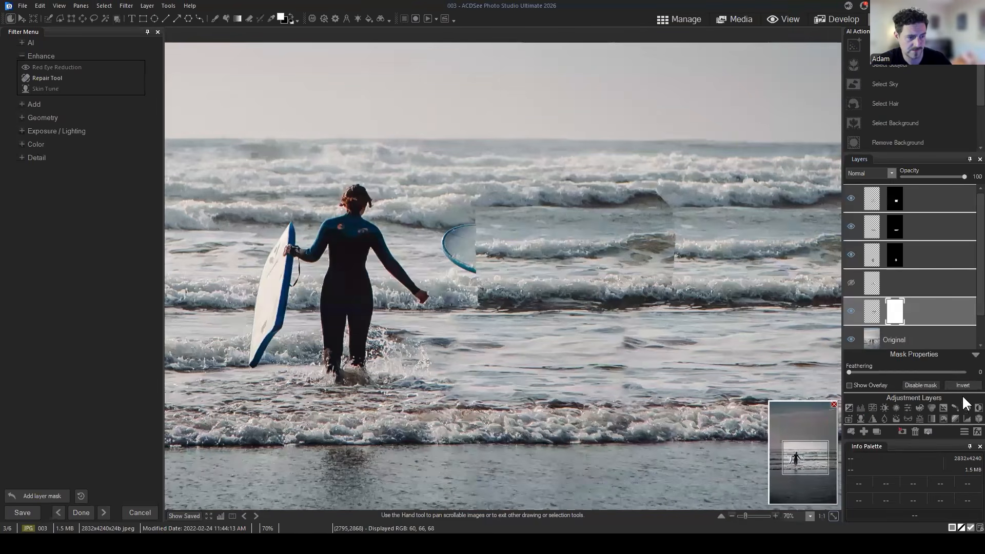
pyautogui.click(963, 386)
pyautogui.click(975, 356)
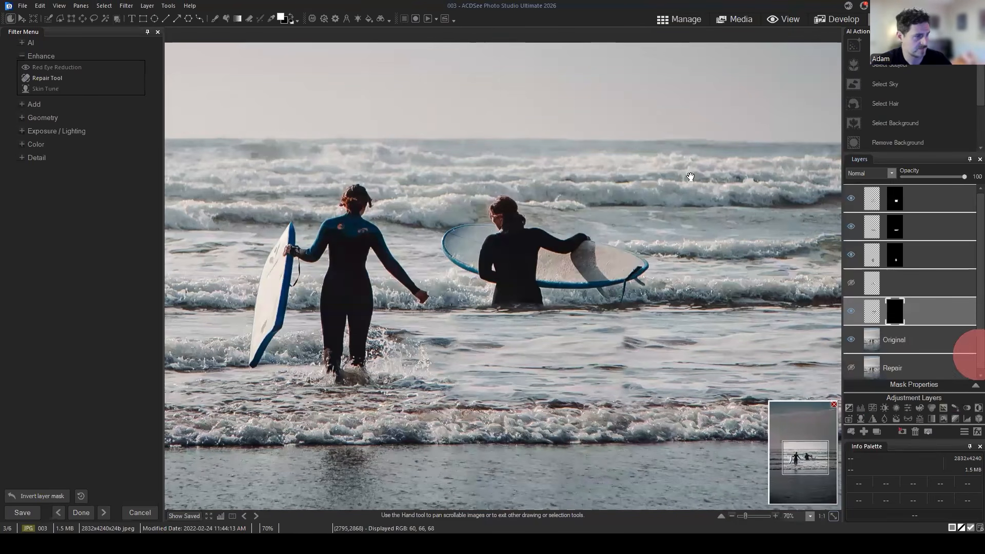
# Brush white on the second wave patch's mask over the right surfer and board, then brush black over her head and shoulders
pyautogui.click(215, 18)
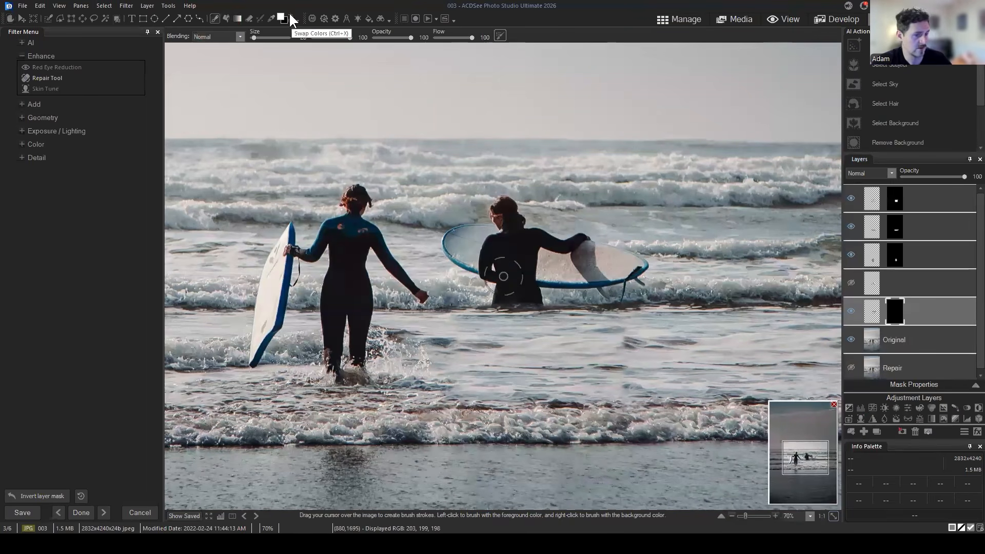
pyautogui.moveTo(651, 302)
pyautogui.mouseDown()
pyautogui.moveTo(648, 291)
pyautogui.moveTo(623, 286)
pyautogui.moveTo(622, 248)
pyautogui.moveTo(605, 273)
pyautogui.moveTo(582, 263)
pyautogui.moveTo(562, 237)
pyautogui.moveTo(518, 239)
pyautogui.moveTo(512, 227)
pyautogui.moveTo(497, 278)
pyautogui.moveTo(505, 295)
pyautogui.moveTo(517, 296)
pyautogui.moveTo(534, 252)
pyautogui.moveTo(506, 204)
pyautogui.moveTo(530, 193)
pyautogui.moveTo(568, 282)
pyautogui.mouseUp()
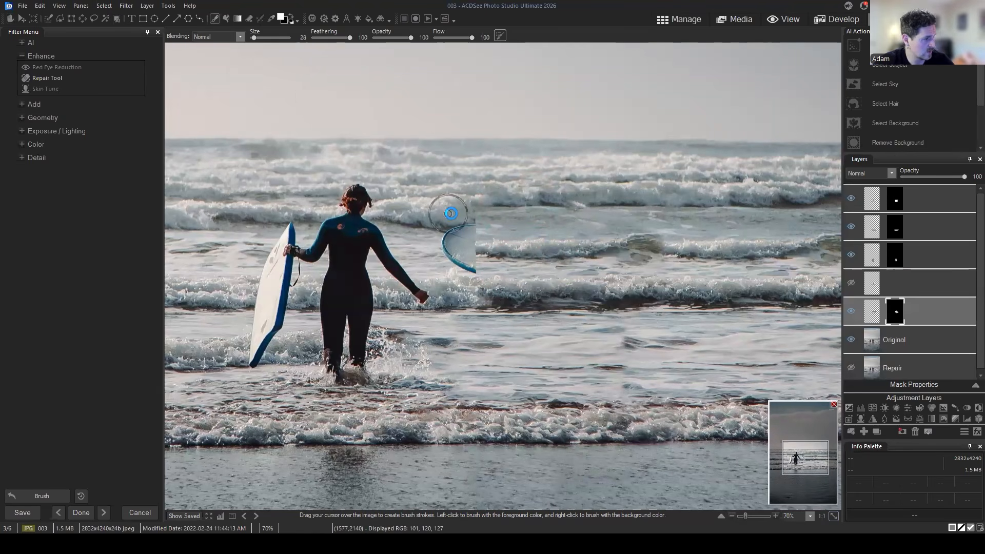
pyautogui.click(290, 18)
pyautogui.moveTo(452, 211)
pyautogui.mouseDown()
pyautogui.moveTo(577, 188)
pyautogui.moveTo(481, 207)
pyautogui.moveTo(456, 259)
pyautogui.moveTo(468, 237)
pyautogui.moveTo(557, 205)
pyautogui.mouseUp()
# Brush black on the second wave patch's mask along the patch's far edge to blend its seam into the surrounding waves
pyautogui.click(291, 17)
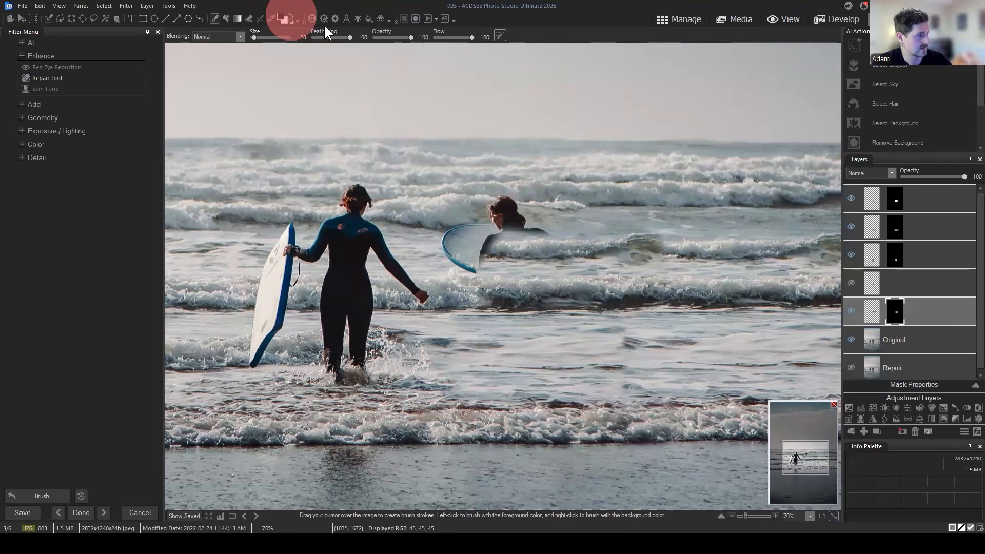
pyautogui.click(291, 16)
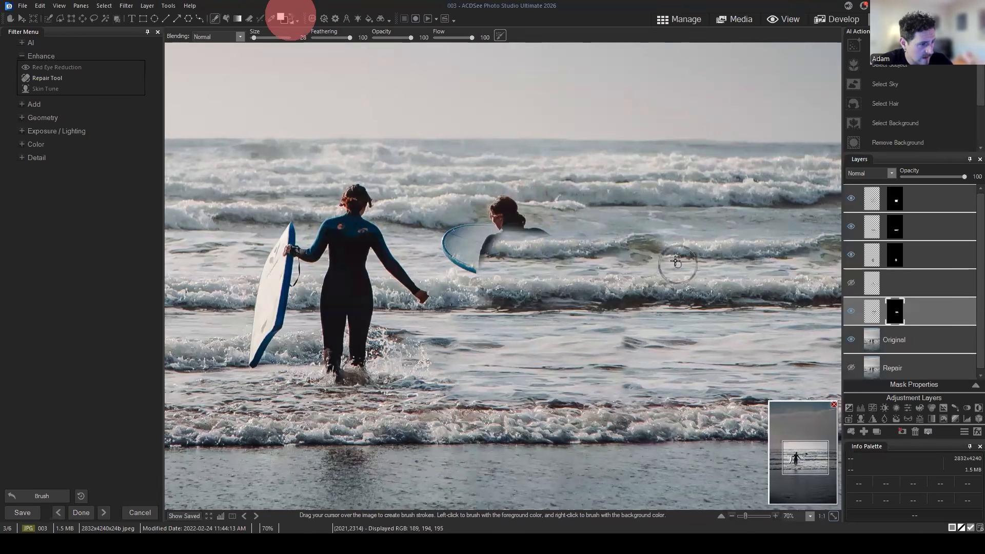
pyautogui.moveTo(677, 259); pyautogui.dragTo(651, 251)
pyautogui.moveTo(815, 464); pyautogui.dragTo(838, 464)
pyautogui.click(291, 18)
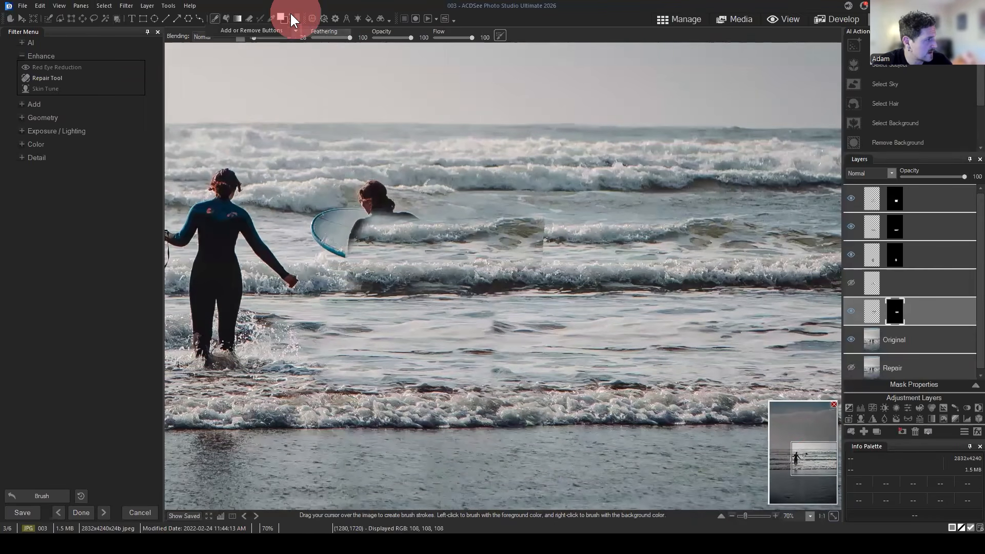
pyautogui.moveTo(553, 261)
pyautogui.mouseDown()
pyautogui.moveTo(498, 210)
pyautogui.moveTo(519, 206)
pyautogui.moveTo(473, 191)
pyautogui.mouseUp()
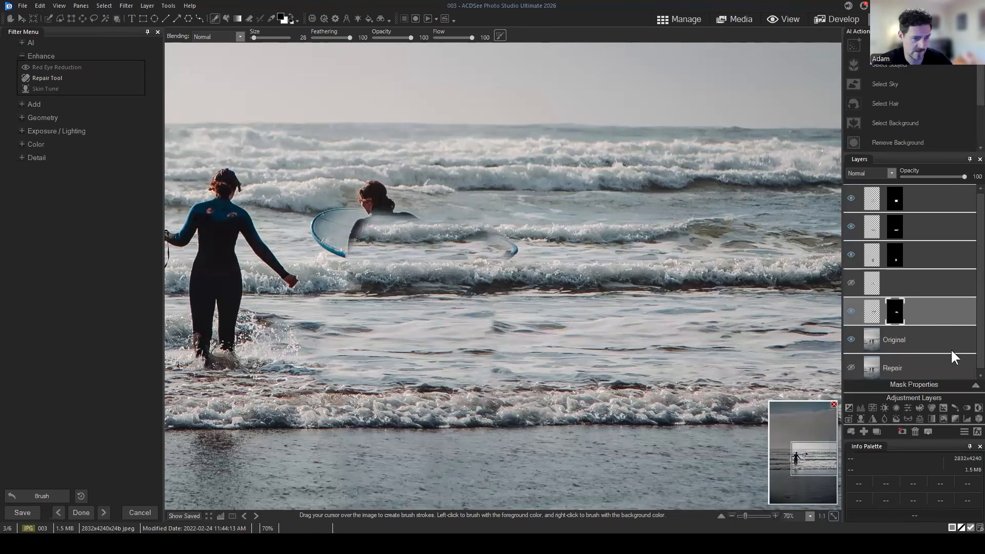
# Select the Original layer and lasso a small area of waves just beyond the remaining tip of the right surfboard
pyautogui.click(914, 341)
pyautogui.hotkey('ctrl', 'c')
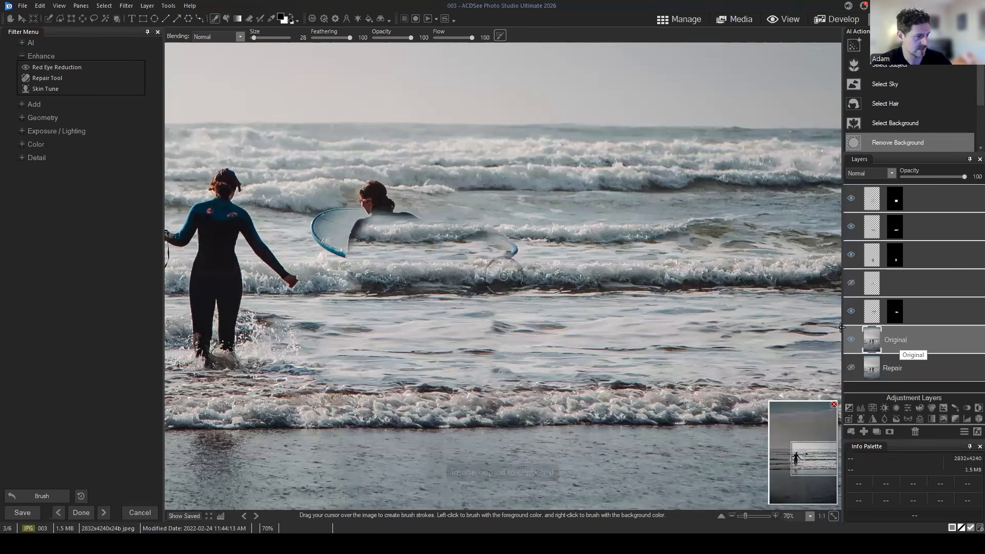
pyautogui.click(93, 19)
pyautogui.moveTo(534, 294); pyautogui.dragTo(539, 227)
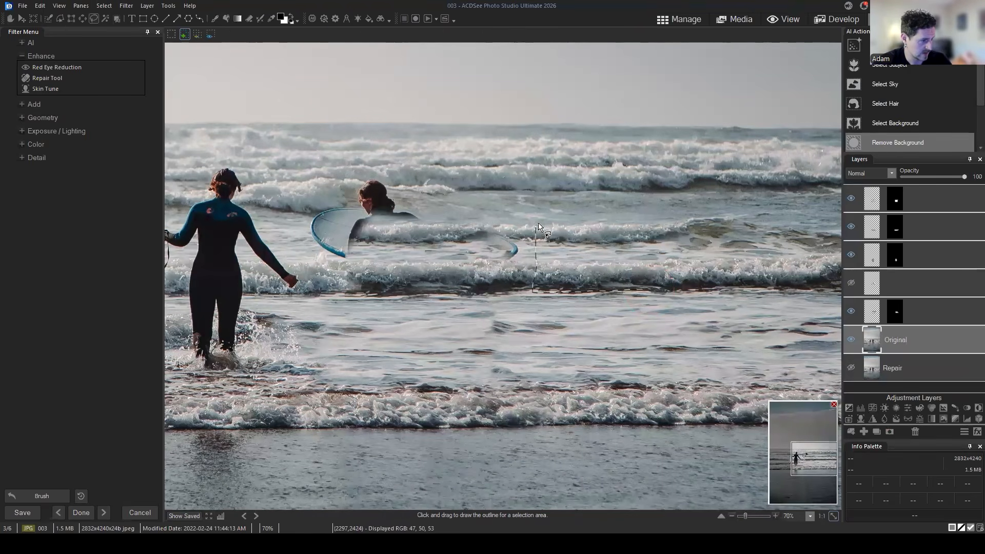
pyautogui.moveTo(666, 283); pyautogui.dragTo(667, 286)
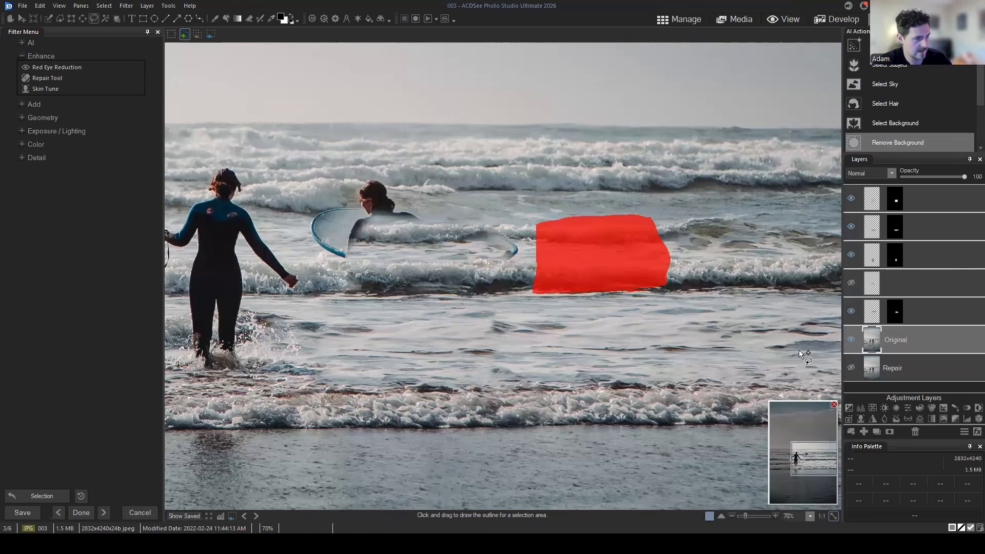
# Copy the small wave selection to a new layer, place it over the remaining board tip, and commit its position
pyautogui.hotkey('ctrl', 'c')
pyautogui.hotkey('ctrl', 'v')
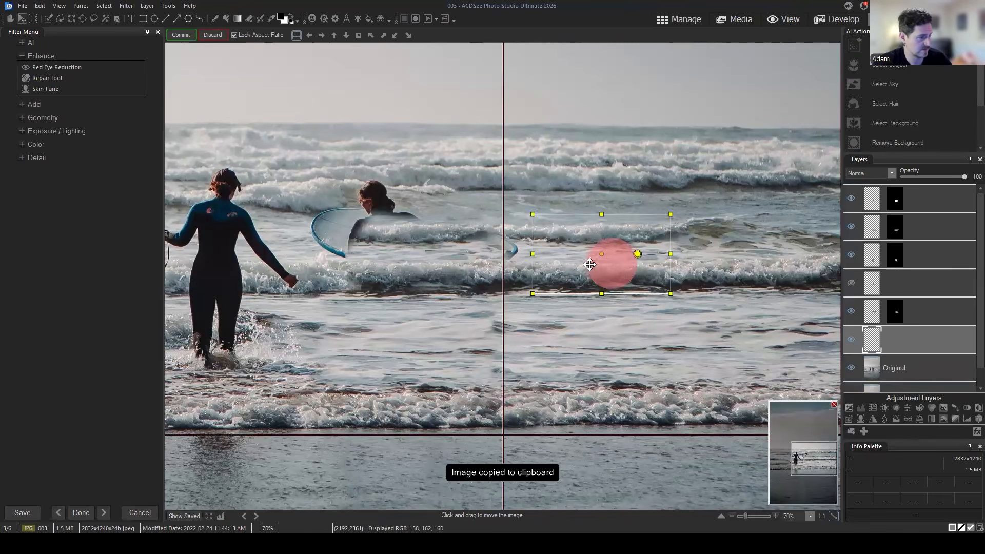
pyautogui.moveTo(589, 264); pyautogui.dragTo(513, 265)
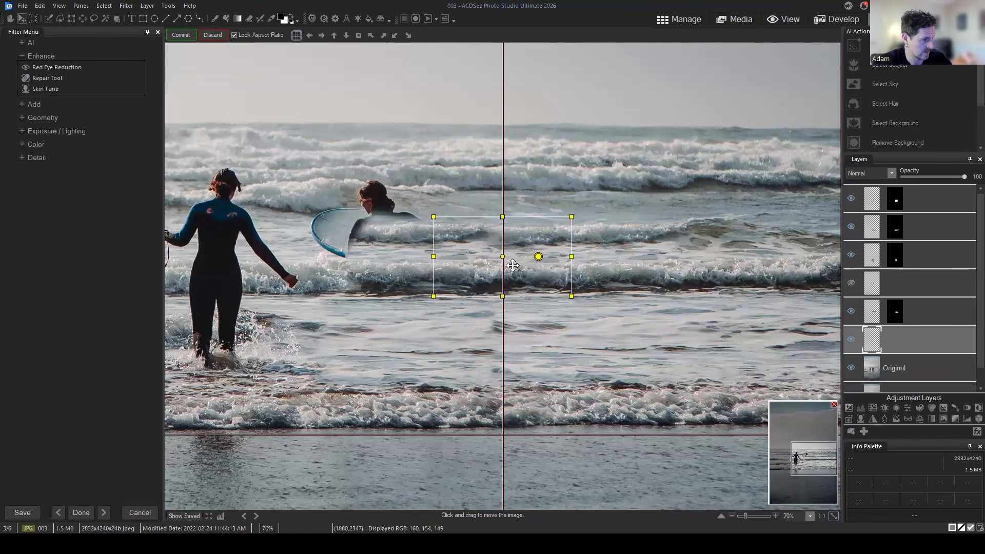
pyautogui.click(181, 37)
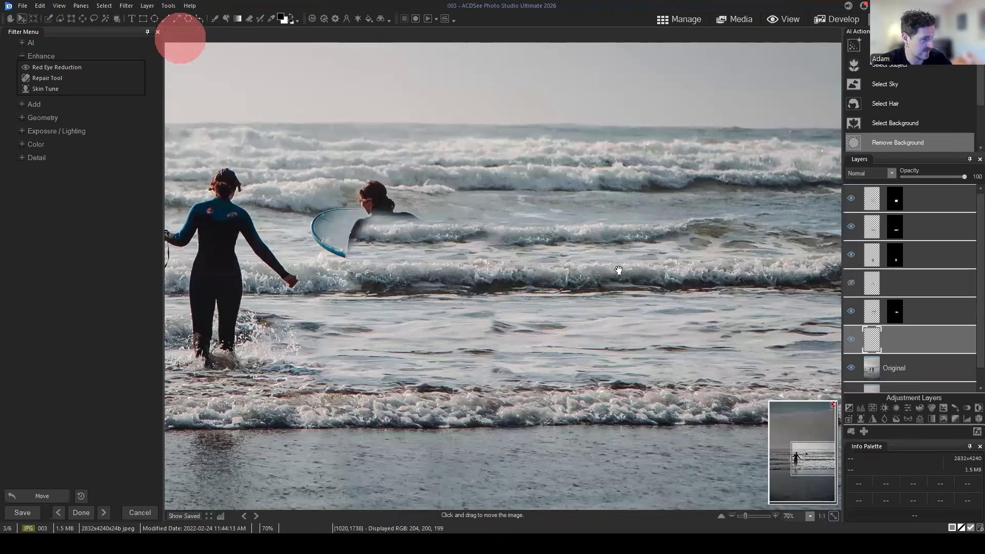
# Add an inverted layer mask to the small wave patch and brush white over the remaining tip of the right surfboard
pyautogui.click(890, 431)
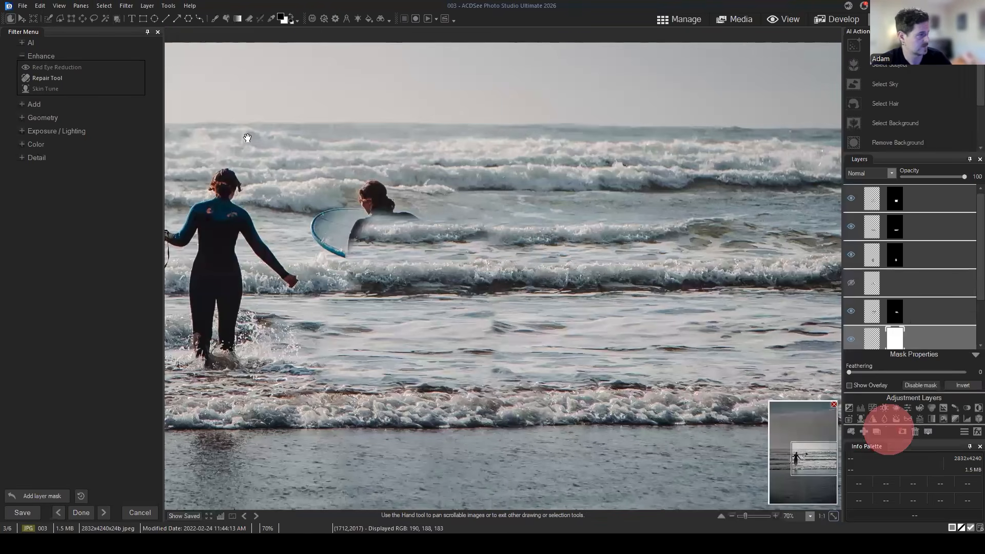
pyautogui.click(291, 18)
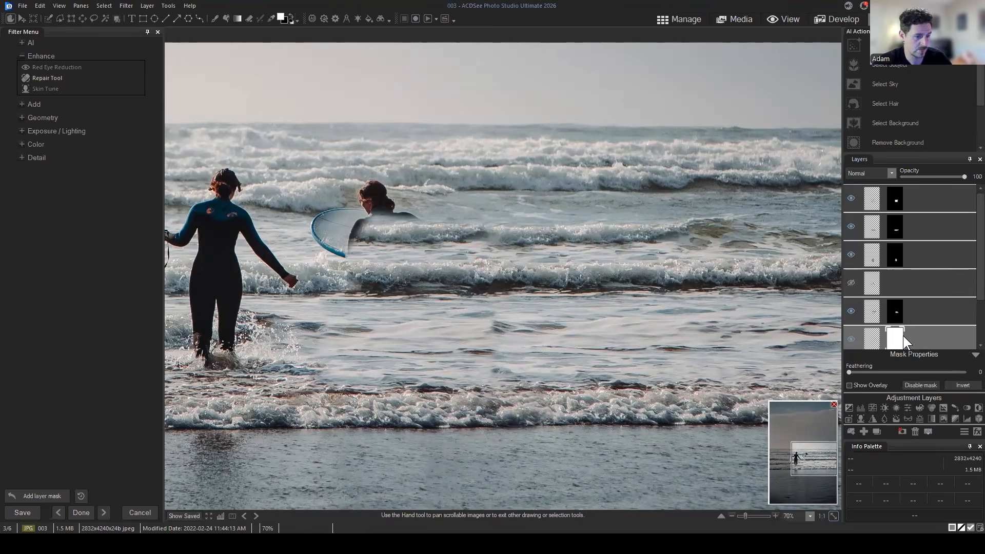
pyautogui.click(953, 385)
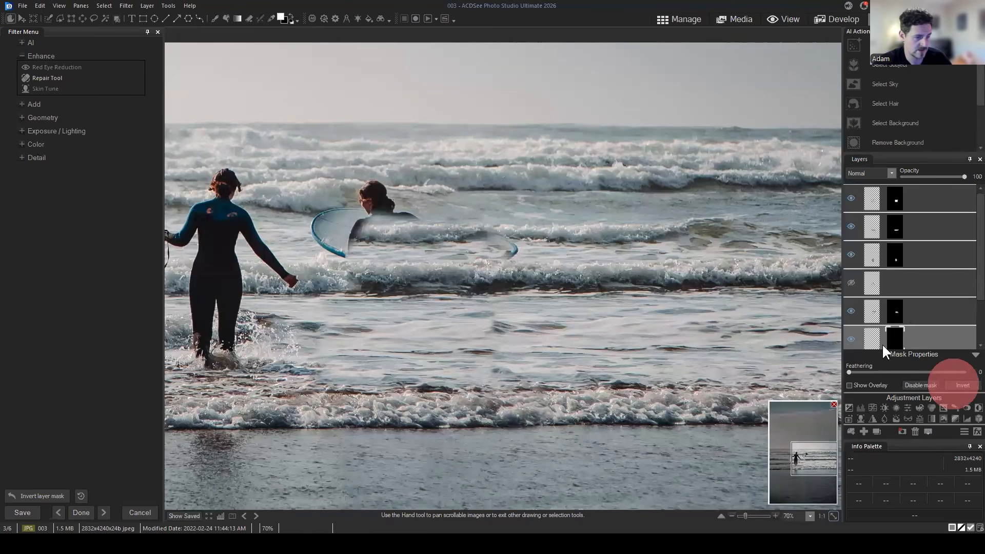
pyautogui.click(214, 19)
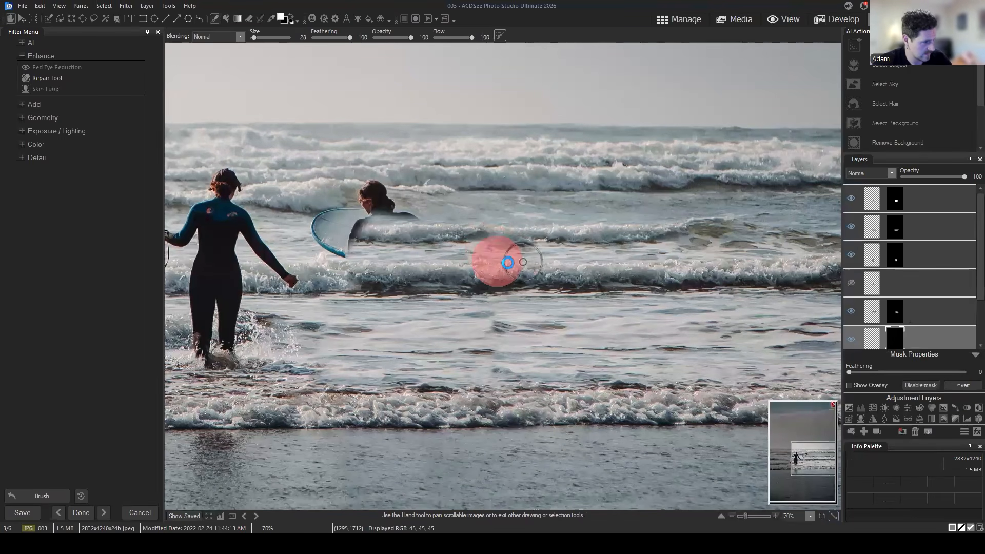
pyautogui.click(452, 251)
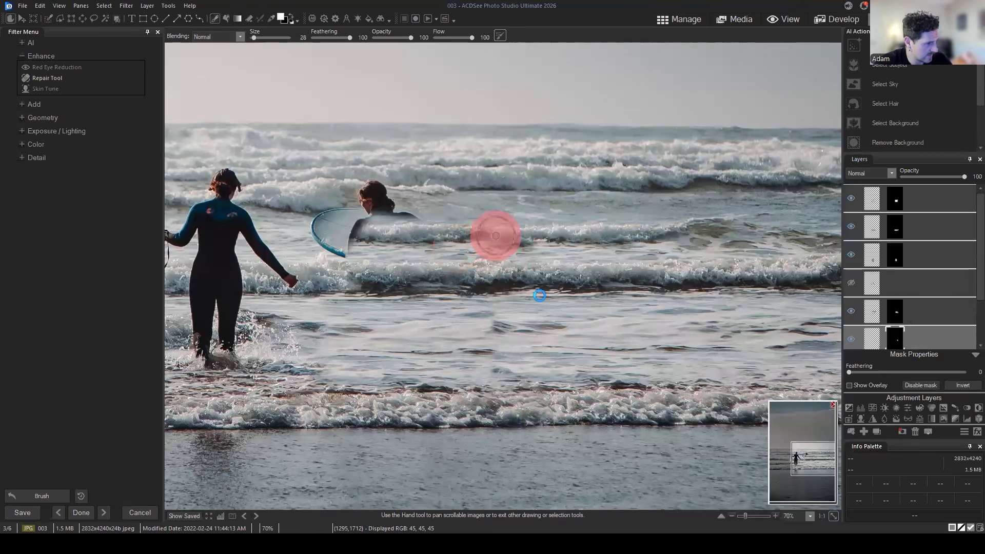
# Select the Original layer and lasso an area of waves on the far side of the left surfer's board
pyautogui.moveTo(814, 458); pyautogui.dragTo(791, 463)
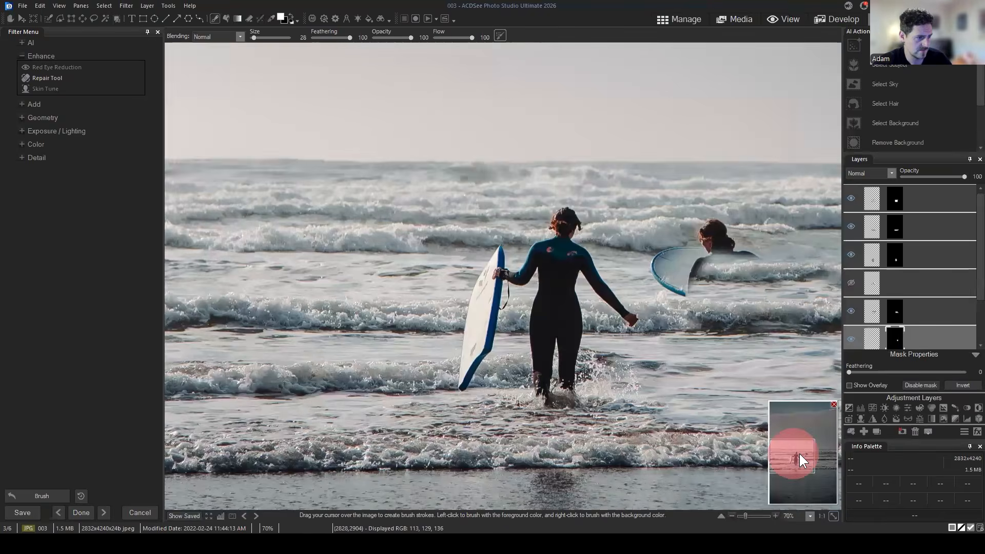
pyautogui.moveTo(800, 454)
pyautogui.mouseDown()
pyautogui.moveTo(818, 461)
pyautogui.moveTo(794, 466)
pyautogui.moveTo(807, 463)
pyautogui.moveTo(798, 458)
pyautogui.mouseUp()
pyautogui.scroll(-2, 934, 308)
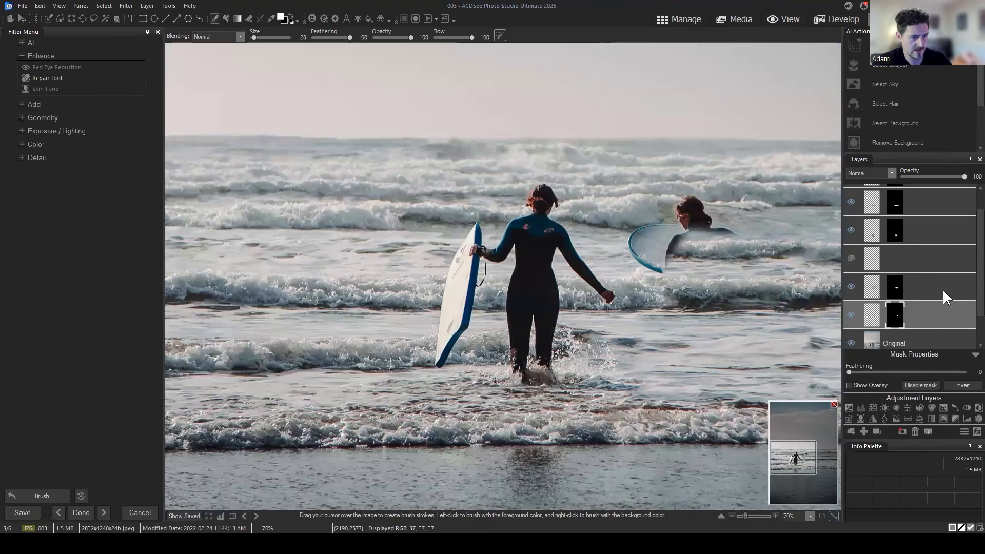
pyautogui.click(911, 314)
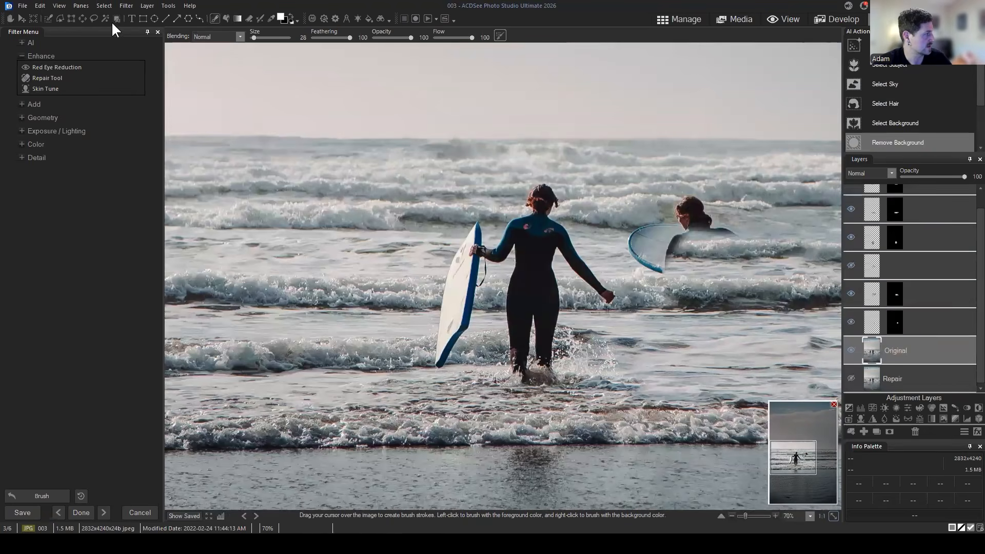
pyautogui.click(94, 18)
pyautogui.moveTo(432, 240)
pyautogui.mouseDown()
pyautogui.moveTo(377, 256)
pyautogui.moveTo(340, 247)
pyautogui.moveTo(305, 228)
pyautogui.moveTo(304, 192)
pyautogui.mouseUp()
# Copy the wave selection to a new layer, place it over the right surfer's head and shoulders, and commit its position
pyautogui.moveTo(436, 242)
pyautogui.mouseDown()
pyautogui.moveTo(715, 208)
pyautogui.moveTo(681, 209)
pyautogui.moveTo(696, 215)
pyautogui.mouseUp()
pyautogui.hotkey('ctrl', 'c')
pyautogui.hotkey('ctrl', 'v')
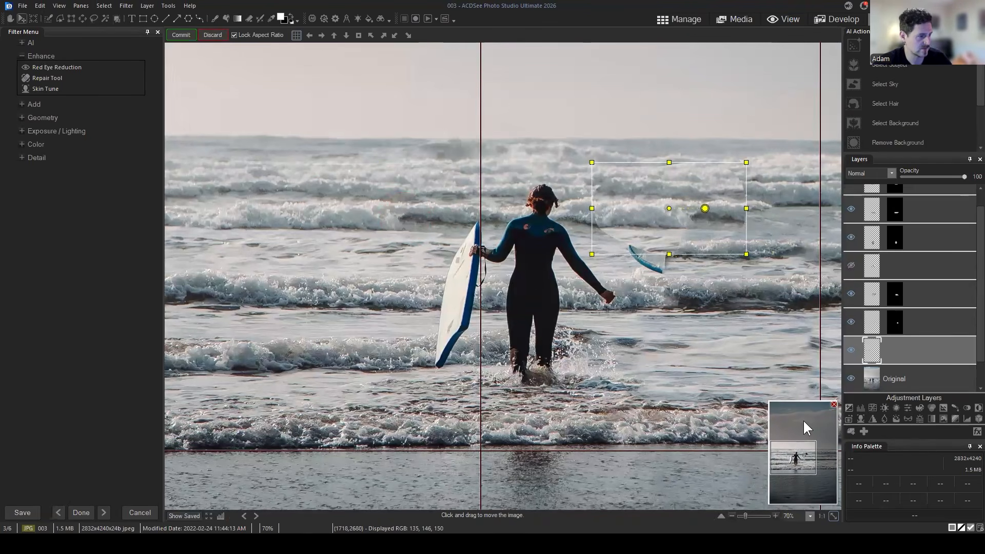
pyautogui.moveTo(802, 458); pyautogui.dragTo(809, 462)
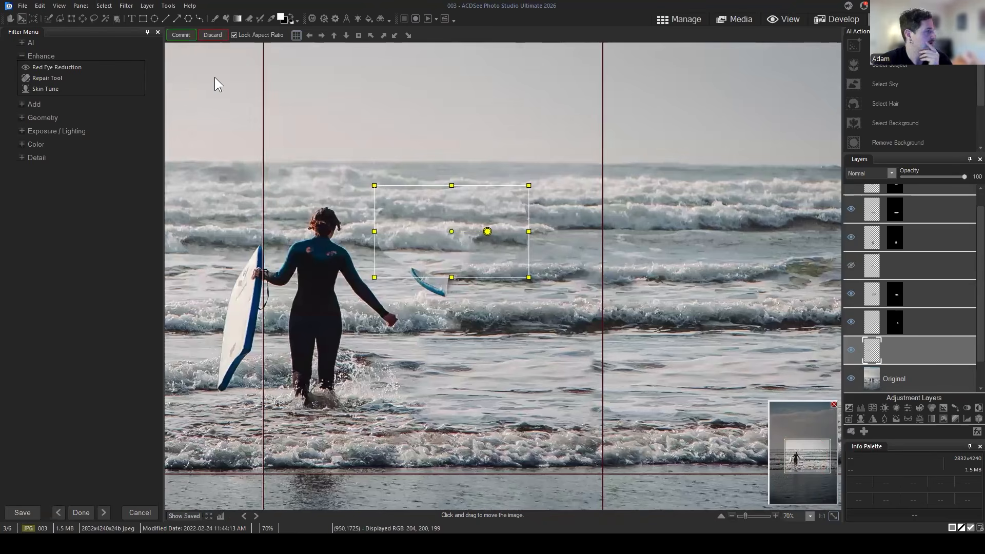
pyautogui.click(178, 34)
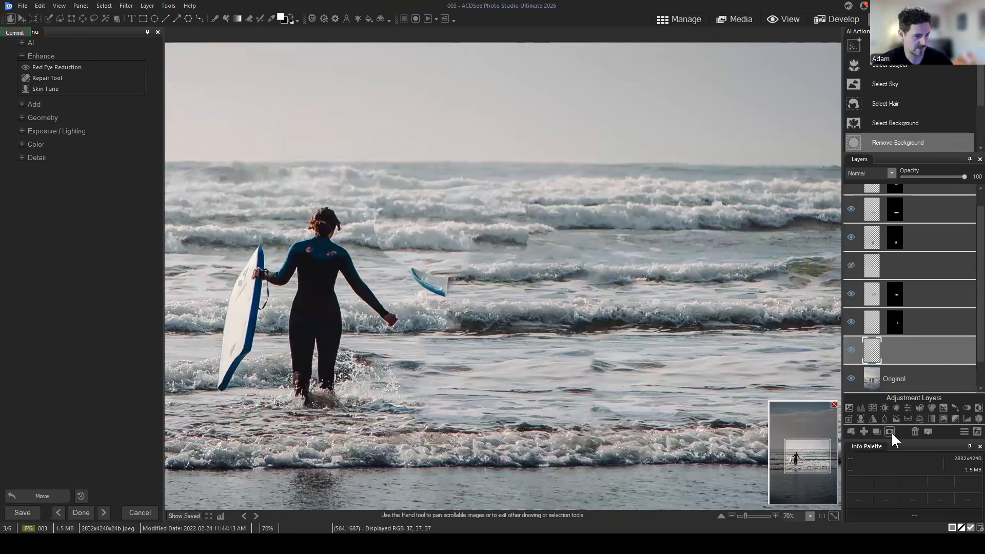
# Add an inverted layer mask to the new patch and brush white over the right surfer's head, shoulders and inner board
pyautogui.click(891, 432)
pyautogui.scroll(-2, 910, 248)
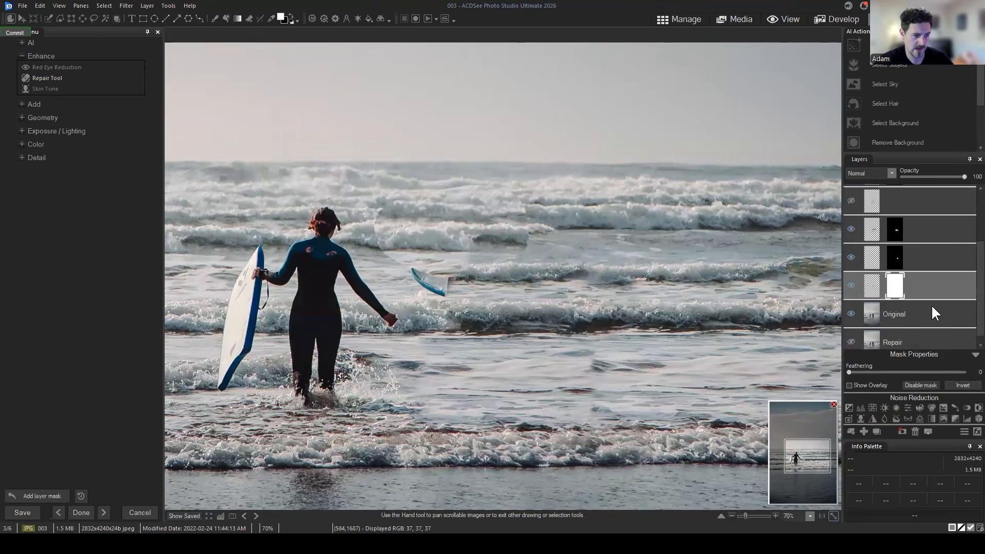
pyautogui.click(958, 385)
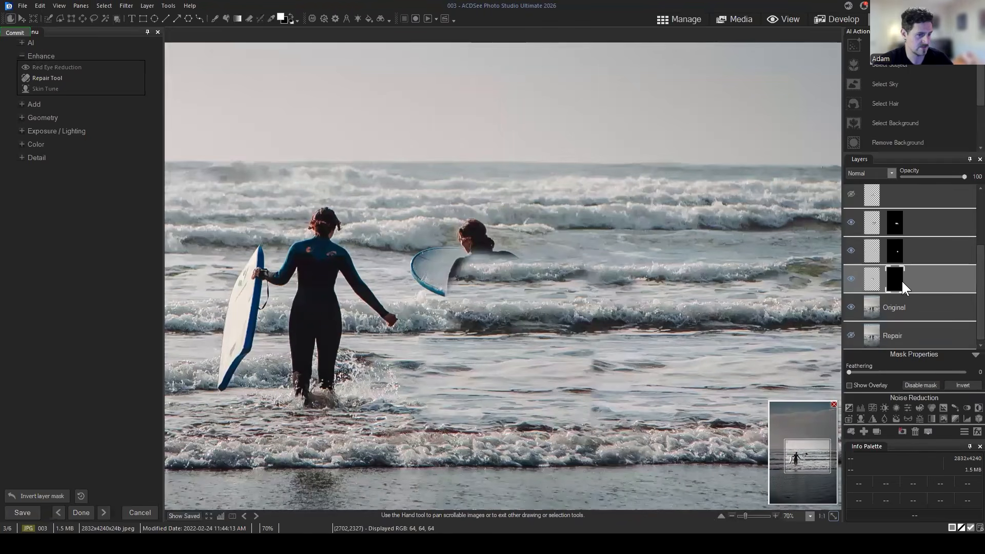
pyautogui.click(215, 19)
pyautogui.click(291, 17)
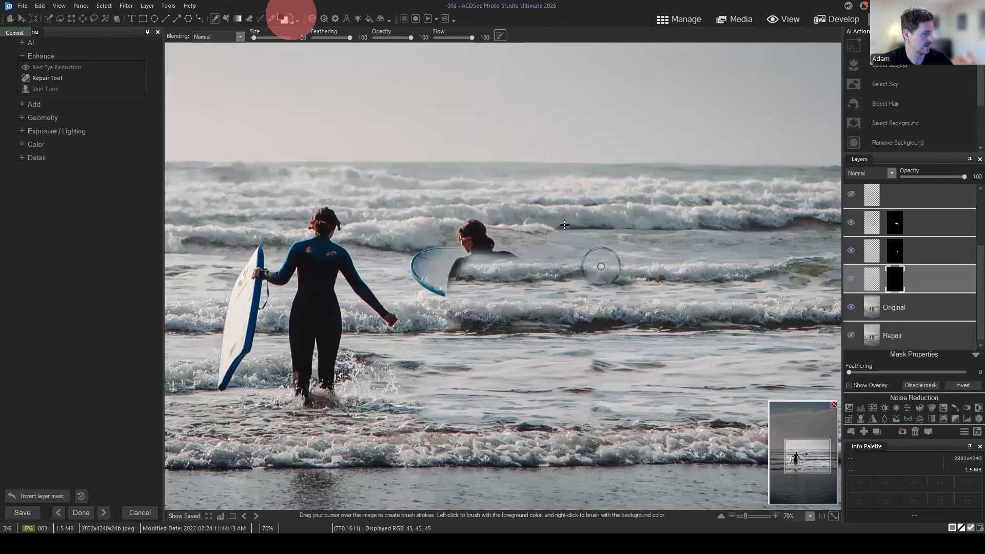
pyautogui.click(291, 16)
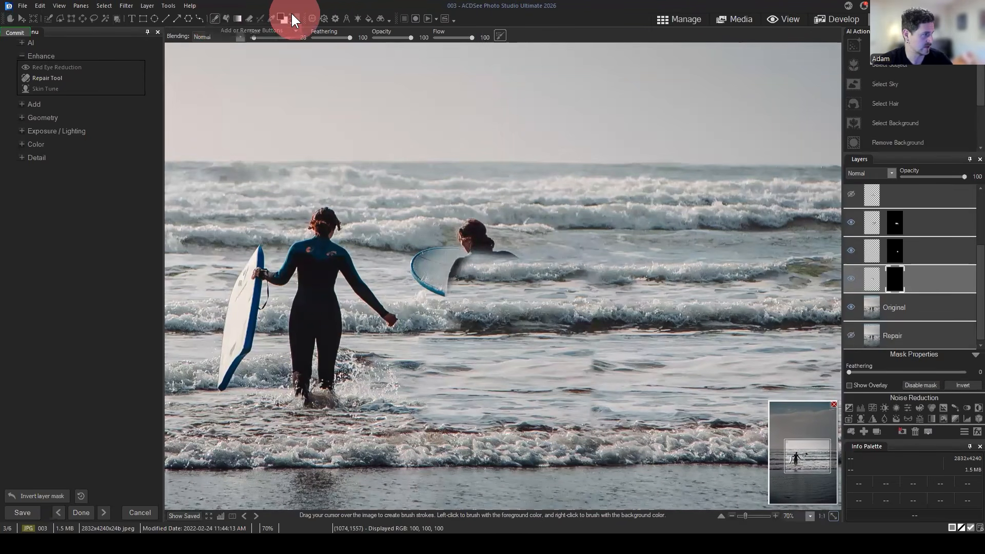
pyautogui.moveTo(492, 259)
pyautogui.mouseDown()
pyautogui.moveTo(453, 245)
pyautogui.moveTo(472, 228)
pyautogui.moveTo(443, 235)
pyautogui.moveTo(498, 255)
pyautogui.moveTo(497, 264)
pyautogui.moveTo(429, 246)
pyautogui.mouseUp()
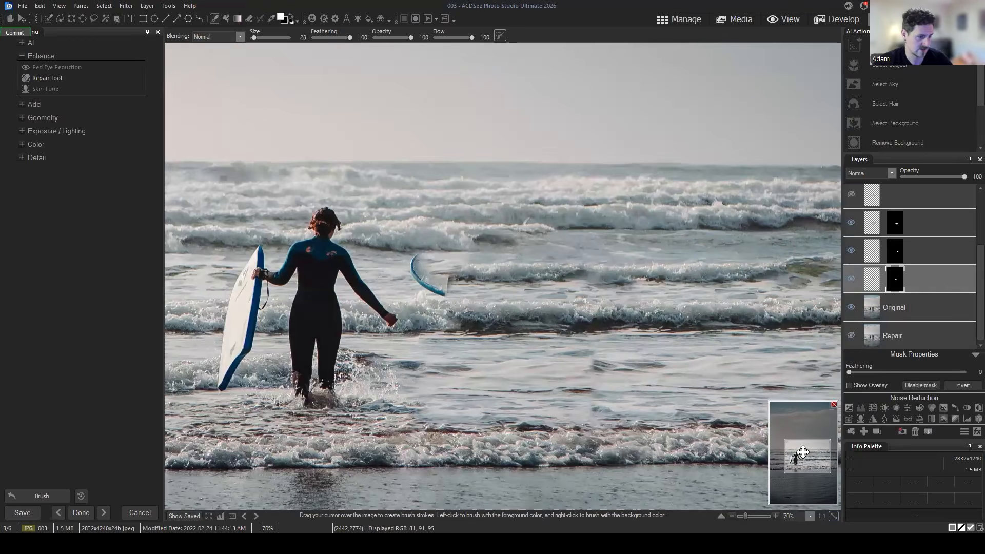
# Select the Original layer and lasso an oval of waves just beyond the left surfer's board
pyautogui.moveTo(803, 453)
pyautogui.mouseDown()
pyautogui.moveTo(818, 456)
pyautogui.moveTo(774, 468)
pyautogui.moveTo(818, 469)
pyautogui.moveTo(792, 462)
pyautogui.mouseUp()
pyautogui.click(901, 308)
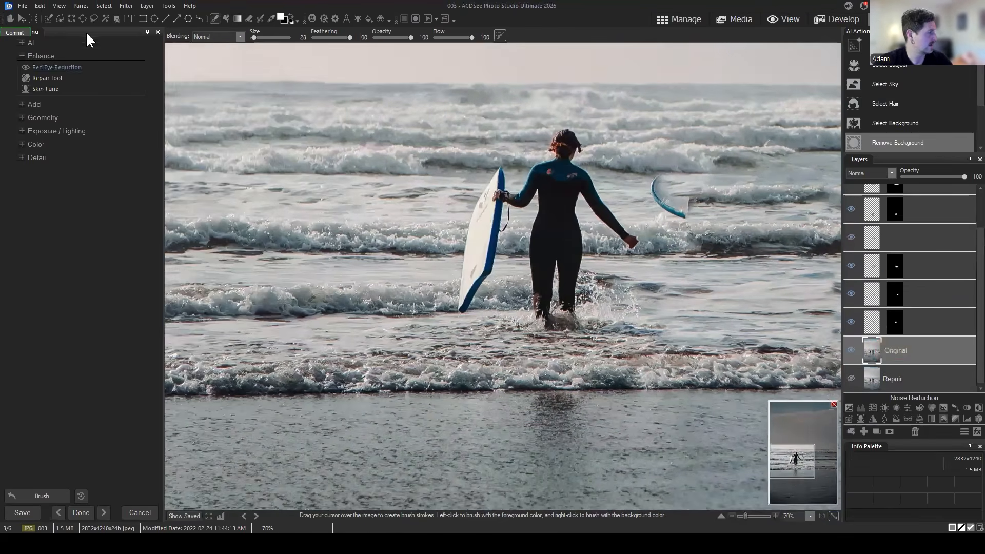
pyautogui.click(96, 18)
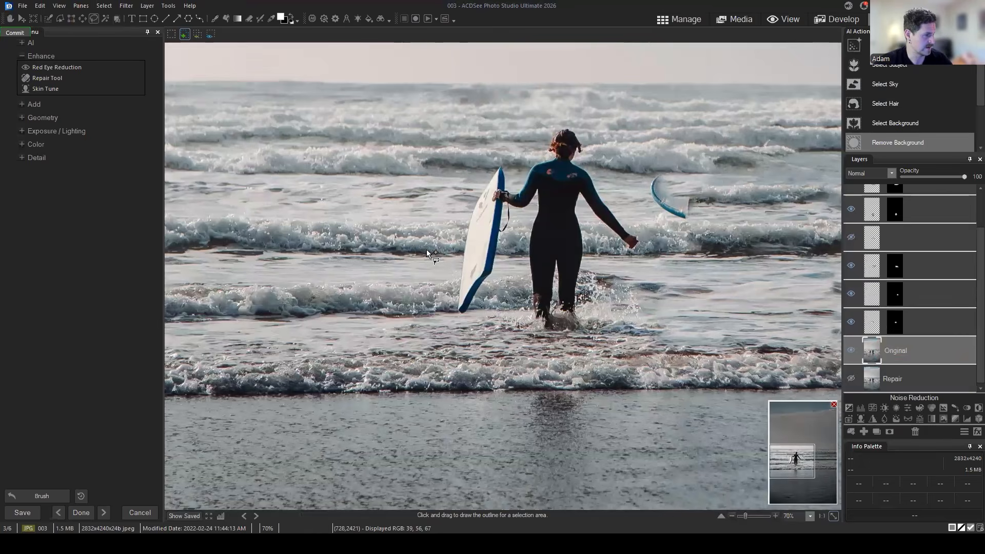
pyautogui.moveTo(422, 250)
pyautogui.mouseDown()
pyautogui.moveTo(351, 236)
pyautogui.moveTo(352, 180)
pyautogui.moveTo(409, 162)
pyautogui.mouseUp()
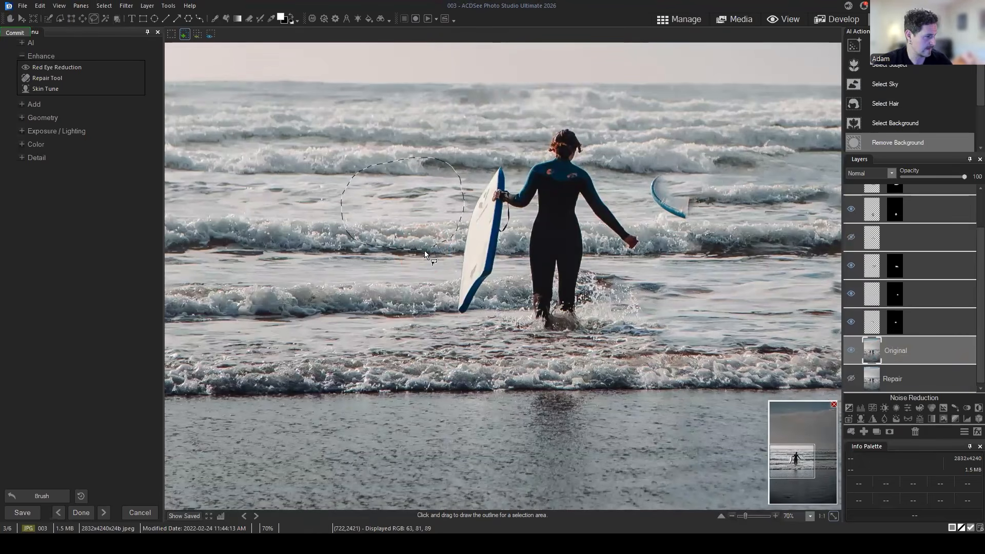
pyautogui.moveTo(425, 253); pyautogui.dragTo(426, 252)
# Copy the oval selection to a new layer, place it over the remaining blue board edge, and commit its position
pyautogui.hotkey('ctrl', 'c')
pyautogui.hotkey('ctrl', 'v')
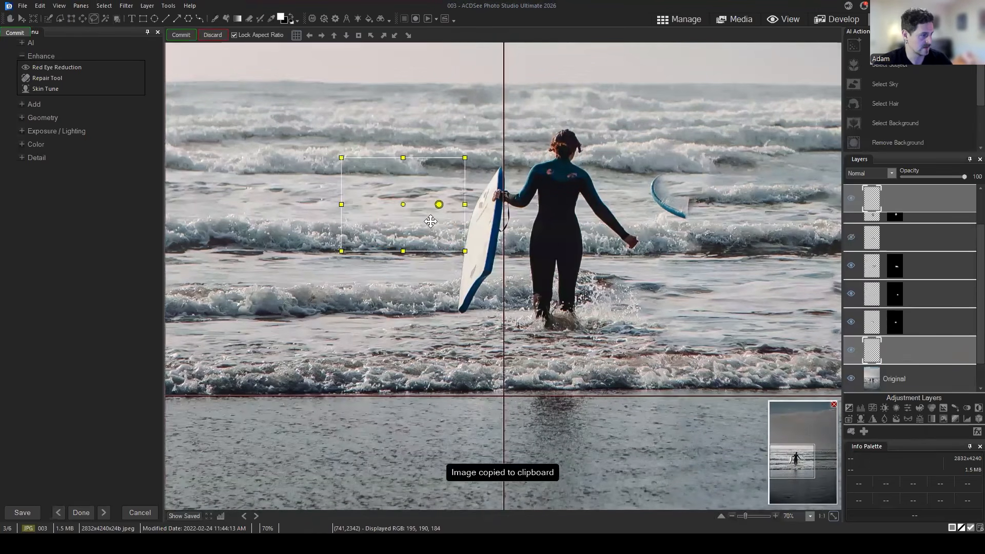
pyautogui.moveTo(399, 218); pyautogui.dragTo(696, 226)
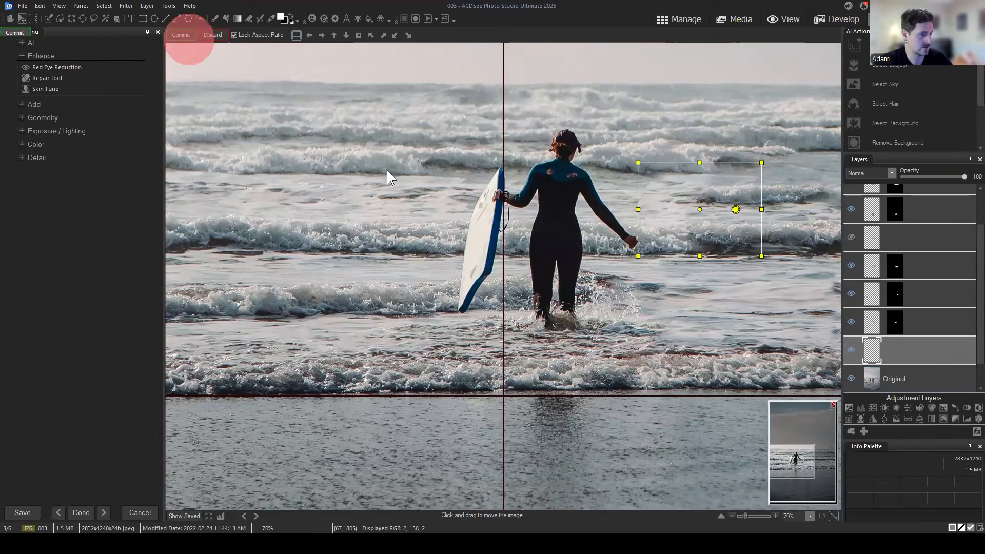
pyautogui.moveTo(809, 461); pyautogui.dragTo(807, 461)
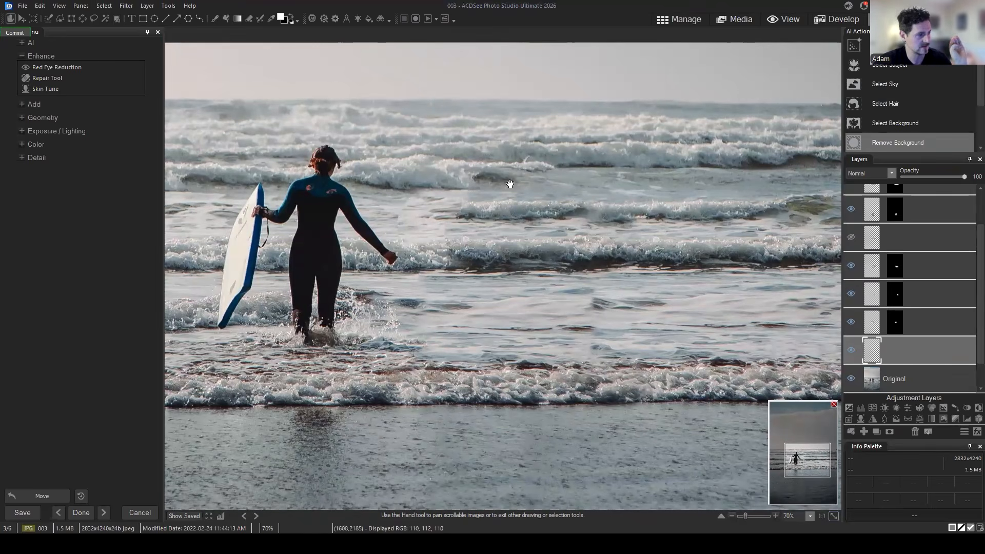
# Add an inverted layer mask to the oval wave patch and brush white over the leftover blue board edge
pyautogui.click(891, 433)
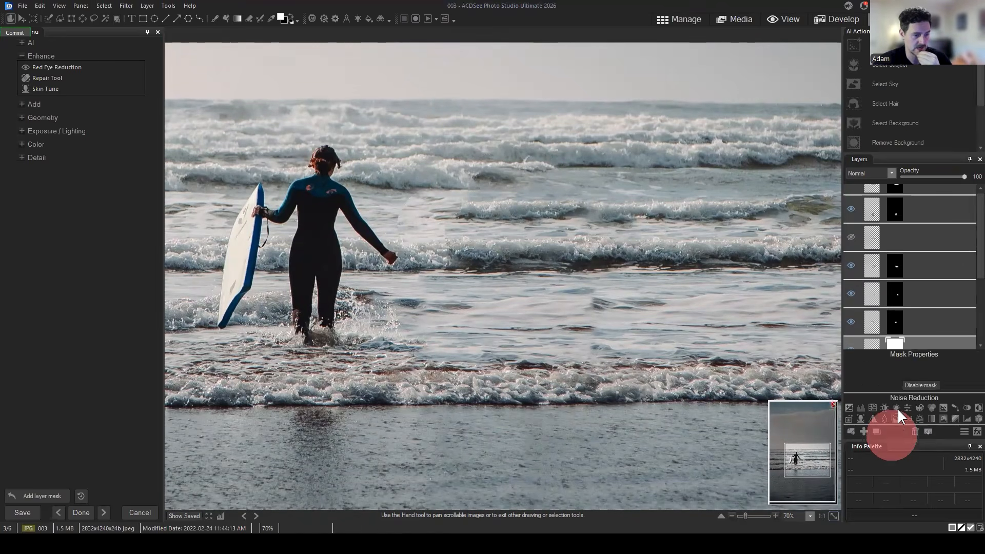
pyautogui.click(963, 385)
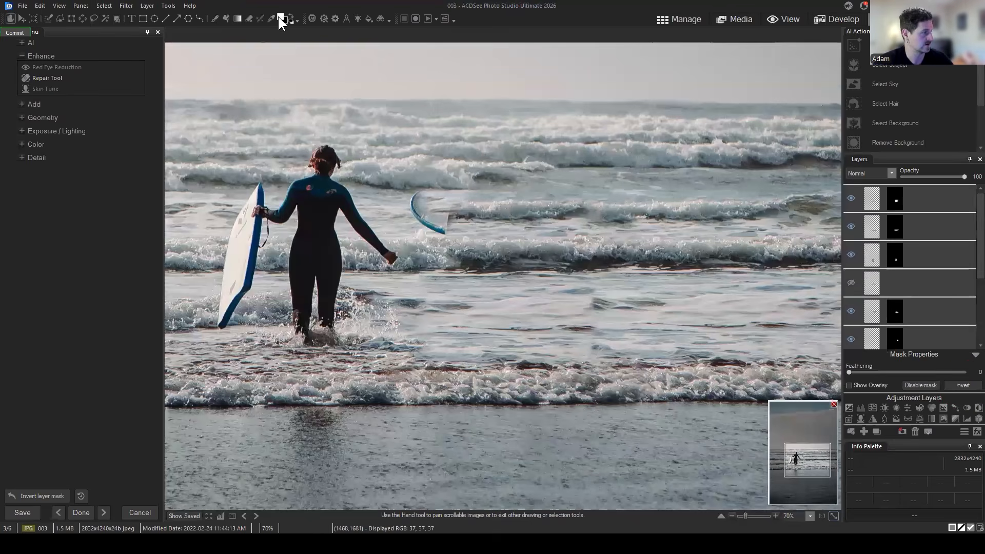
pyautogui.click(974, 356)
pyautogui.scroll(-2, 950, 324)
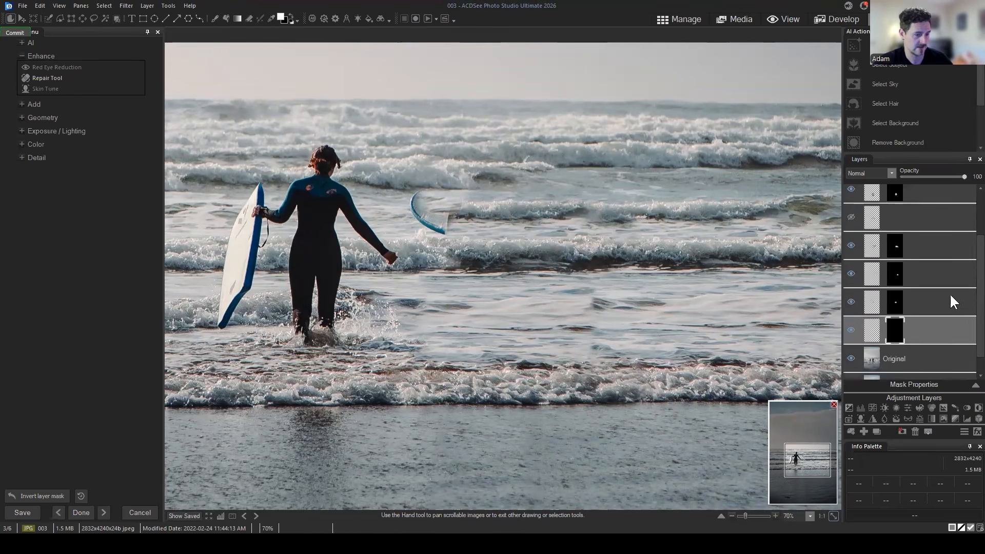
pyautogui.scroll(-1, 952, 302)
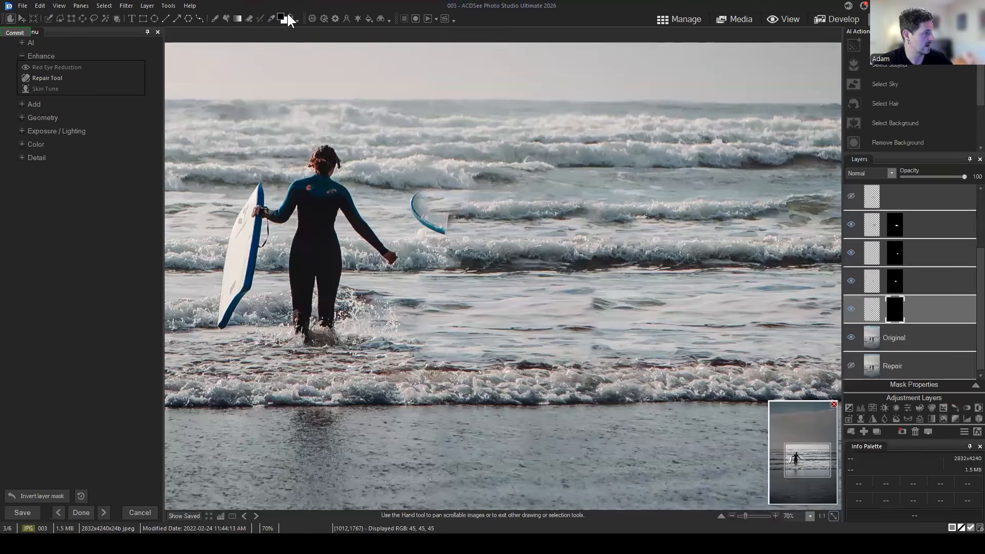
pyautogui.click(290, 14)
pyautogui.click(215, 19)
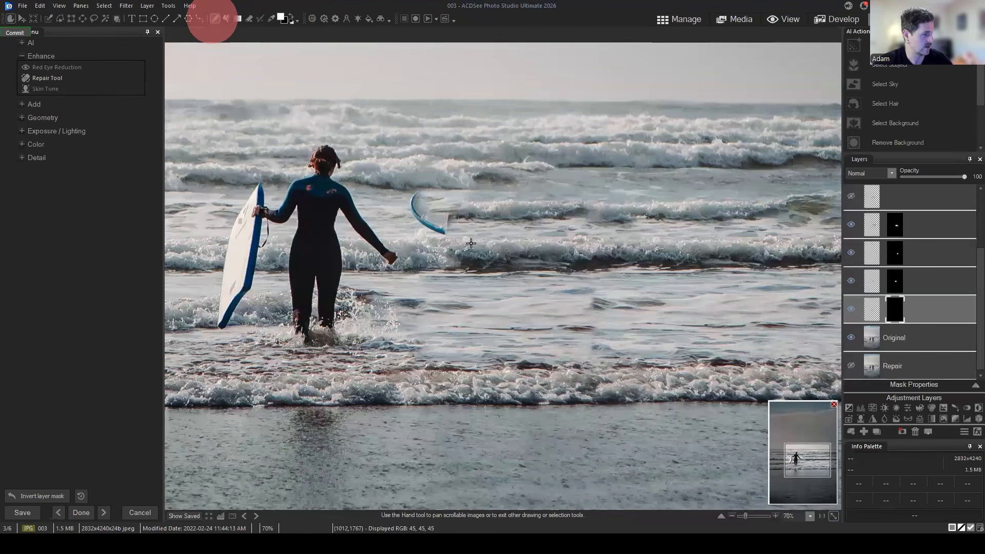
pyautogui.click(425, 212)
pyautogui.scroll(-5, 465, 222)
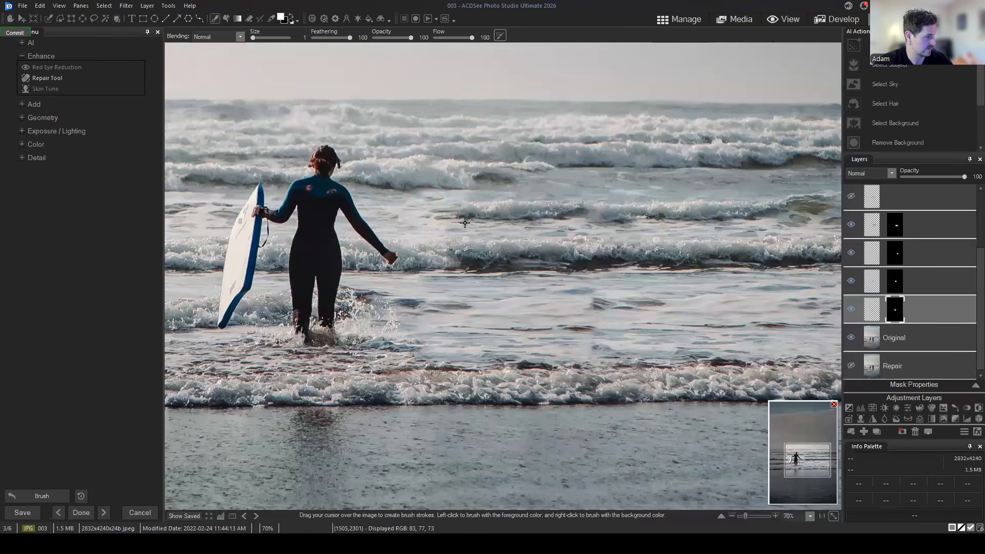
pyautogui.scroll(5, 432, 205)
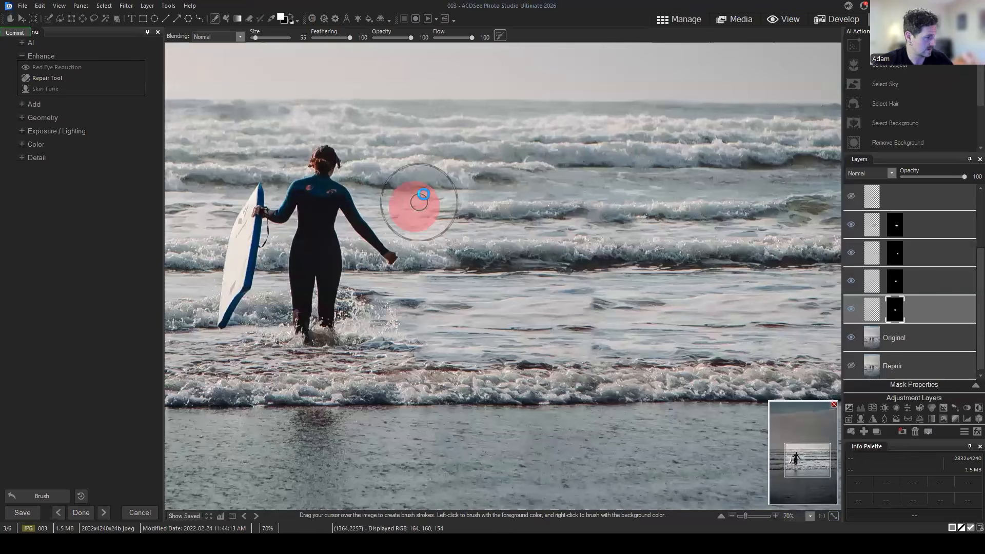
# Shift the oval wave patch slightly to line up with the surrounding water and commit its position
pyautogui.click(32, 18)
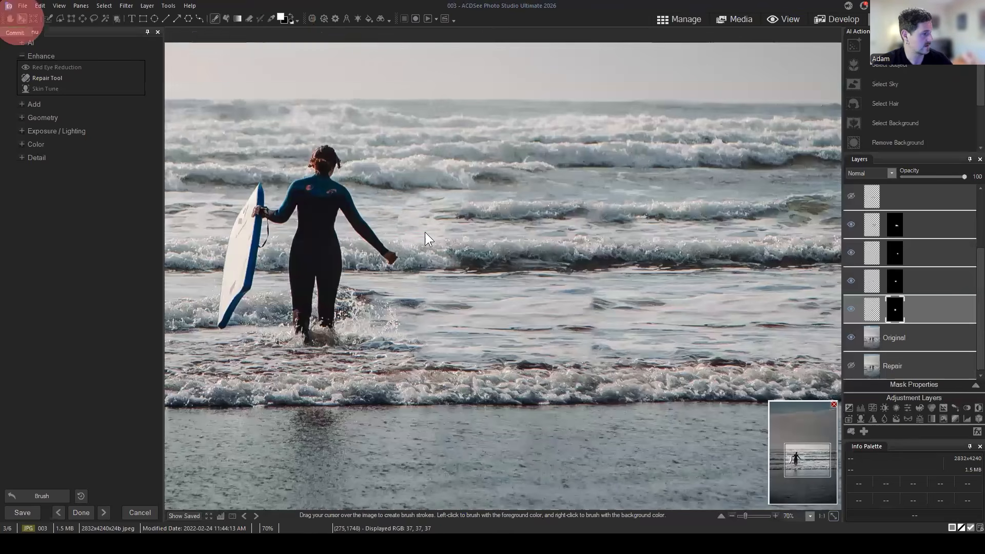
pyautogui.moveTo(440, 220); pyautogui.dragTo(424, 216)
pyautogui.click(182, 34)
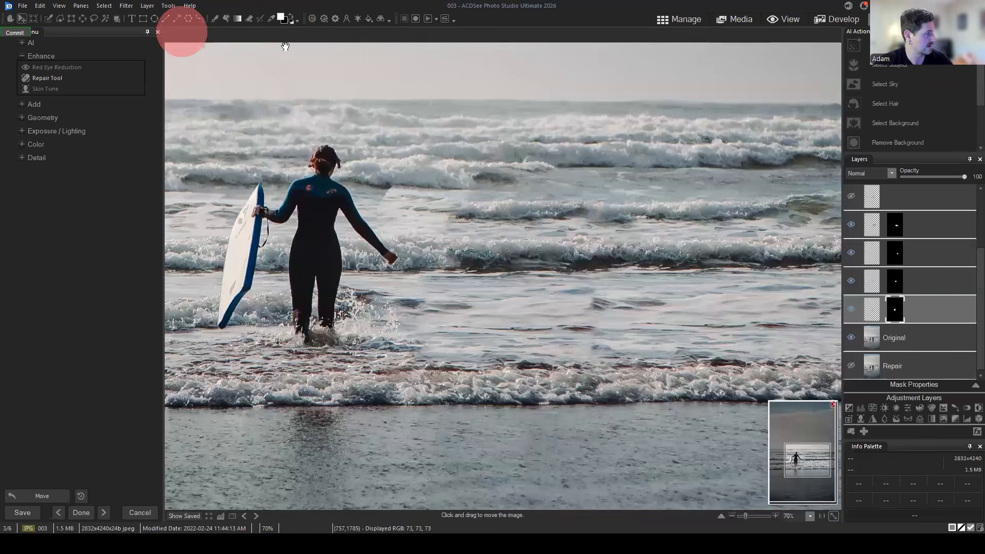
# Touch up the oval patch's mask with black beside the remaining surfer's arm and white at size 10 where the board edge was
pyautogui.click(215, 19)
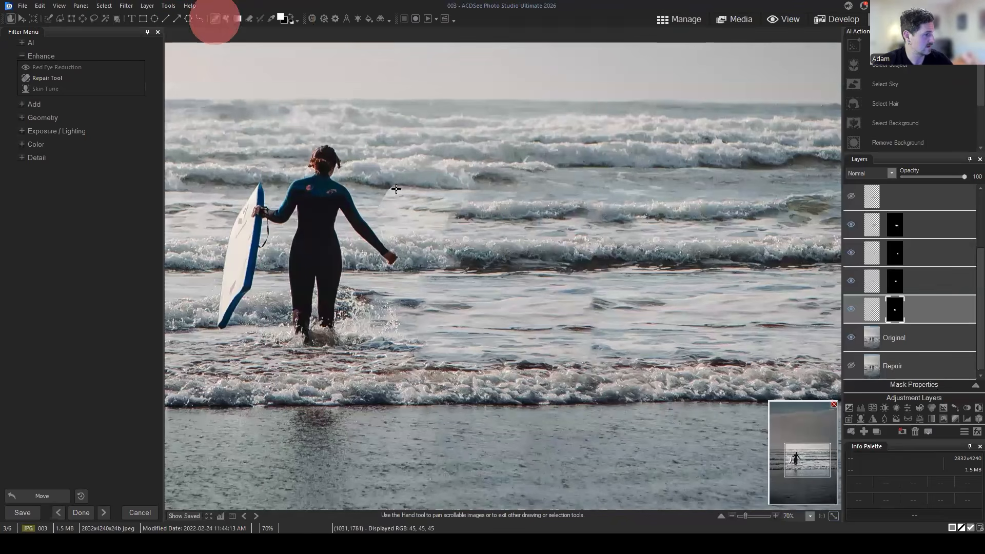
pyautogui.scroll(5, 391, 191)
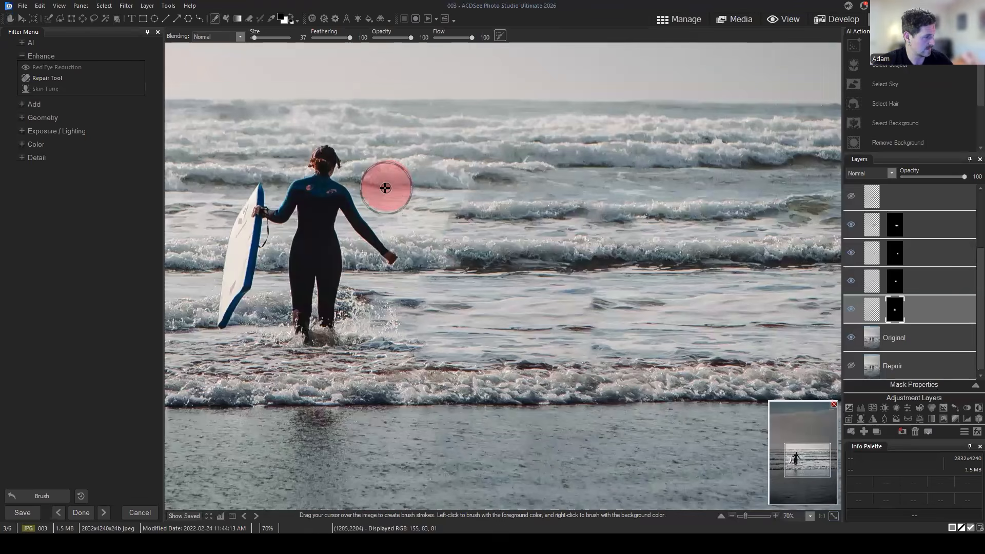
pyautogui.scroll(-10, 410, 194)
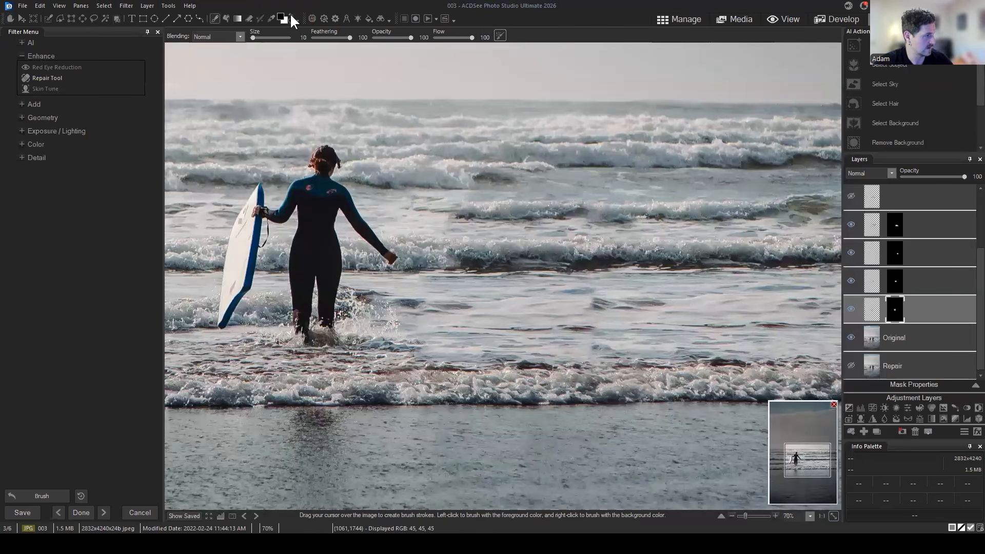
pyautogui.click(291, 14)
pyautogui.click(423, 214)
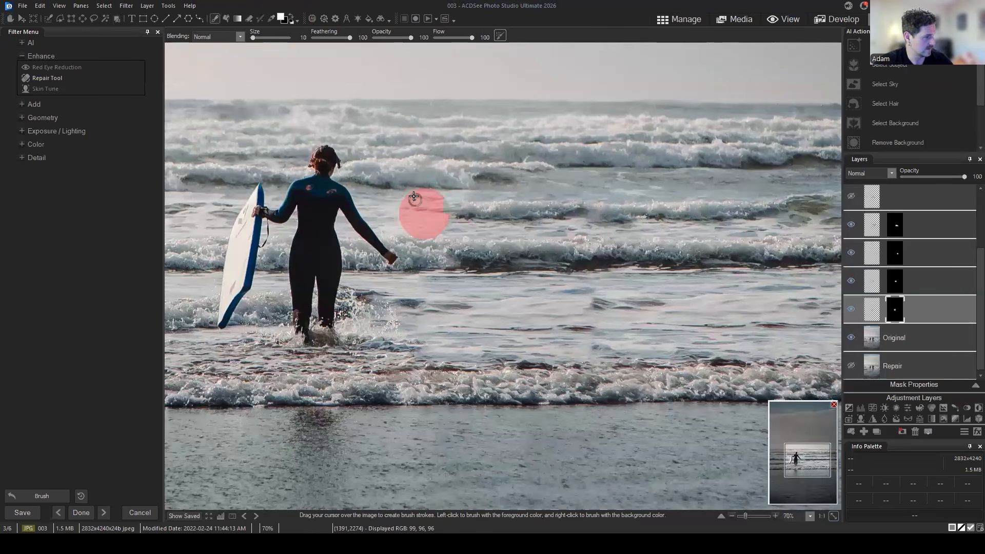
# Brush black at size 10 on the oval patch's mask over the water beside the remaining surfer's outstretched arm
pyautogui.click(292, 16)
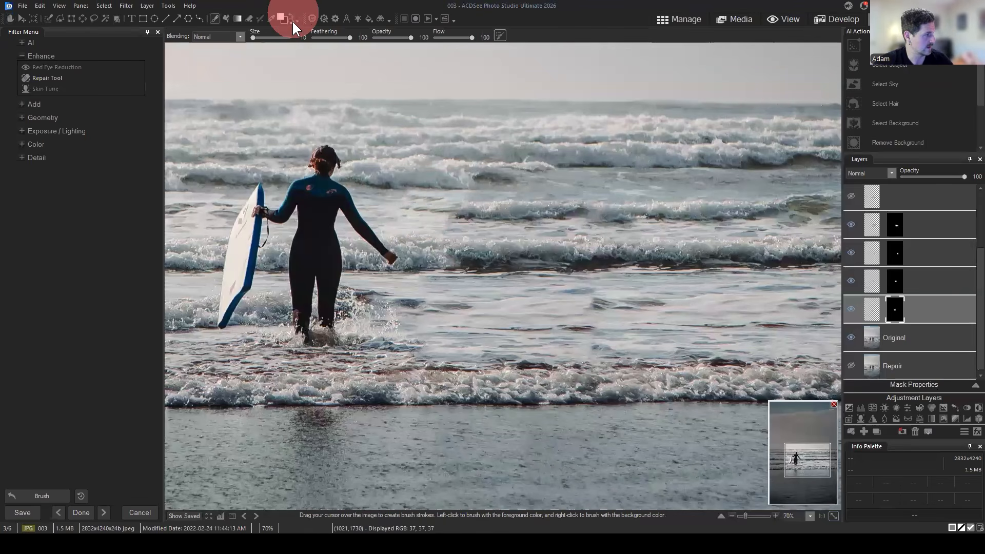
pyautogui.click(381, 195)
pyautogui.moveTo(385, 226)
pyautogui.mouseDown()
pyautogui.moveTo(396, 251)
pyautogui.moveTo(448, 236)
pyautogui.mouseUp()
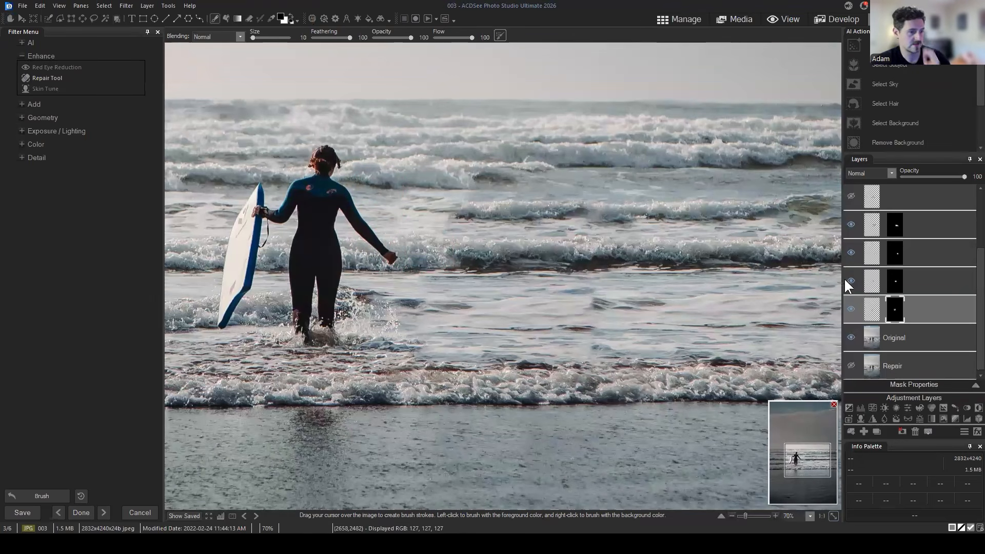
# Select the mask of the wave patch covering the removed surfer's head and brush white at size 55 across the patch's far end
pyautogui.click(851, 275)
pyautogui.click(852, 275)
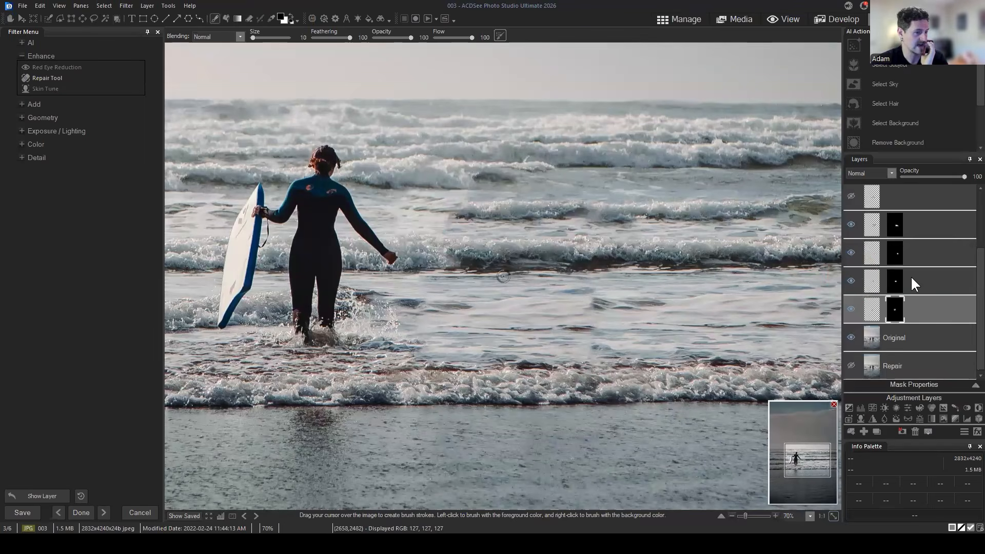
pyautogui.click(852, 277)
pyautogui.click(851, 277)
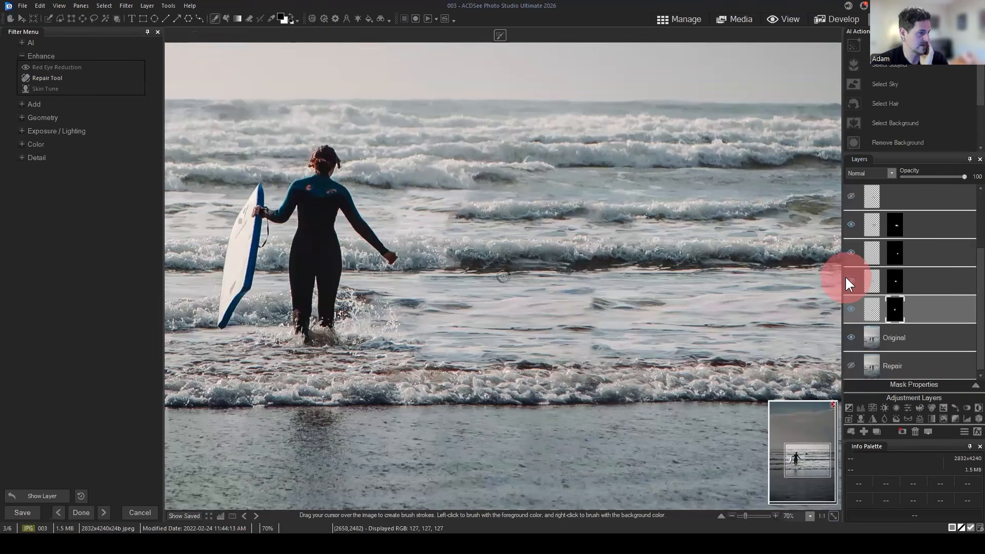
pyautogui.click(850, 279)
pyautogui.click(850, 279)
pyautogui.click(892, 281)
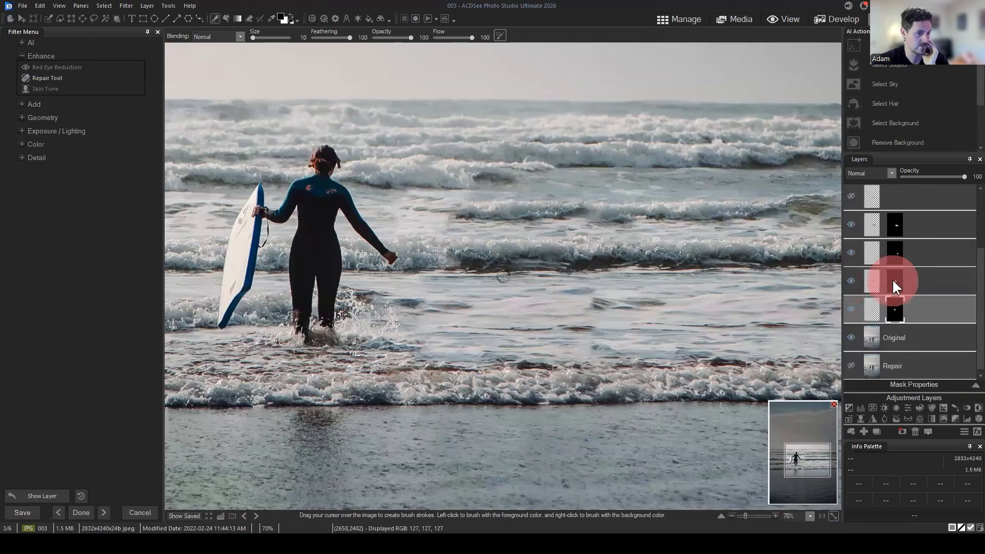
pyautogui.click(291, 16)
pyautogui.scroll(9, 590, 226)
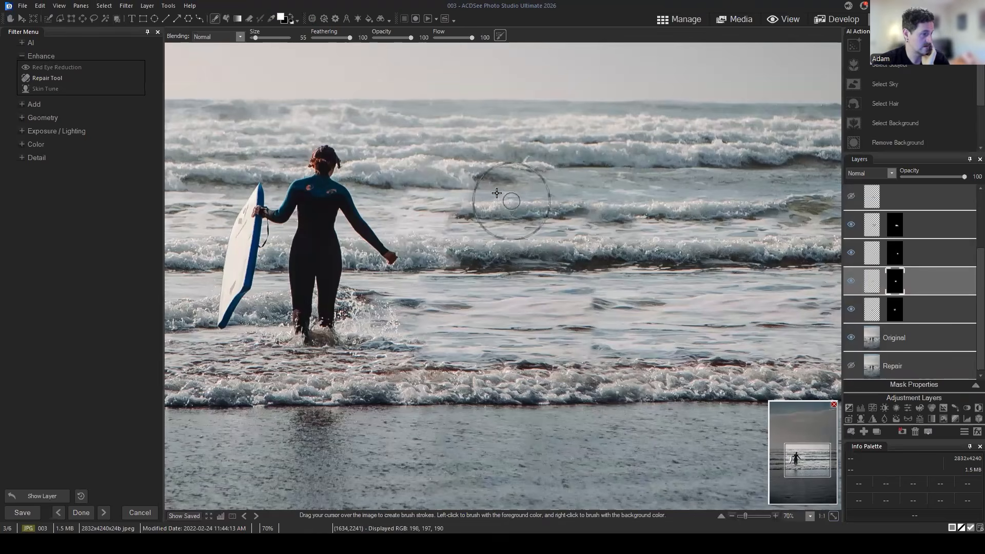
pyautogui.moveTo(496, 190); pyautogui.dragTo(583, 220)
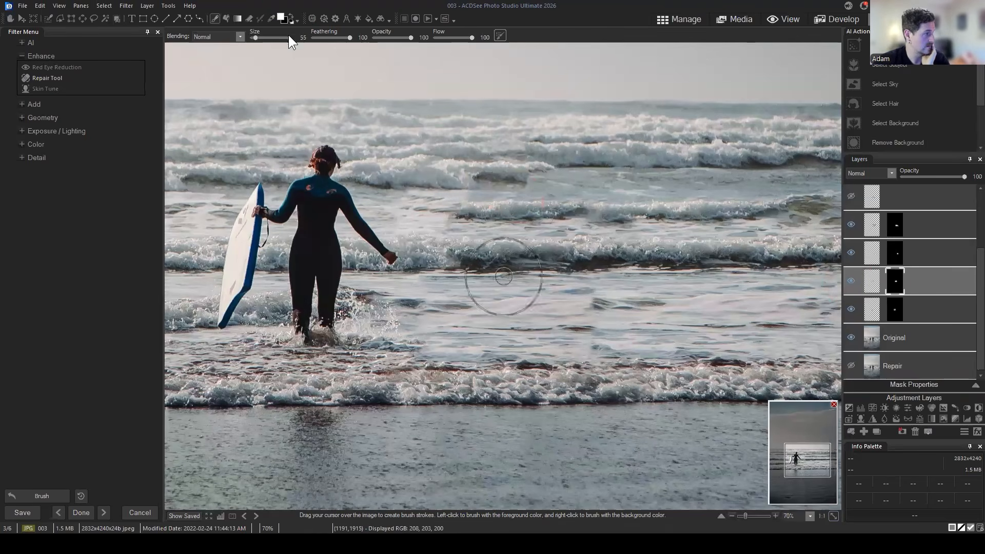
# Refine the head patch's mask at size 19 with black around its edges and white over the exposed shoulder
pyautogui.click(290, 16)
pyautogui.scroll(-7, 570, 172)
pyautogui.moveTo(532, 165); pyautogui.dragTo(433, 220)
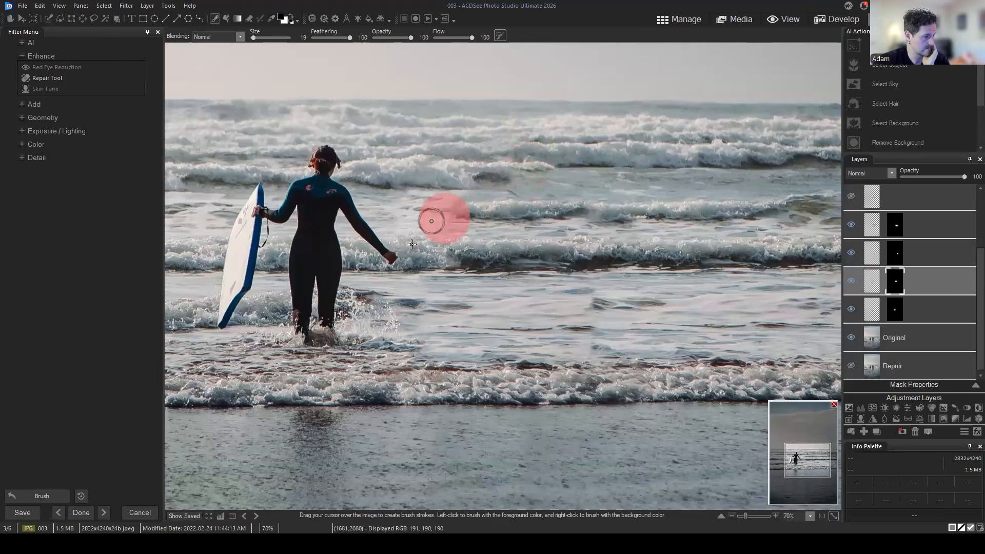
pyautogui.click(851, 280)
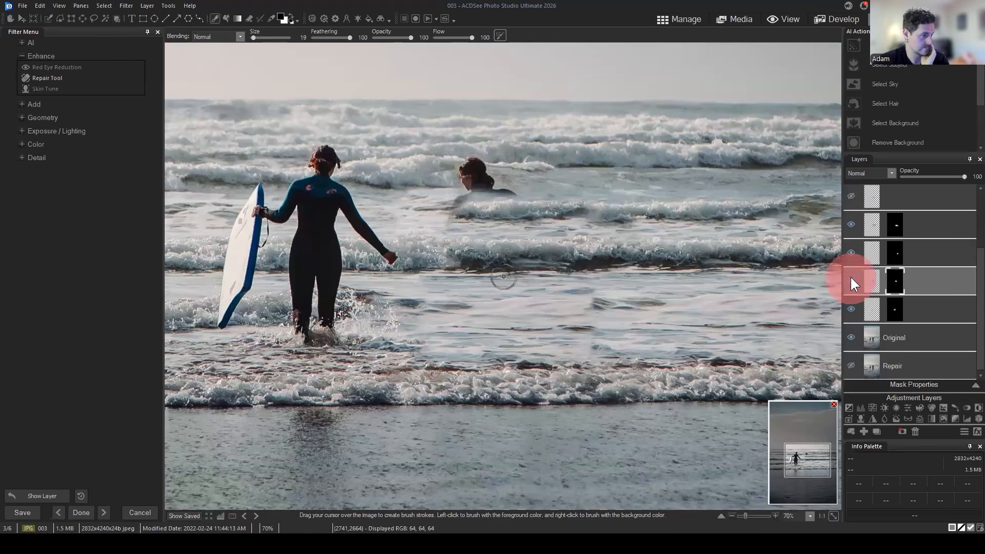
pyautogui.click(852, 280)
pyautogui.click(521, 191)
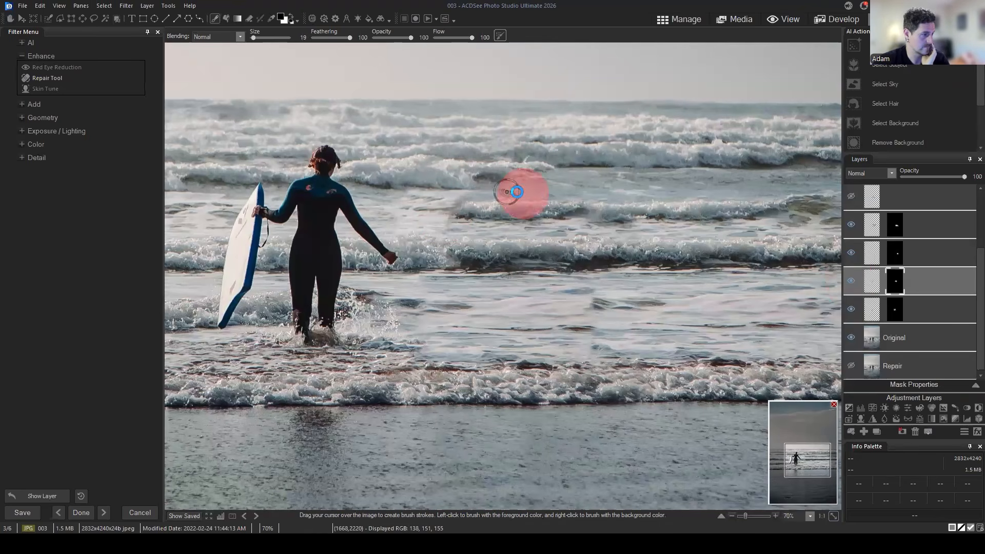
pyautogui.click(291, 15)
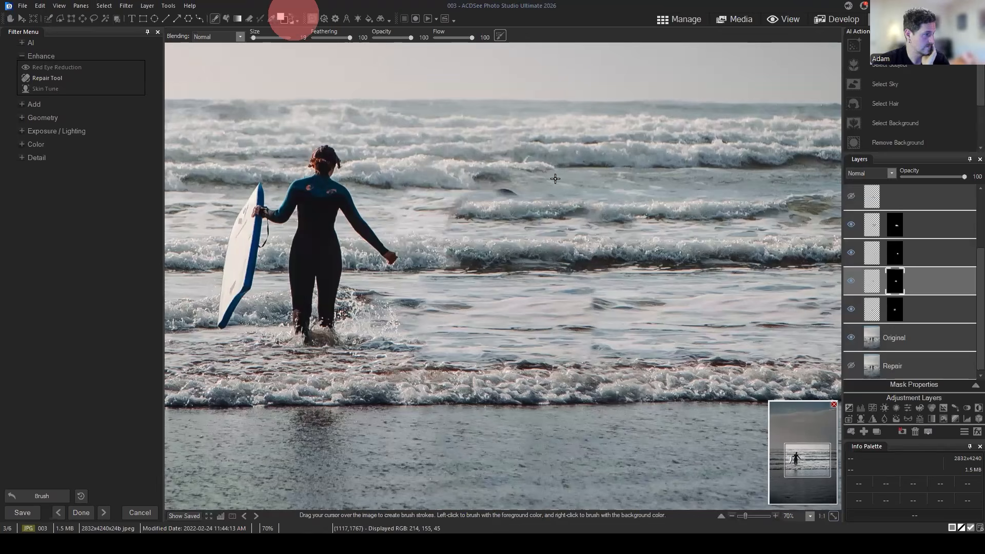
pyautogui.click(497, 192)
pyautogui.click(541, 192)
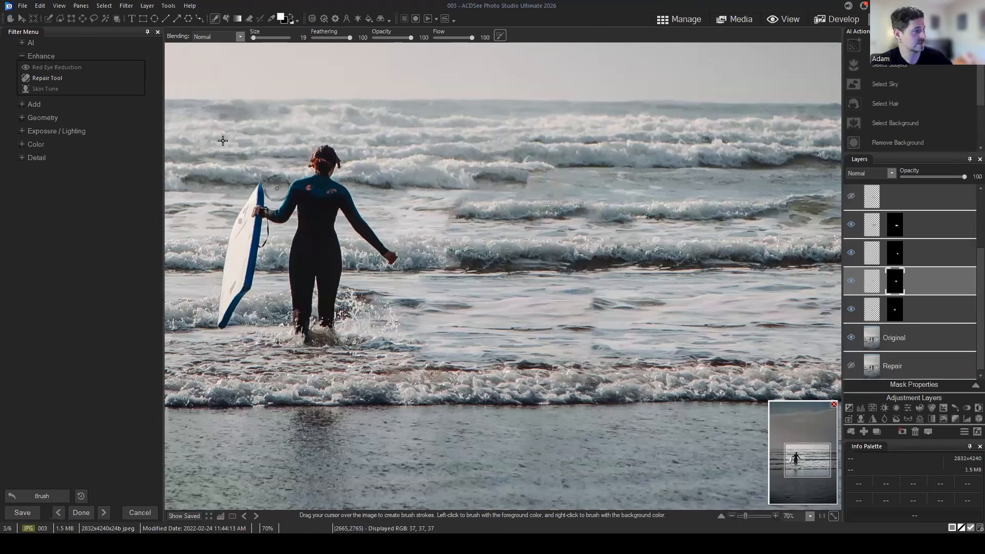
# Shift the head-covering wave patch slightly right, commit its position, and compare the photo with the patch hidden and shown
pyautogui.click(22, 19)
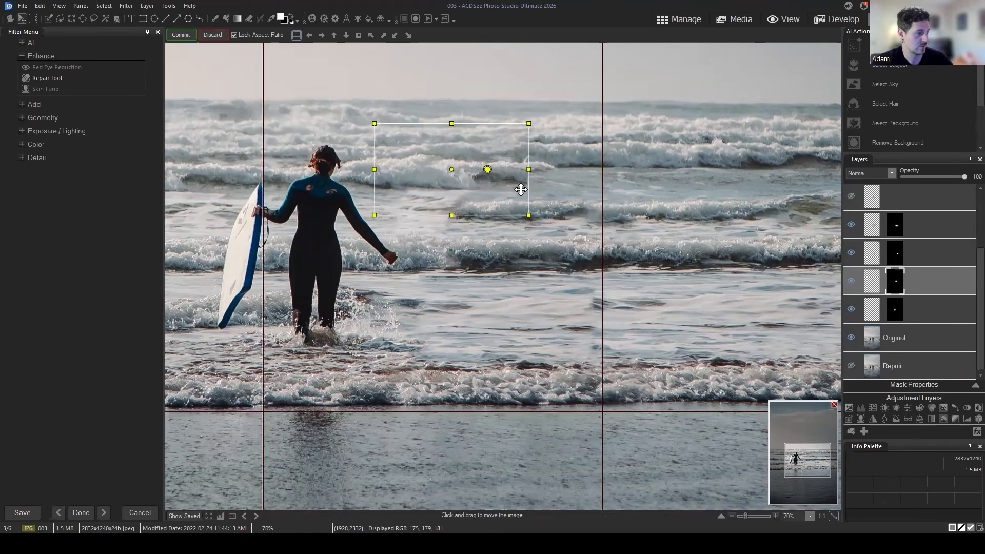
pyautogui.moveTo(460, 180)
pyautogui.mouseDown()
pyautogui.moveTo(496, 179)
pyautogui.moveTo(478, 180)
pyautogui.mouseUp()
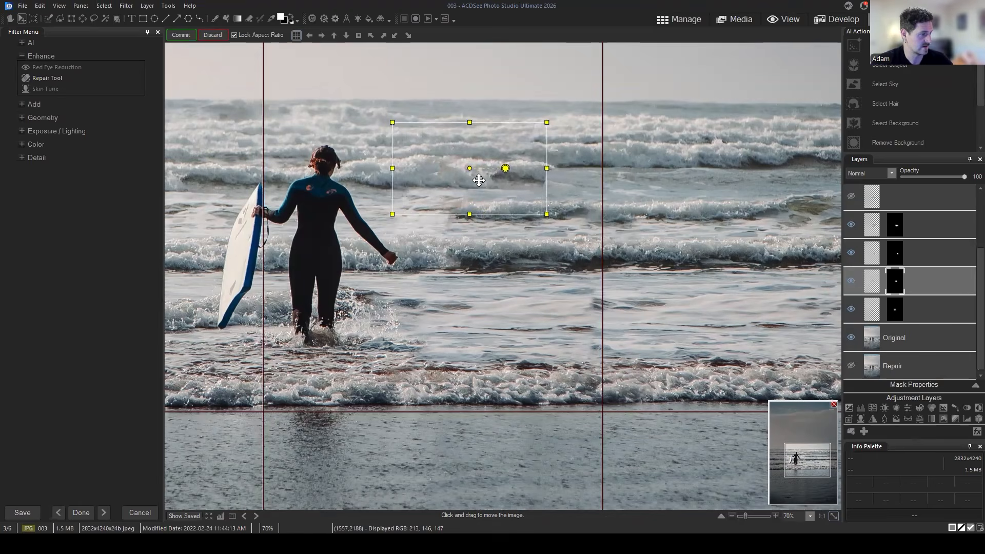
pyautogui.click(181, 35)
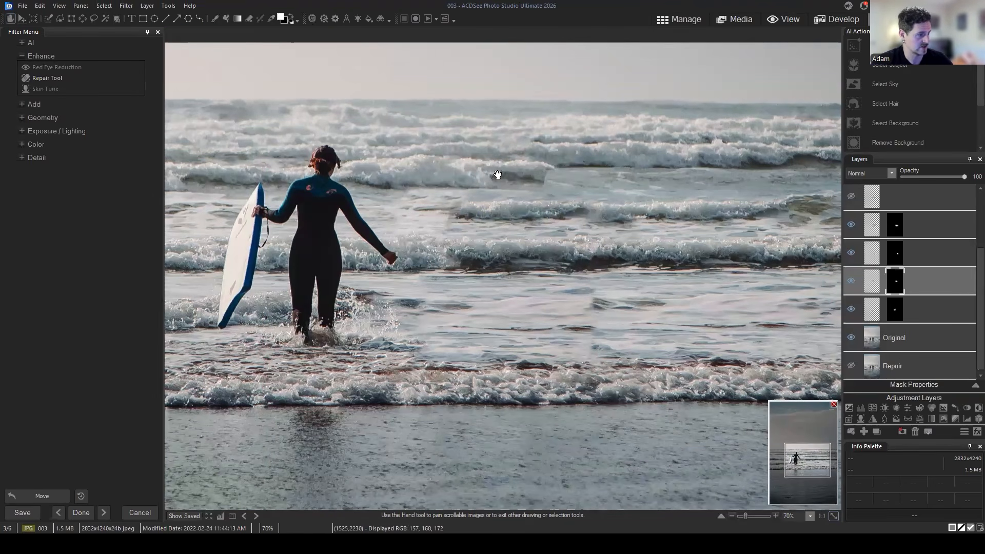
pyautogui.click(852, 280)
pyautogui.click(851, 280)
# Delete the head patch's layer mask and replace it with a new inverted one
pyautogui.click(896, 280)
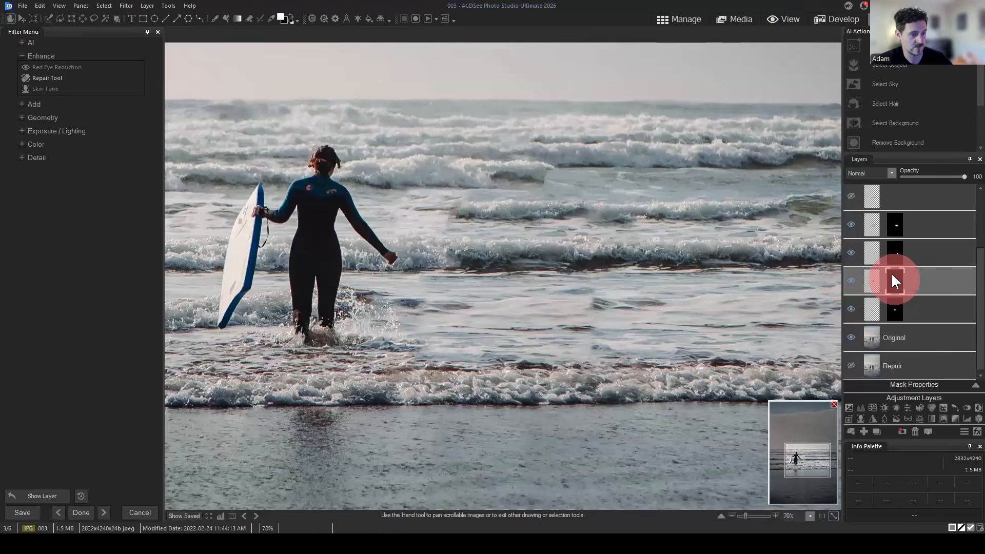
pyautogui.click(902, 431)
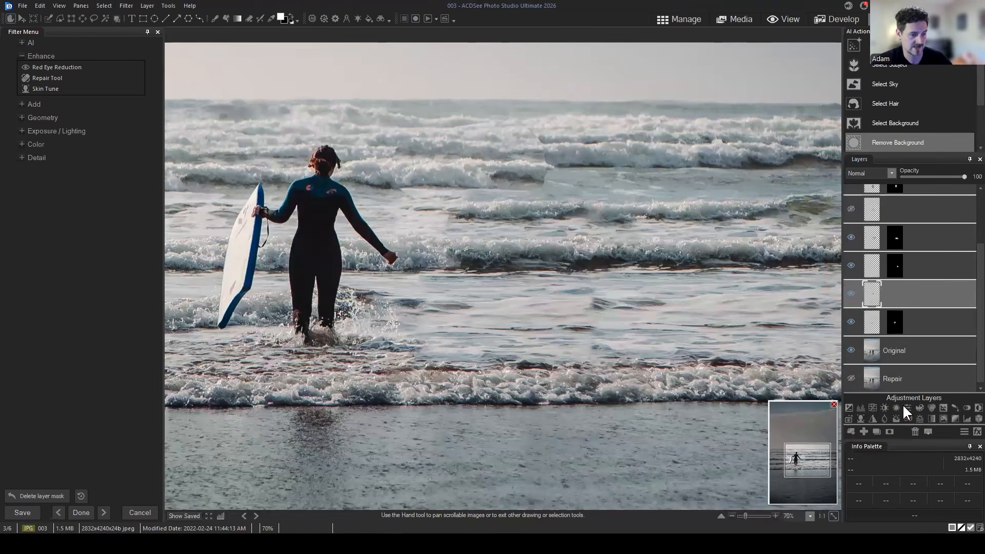
pyautogui.click(887, 429)
pyautogui.click(962, 382)
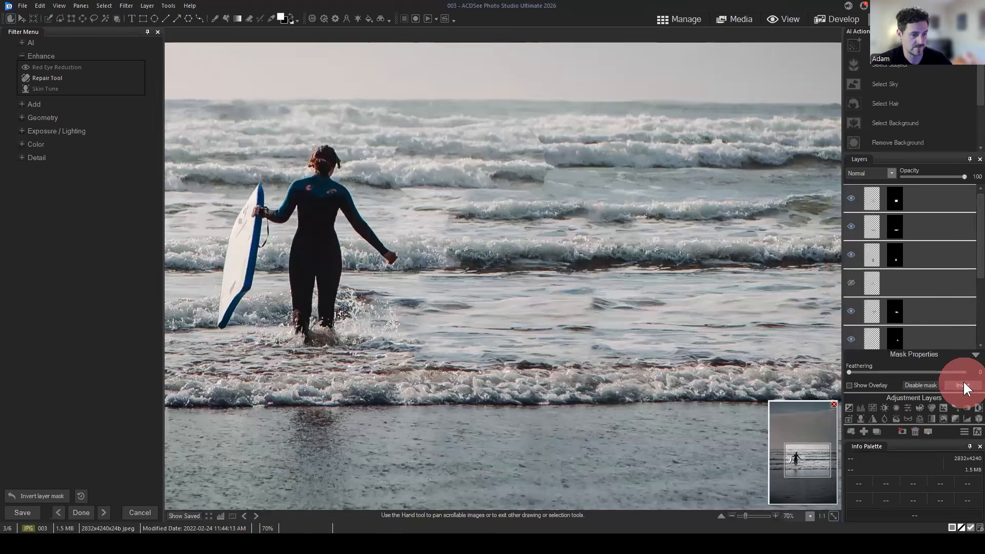
# Brush white on the head patch's new mask, finishing at size 28, to cover the remaining head and shoulders
pyautogui.scroll(-1, 935, 295)
pyautogui.scroll(-2, 935, 289)
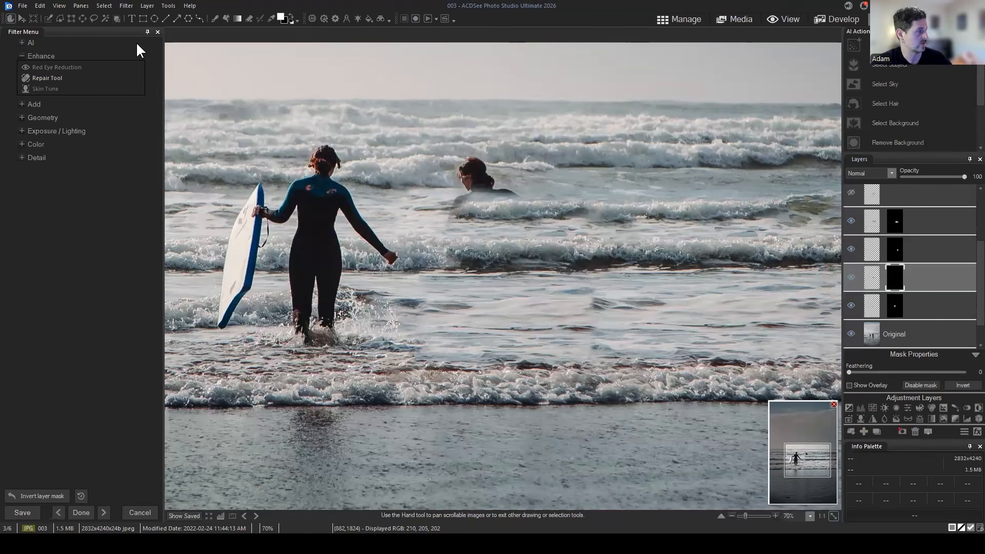
pyautogui.click(215, 19)
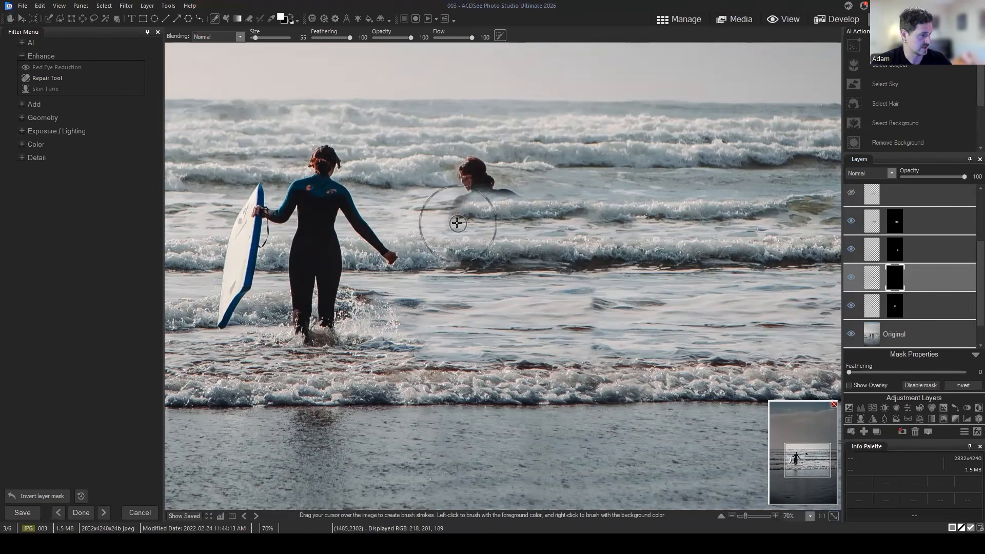
pyautogui.moveTo(453, 226); pyautogui.dragTo(464, 165)
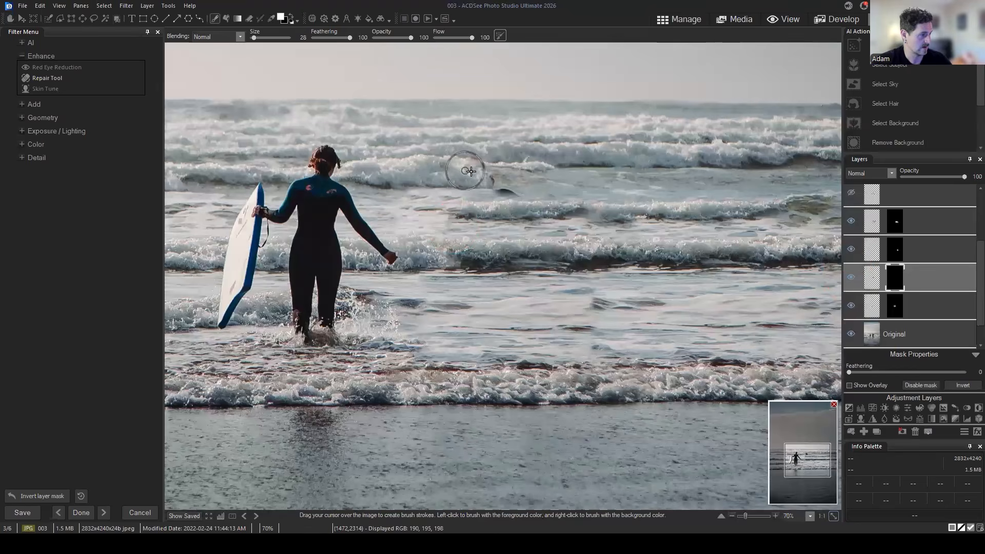
pyautogui.moveTo(455, 222); pyautogui.dragTo(462, 213)
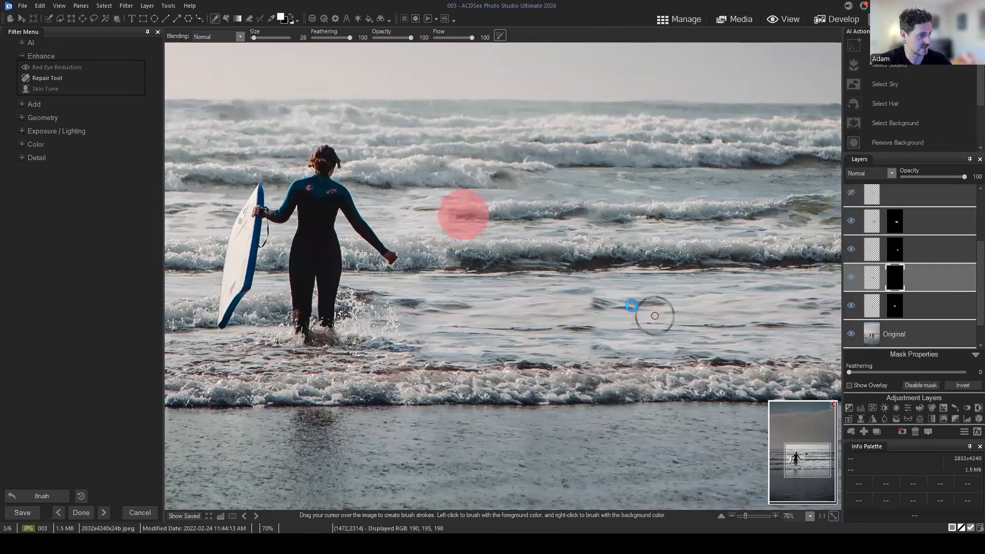
# Examine the blended waves and sand beside the remaining surfer, both close up and in the whole photo
pyautogui.scroll(-1, 682, 295)
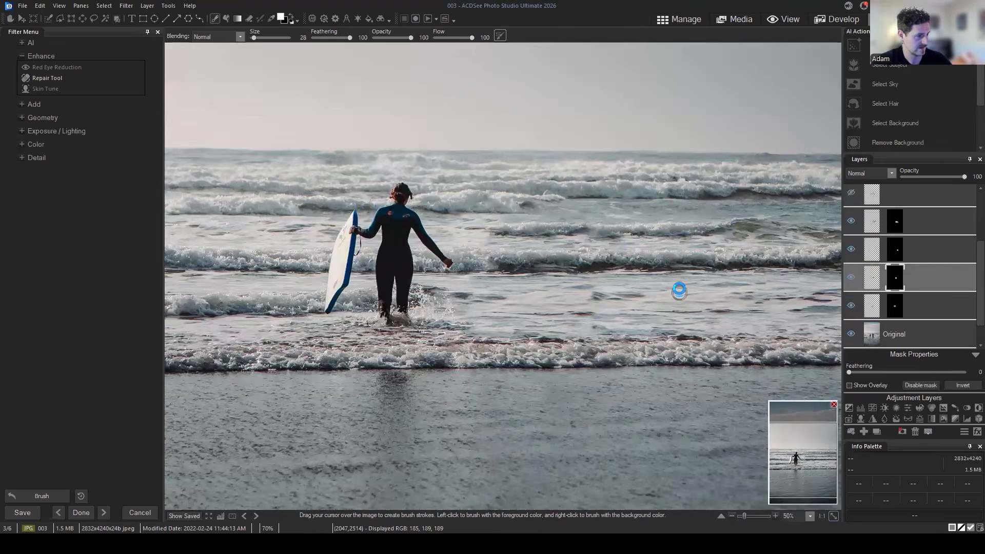
pyautogui.scroll(-1, 679, 291)
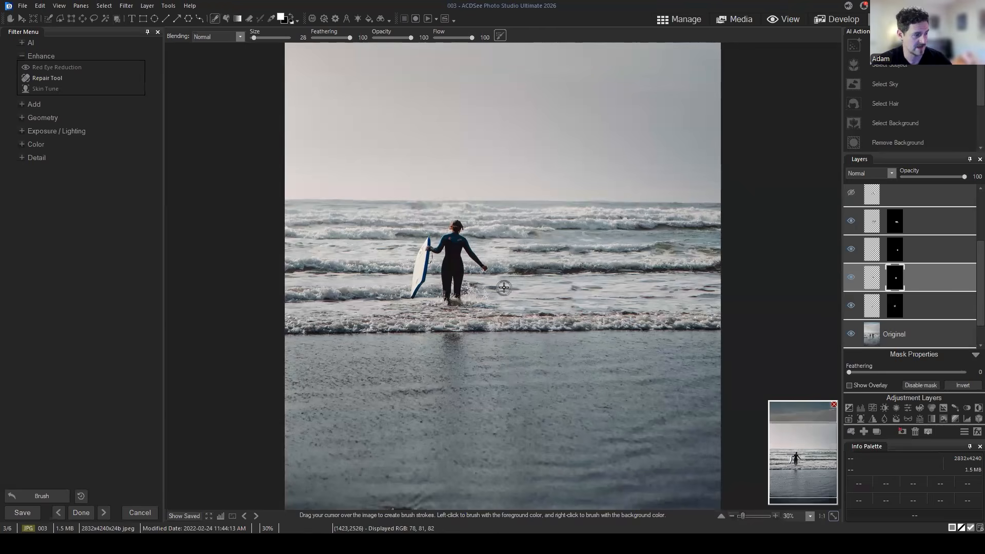
pyautogui.scroll(2, 518, 260)
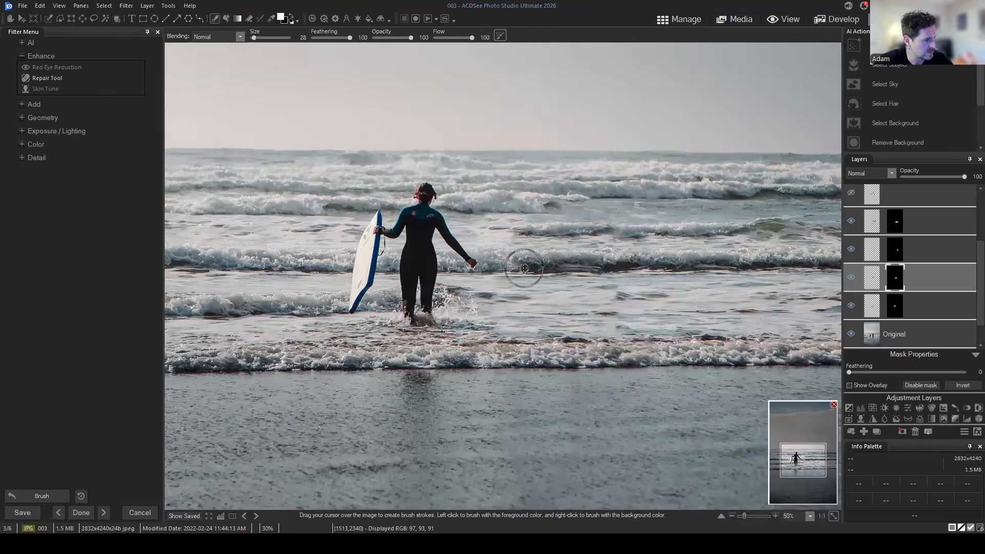
pyautogui.scroll(3, 558, 283)
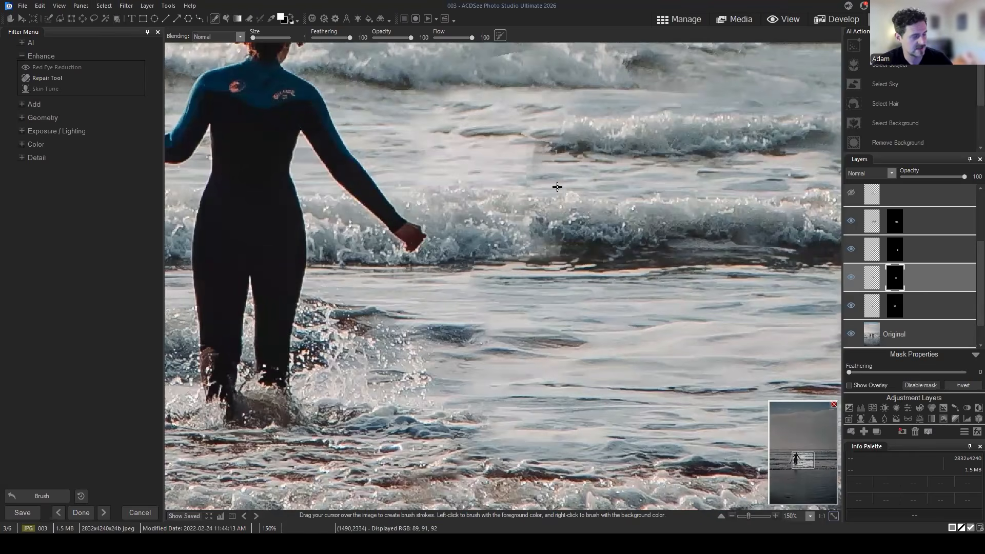
pyautogui.scroll(-1, 557, 186)
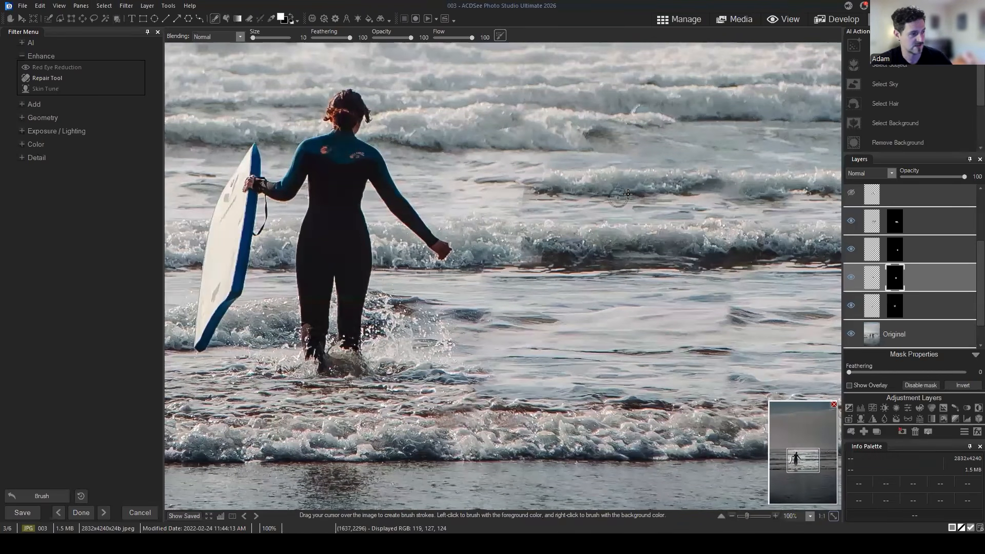
pyautogui.scroll(-1, 611, 204)
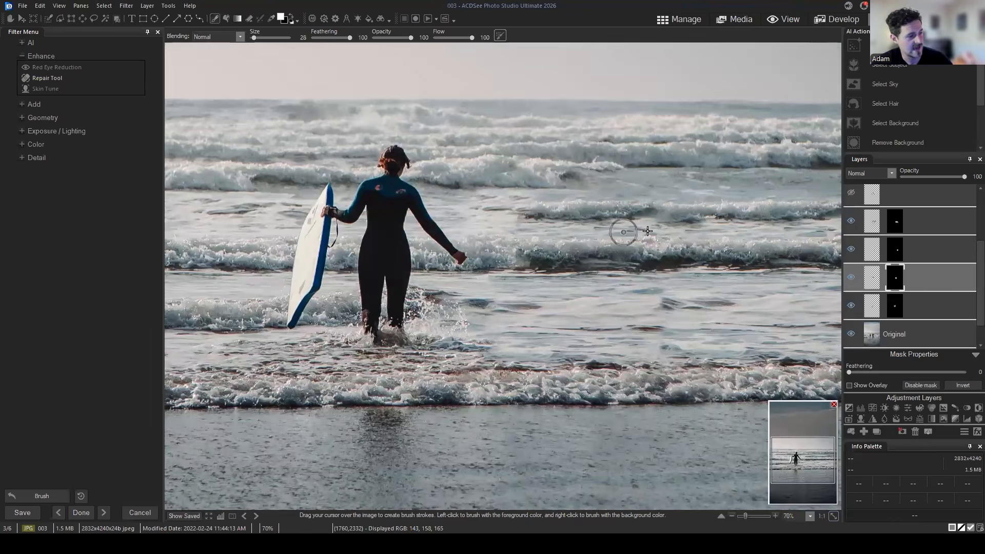
pyautogui.scroll(-1, 647, 231)
pyautogui.scroll(-1, 690, 321)
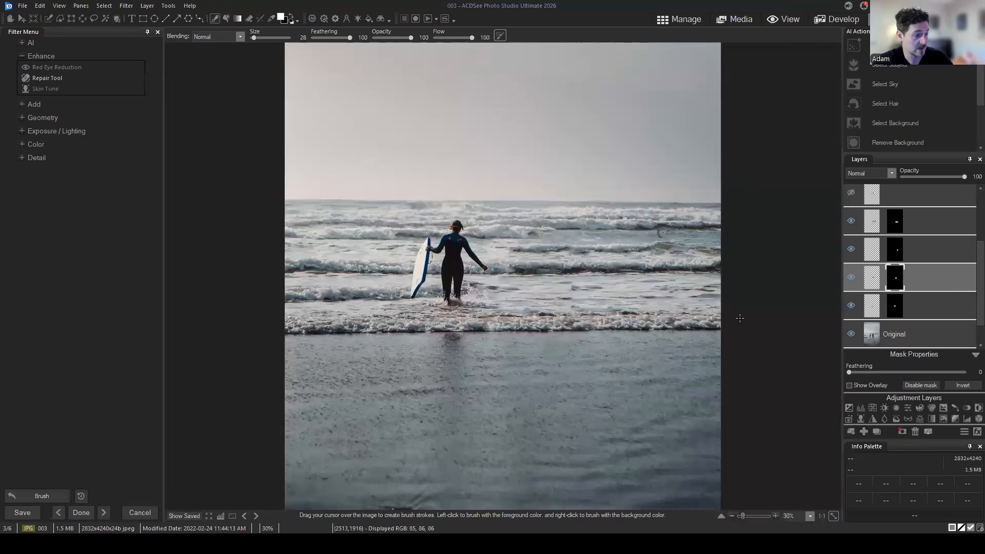
pyautogui.scroll(-1, 825, 354)
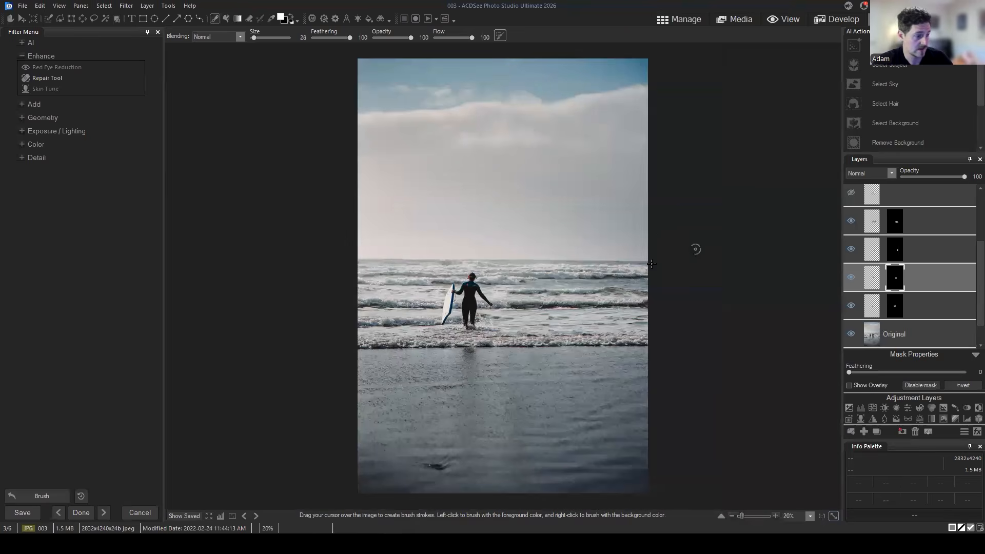
# Try cropping the canvas from its right side to about 28.9 inches wide, and discard the crop
pyautogui.click(32, 20)
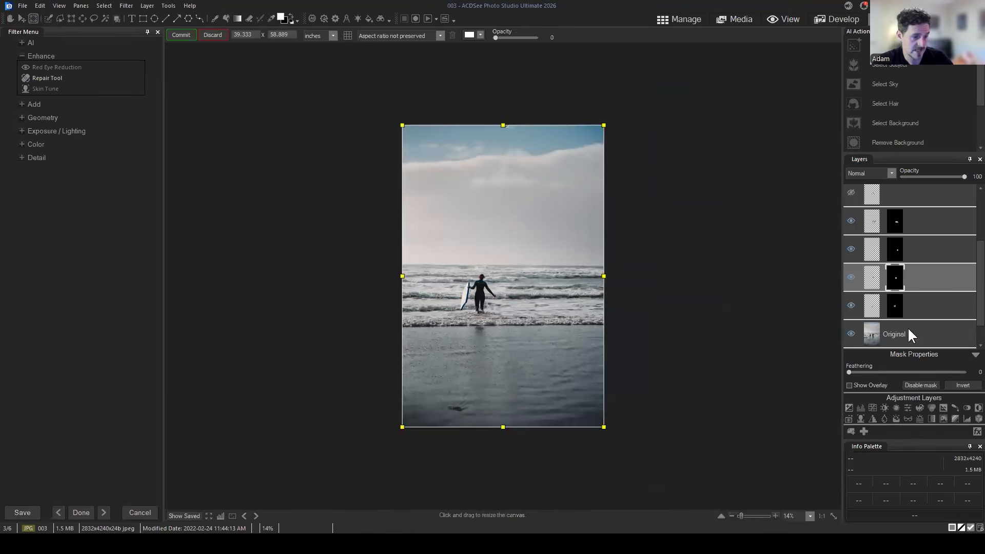
pyautogui.click(910, 331)
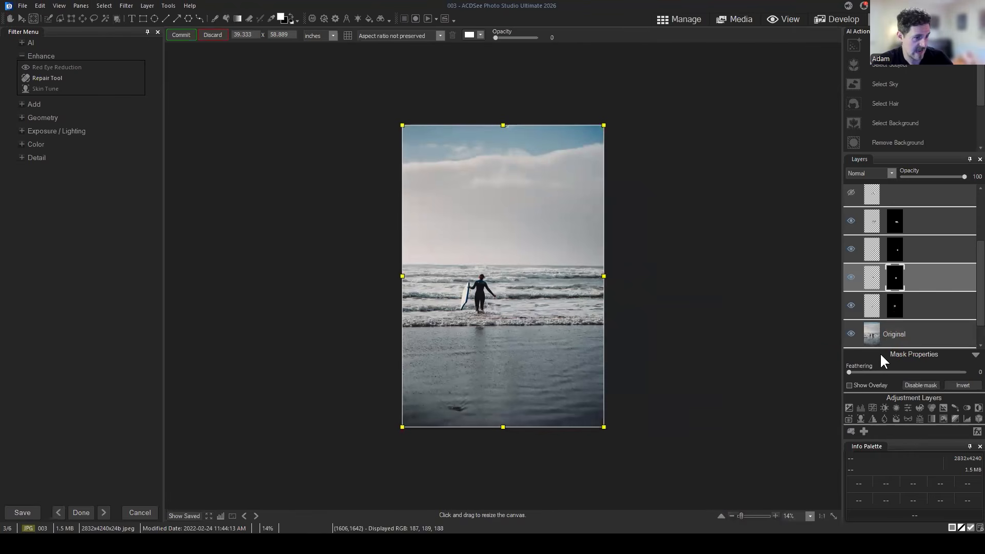
pyautogui.moveTo(601, 275); pyautogui.dragTo(551, 275)
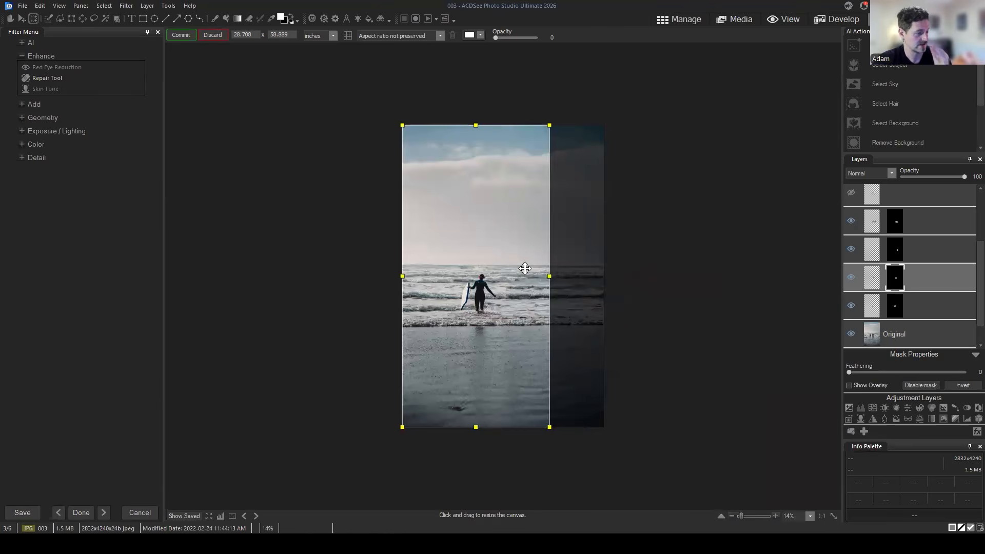
pyautogui.moveTo(550, 276); pyautogui.dragTo(550, 276)
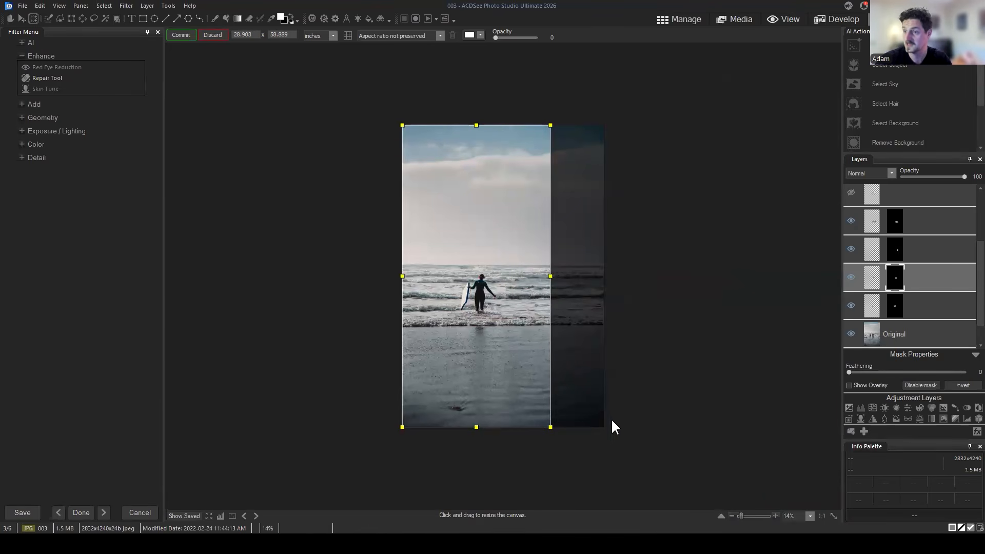
pyautogui.click(212, 35)
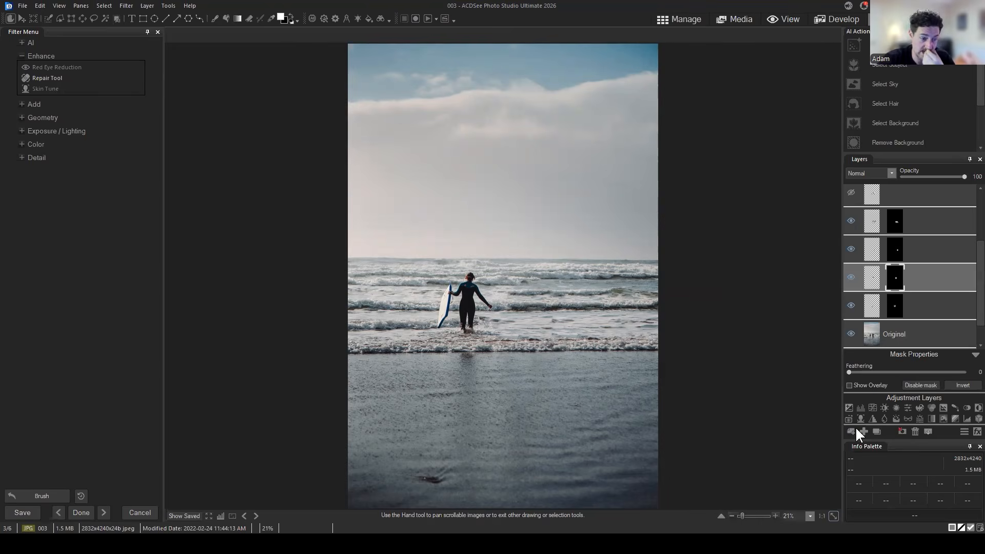
# Copy a circular area of sky and clouds from the Original layer using an elliptical selection in the upper photo
pyautogui.scroll(5, 931, 258)
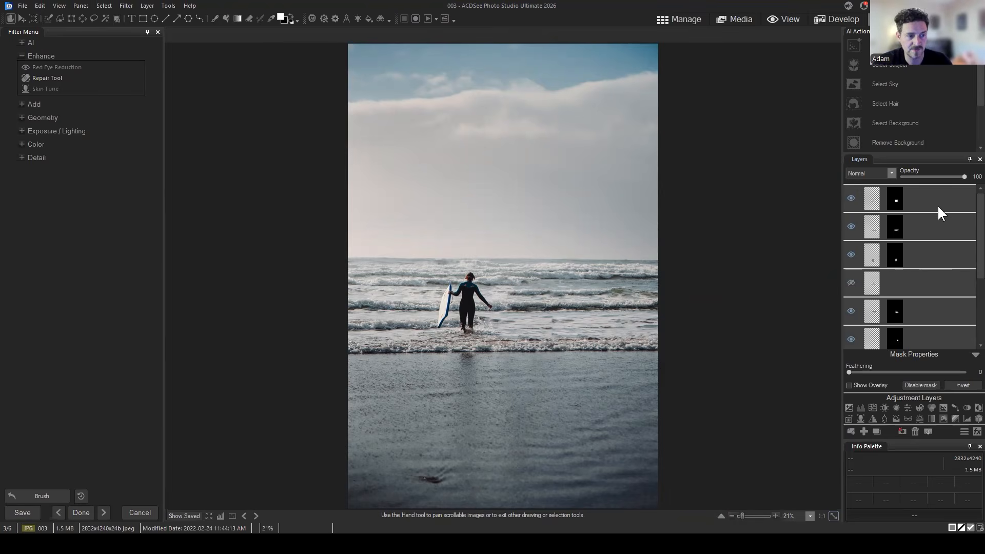
pyautogui.scroll(-5, 923, 281)
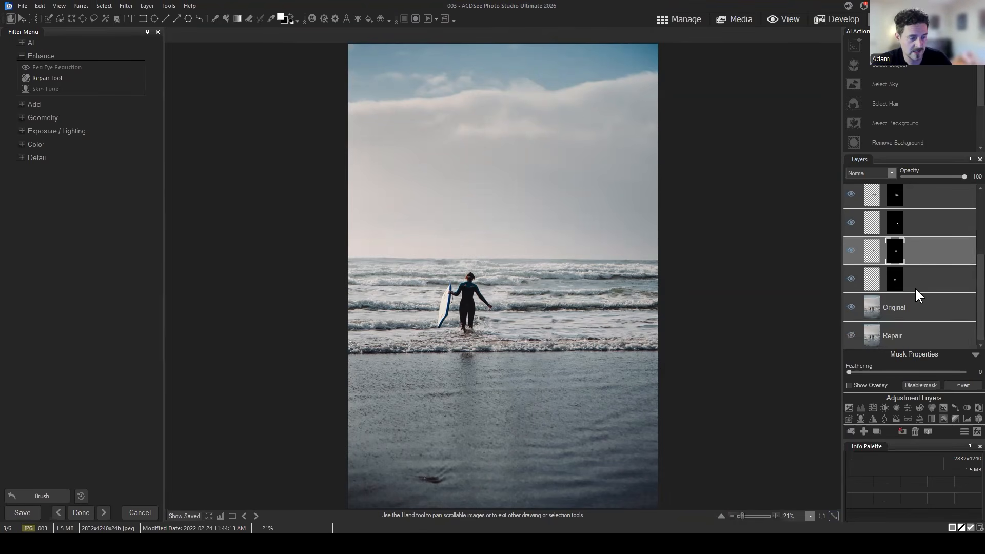
pyautogui.click(917, 310)
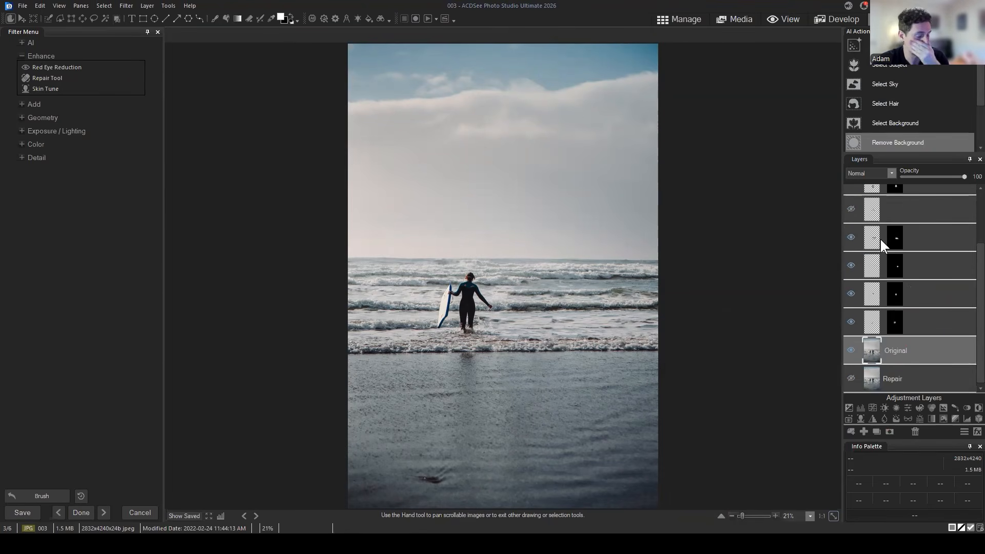
pyautogui.click(82, 18)
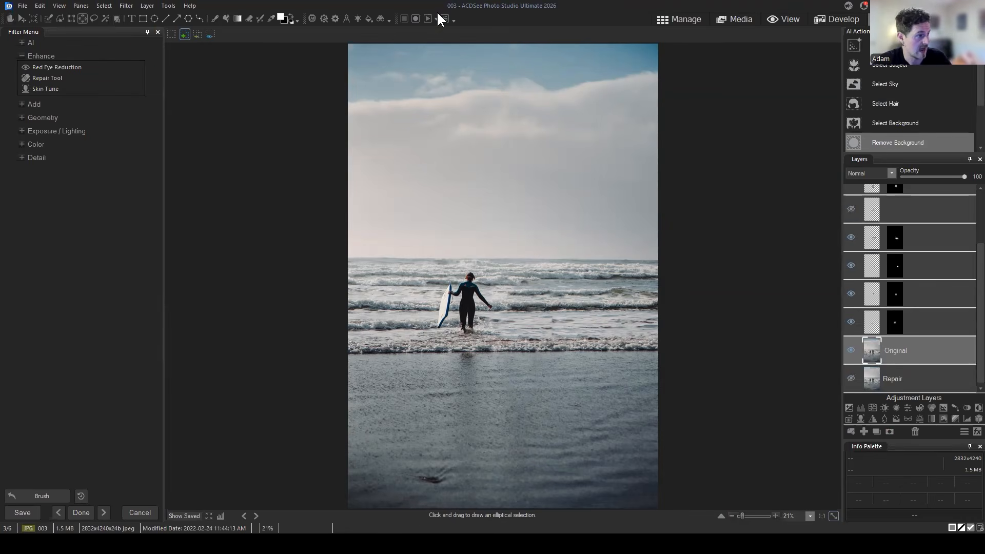
pyautogui.moveTo(407, 58); pyautogui.dragTo(564, 205)
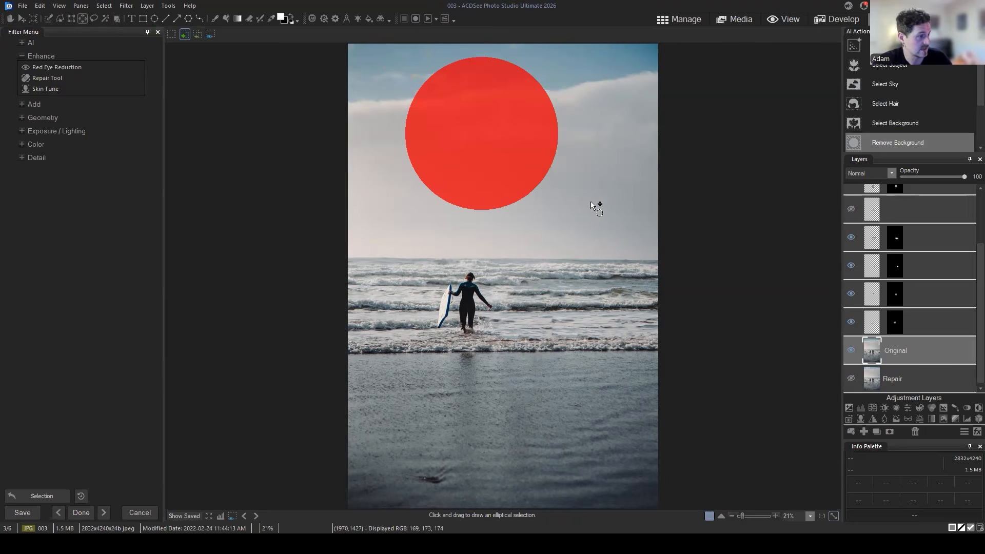
pyautogui.hotkey('ctrl', 'c')
pyautogui.scroll(3, 912, 294)
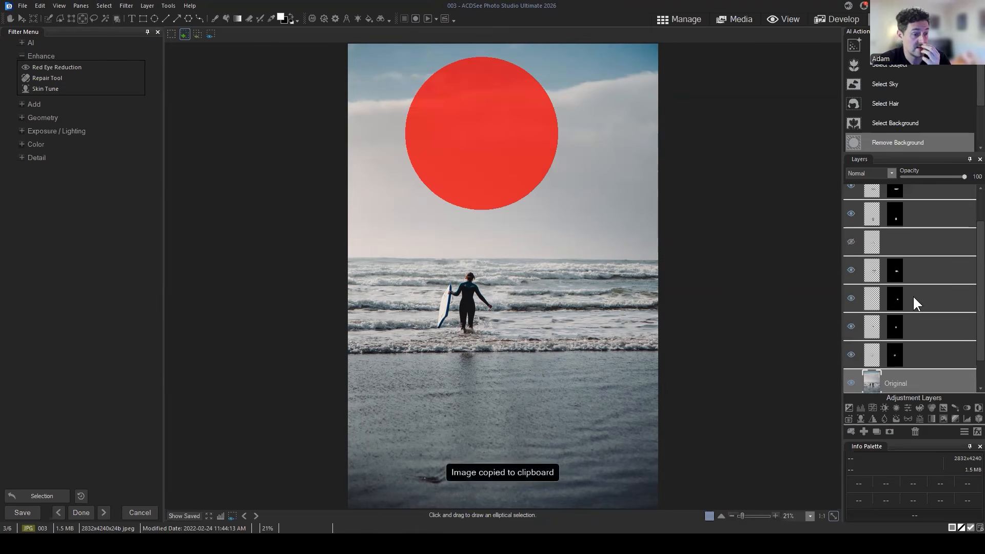
pyautogui.scroll(-2, 931, 276)
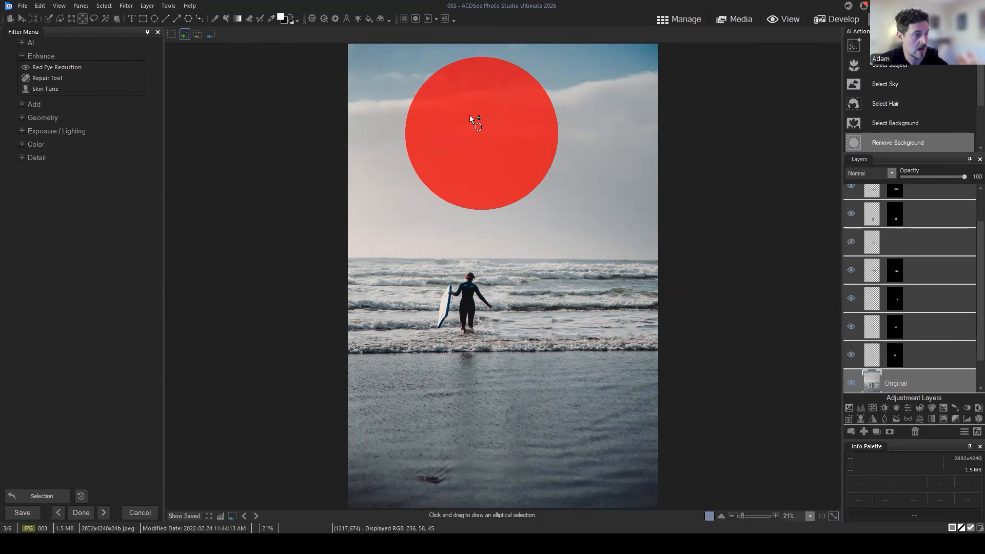
# Paste the copied sky circle as a new layer directly above Original and commit it slightly lower in the sky
pyautogui.click(22, 19)
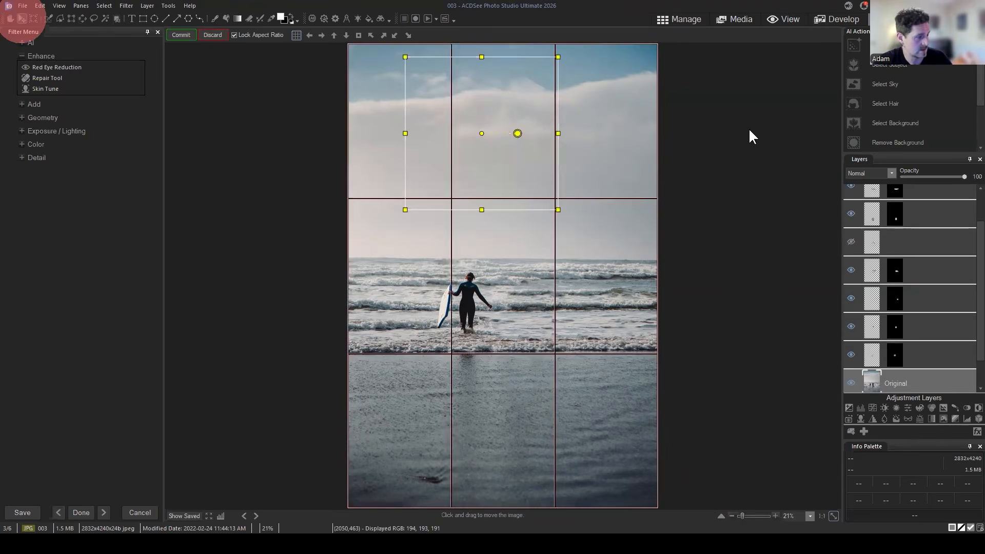
pyautogui.scroll(-1, 919, 358)
pyautogui.click(932, 352)
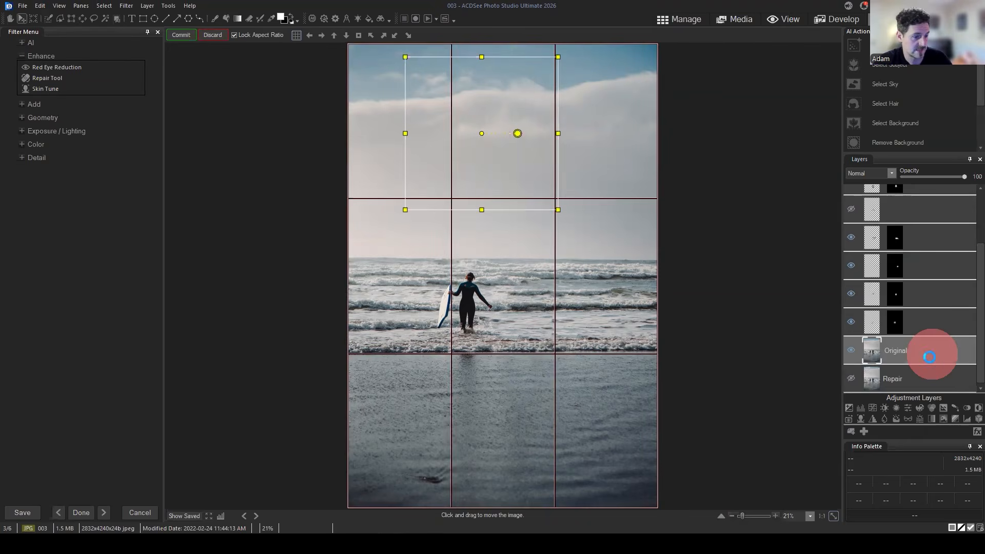
pyautogui.hotkey('ctrl', 'v')
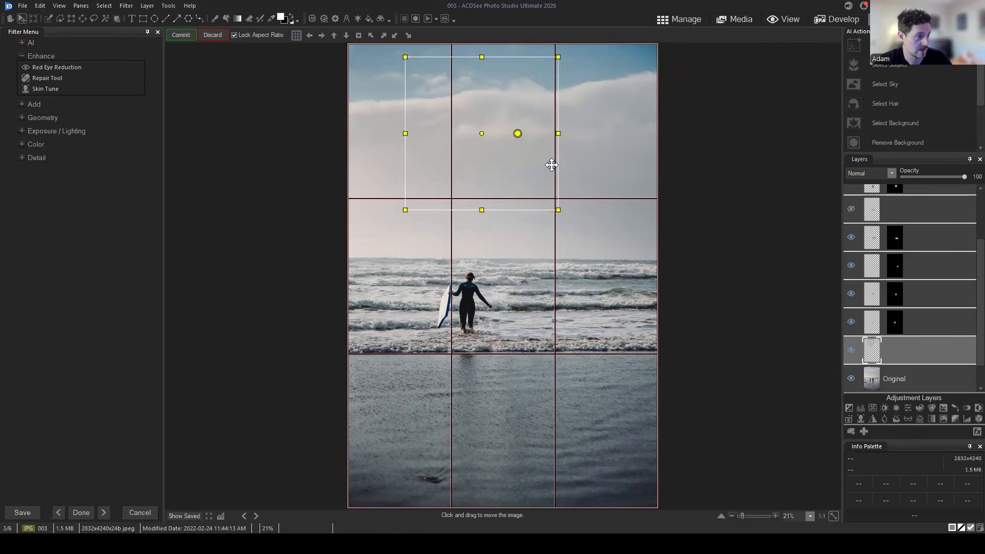
pyautogui.moveTo(484, 130)
pyautogui.mouseDown()
pyautogui.moveTo(516, 287)
pyautogui.moveTo(490, 309)
pyautogui.moveTo(480, 192)
pyautogui.mouseUp()
pyautogui.click(907, 344)
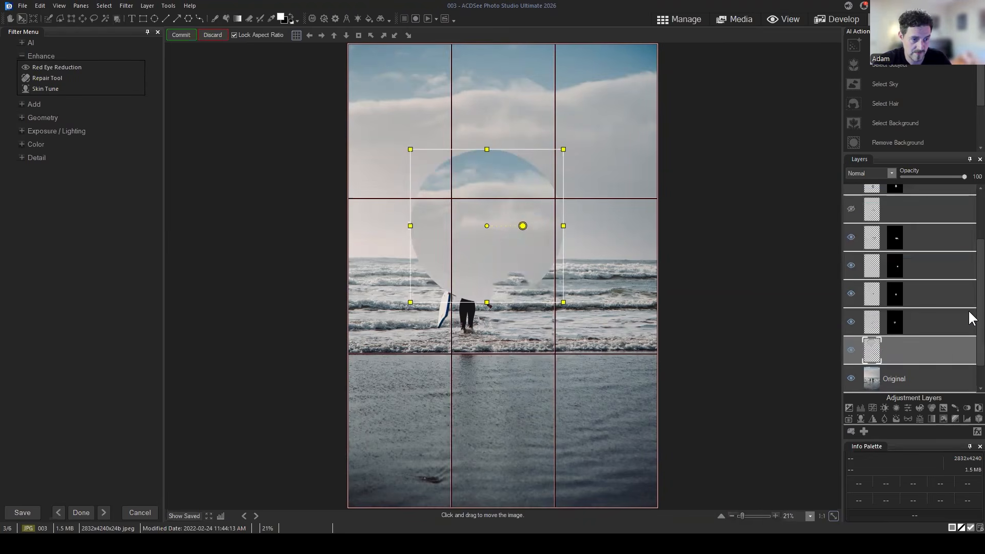
pyautogui.moveTo(981, 299)
pyautogui.mouseDown()
pyautogui.moveTo(980, 223)
pyautogui.moveTo(980, 285)
pyautogui.mouseUp()
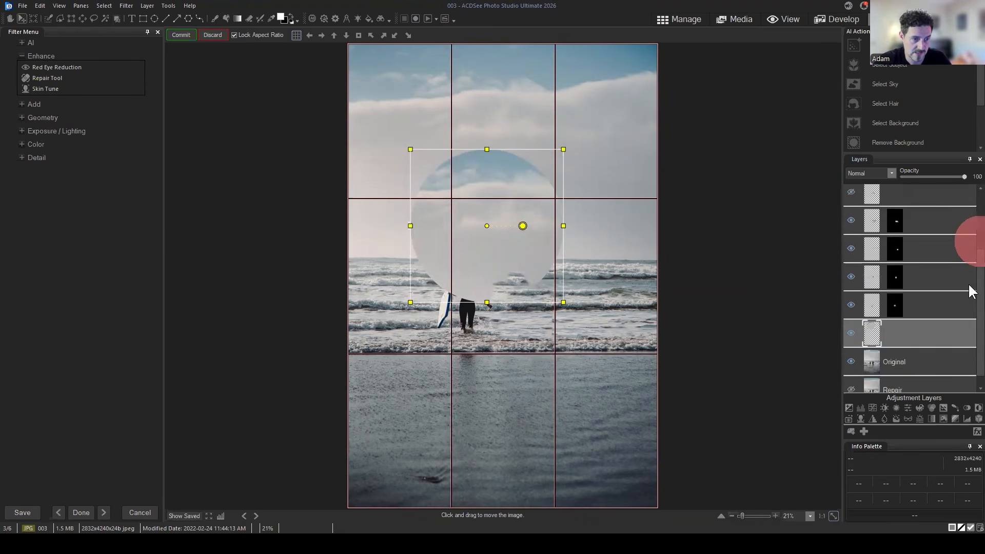
pyautogui.moveTo(889, 335); pyautogui.dragTo(915, 325)
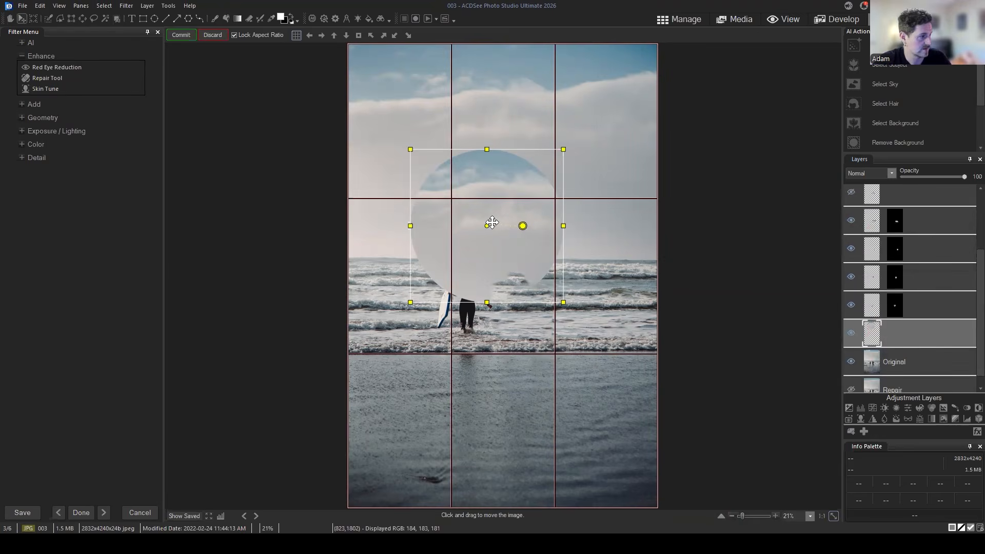
pyautogui.moveTo(492, 223); pyautogui.dragTo(498, 155)
pyautogui.click(176, 32)
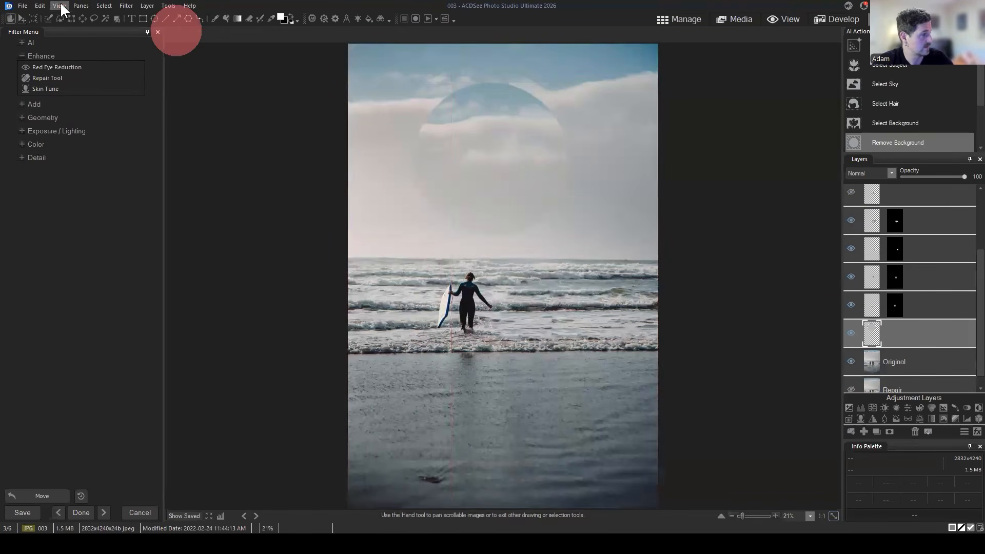
# Save the layered image as 003-testfile in ACDC format in the Spot Removal folder
pyautogui.click(23, 5)
pyautogui.click(45, 91)
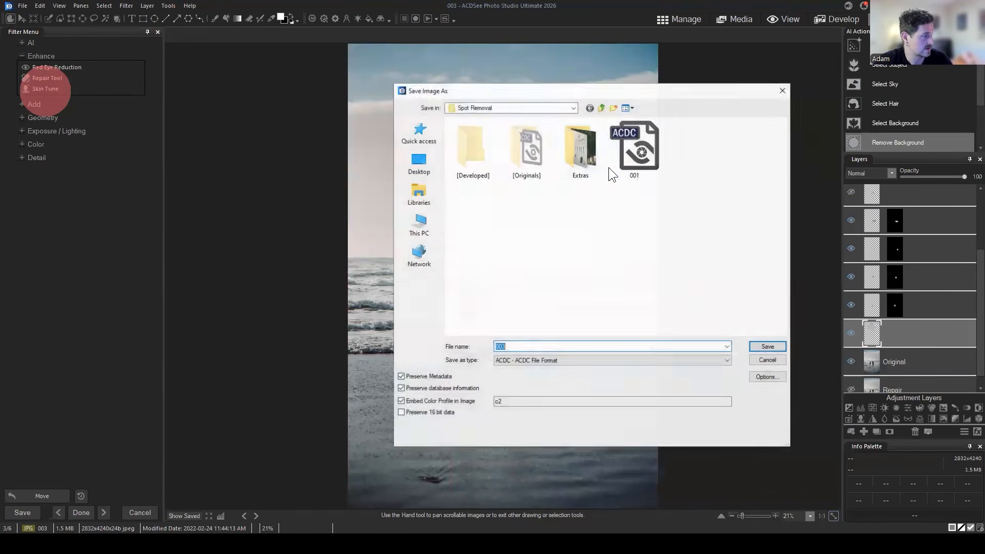
pyautogui.click(529, 348)
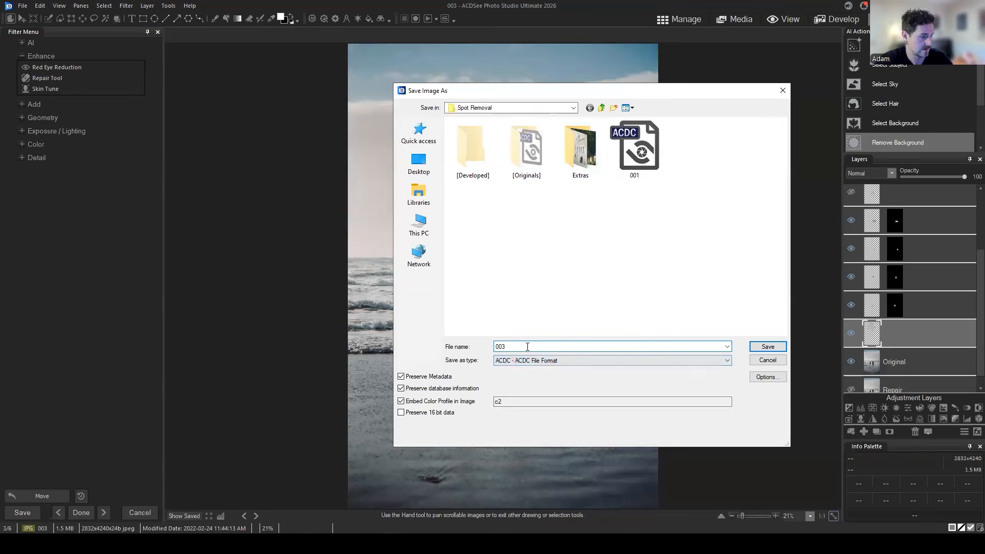
pyautogui.click(528, 347)
pyautogui.write('-testfile')
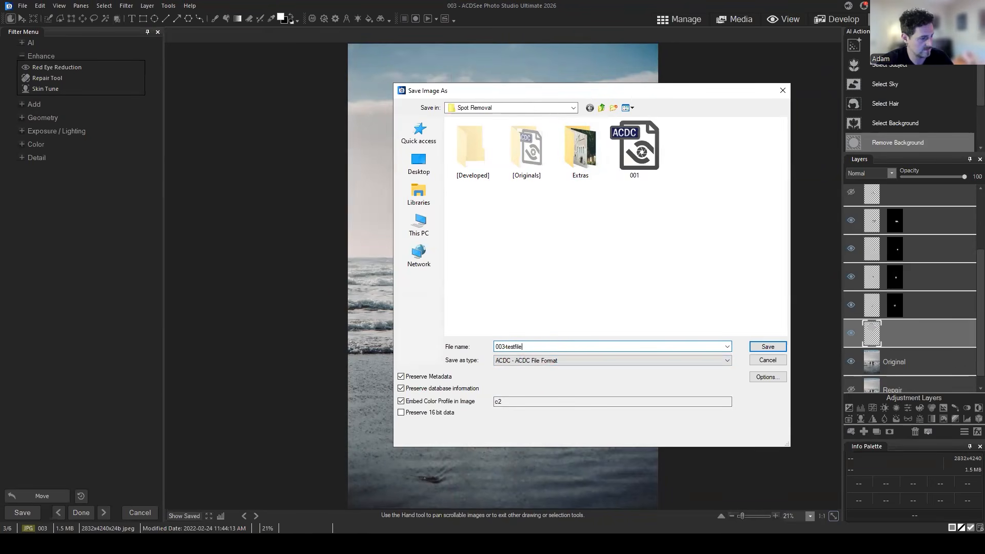
pyautogui.click(772, 346)
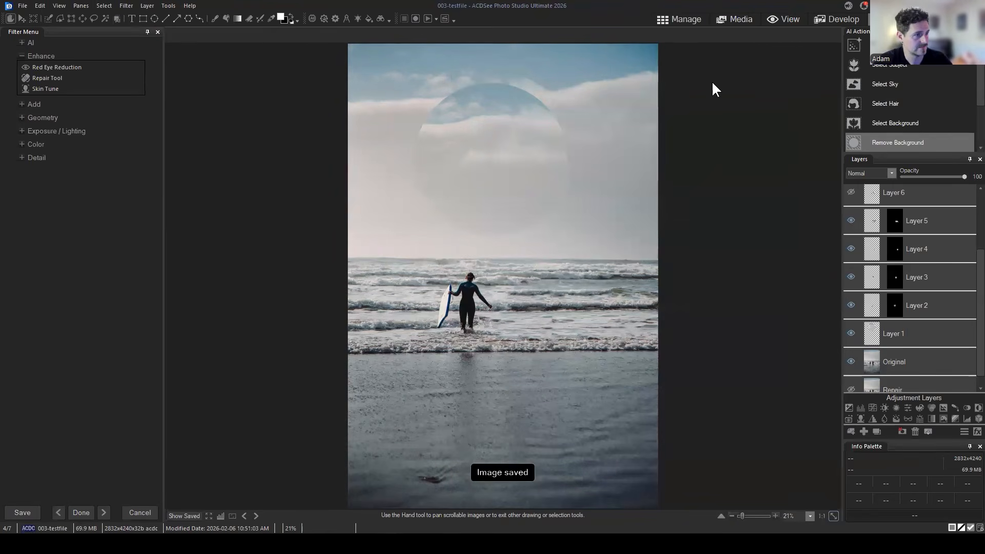
# Switch to Manage mode and reopen 003-testfile for editing
pyautogui.scroll(3, 929, 226)
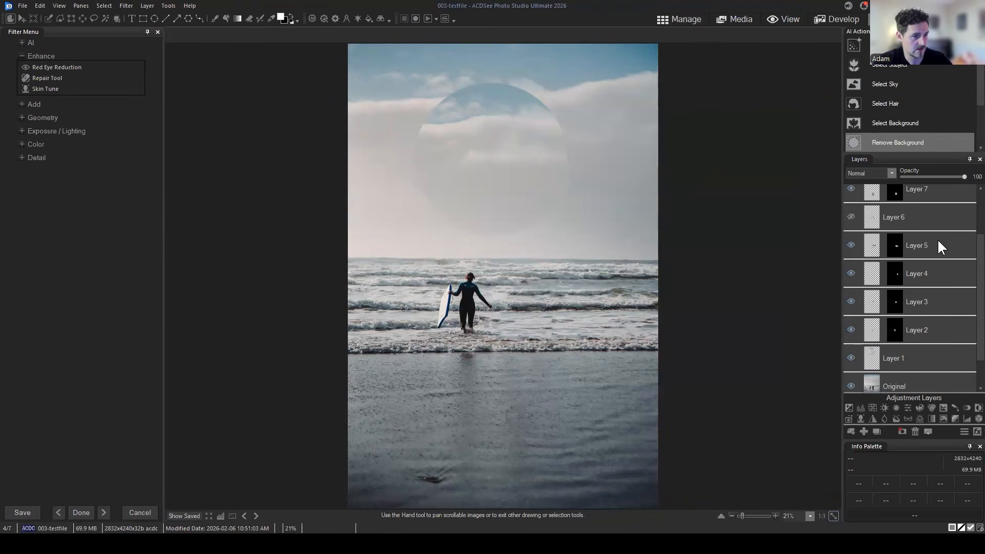
pyautogui.click(672, 20)
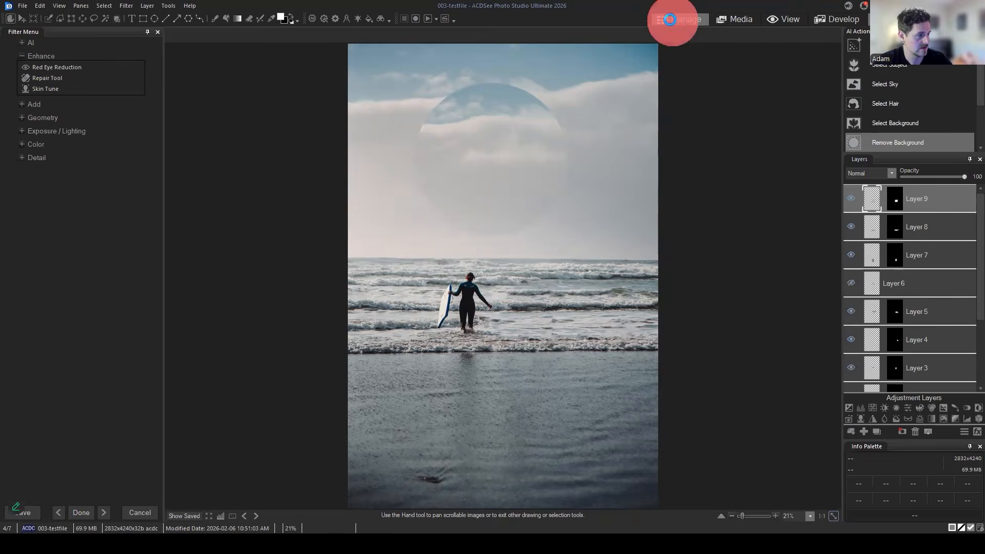
pyautogui.click(563, 356)
pyautogui.click(301, 245)
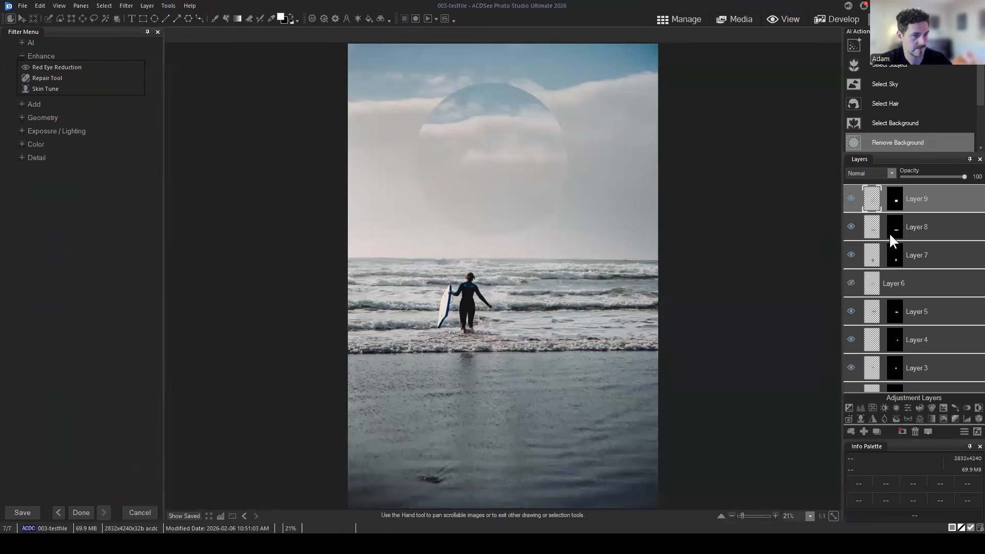
# Reorder the layer stack so that Layer 1 sits above Layer 9
pyautogui.scroll(-2, 932, 292)
pyautogui.moveTo(916, 323); pyautogui.dragTo(920, 193)
pyautogui.moveTo(918, 191); pyautogui.dragTo(917, 194)
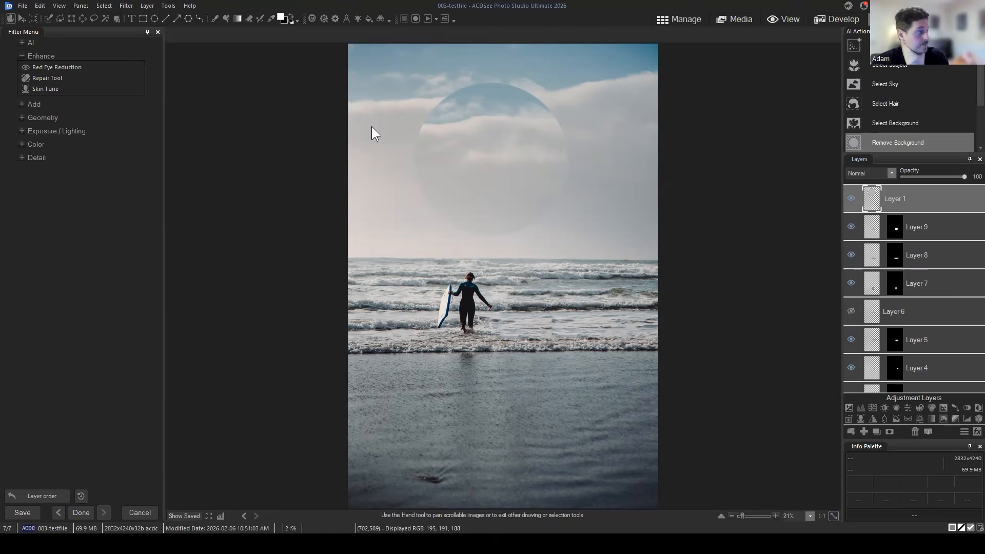
# Move the sky circle down over the surfer and the waves at the middle of the photo, and commit the move
pyautogui.click(22, 18)
pyautogui.moveTo(504, 128); pyautogui.dragTo(512, 255)
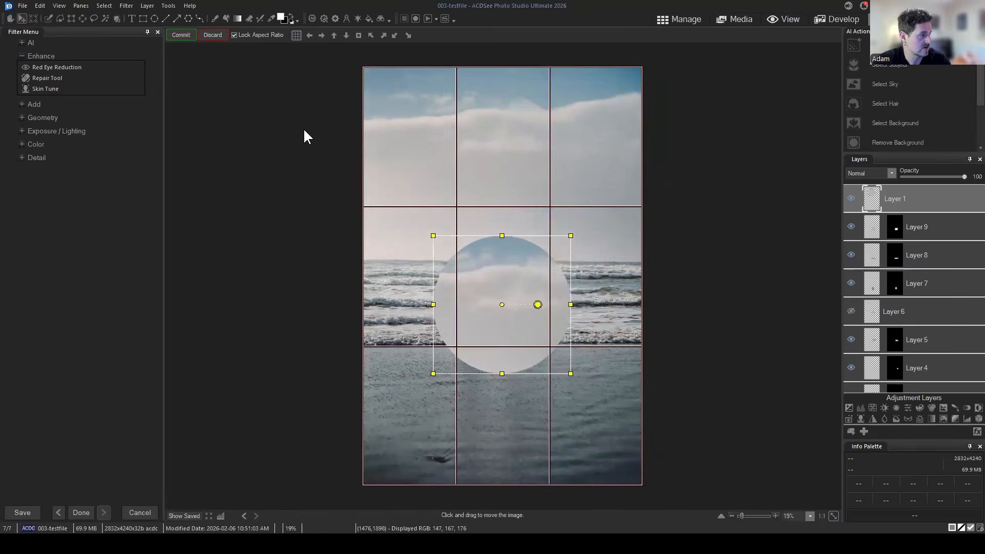
pyautogui.click(181, 34)
pyautogui.click(932, 201)
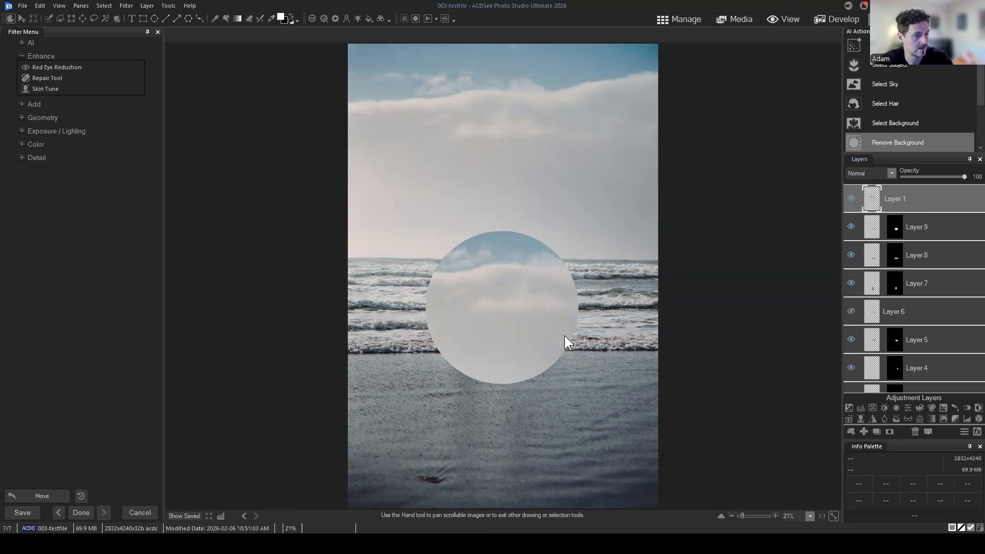
pyautogui.click(22, 18)
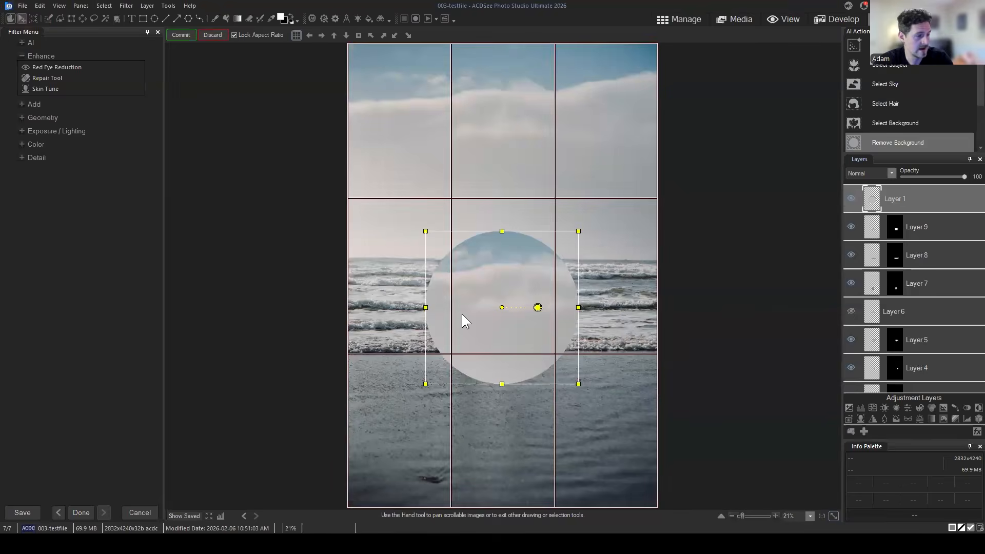
pyautogui.scroll(-2, 462, 314)
pyautogui.click(185, 34)
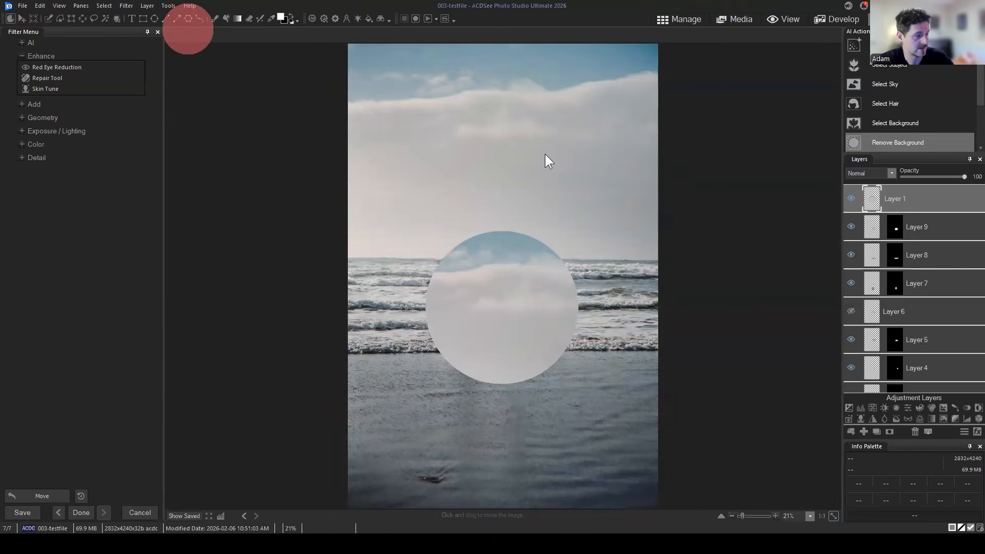
# Rename Layer 1 to Circle
pyautogui.scroll(2, 679, 306)
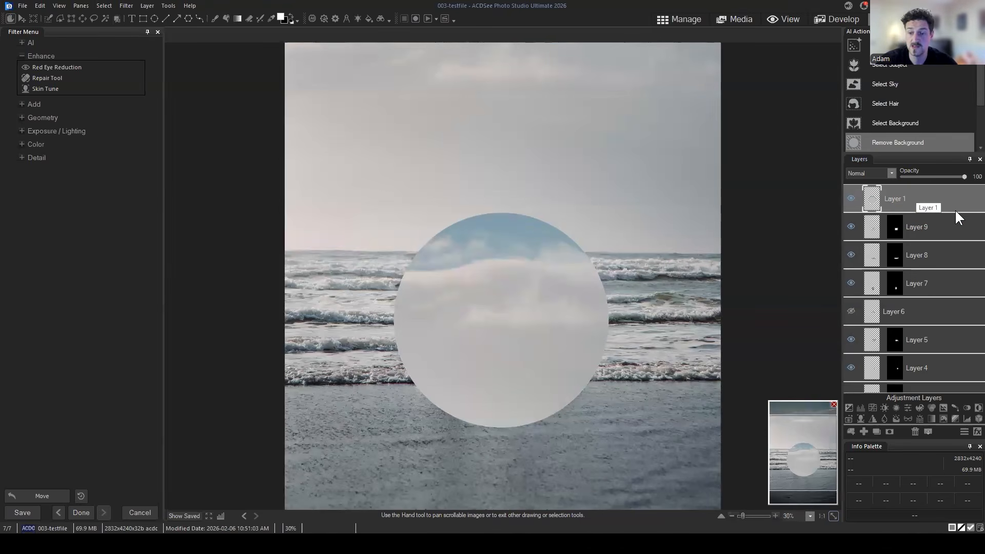
pyautogui.rightClick(912, 193)
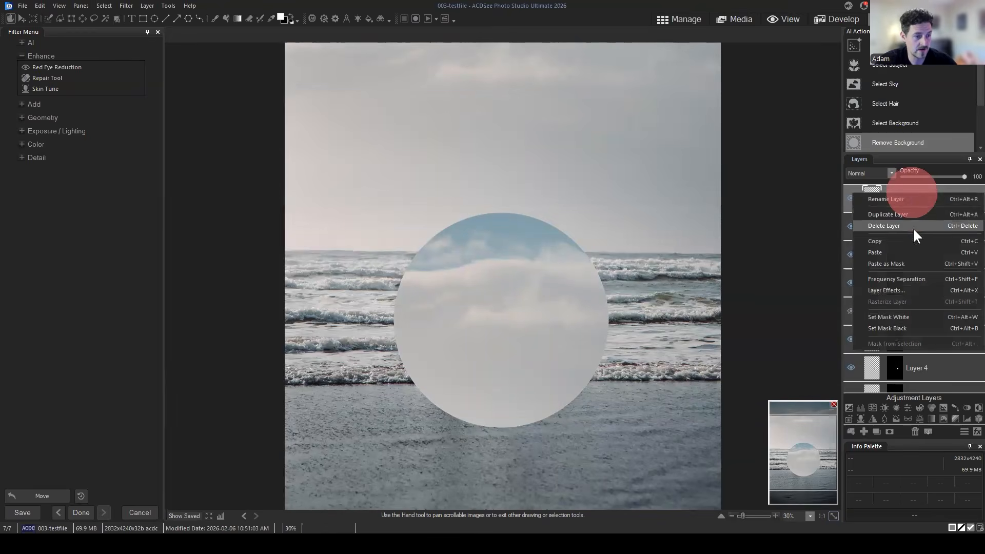
pyautogui.click(893, 198)
pyautogui.write('Ci')
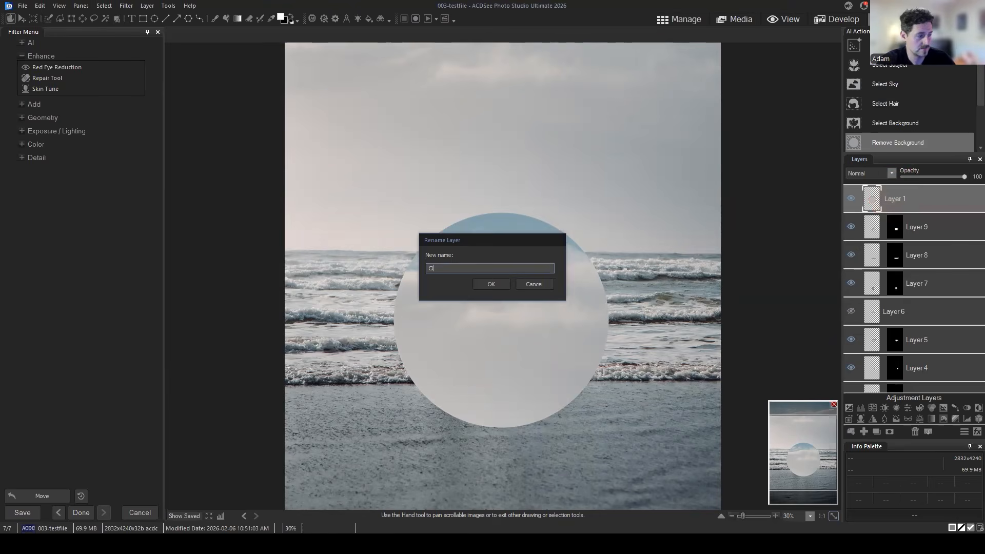
pyautogui.write('rcle')
pyautogui.press('Return')
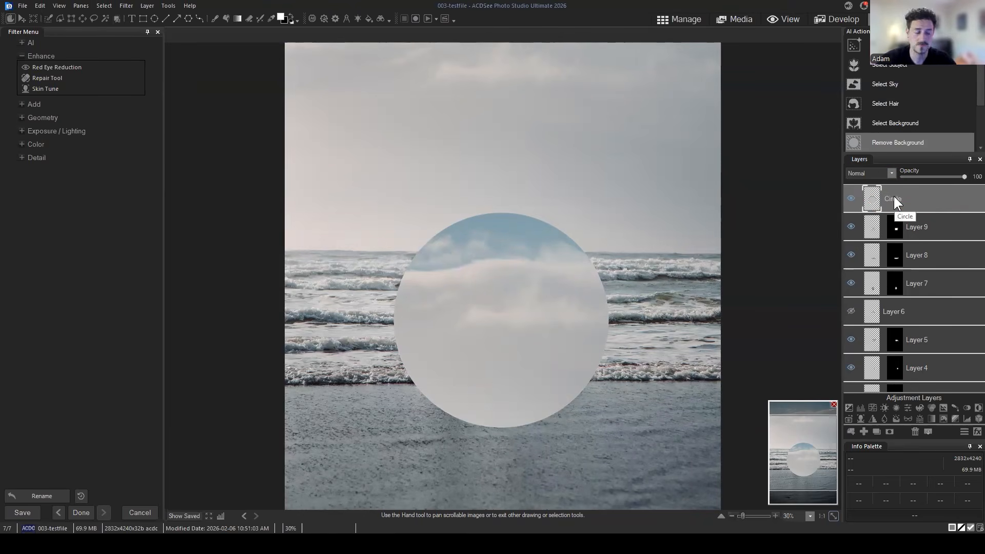
# Add a white layer mask to the Circle layer and make the mask, not the layer's image, active for editing
pyautogui.click(889, 431)
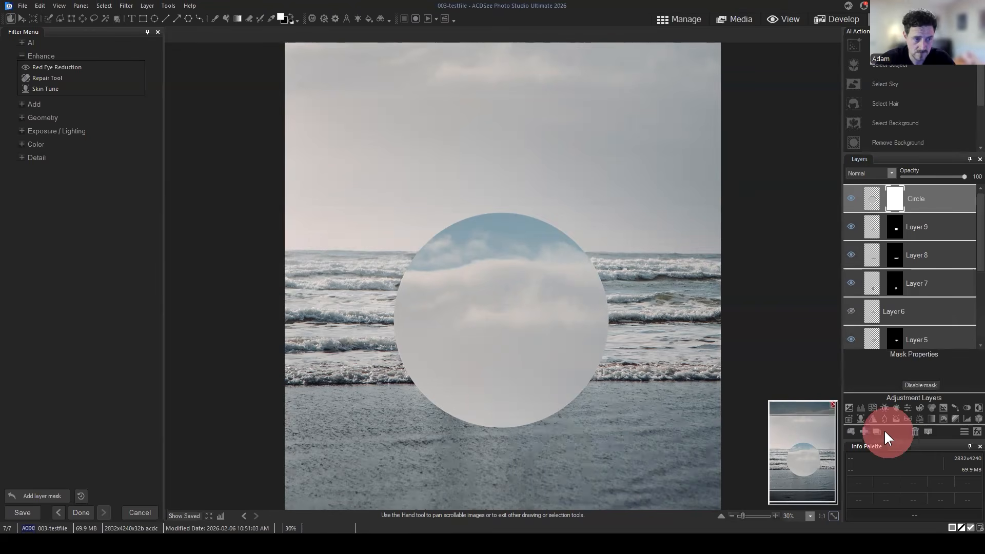
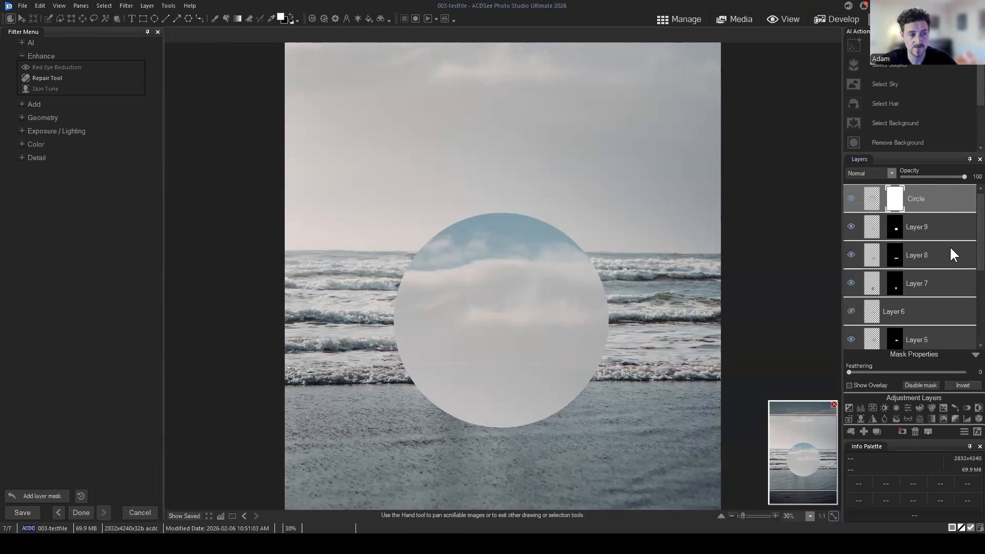
pyautogui.click(895, 197)
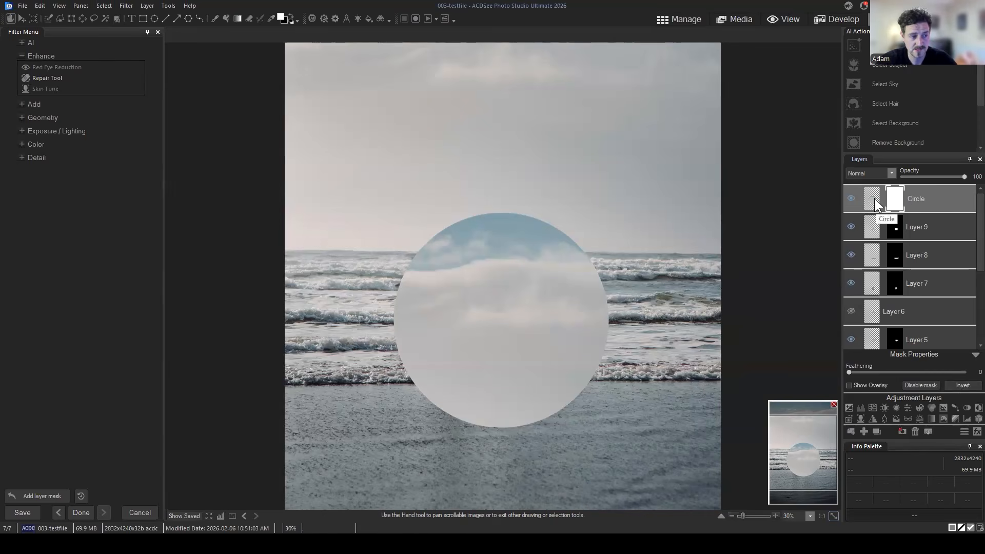
pyautogui.click(875, 198)
pyautogui.click(897, 197)
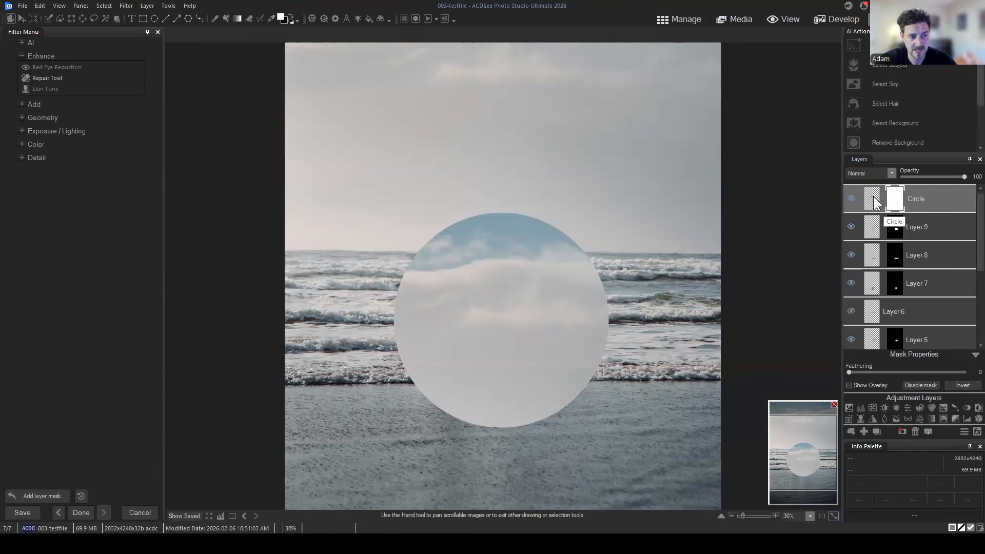
pyautogui.click(873, 201)
pyautogui.click(898, 198)
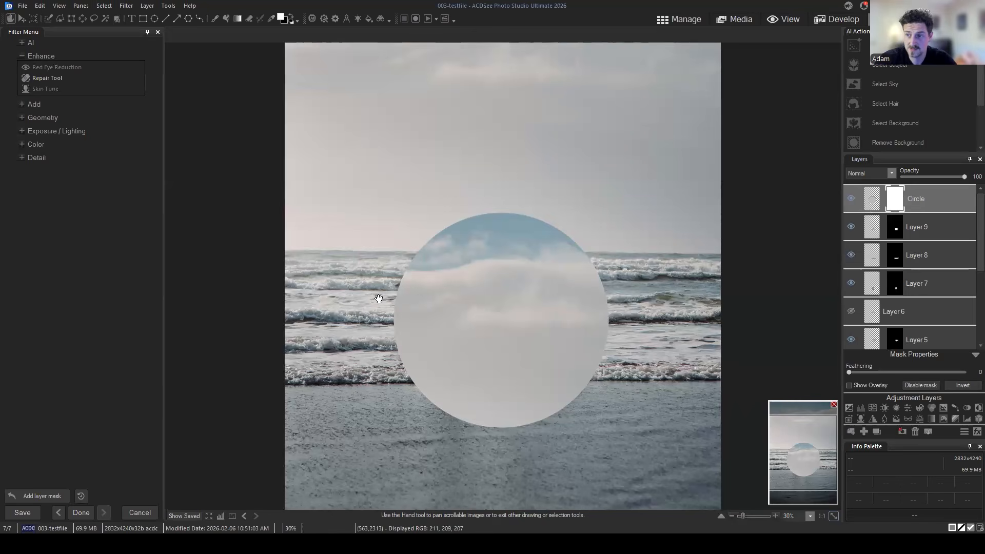
# Invert the Circle layer's mask to black so that the whole sky circle is hidden
pyautogui.click(895, 196)
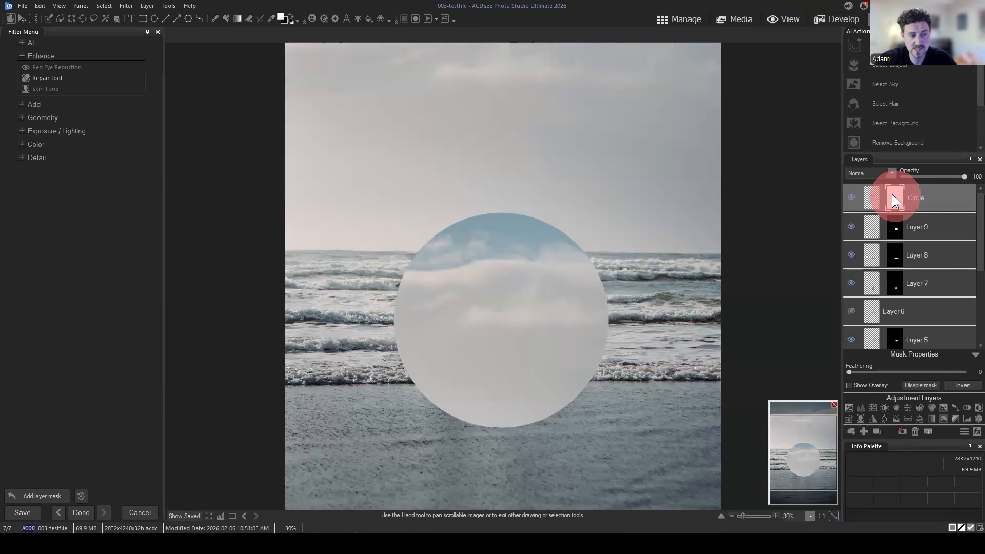
pyautogui.click(962, 386)
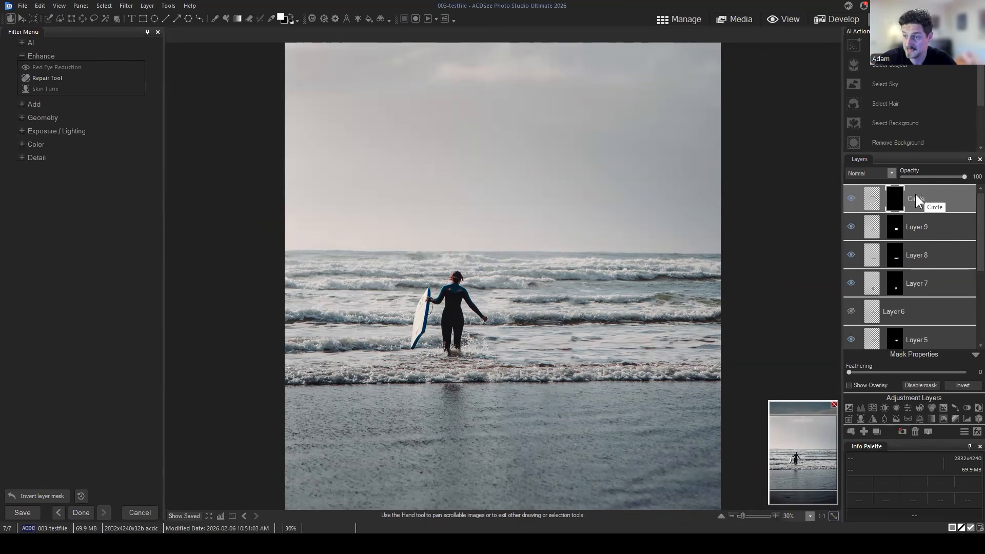
pyautogui.moveTo(929, 198)
pyautogui.mouseDown()
pyautogui.moveTo(944, 184)
pyautogui.moveTo(934, 201)
pyautogui.mouseUp()
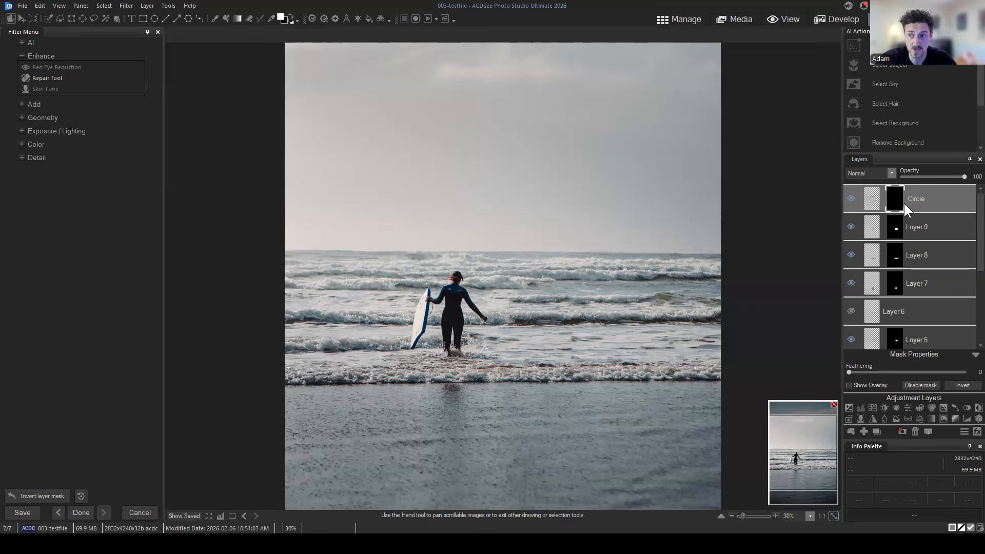
# Paint two eyes and a smiling mouth in white on the Circle mask, using the Brush at size 120 and feathering 16
pyautogui.click(214, 19)
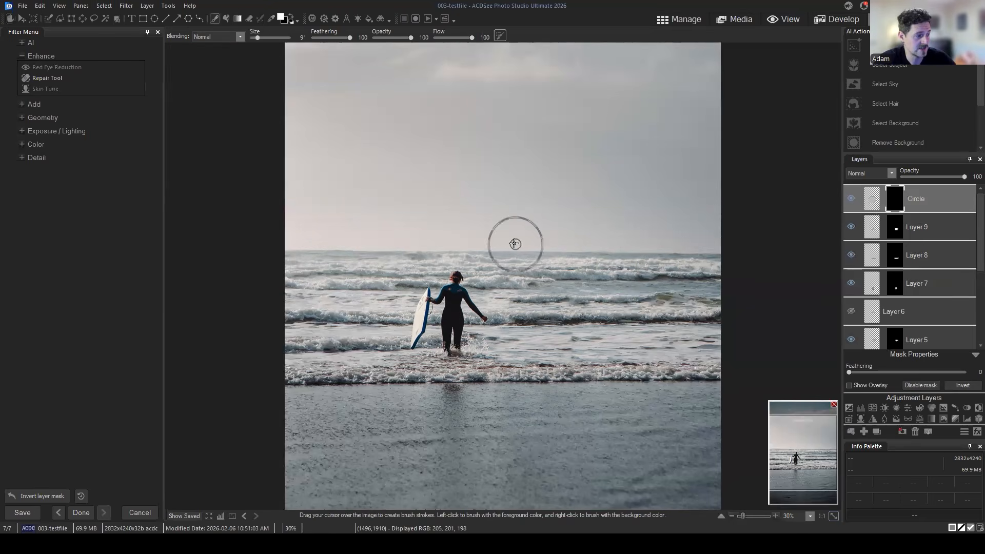
pyautogui.scroll(3, 523, 246)
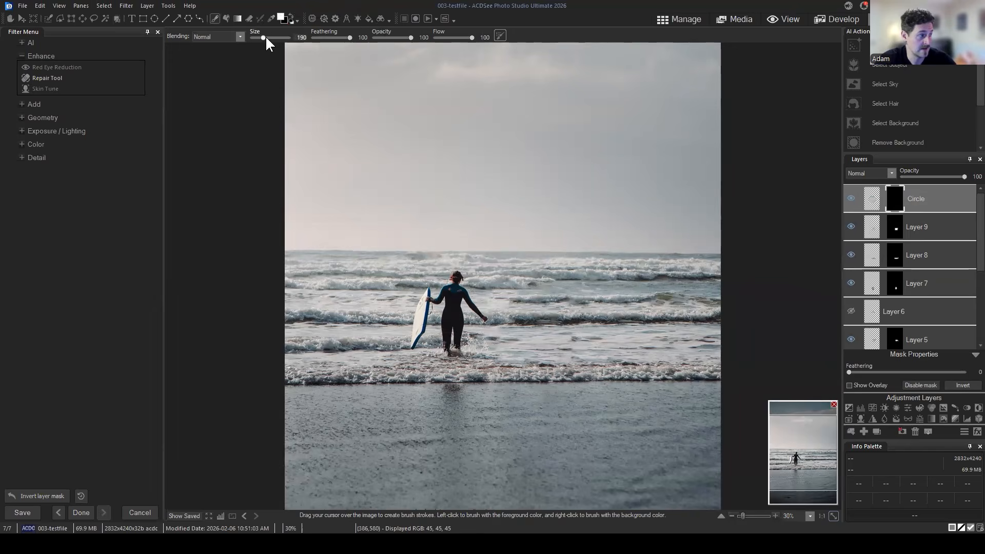
pyautogui.moveTo(264, 38); pyautogui.dragTo(281, 45)
pyautogui.moveTo(344, 38); pyautogui.dragTo(259, 39)
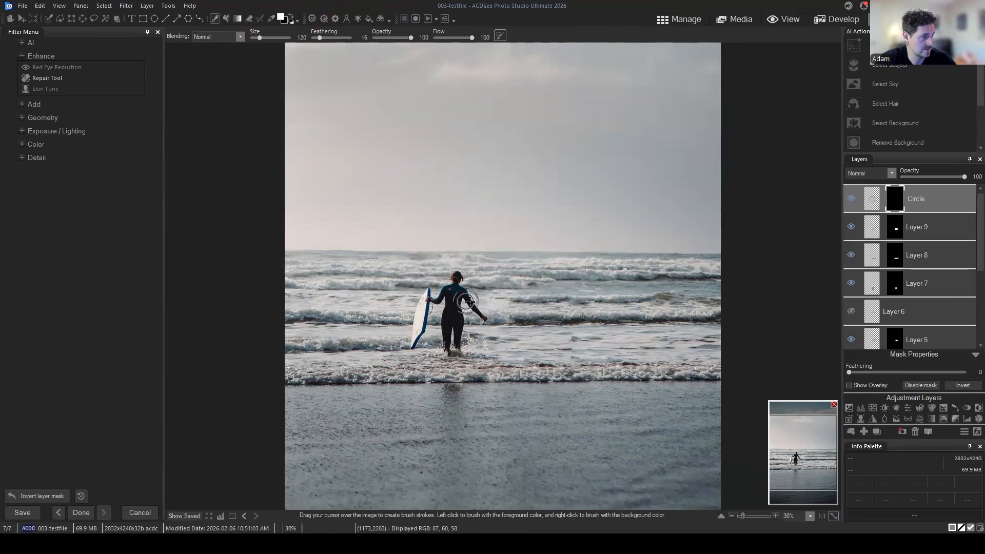
pyautogui.moveTo(447, 254); pyautogui.dragTo(444, 261)
pyautogui.moveTo(537, 259); pyautogui.dragTo(532, 262)
pyautogui.moveTo(417, 314)
pyautogui.mouseDown()
pyautogui.moveTo(456, 336)
pyautogui.moveTo(528, 334)
pyautogui.moveTo(559, 304)
pyautogui.mouseUp()
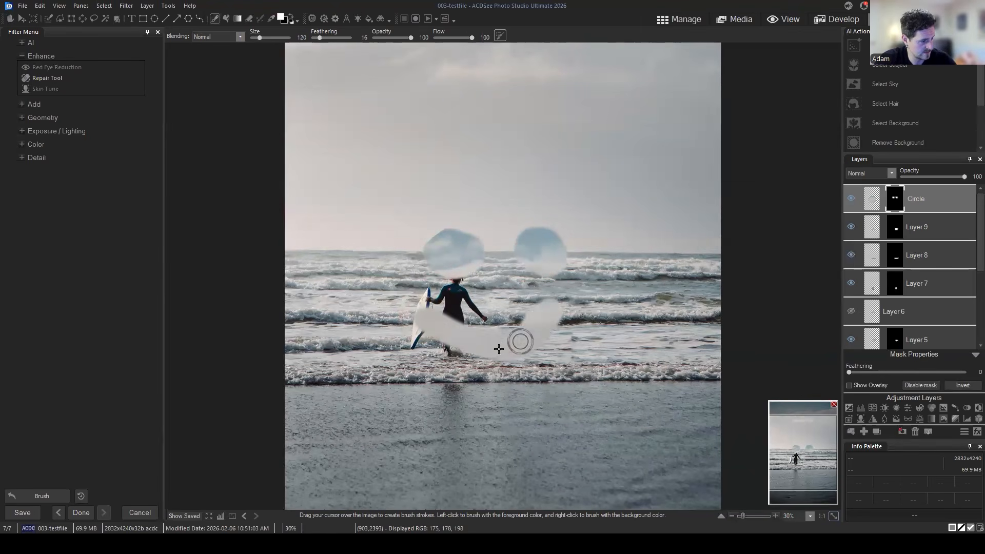
pyautogui.moveTo(537, 352)
pyautogui.mouseDown()
pyautogui.moveTo(556, 314)
pyautogui.moveTo(462, 344)
pyautogui.moveTo(443, 337)
pyautogui.moveTo(527, 358)
pyautogui.moveTo(550, 326)
pyautogui.mouseUp()
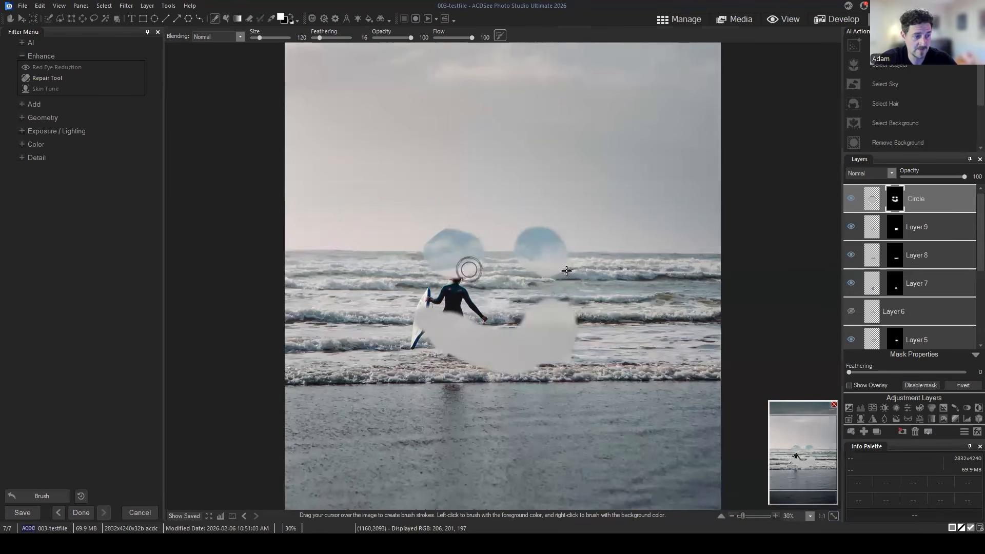
# Paint white over the areas between and around the smiley face on the Circle mask to reveal most of the sky circle
pyautogui.click(897, 202)
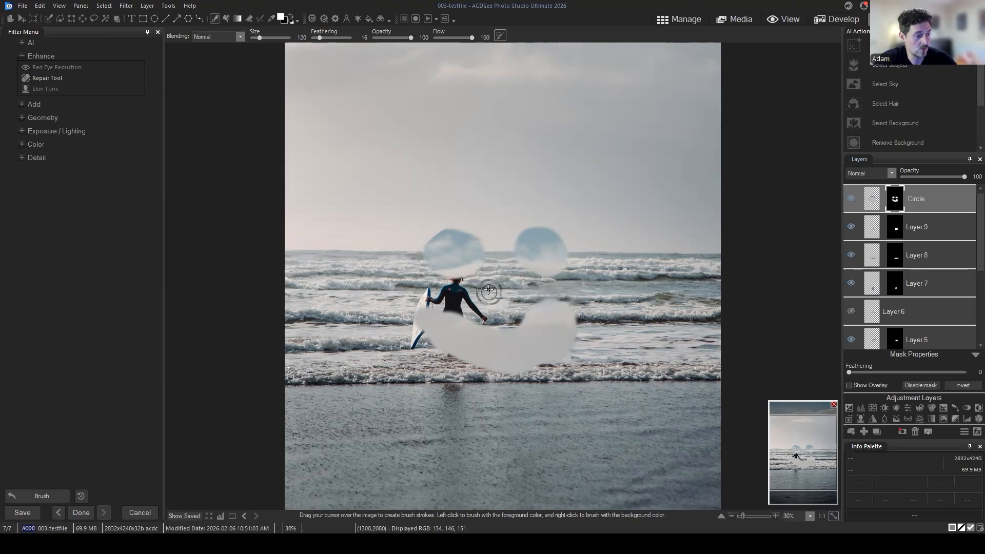
pyautogui.moveTo(422, 251)
pyautogui.mouseDown()
pyautogui.moveTo(483, 236)
pyautogui.moveTo(532, 245)
pyautogui.moveTo(454, 247)
pyautogui.moveTo(479, 227)
pyautogui.moveTo(571, 266)
pyautogui.moveTo(551, 288)
pyautogui.moveTo(572, 268)
pyautogui.moveTo(574, 287)
pyautogui.moveTo(448, 292)
pyautogui.moveTo(459, 279)
pyautogui.moveTo(425, 310)
pyautogui.moveTo(502, 268)
pyautogui.moveTo(594, 306)
pyautogui.moveTo(603, 292)
pyautogui.moveTo(584, 325)
pyautogui.moveTo(546, 321)
pyautogui.mouseUp()
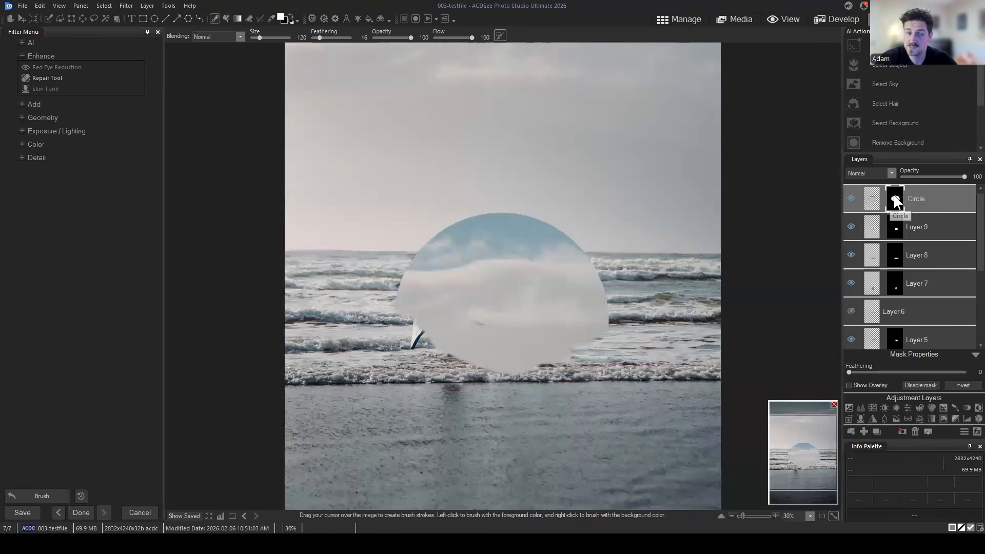
pyautogui.click(925, 200)
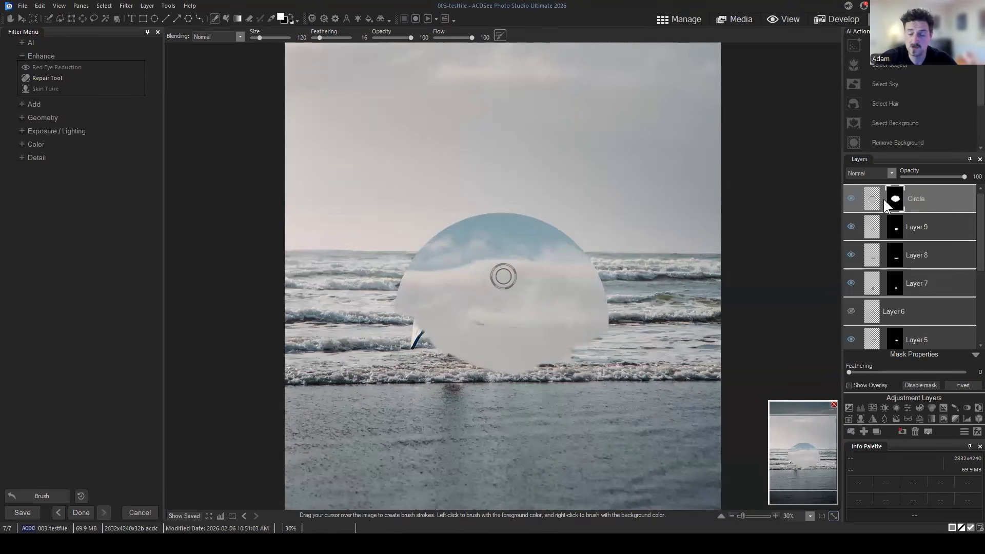
pyautogui.click(933, 203)
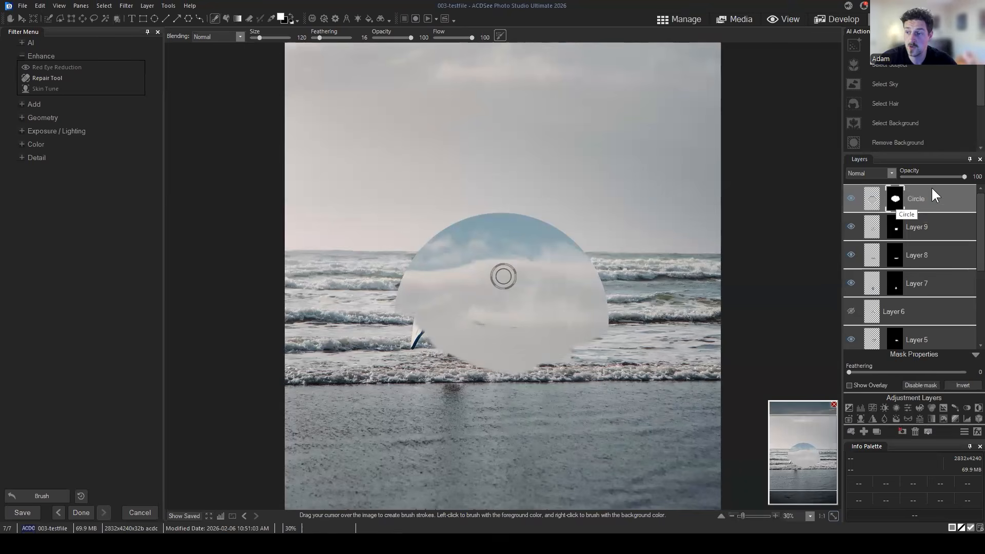
# Swap the brush colour to black, enlarge the brush to 264, and paint over the Circle mask until the whole circle is hidden
pyautogui.click(290, 19)
pyautogui.scroll(6, 519, 360)
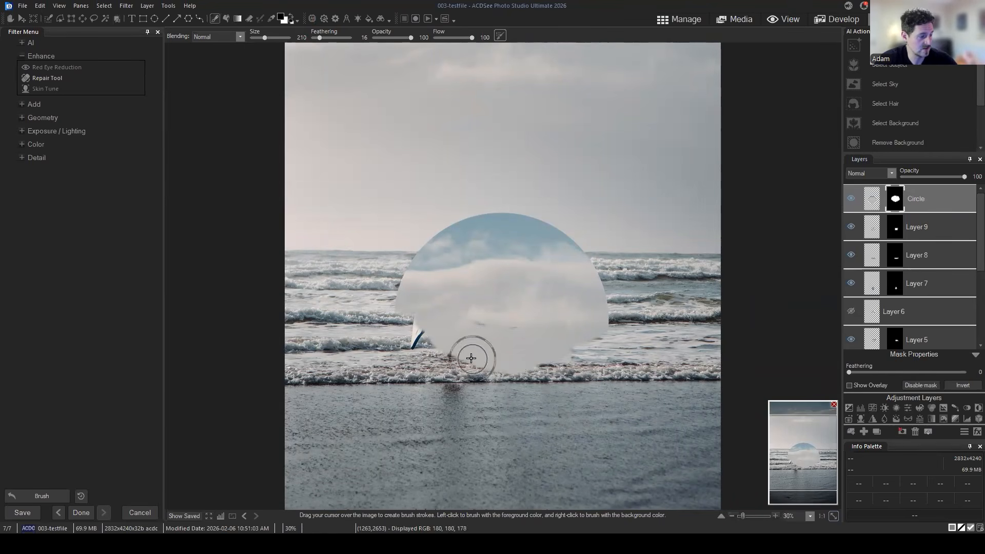
pyautogui.moveTo(430, 352); pyautogui.dragTo(427, 351)
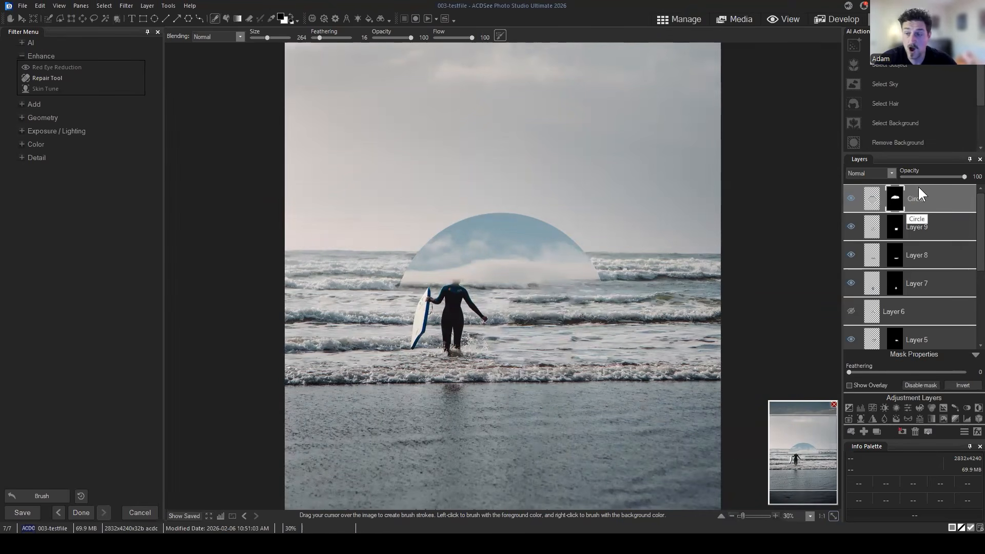
pyautogui.moveTo(424, 307)
pyautogui.mouseDown()
pyautogui.moveTo(552, 276)
pyautogui.moveTo(451, 244)
pyautogui.mouseUp()
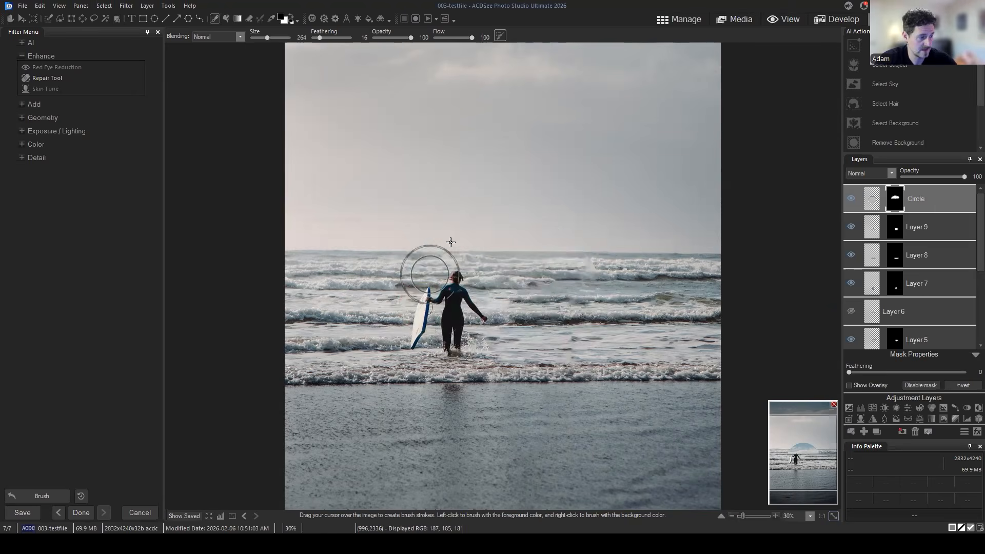
# Hide the Circle layer and review the masked patch layers beneath it
pyautogui.click(853, 199)
pyautogui.scroll(-4, 933, 206)
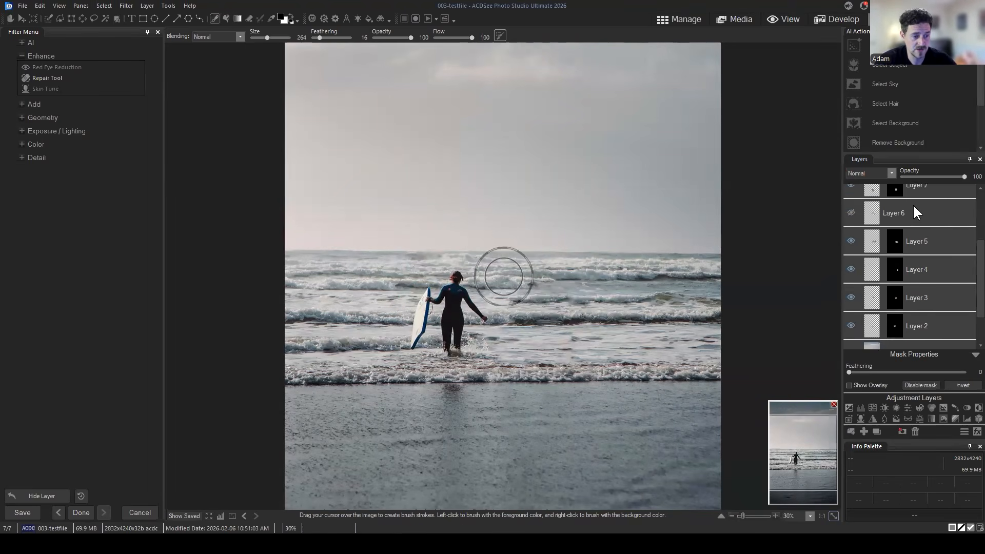
pyautogui.scroll(-2, 911, 201)
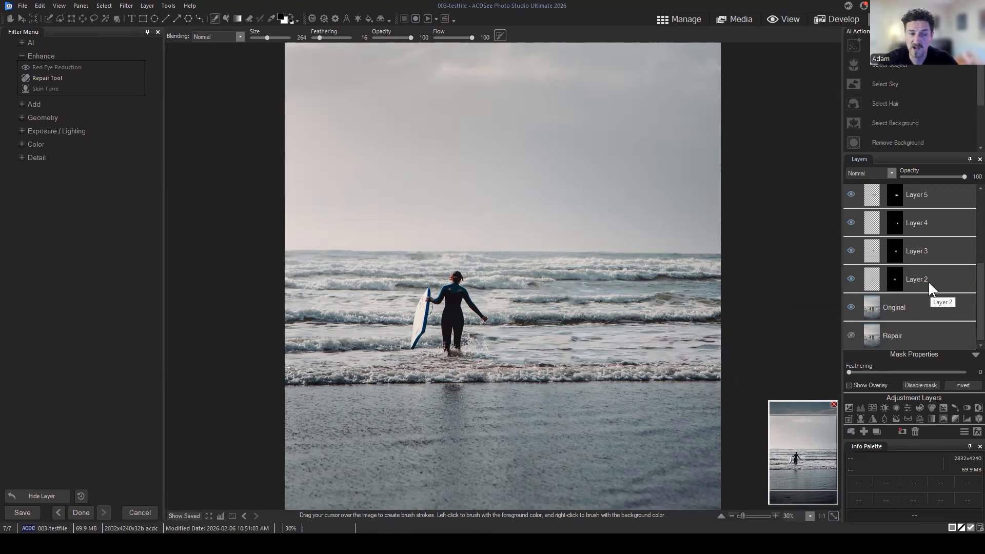
pyautogui.scroll(5, 944, 230)
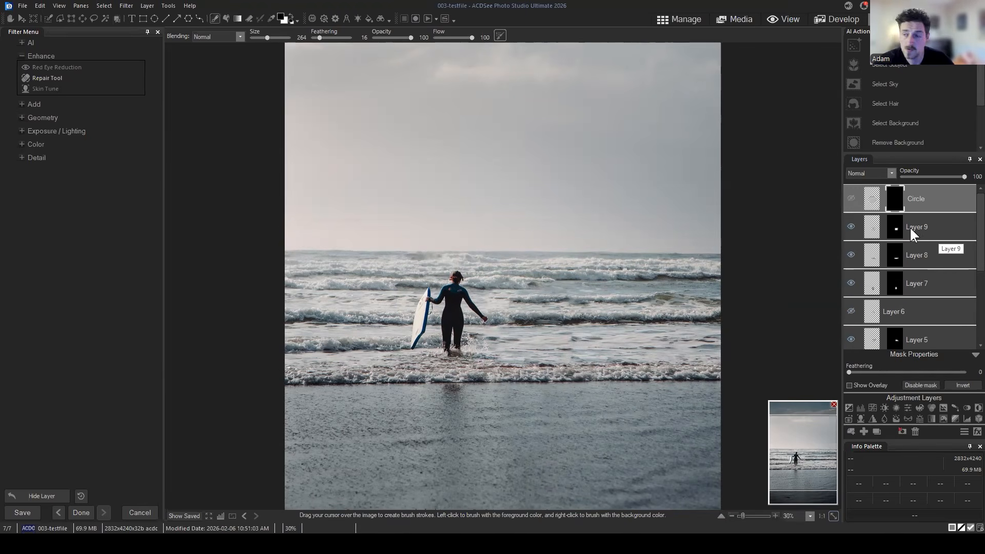
pyautogui.scroll(-2, 910, 227)
# Delete the layer masks from Layer 9, Layer 8, Layer 7 and Layer 5
pyautogui.click(897, 201)
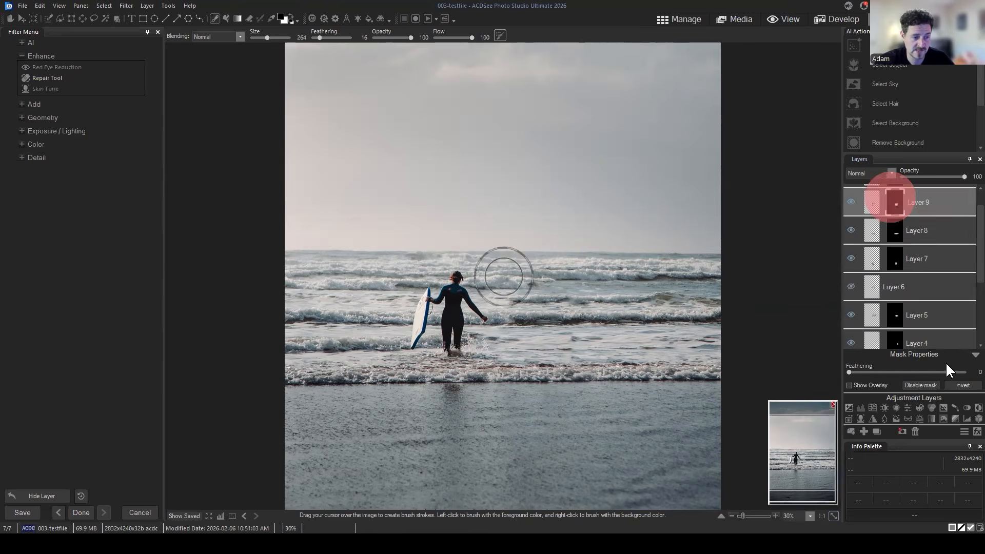
pyautogui.click(901, 431)
pyautogui.click(895, 230)
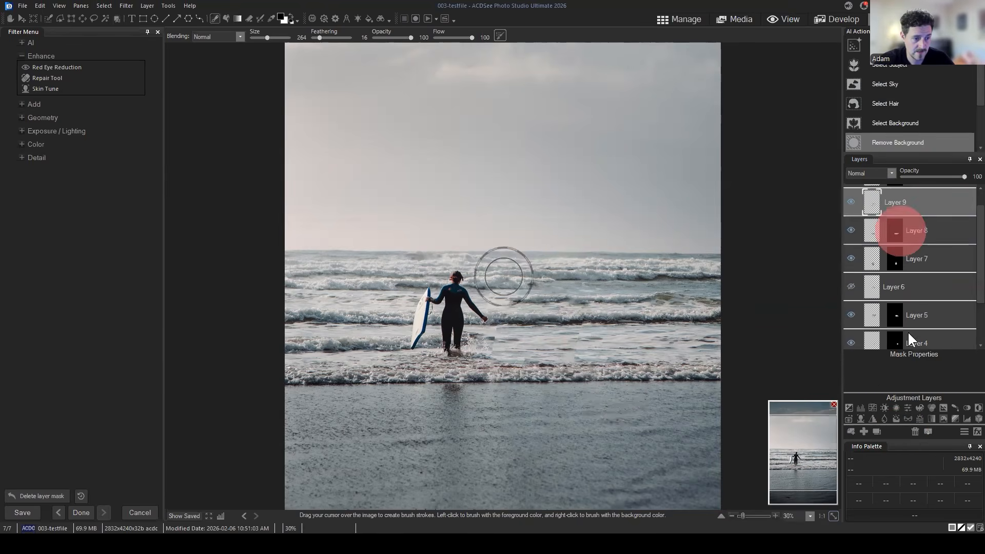
pyautogui.click(902, 431)
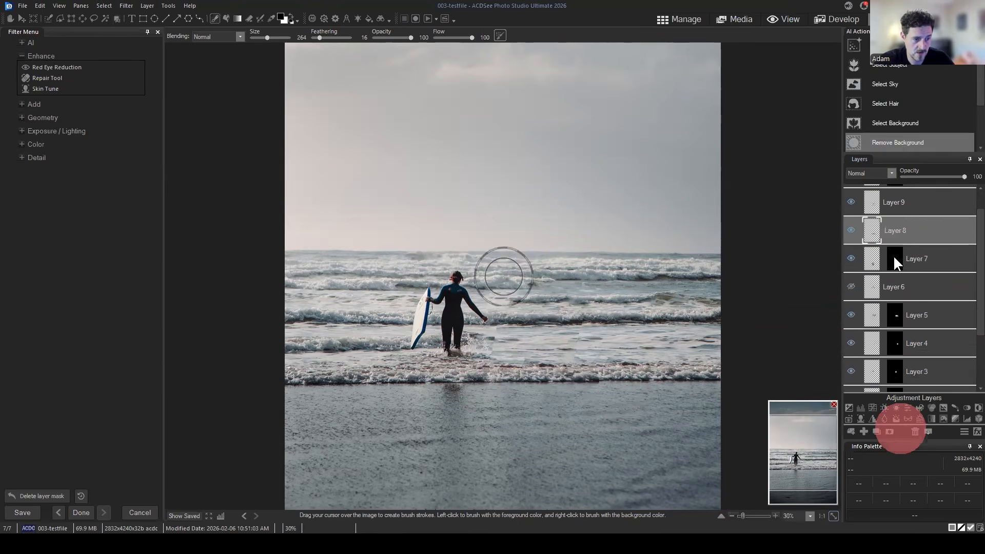
pyautogui.click(895, 258)
pyautogui.click(901, 431)
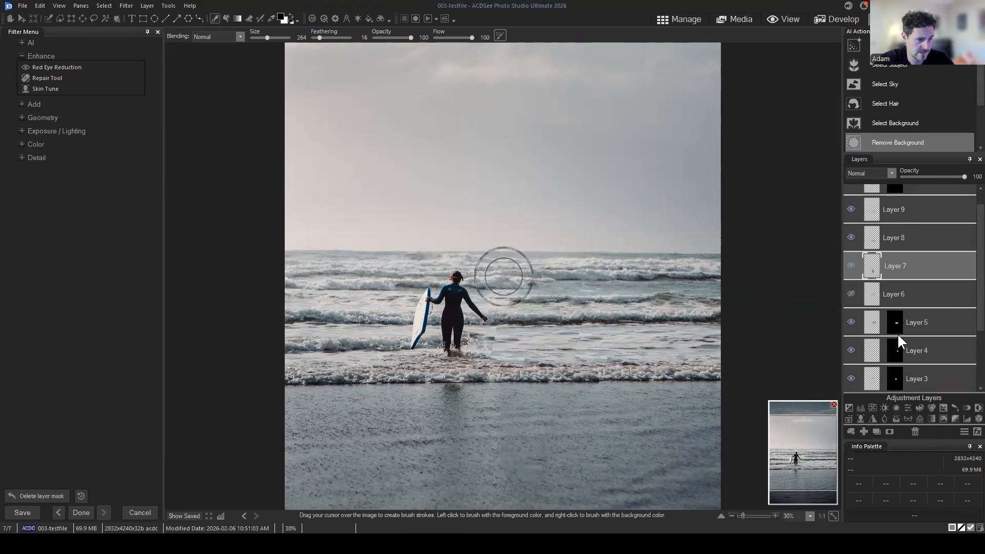
pyautogui.click(895, 316)
pyautogui.click(902, 431)
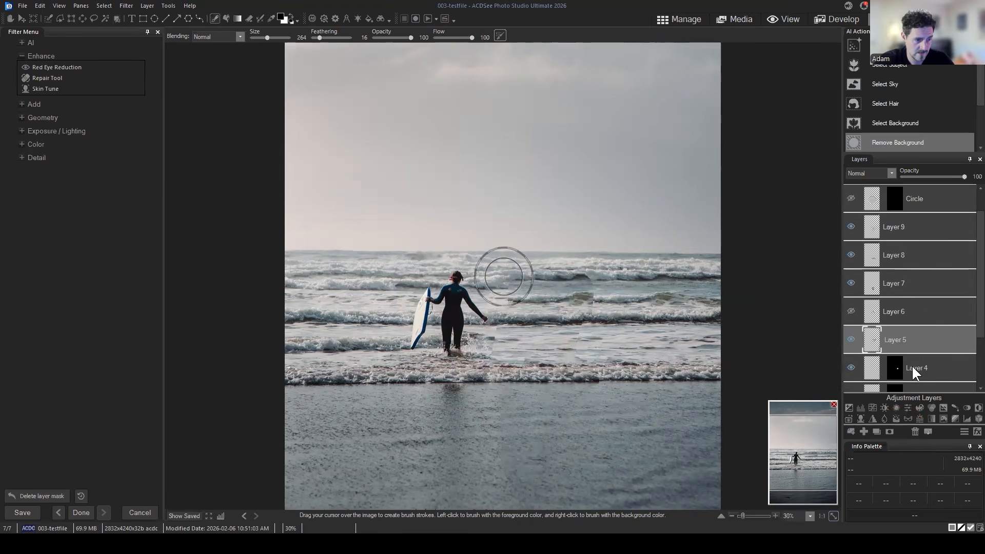
# Delete the layer masks from Layer 4, Layer 3 and Layer 2, and examine the unmasked patch edges in the waves
pyautogui.click(894, 362)
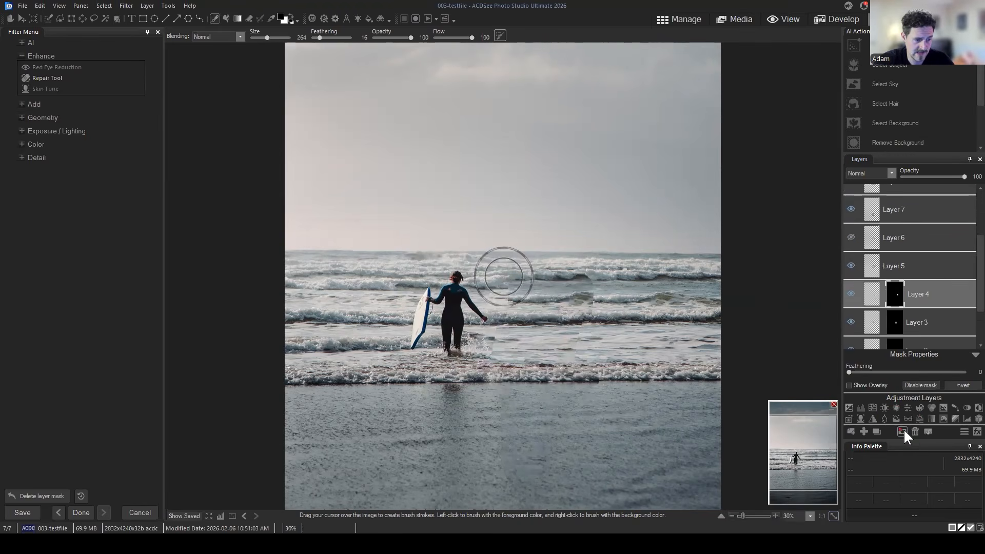
pyautogui.click(901, 431)
pyautogui.click(895, 370)
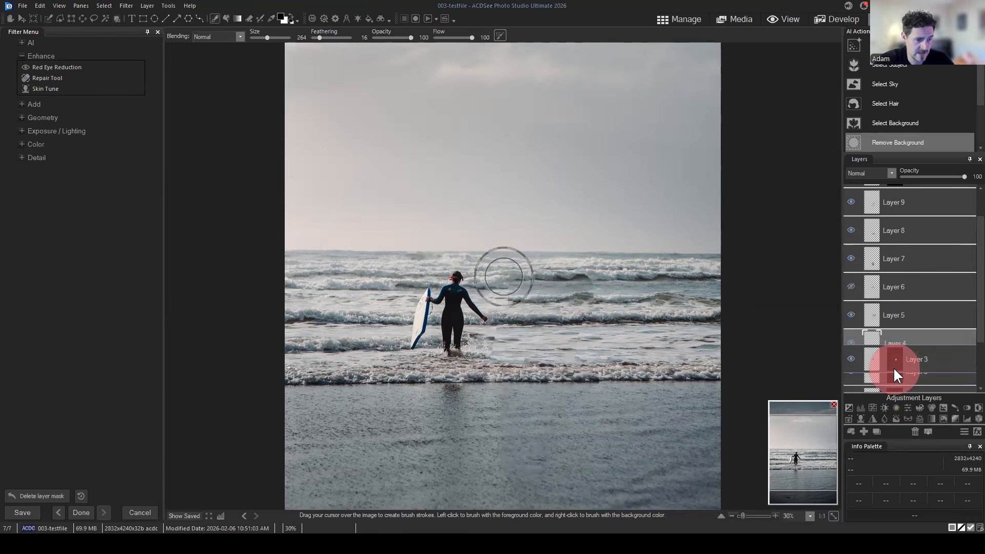
pyautogui.click(901, 431)
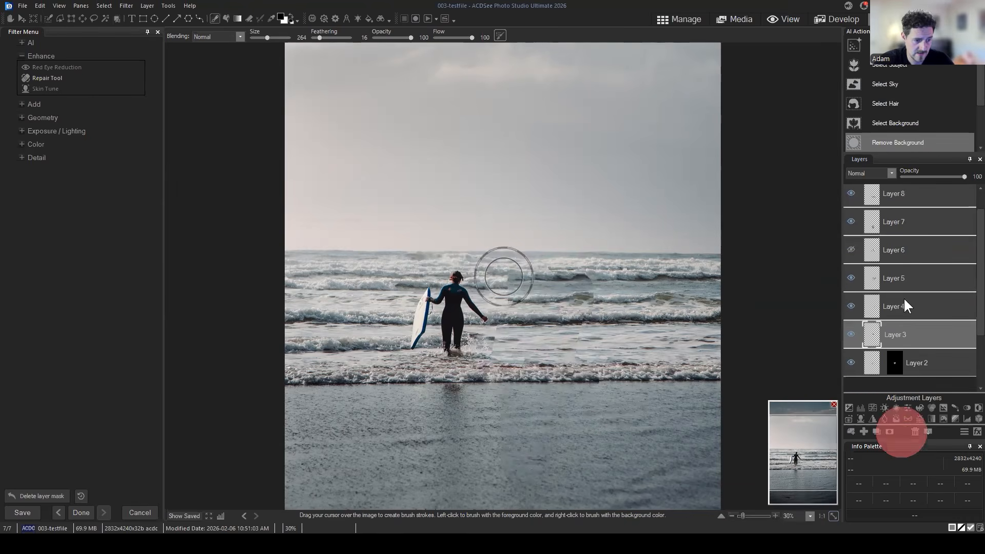
pyautogui.click(895, 358)
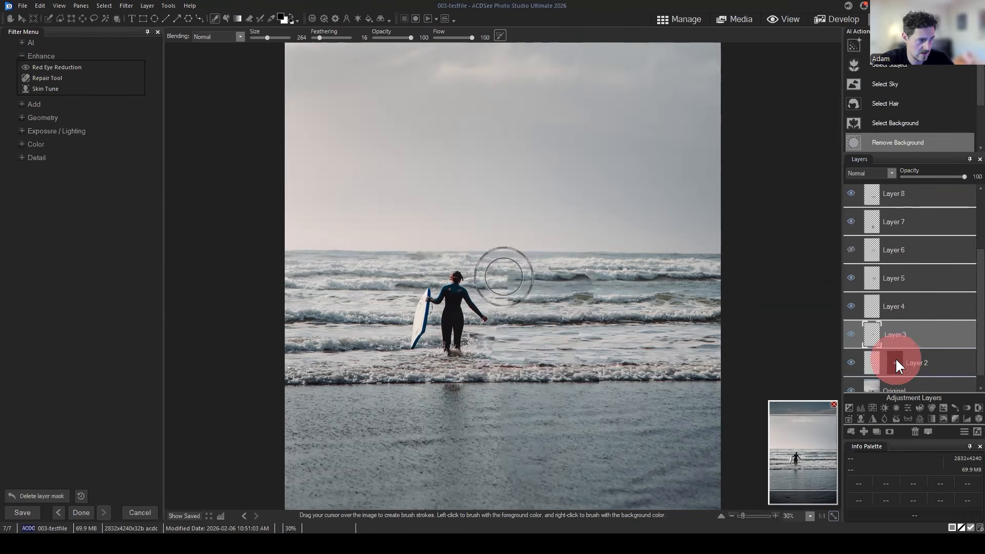
pyautogui.click(902, 430)
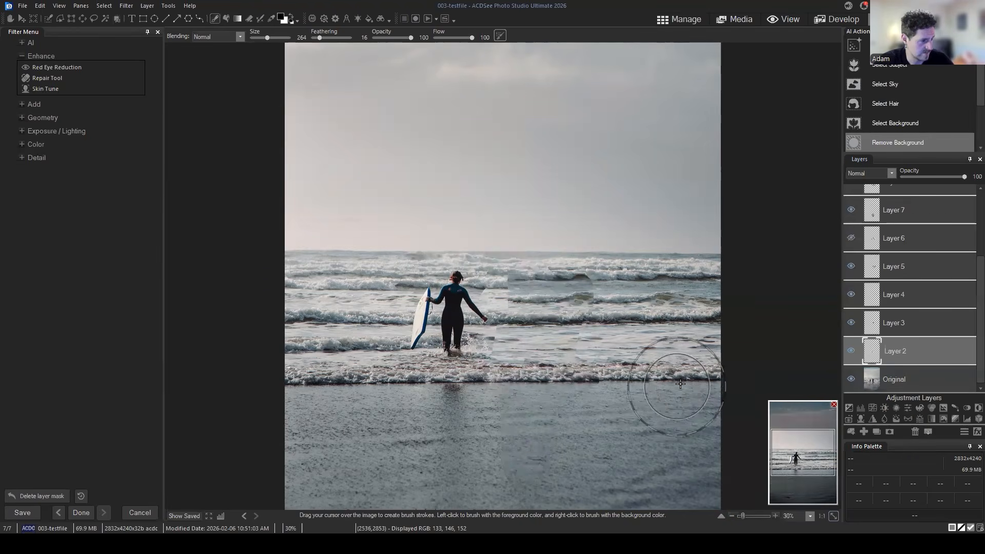
pyautogui.scroll(1, 680, 384)
pyautogui.scroll(1, 688, 383)
pyautogui.moveTo(809, 450)
pyautogui.mouseDown()
pyautogui.moveTo(816, 471)
pyautogui.moveTo(814, 462)
pyautogui.mouseUp()
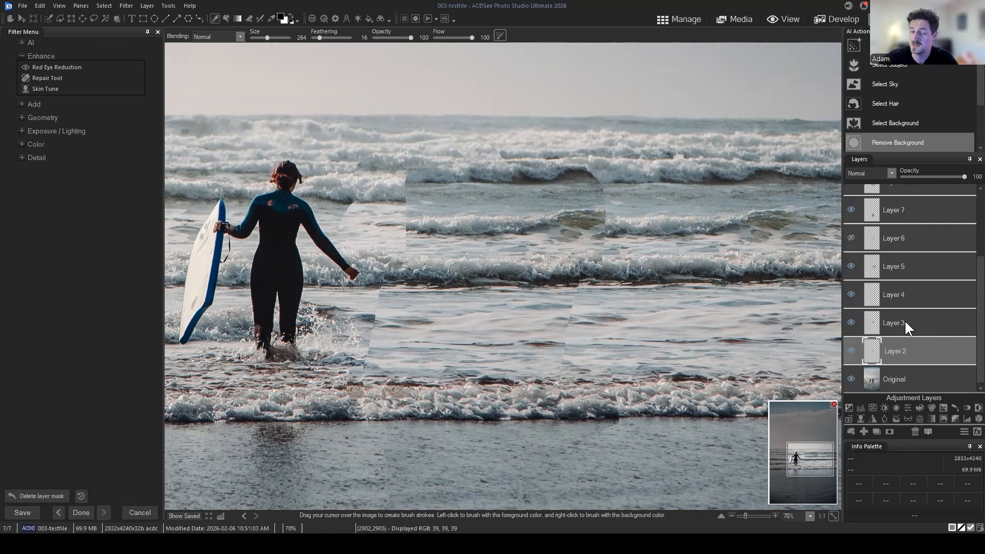
# Undo all the layer mask deletions and the hiding of the Circle layer, keeping the brush strokes on the Circle mask
pyautogui.click(48, 492)
pyautogui.click(48, 495)
pyautogui.click(47, 494)
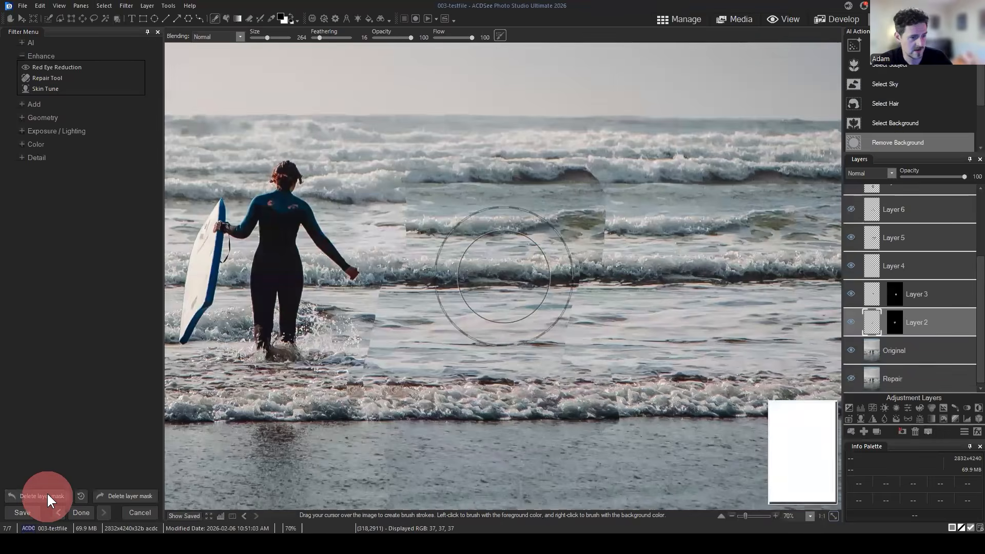
pyautogui.click(47, 492)
pyautogui.click(45, 492)
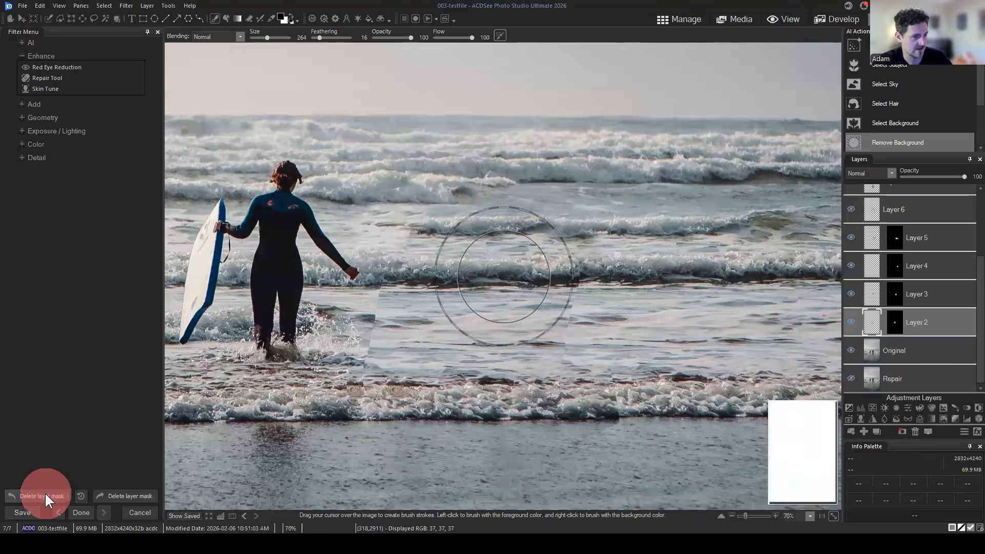
pyautogui.click(45, 491)
pyautogui.click(42, 491)
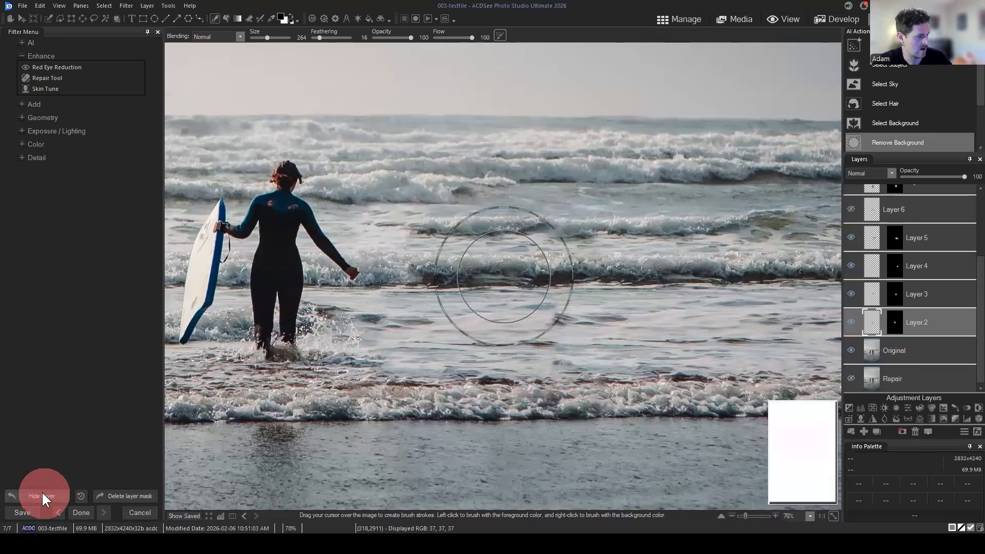
pyautogui.click(41, 492)
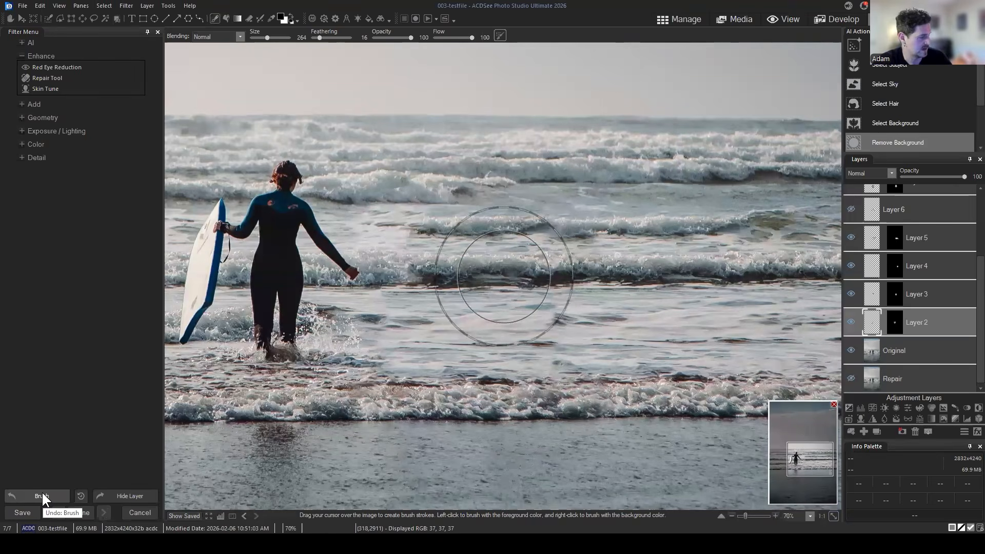
pyautogui.click(42, 493)
pyautogui.click(134, 496)
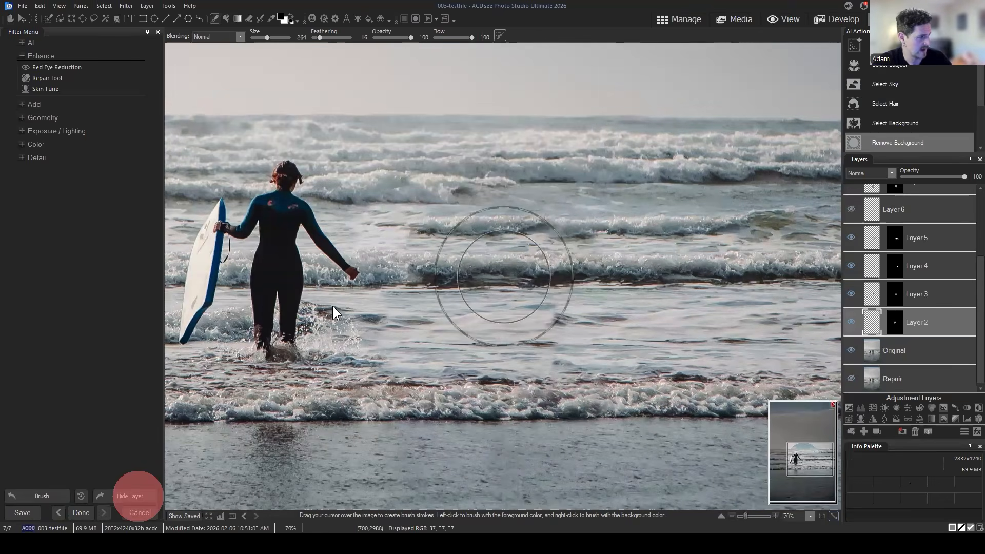
pyautogui.scroll(-2, 516, 331)
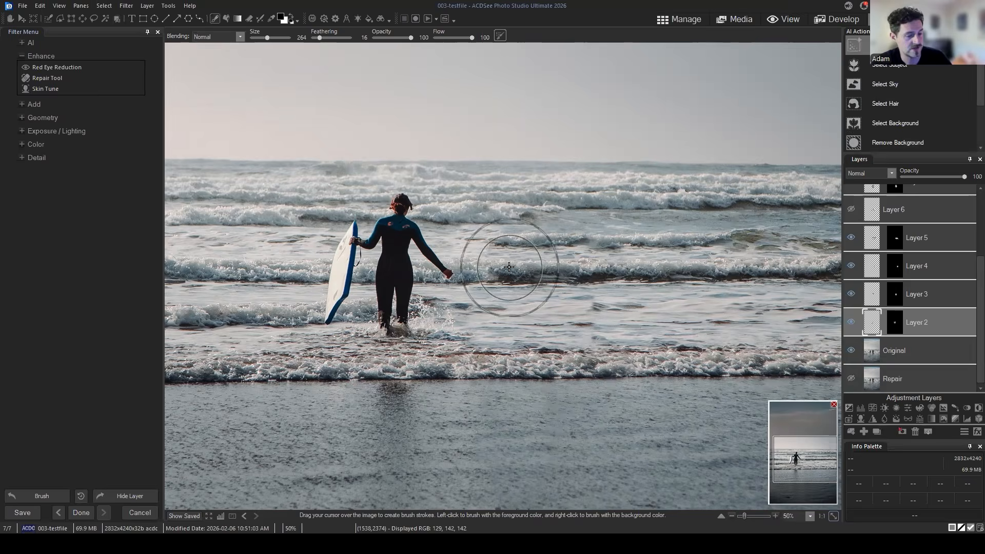
pyautogui.scroll(-1, 593, 285)
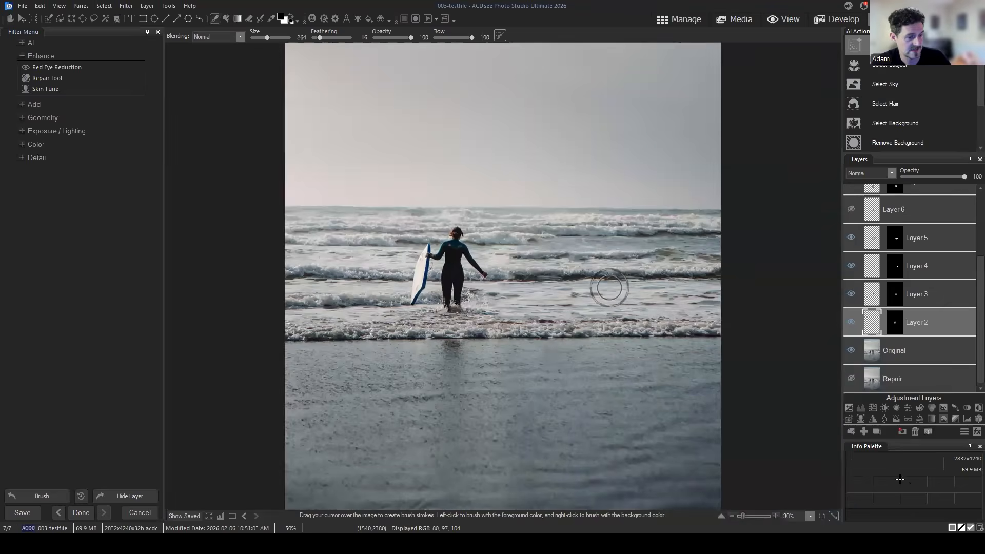
pyautogui.scroll(-1, 609, 286)
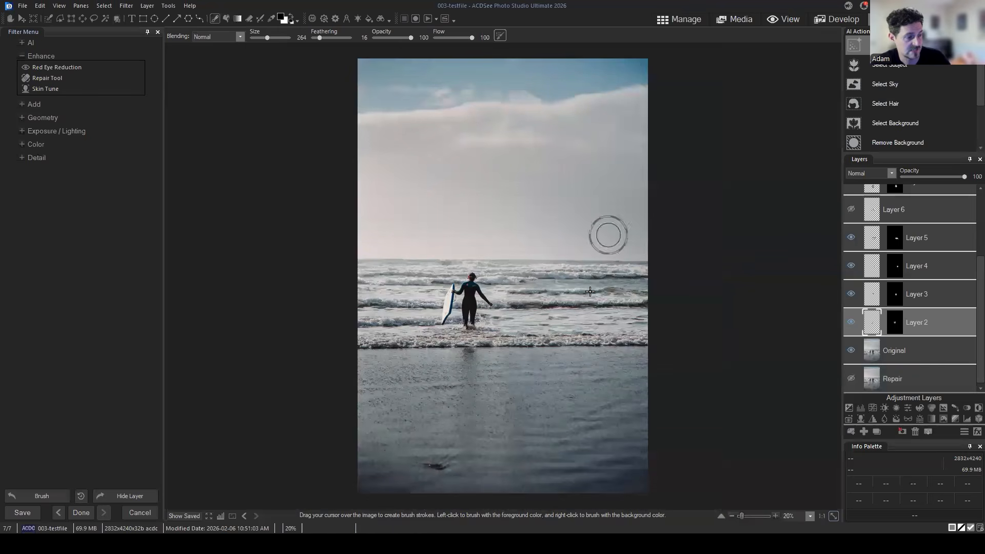
pyautogui.click(22, 5)
pyautogui.click(47, 95)
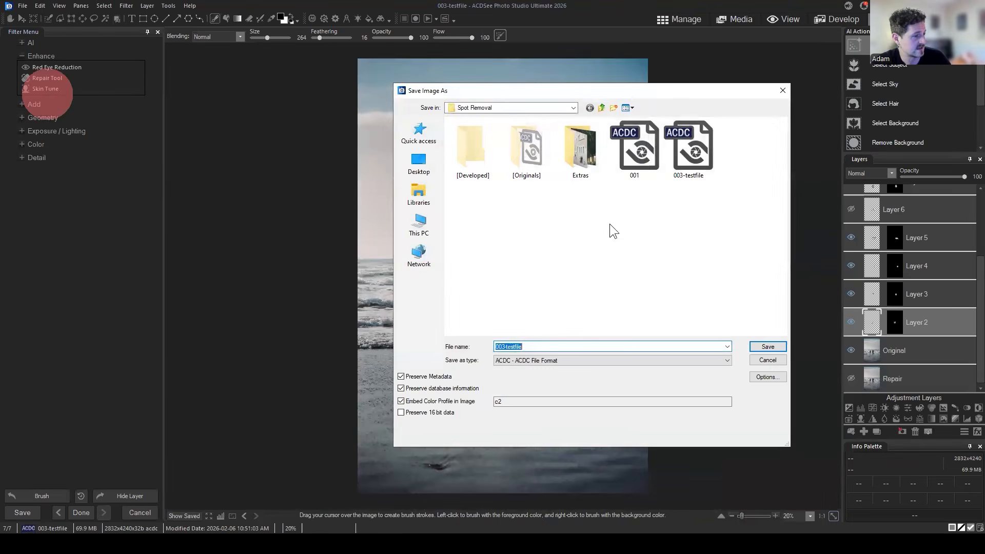
pyautogui.click(630, 245)
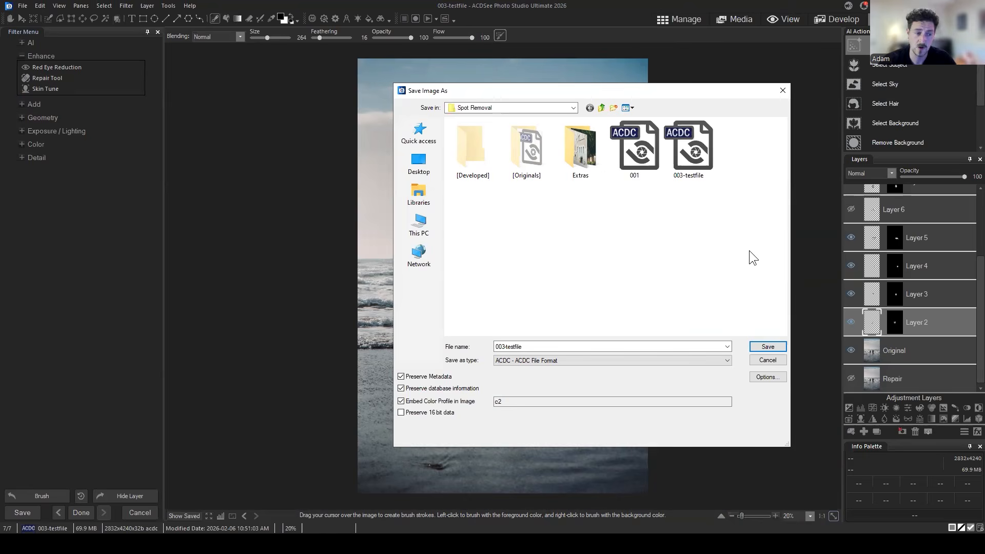
pyautogui.click(764, 361)
# Delete the Circle layer from the layer stack
pyautogui.scroll(3, 913, 307)
pyautogui.scroll(1, 916, 311)
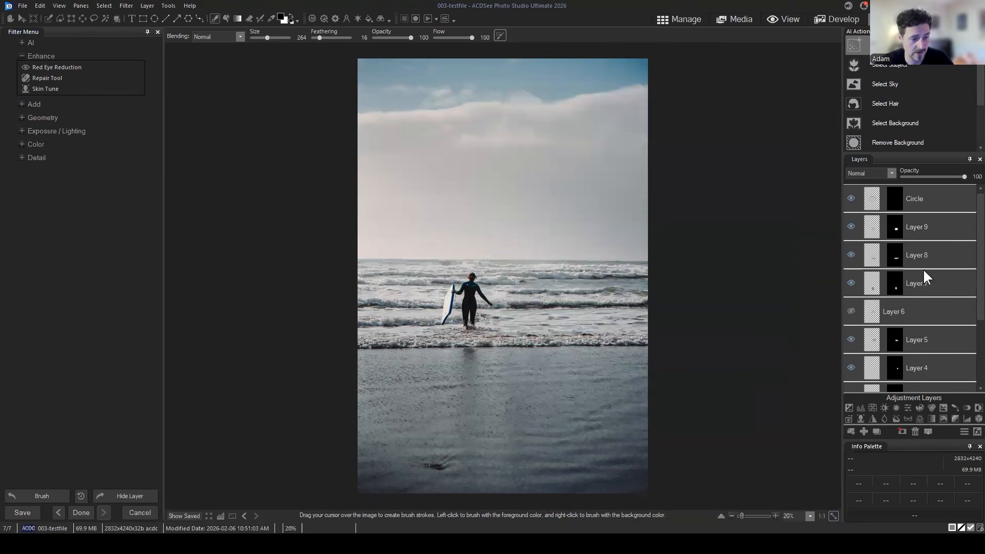
pyautogui.click(931, 194)
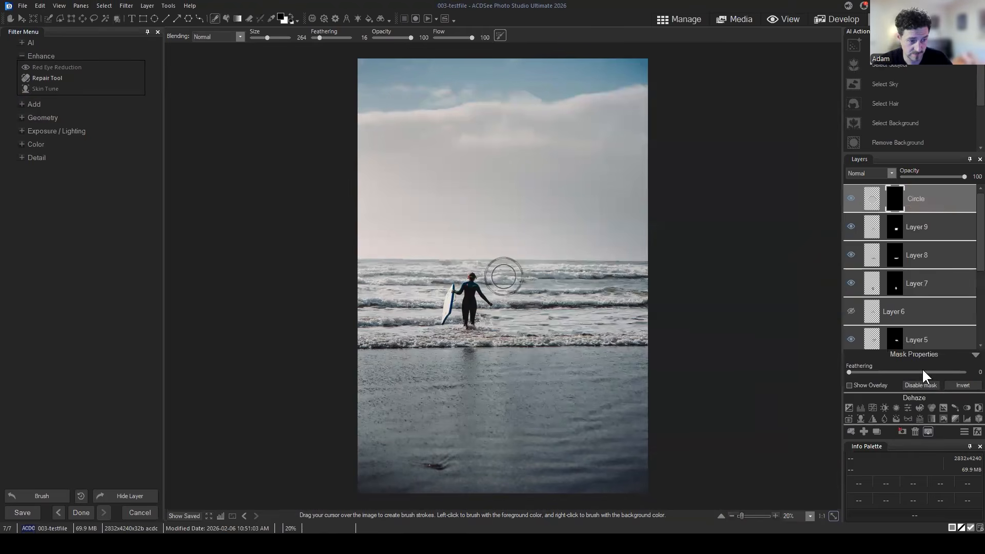
pyautogui.click(916, 431)
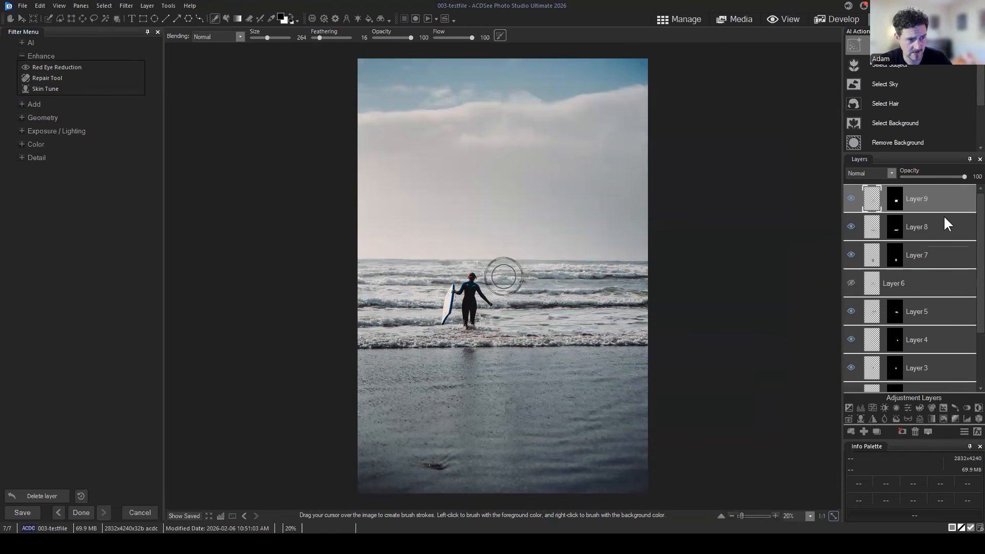
# Review the remaining layers and merge Layer 9 down into Layer 8, and the result down into Layer 7
pyautogui.scroll(-3, 941, 231)
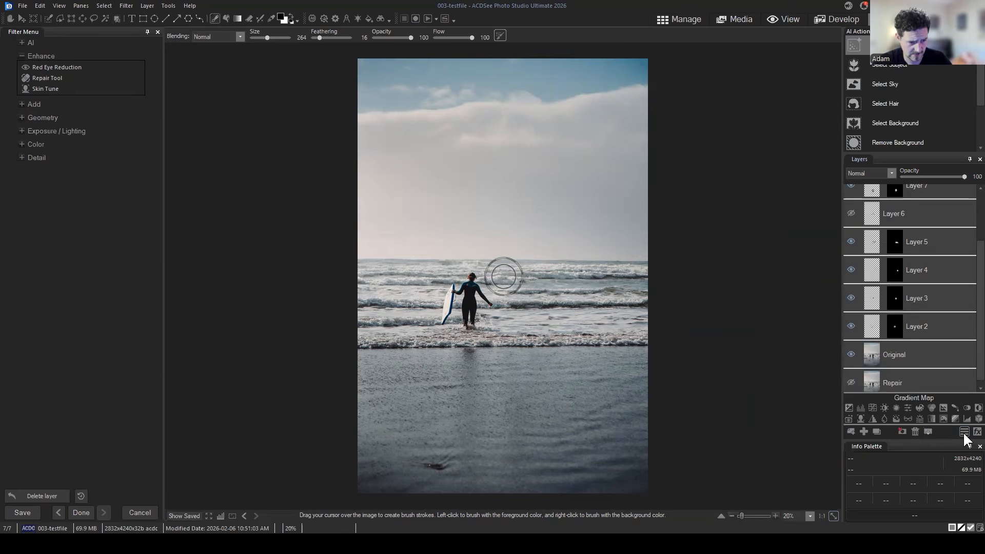
pyautogui.scroll(3, 922, 248)
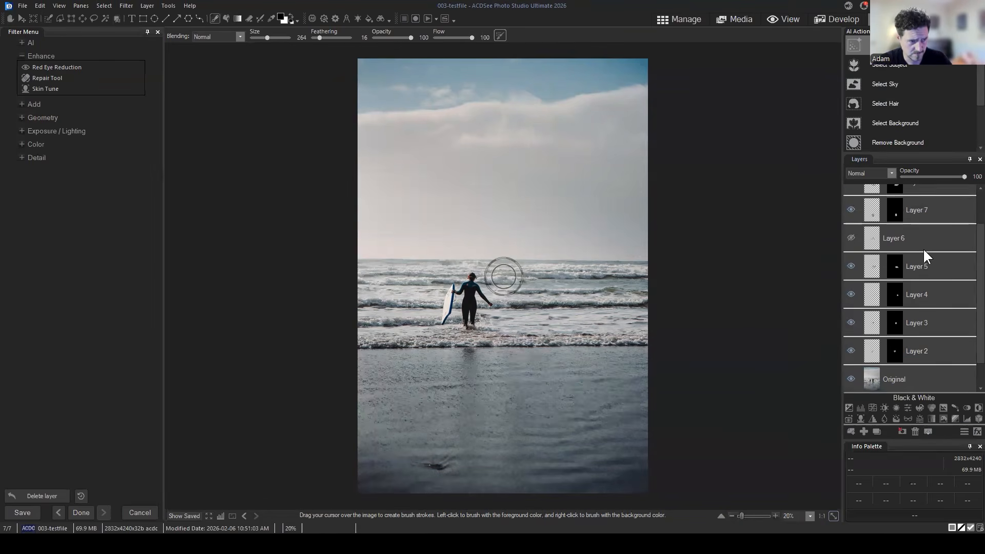
pyautogui.click(927, 432)
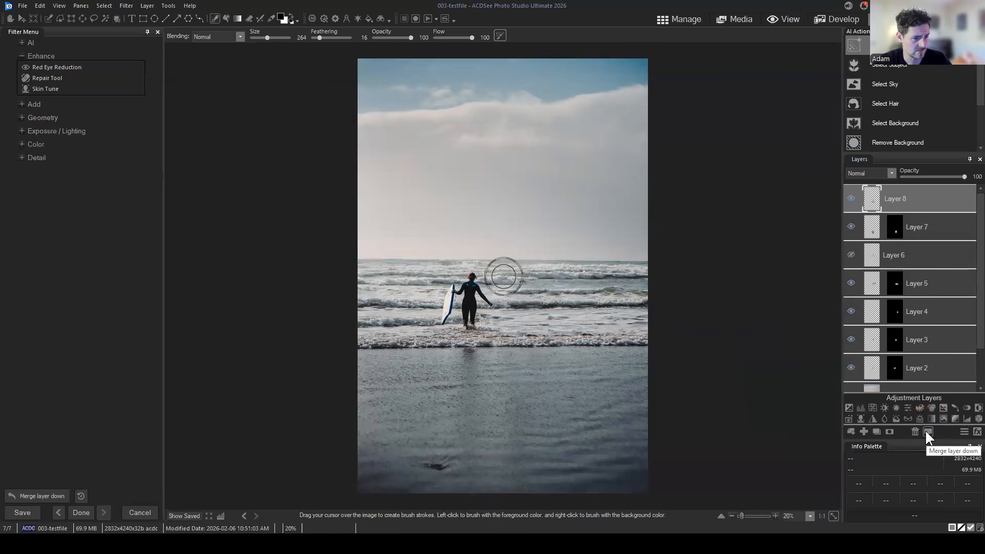
pyautogui.click(927, 431)
pyautogui.click(926, 431)
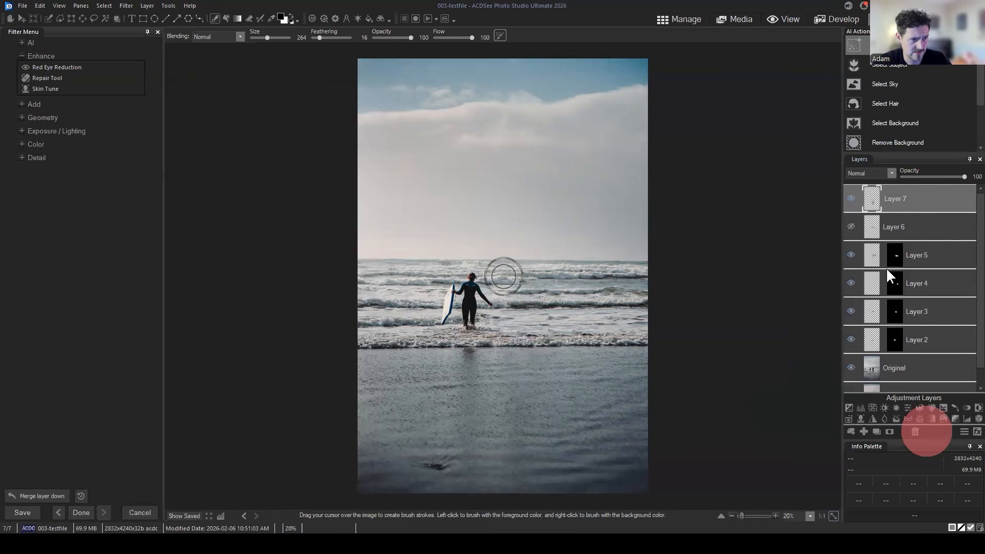
# Toggle the merged Layer 7 off and on to compare it, and inspect the hidden Layer 6 beneath it
pyautogui.click(944, 202)
pyautogui.click(921, 232)
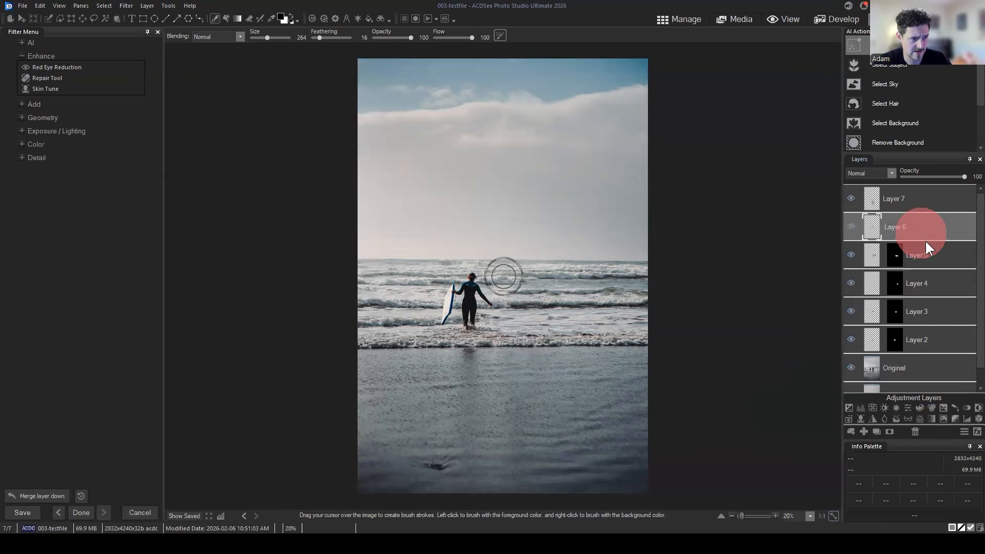
pyautogui.click(925, 195)
pyautogui.click(851, 195)
pyautogui.click(851, 195)
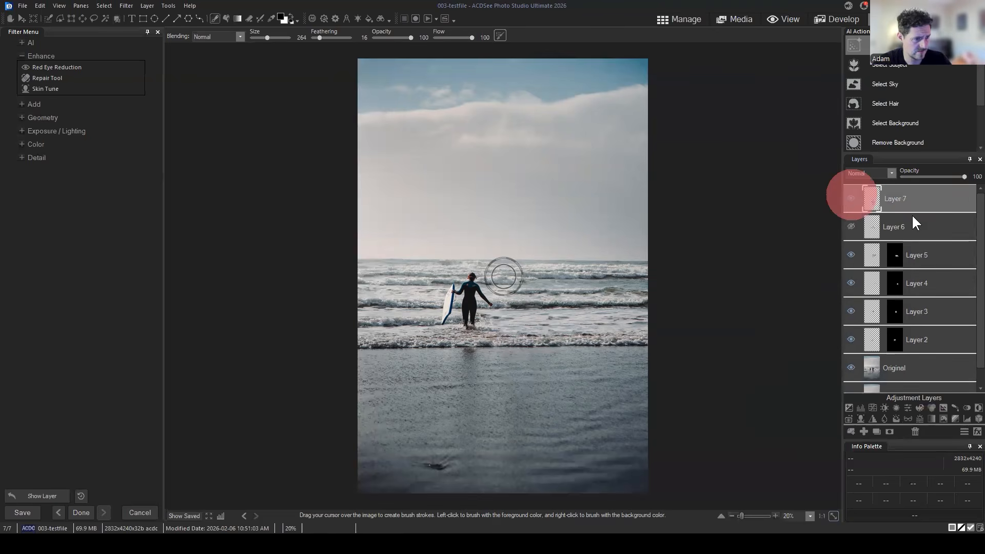
pyautogui.click(918, 224)
pyautogui.scroll(-1, 926, 377)
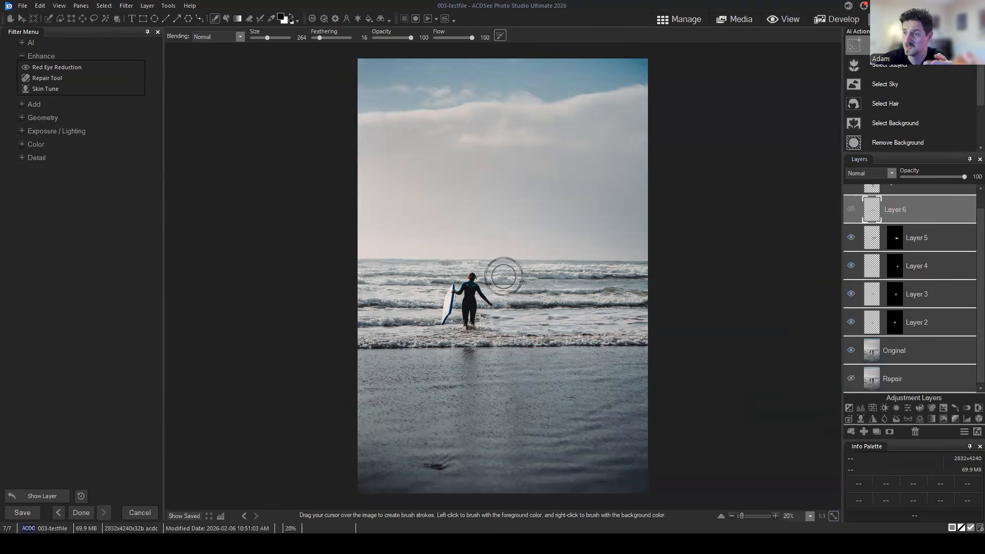
# Save the image in the Spot Removal folder as a JPEG named 003-testfile-final.jpg, accepting the flattening of its layers
pyautogui.click(23, 6)
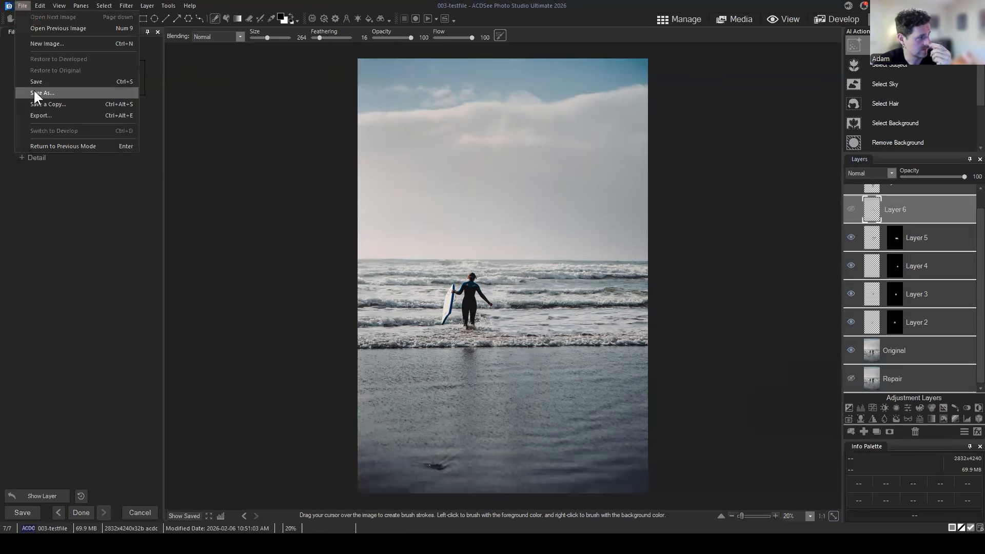
pyautogui.click(35, 93)
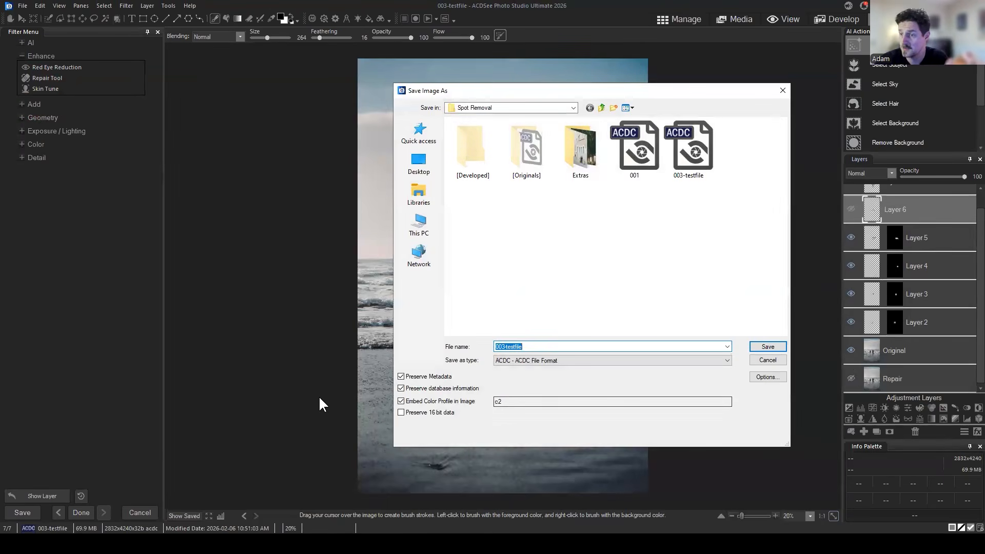
pyautogui.click(578, 360)
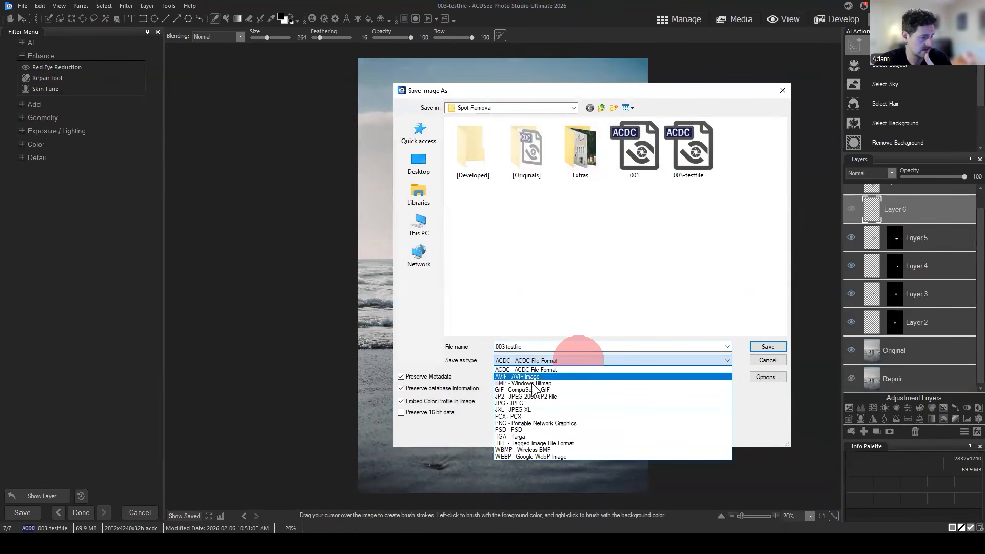
pyautogui.click(510, 403)
pyautogui.click(646, 262)
pyautogui.click(531, 349)
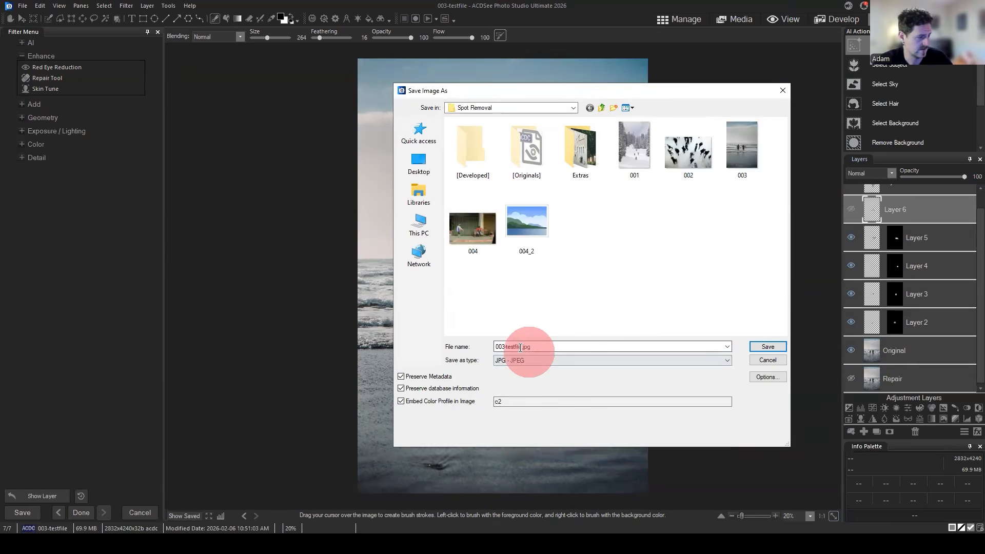
pyautogui.click(521, 347)
pyautogui.write('-final')
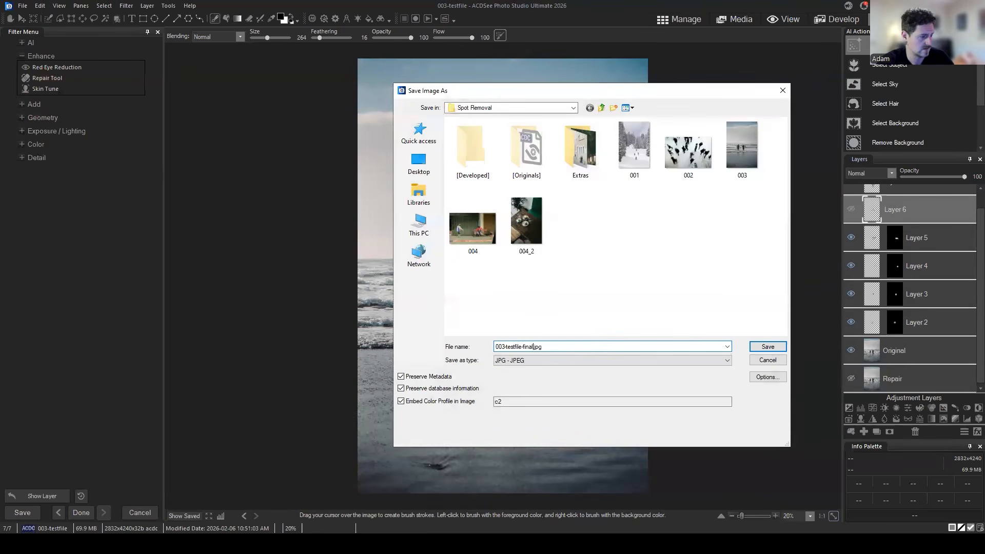
pyautogui.click(766, 346)
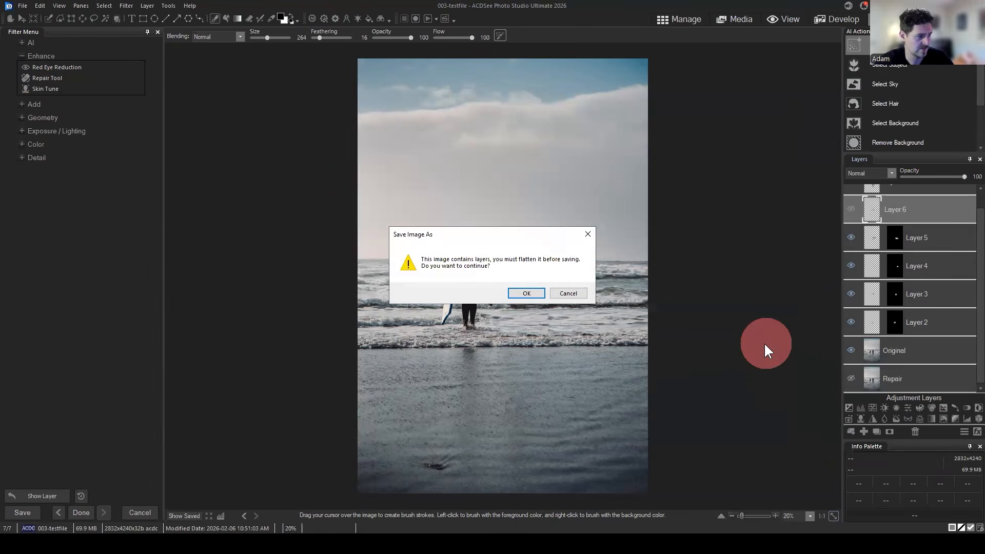
pyautogui.moveTo(523, 235); pyautogui.dragTo(655, 176)
pyautogui.click(666, 233)
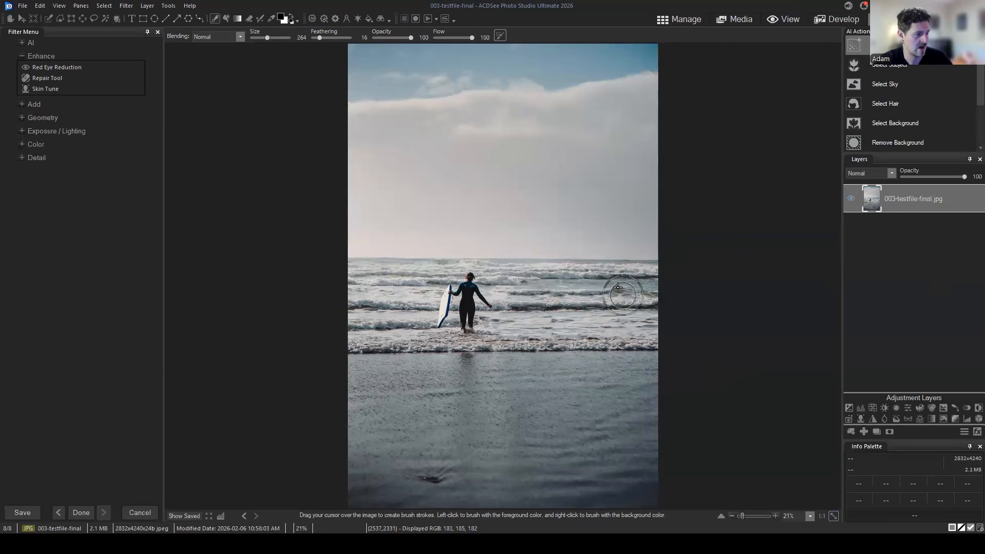
# Crop the canvas around the surfer to about 28.2 inches wide, trimming the upper sky, the right side and the lower sand
pyautogui.click(35, 21)
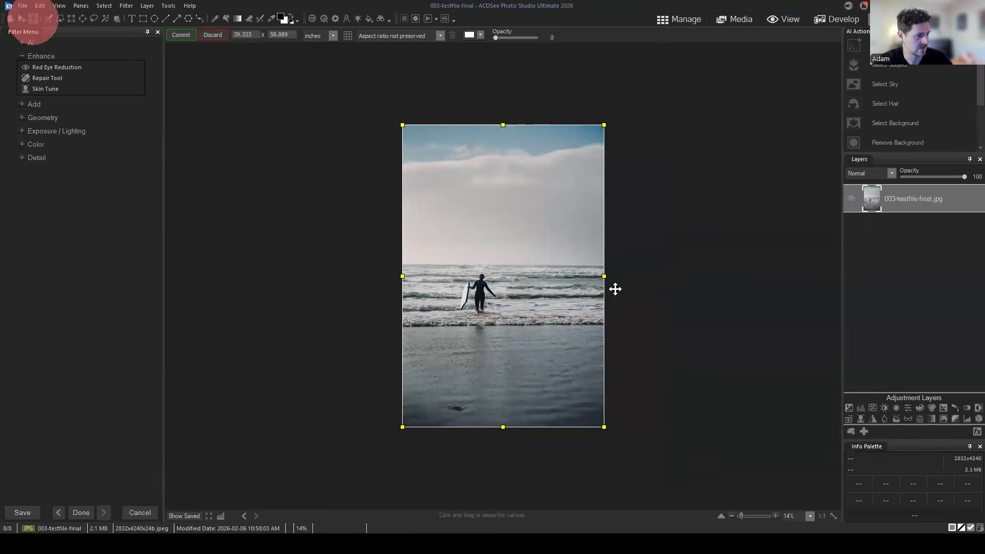
pyautogui.moveTo(605, 277); pyautogui.dragTo(547, 276)
pyautogui.moveTo(474, 125); pyautogui.dragTo(476, 200)
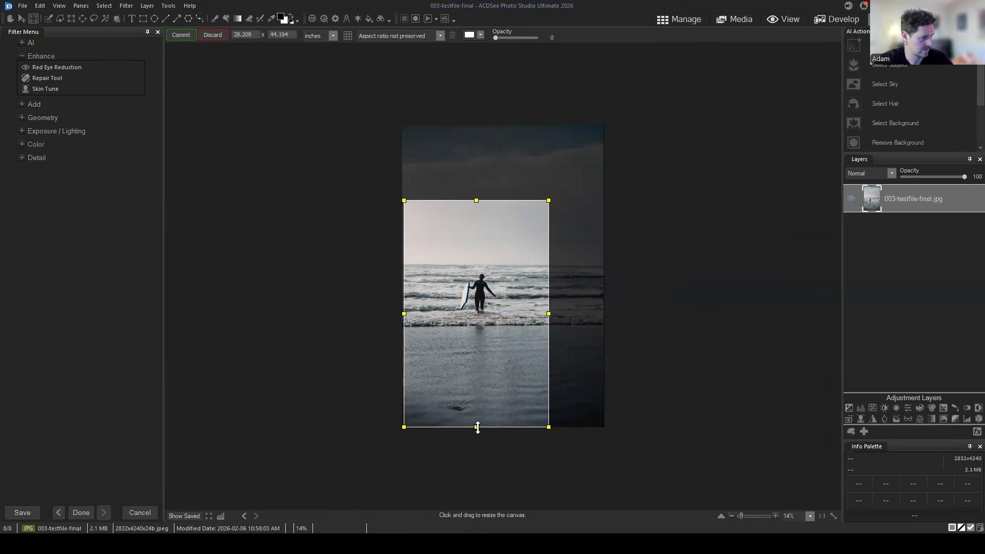
pyautogui.moveTo(476, 426); pyautogui.dragTo(476, 380)
pyautogui.click(188, 40)
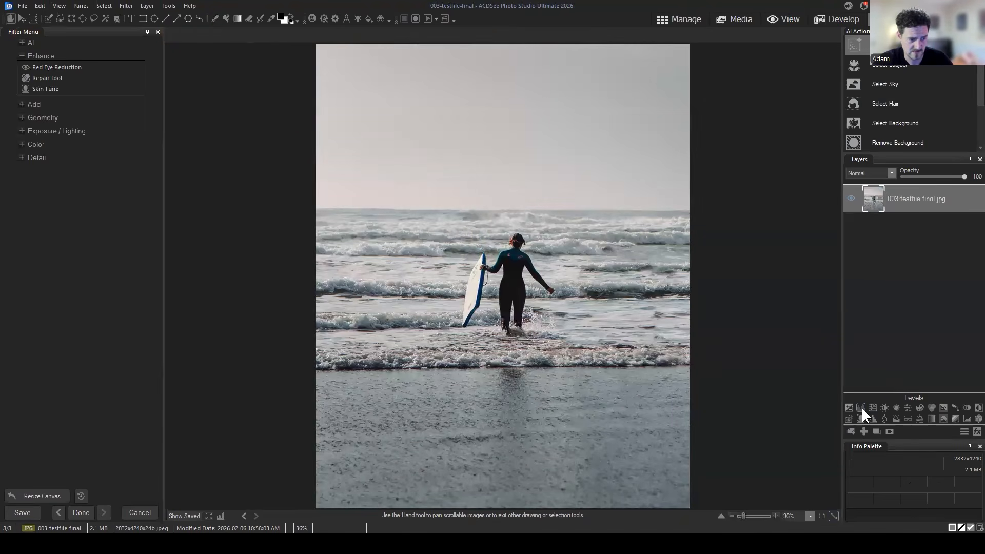
# Add a White Balance adjustment layer with the temperature set to 14, and stay in the editor without saving or discarding
pyautogui.click(897, 405)
pyautogui.click(913, 355)
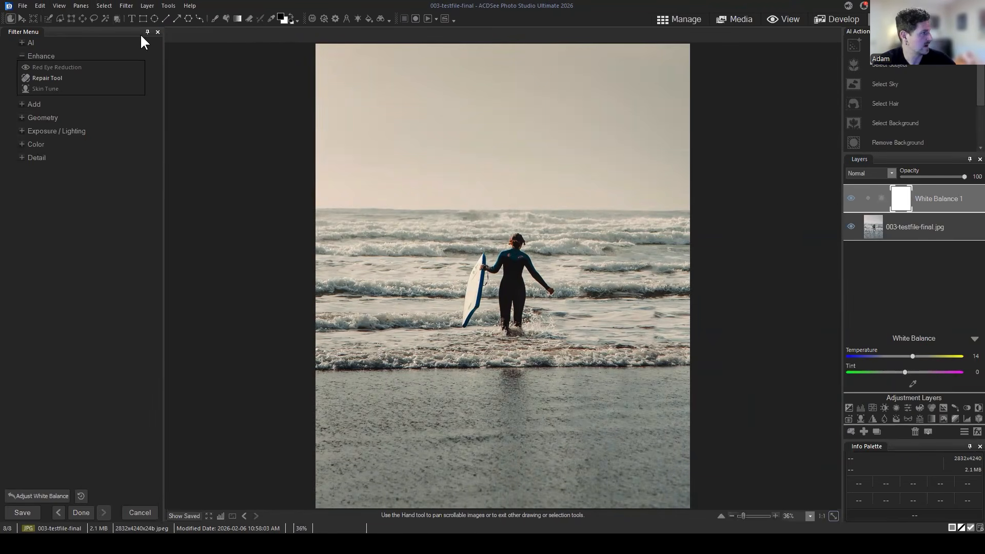
pyautogui.click(678, 18)
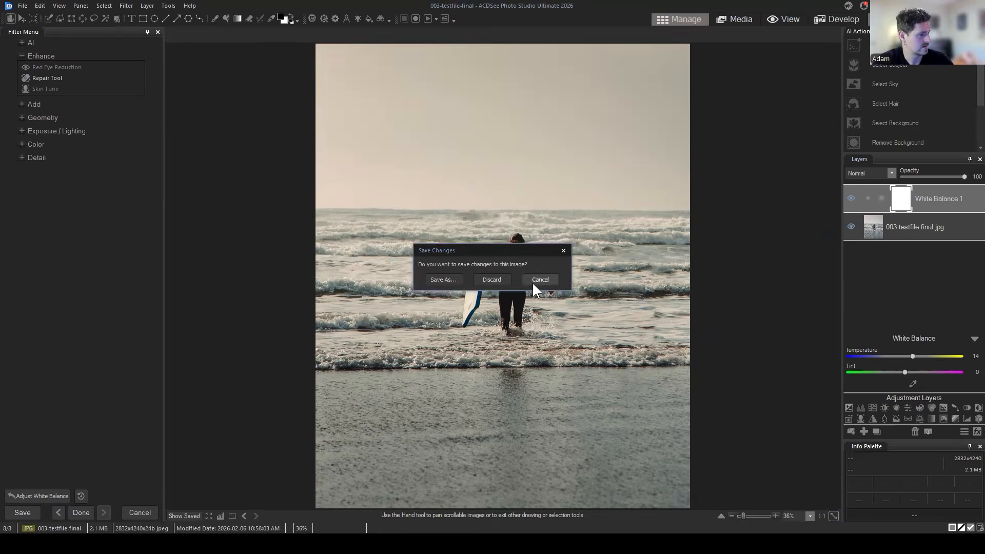
pyautogui.click(533, 282)
# Examine the adjustment layer list and the options offered for the White Balance 1 and 003-testfile-final.jpg layers, singly and selected together
pyautogui.scroll(-2, 523, 226)
pyautogui.scroll(1, 523, 226)
pyautogui.click(919, 270)
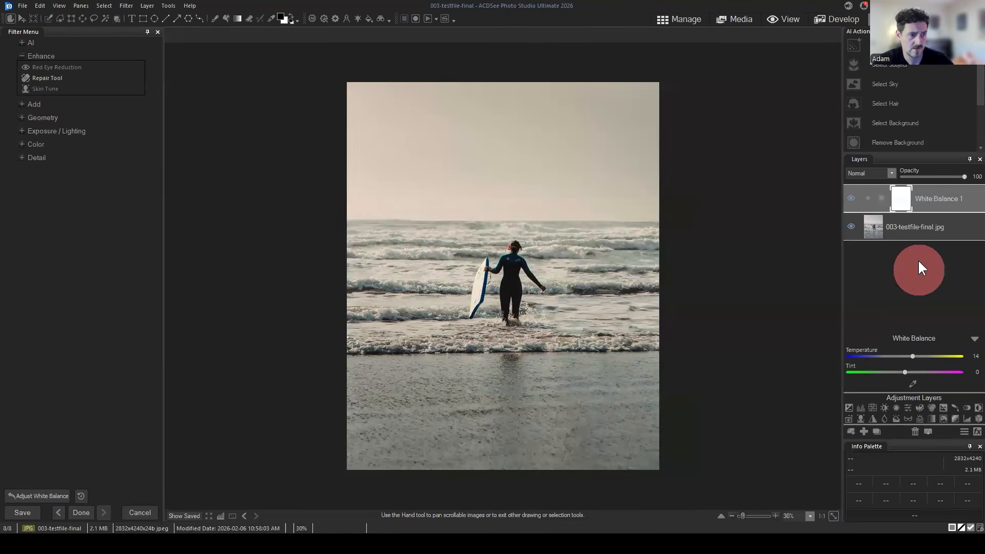
pyautogui.click(964, 434)
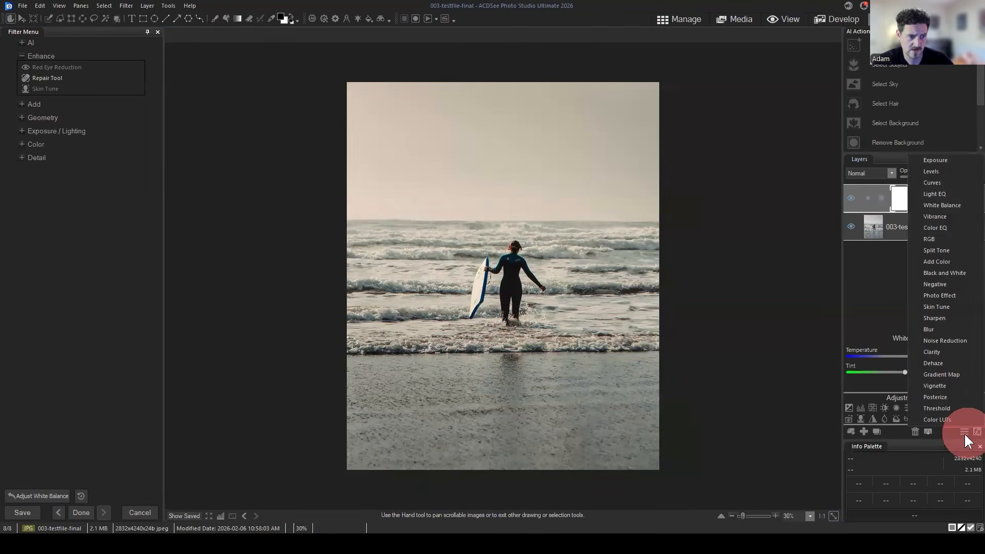
pyautogui.click(964, 435)
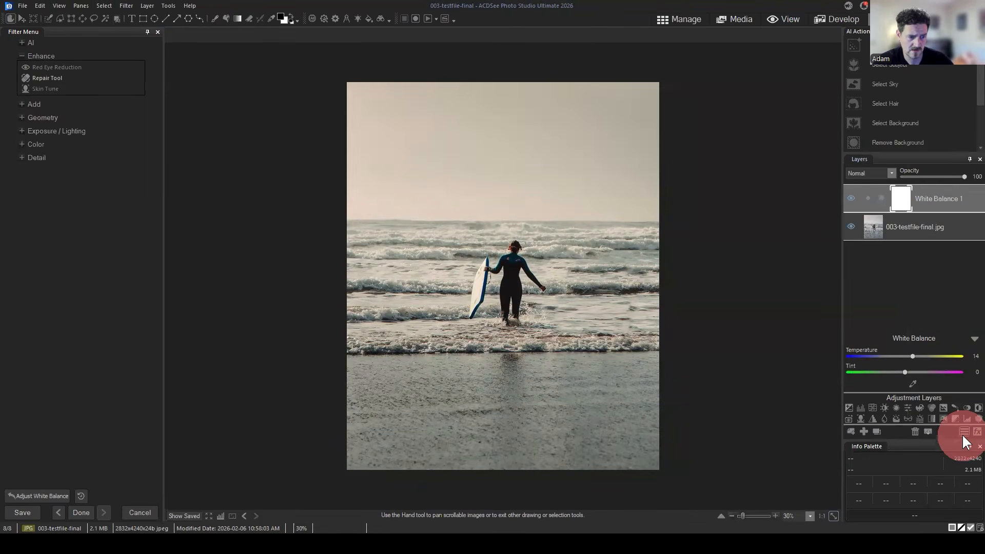
pyautogui.click(913, 225)
pyautogui.rightClick(913, 226)
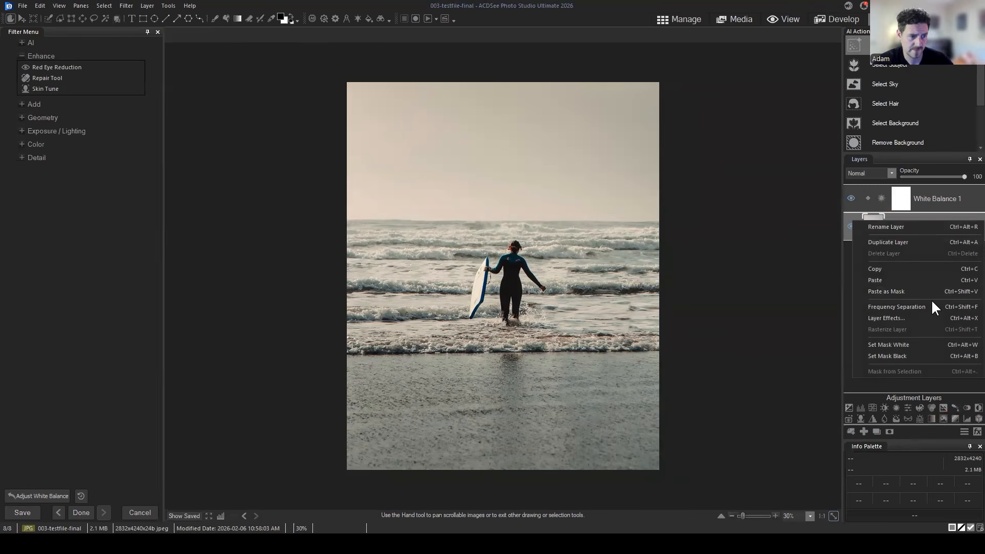
pyautogui.click(911, 200)
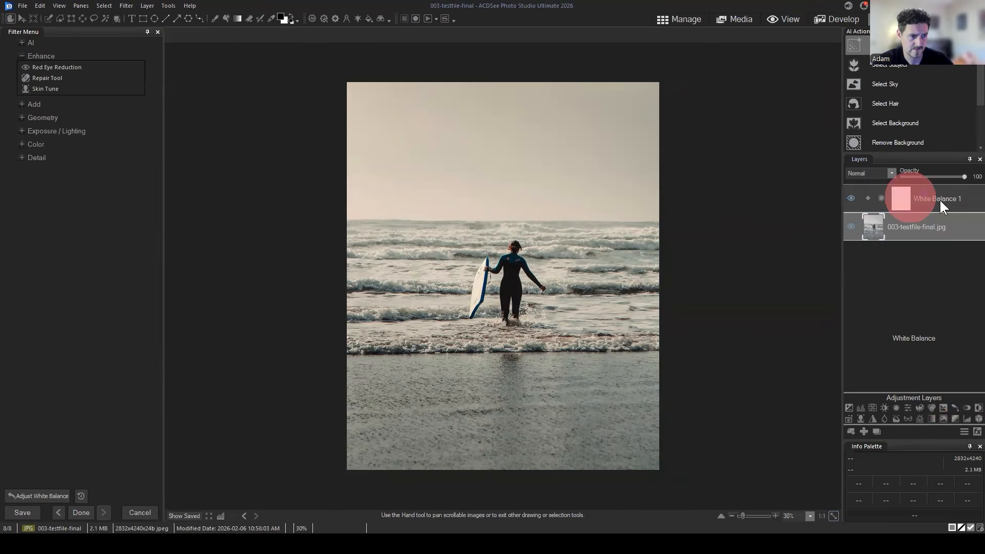
pyautogui.rightClick(913, 158)
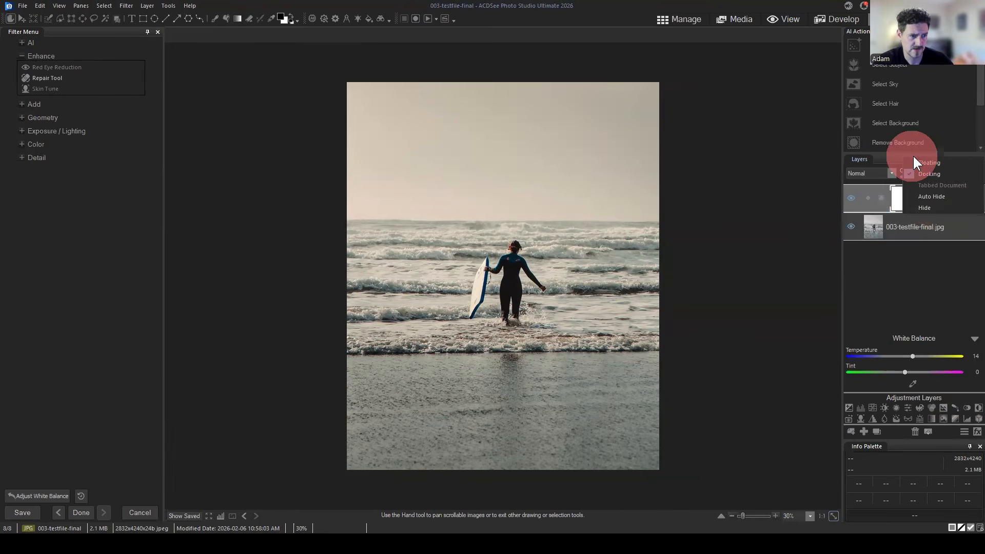
pyautogui.click(927, 261)
pyautogui.click(921, 232)
pyautogui.keyDown('ctrl'); pyautogui.click(933, 203); pyautogui.keyUp('ctrl')
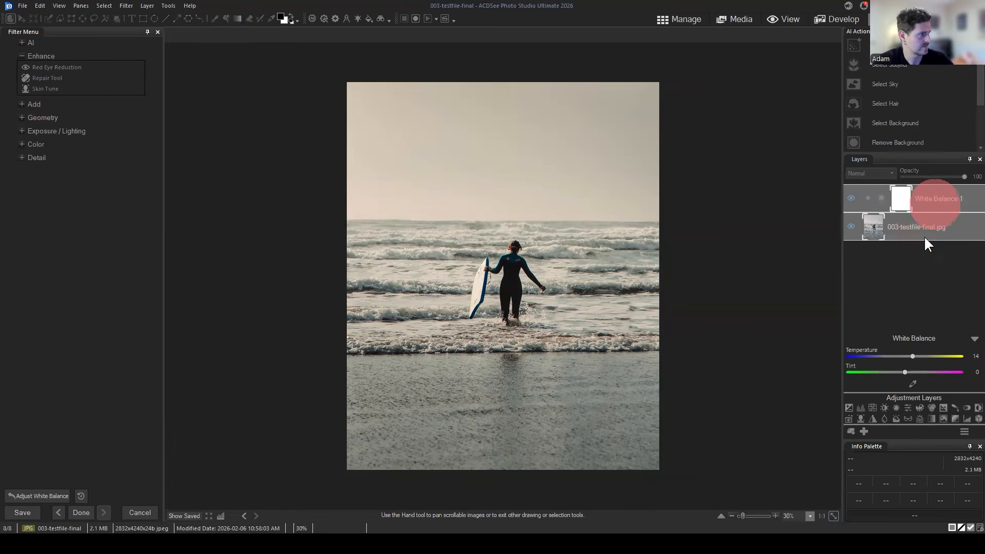
pyautogui.click(925, 235)
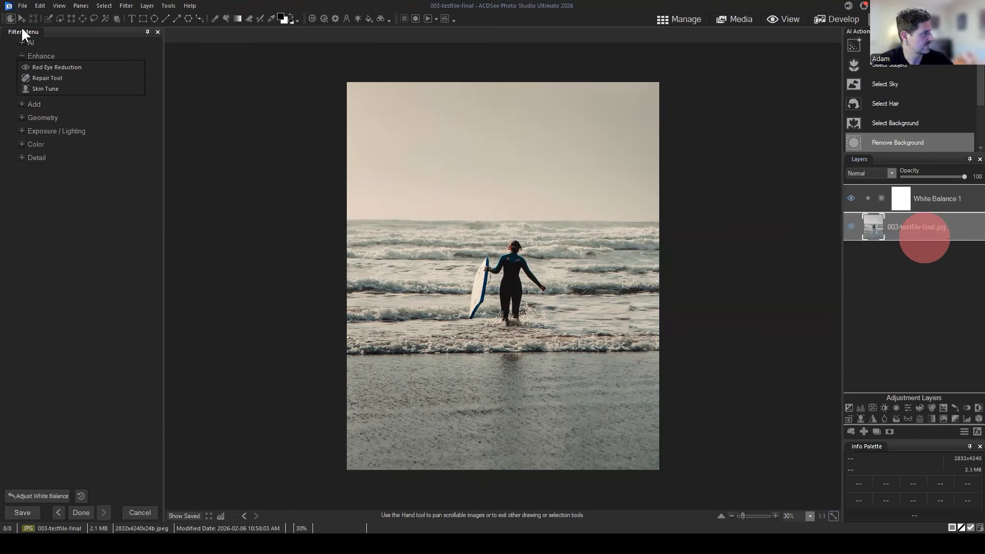
# Look through the program menus and the 003-testfile-final.jpg layer's options for layer merging commands
pyautogui.click(103, 5)
pyautogui.click(86, 6)
pyautogui.click(86, 5)
pyautogui.moveTo(166, 4)
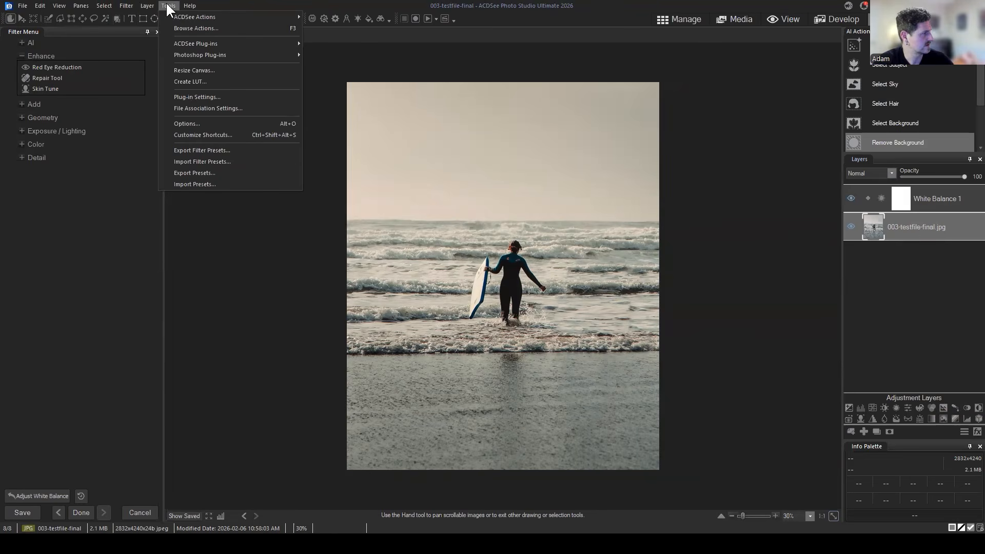
pyautogui.click(916, 236)
pyautogui.rightClick(917, 227)
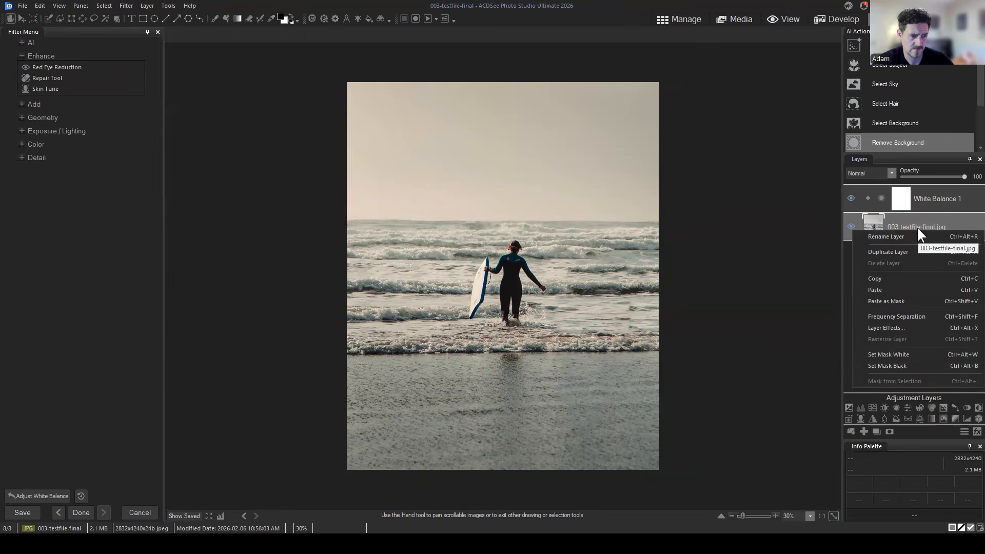
pyautogui.click(938, 208)
# Leave the edit of 003-testfile-final.jpg and open the layered ACDC file 003-testfile in the editor
pyautogui.click(679, 19)
pyautogui.click(494, 277)
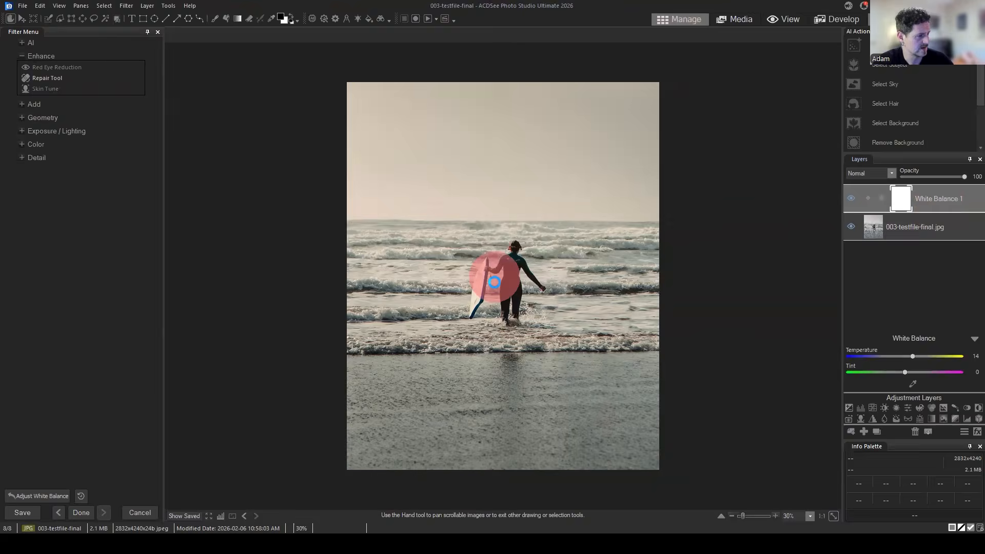
pyautogui.click(671, 304)
pyautogui.click(328, 244)
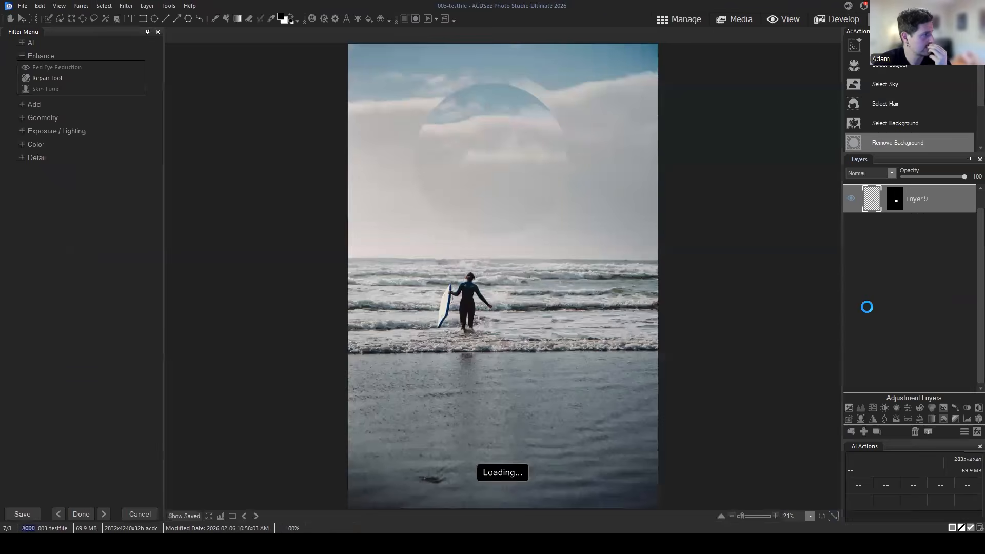
# Examine the layer stack of 003-testfile and the merge and flatten commands offered for Layer 9 and for Layer 7's mask
pyautogui.click(147, 6)
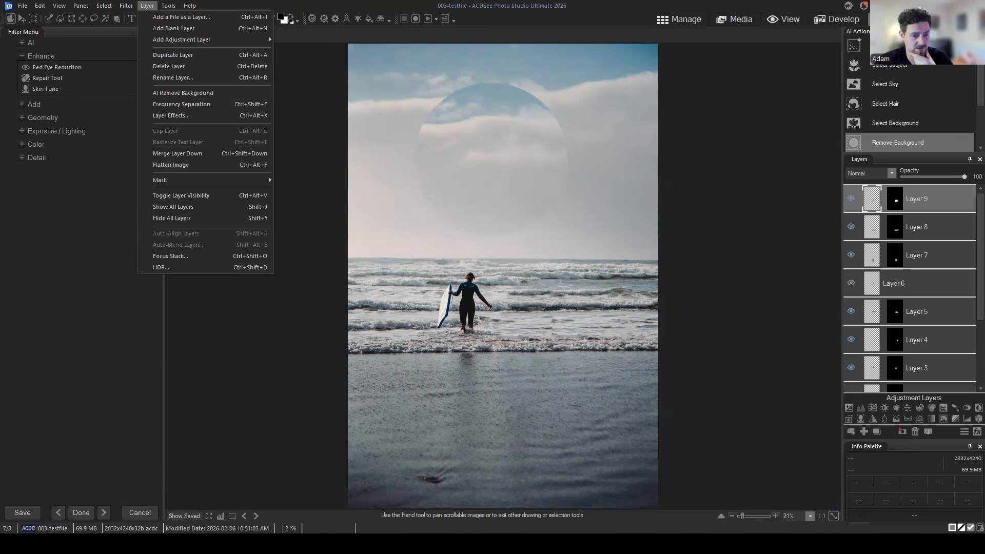
pyautogui.press('Escape')
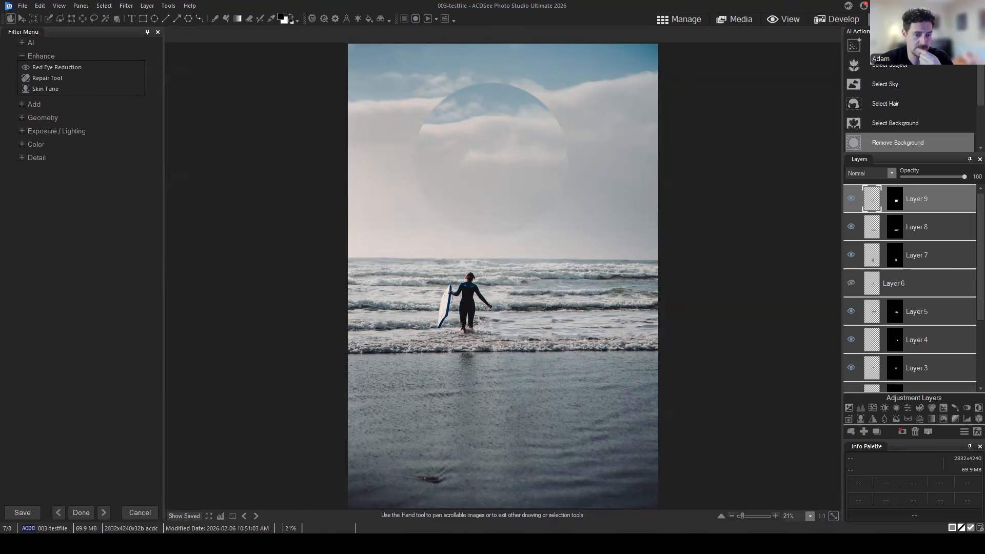
pyautogui.scroll(-4, 943, 199)
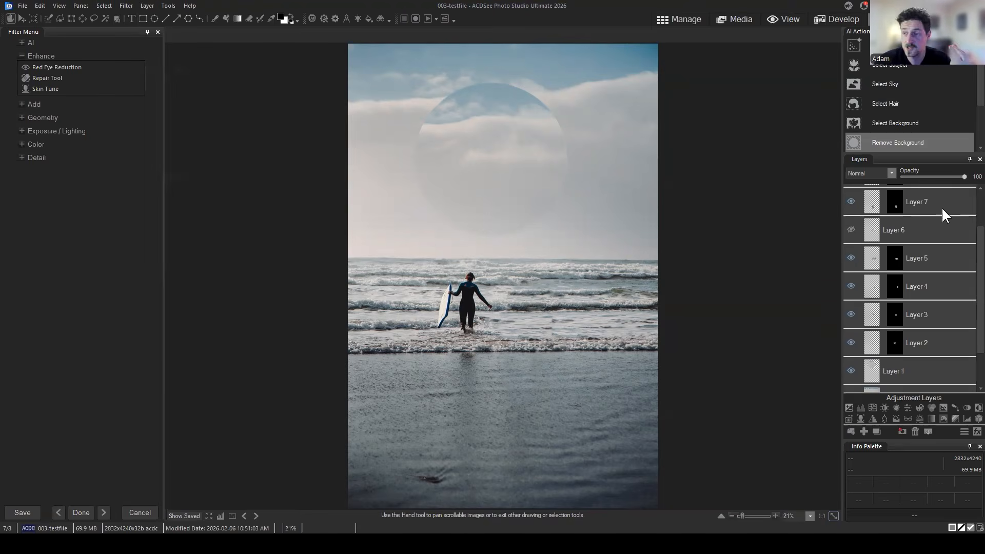
pyautogui.scroll(4, 918, 288)
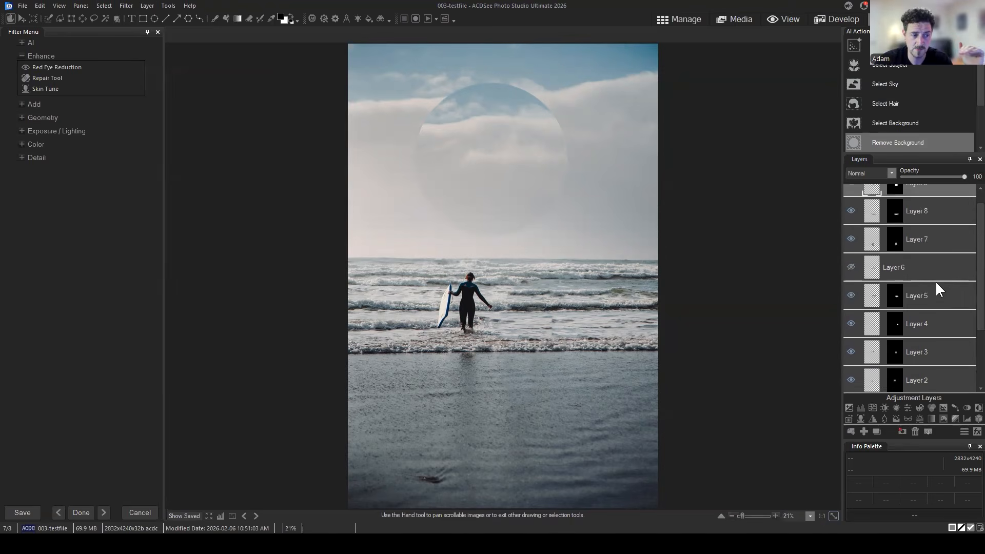
pyautogui.click(925, 198)
pyautogui.click(935, 227)
pyautogui.click(938, 255)
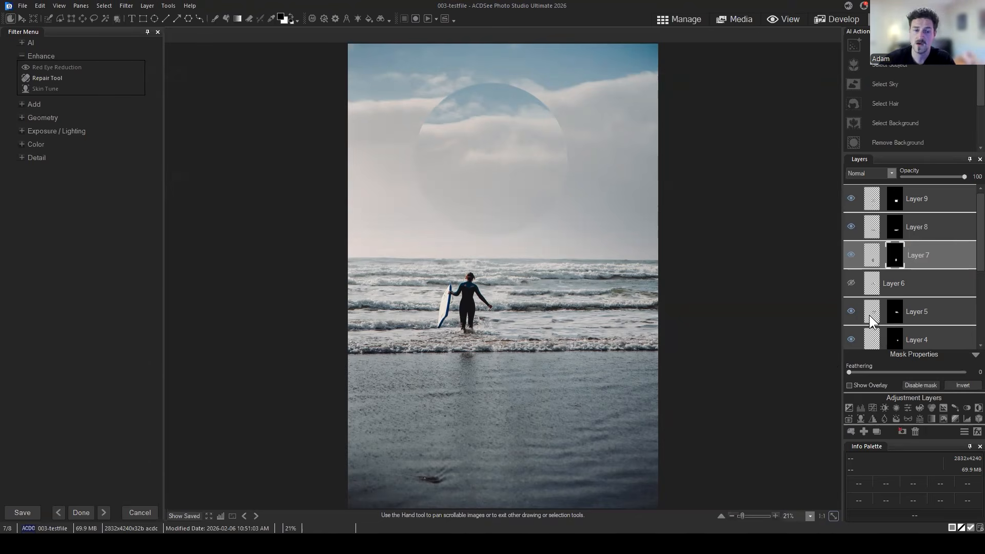
pyautogui.click(146, 6)
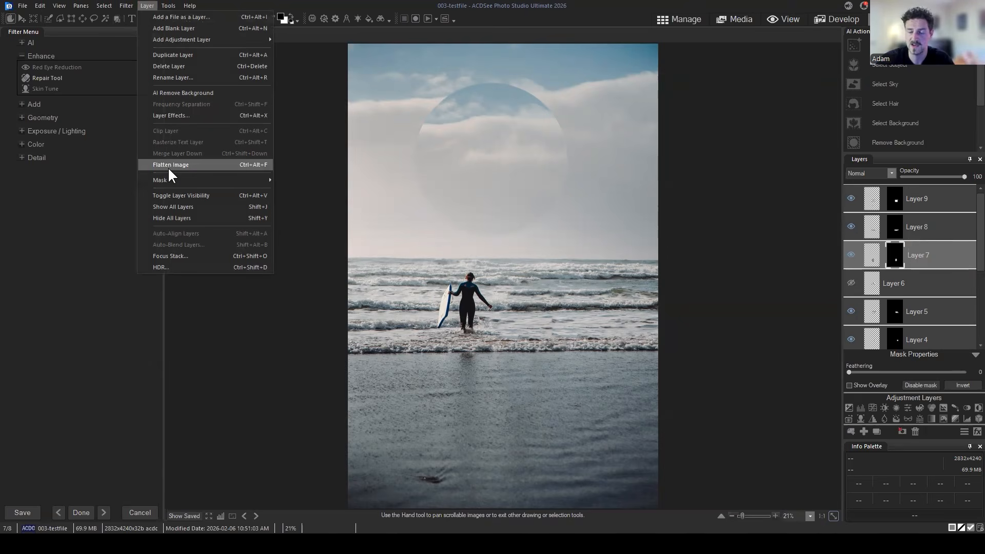
pyautogui.click(971, 215)
pyautogui.scroll(-3, 970, 215)
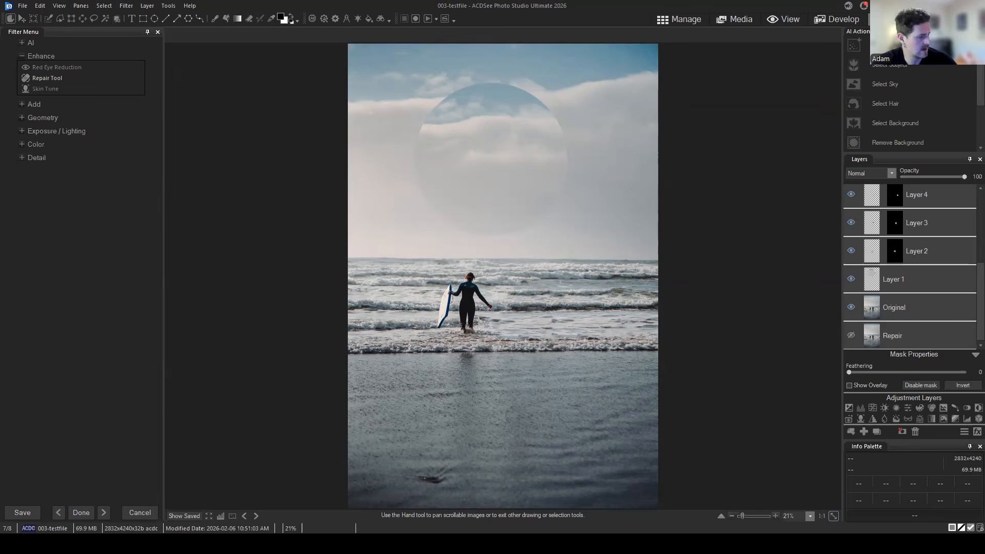
# Switch to the web browser and visit the bookmarked community and ACDSee YouTube pages
pyautogui.click(114, 534)
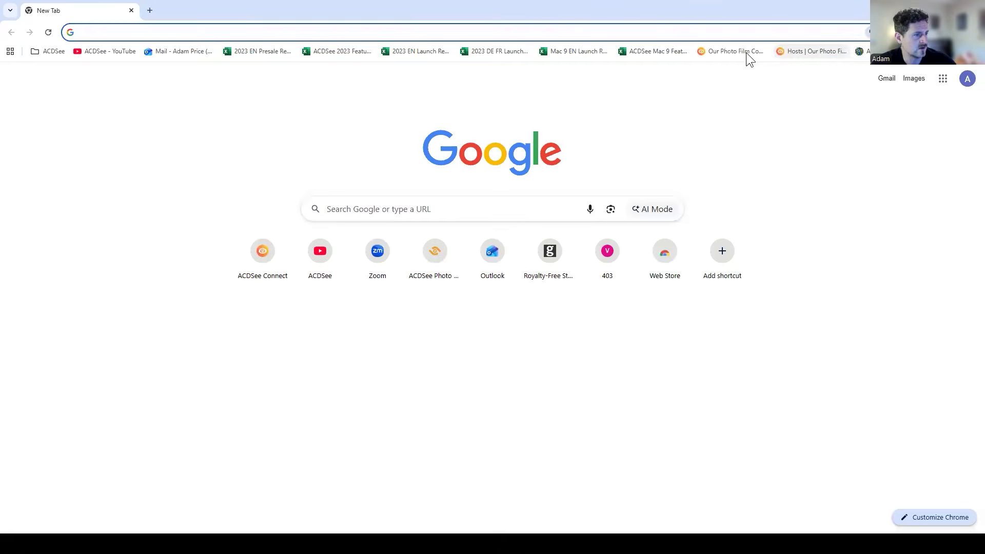
pyautogui.click(743, 53)
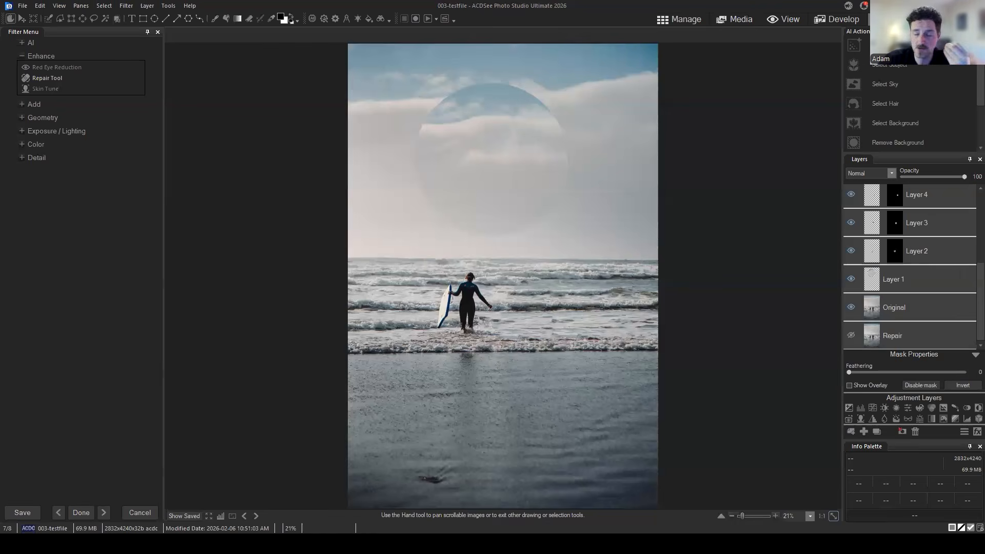
pyautogui.click(112, 545)
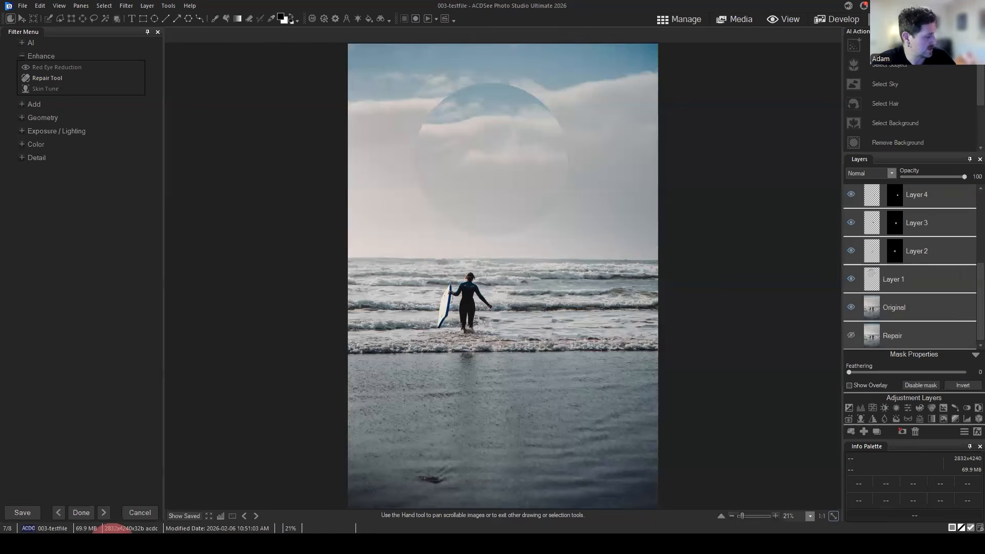
pyautogui.click(98, 52)
pyautogui.click(264, 31)
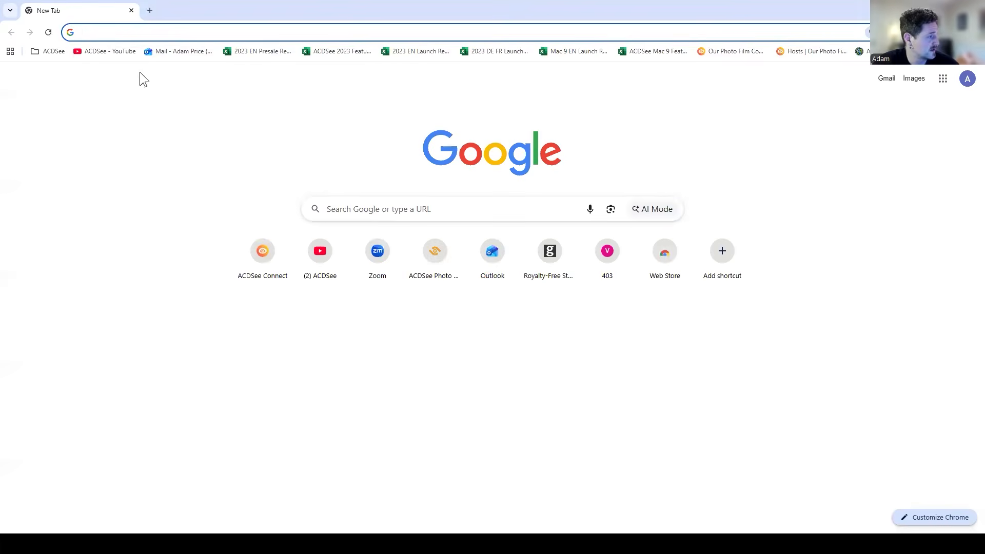
# Open the past Free Workshops on ACDSee Connect and read the Spot Removal & Smart Erasing event page
pyautogui.click(727, 53)
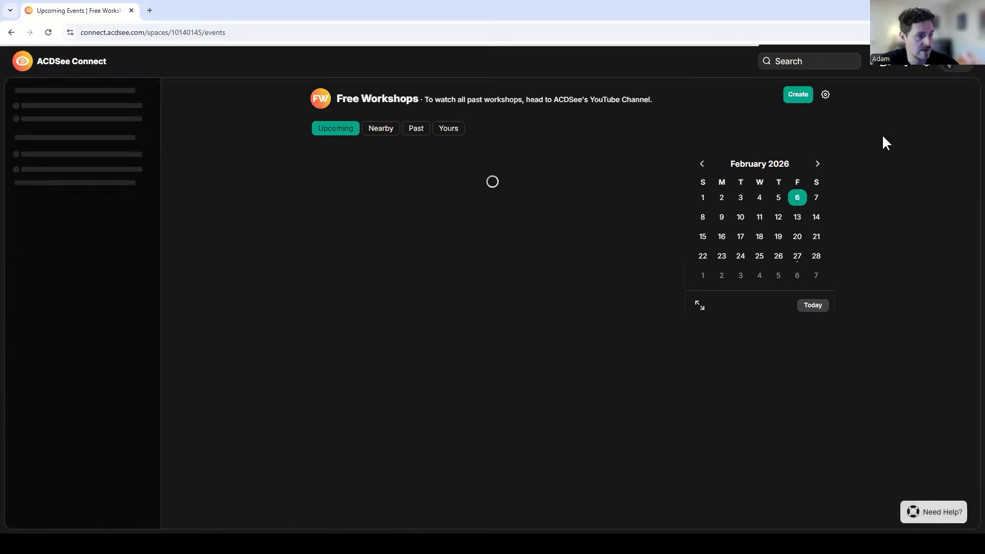
pyautogui.click(416, 128)
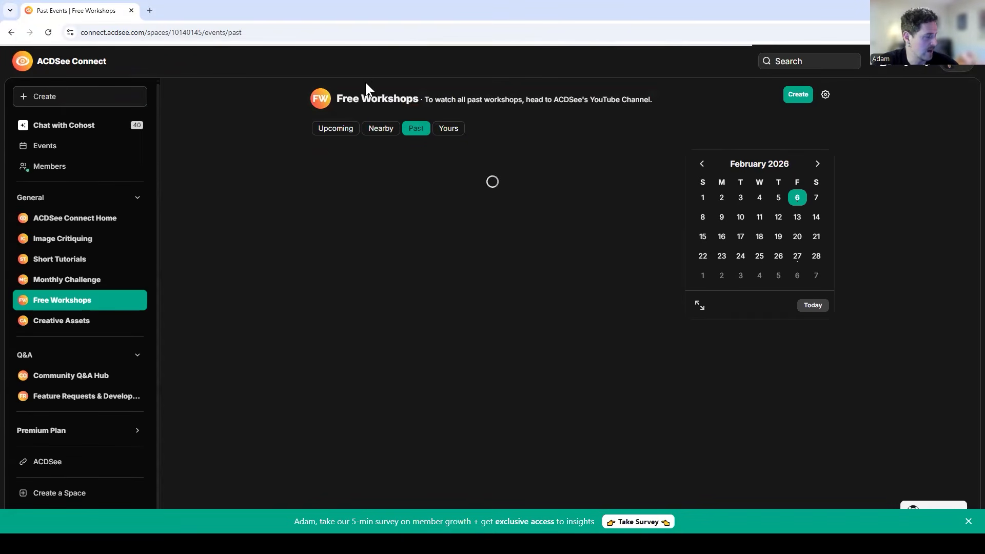
pyautogui.click(567, 191)
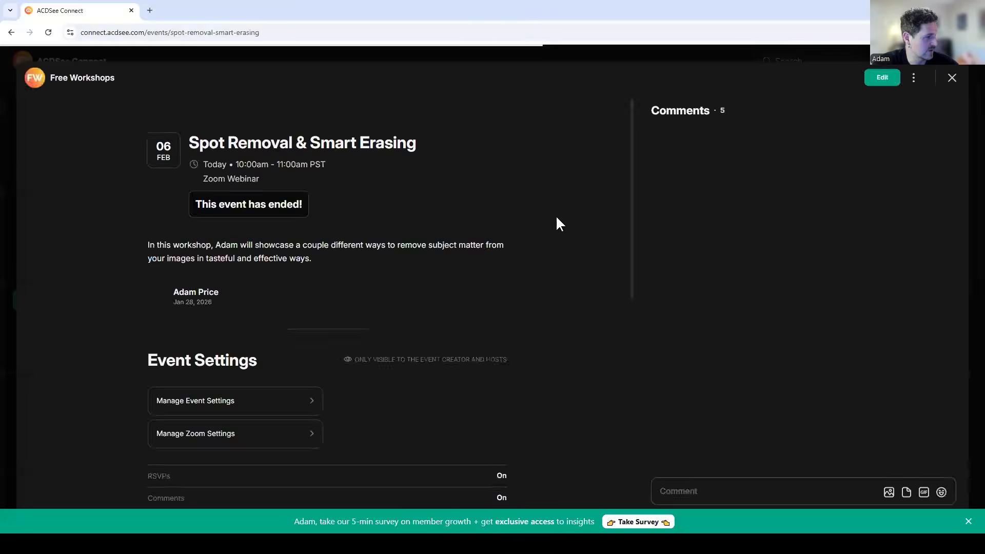
pyautogui.scroll(-5, 482, 192)
pyautogui.scroll(3, 458, 195)
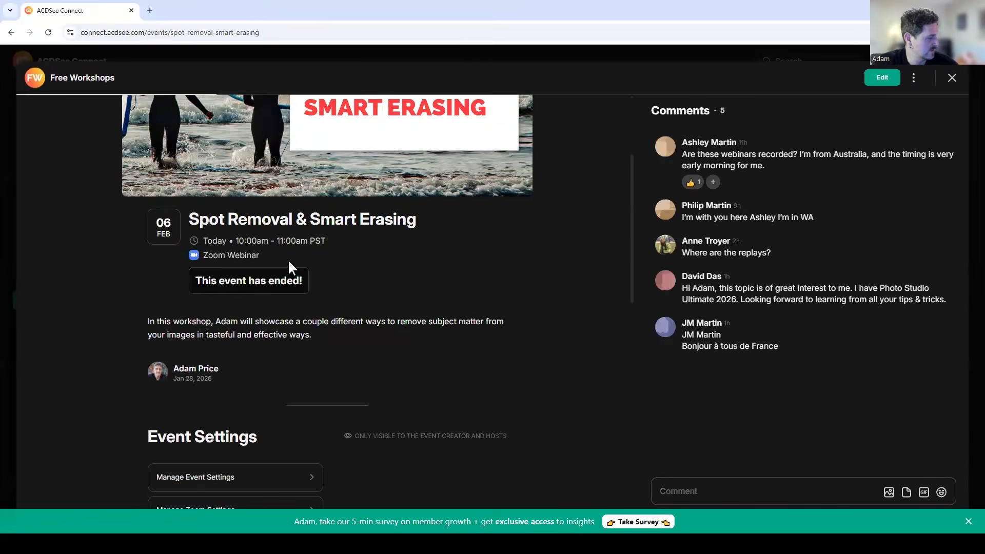
pyautogui.scroll(-4, 433, 295)
pyautogui.scroll(4, 434, 298)
# View the event host's profile and its additional options, and return to the list of past workshops
pyautogui.click(157, 322)
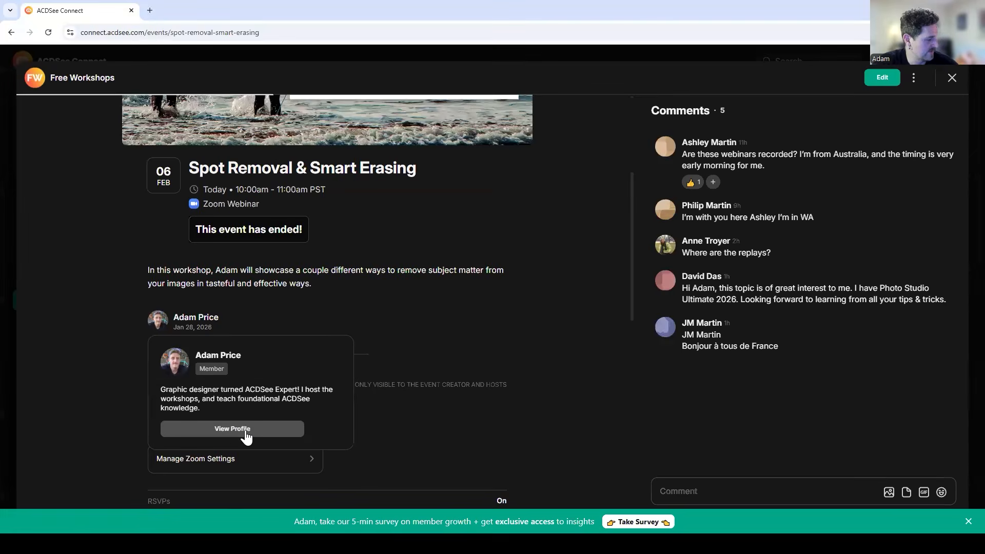
pyautogui.click(231, 430)
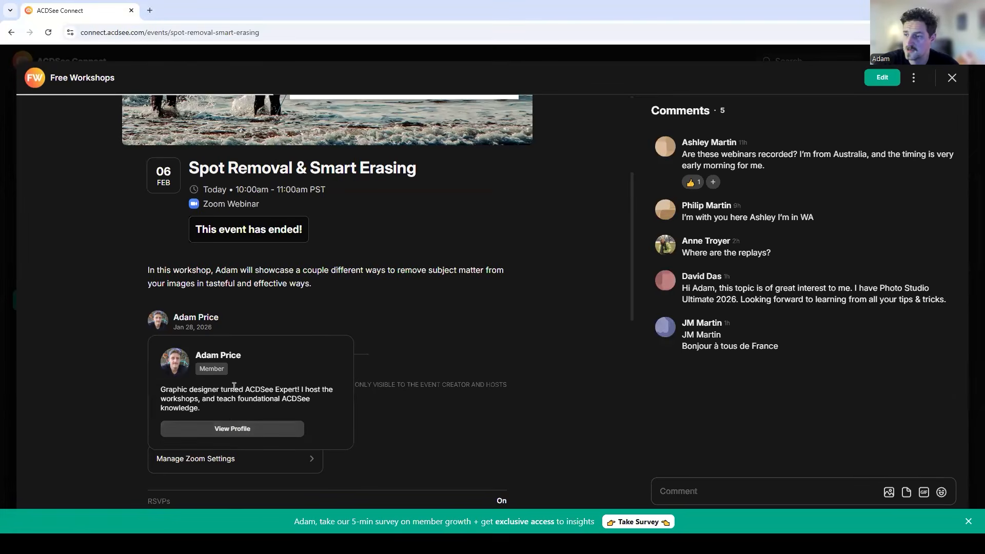
pyautogui.click(402, 278)
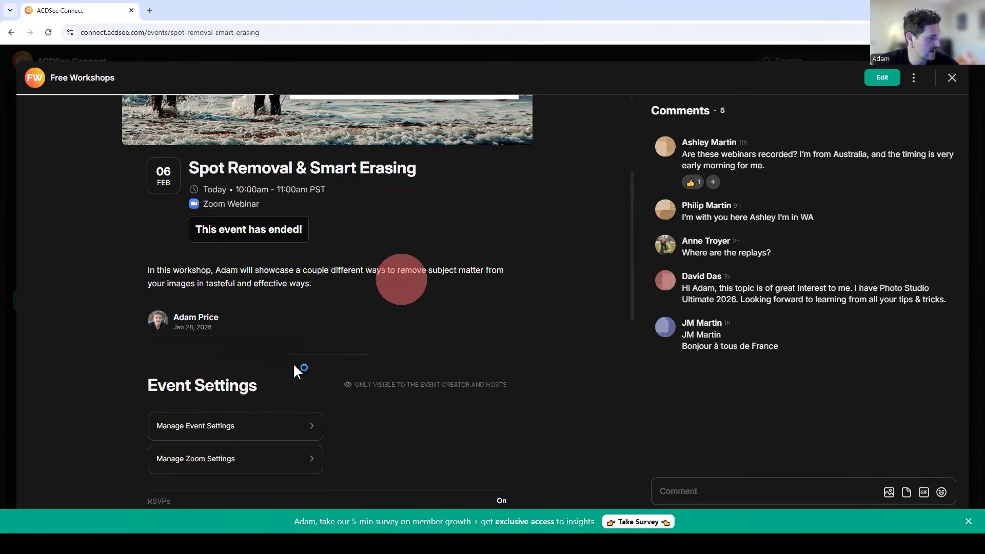
pyautogui.click(188, 318)
pyautogui.click(153, 324)
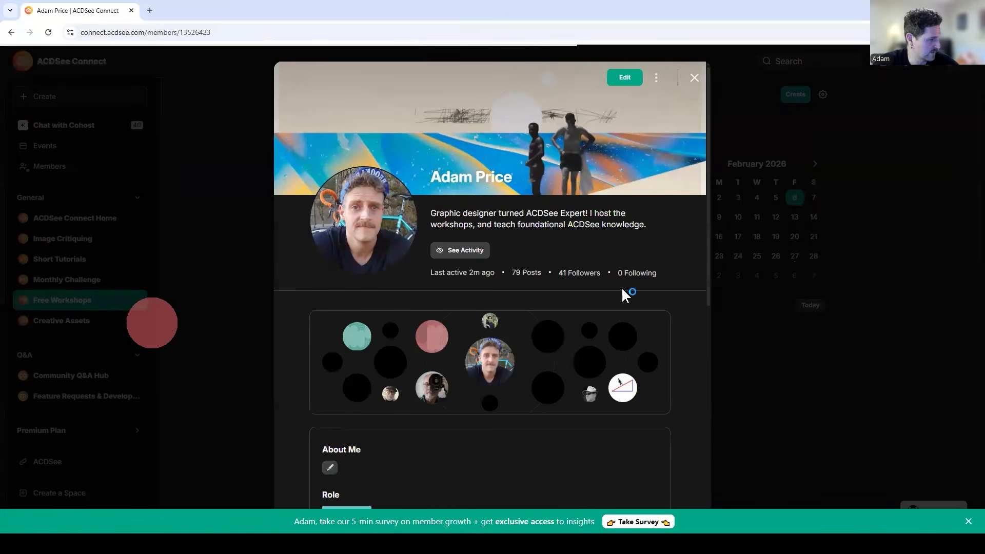
pyautogui.click(656, 78)
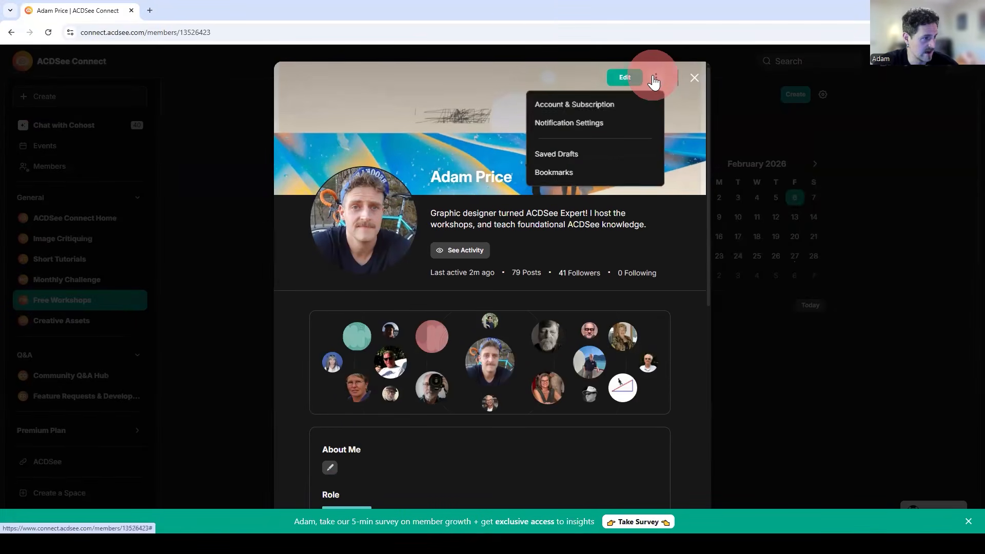
pyautogui.click(656, 78)
pyautogui.click(694, 77)
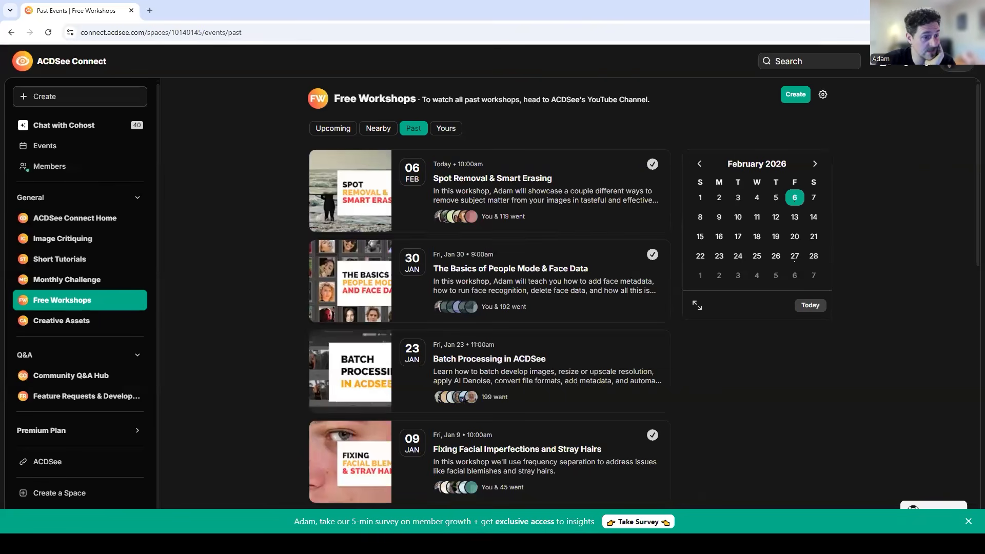
# Switch back to ACDSee Photo Studio, leave the editor and open the 2024 folder inside Pictures
pyautogui.hotkey('alt', 'Tab')
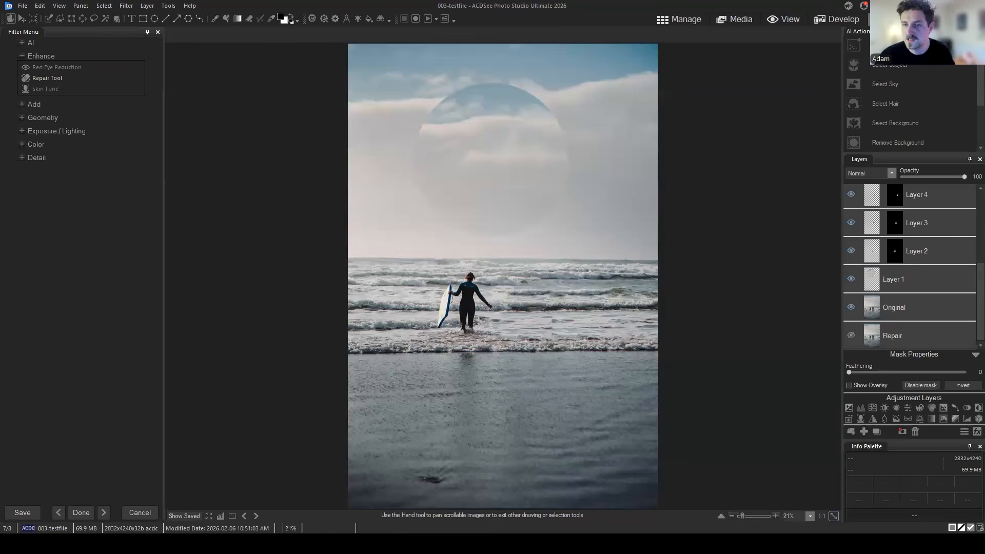
pyautogui.click(682, 14)
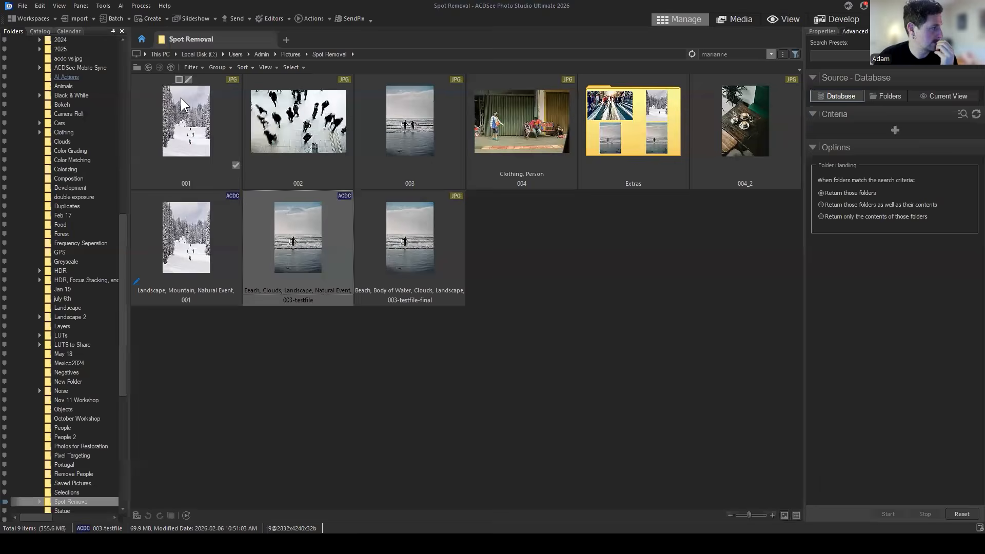
pyautogui.click(148, 67)
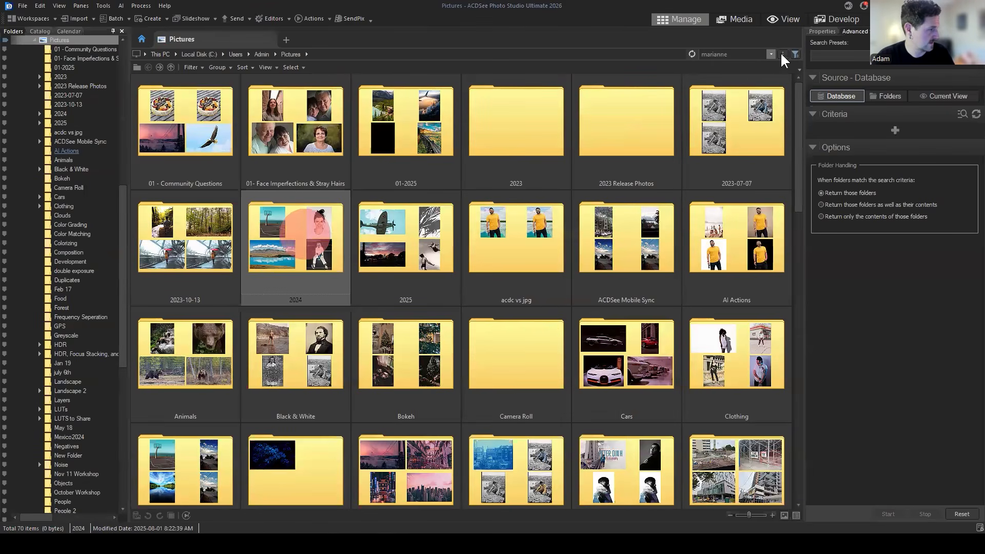
pyautogui.click(305, 138)
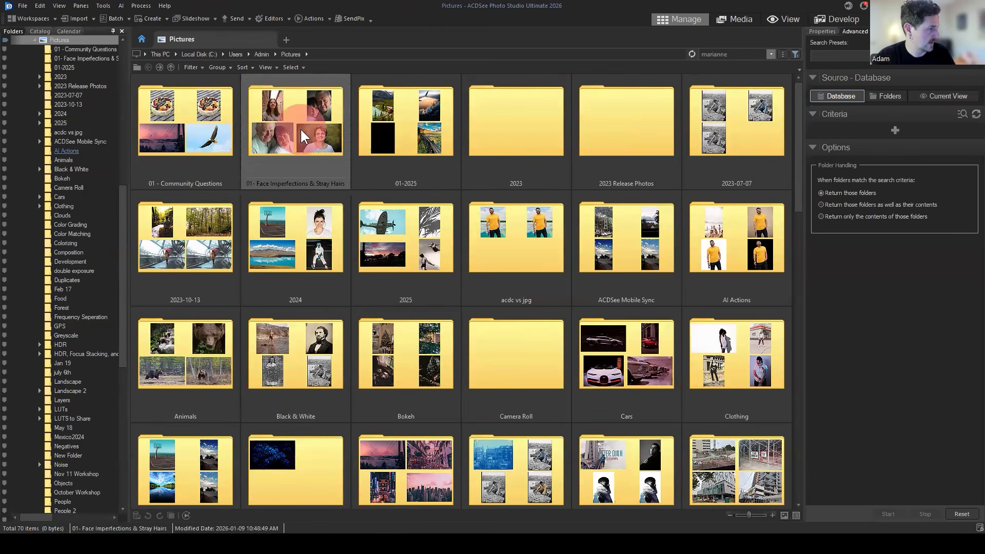
pyautogui.click(310, 259)
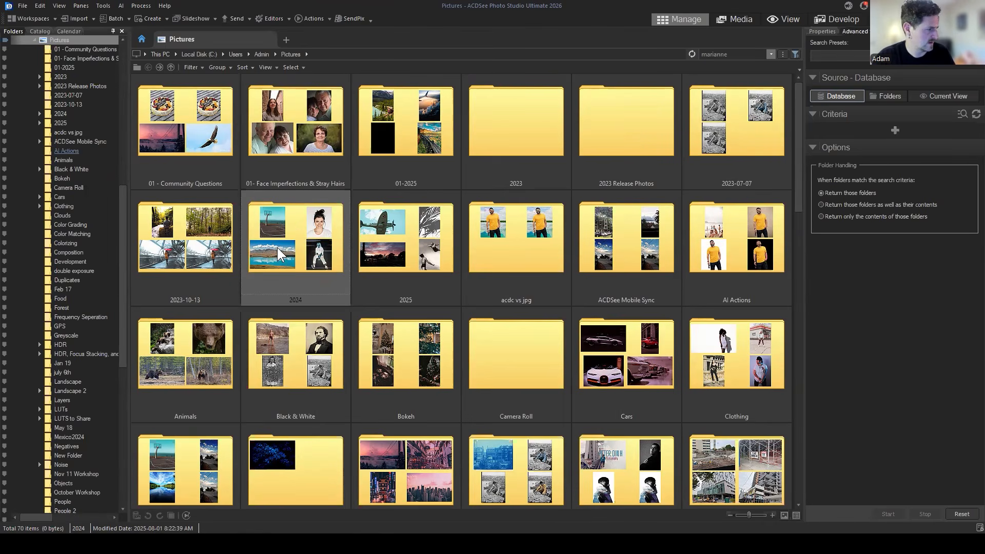
pyautogui.press('Return')
# Open the portrait Ash 001 in the editor and enlarge the face to 50%
pyautogui.click(396, 109)
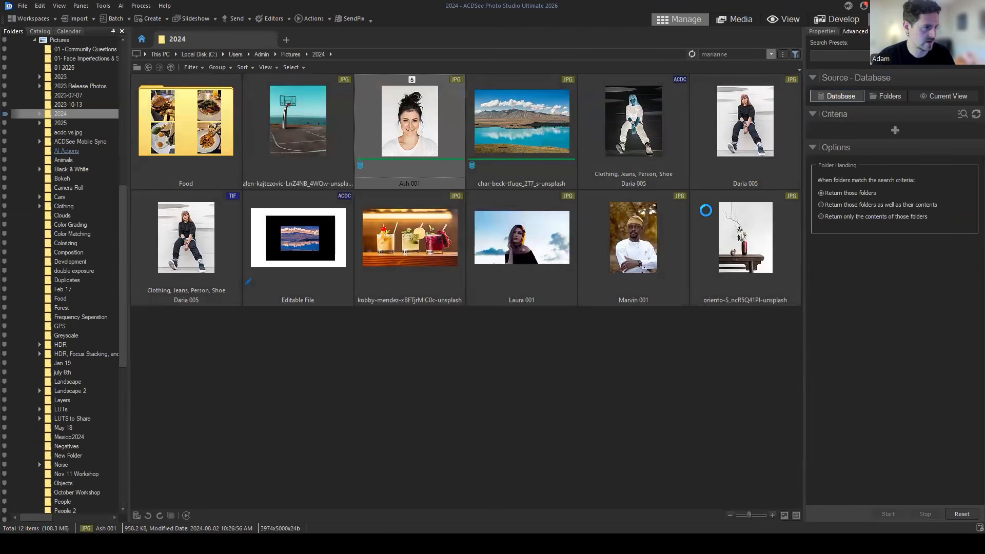
pyautogui.scroll(8, 631, 287)
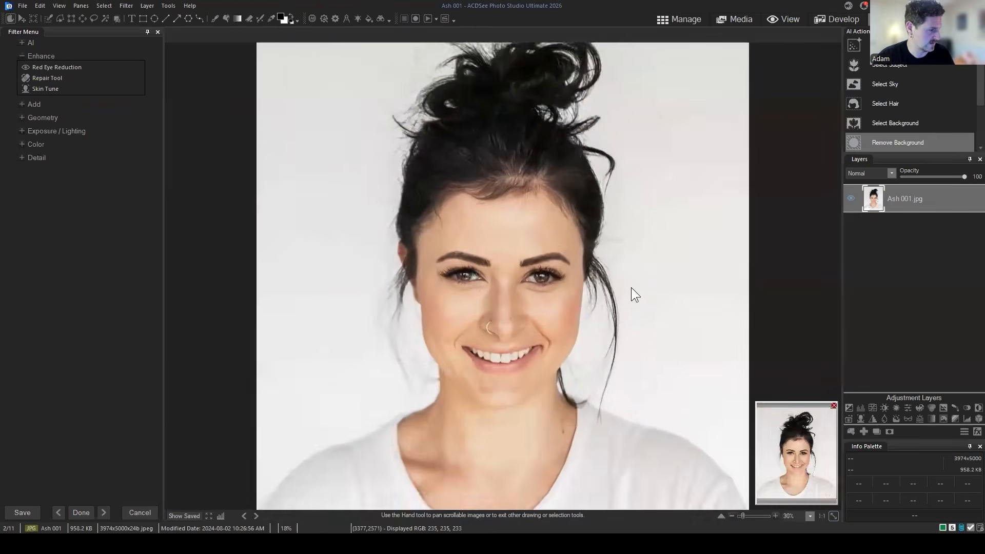
pyautogui.moveTo(799, 460)
pyautogui.mouseDown()
pyautogui.moveTo(796, 474)
pyautogui.moveTo(802, 469)
pyautogui.mouseUp()
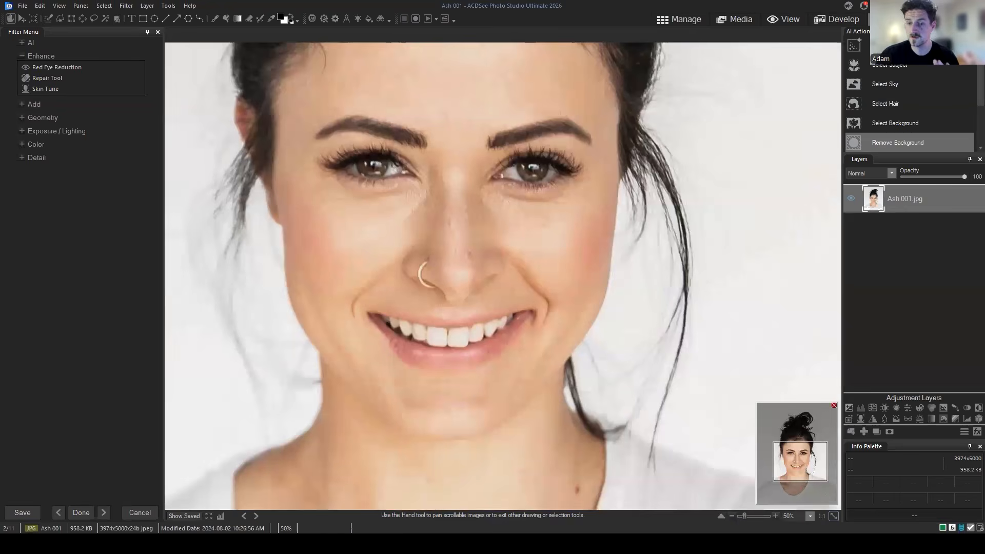
# Open AI Face Edit for the portrait and try setting the eyes' Direction Vertical to -4
pyautogui.click(20, 56)
pyautogui.click(20, 67)
pyautogui.click(20, 57)
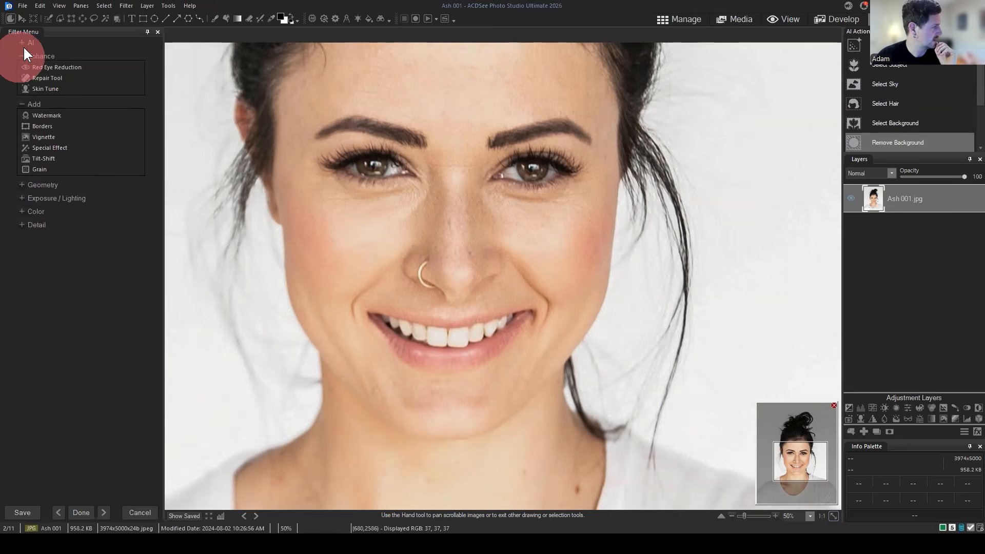
pyautogui.click(21, 43)
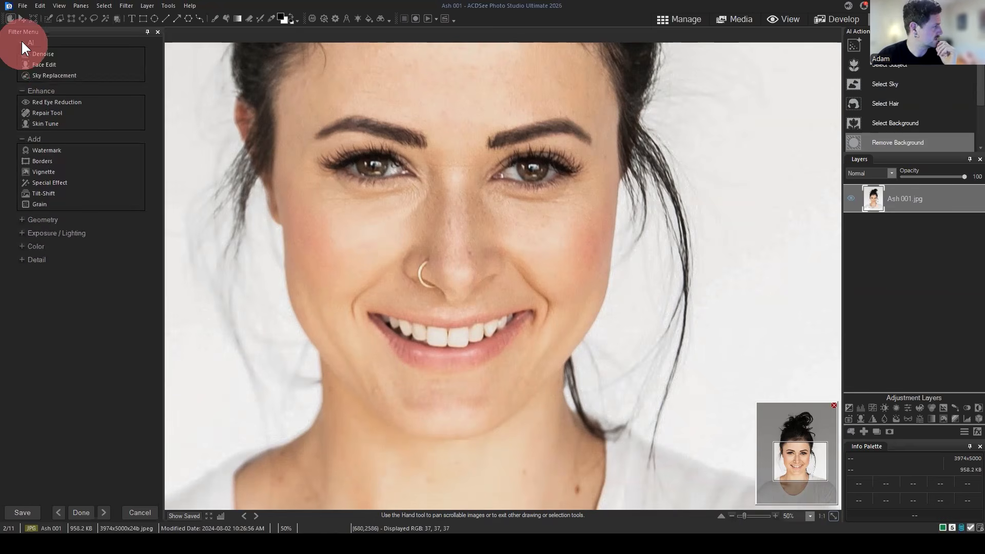
pyautogui.click(52, 65)
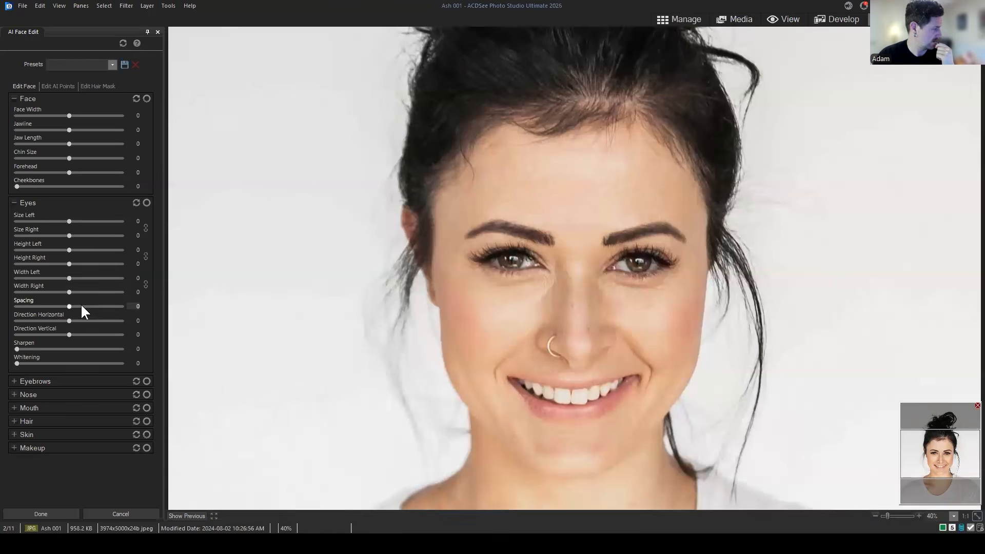
pyautogui.moveTo(69, 335); pyautogui.dragTo(67, 334)
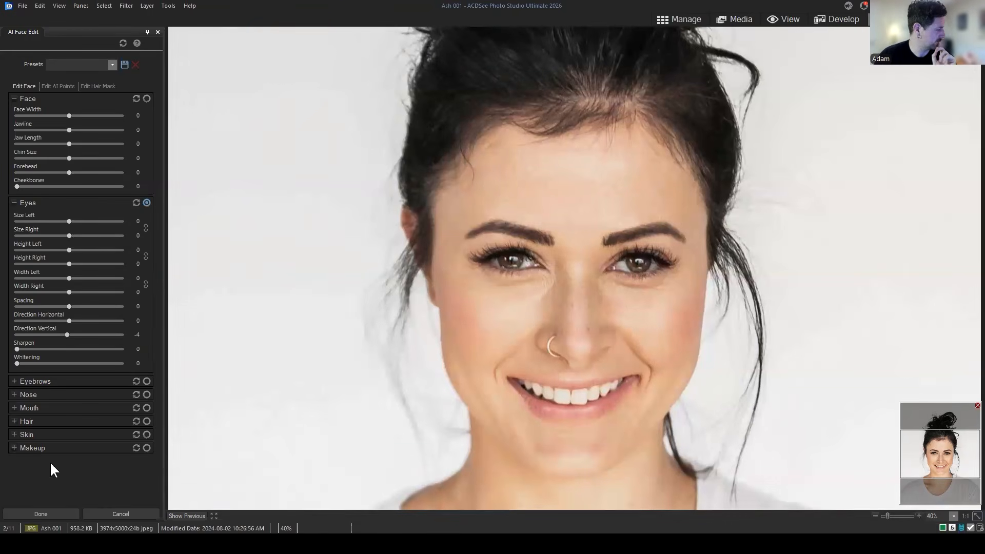
# Try smoothing the skin wrinkles on both sides at 73 and cancel the face edit
pyautogui.click(15, 434)
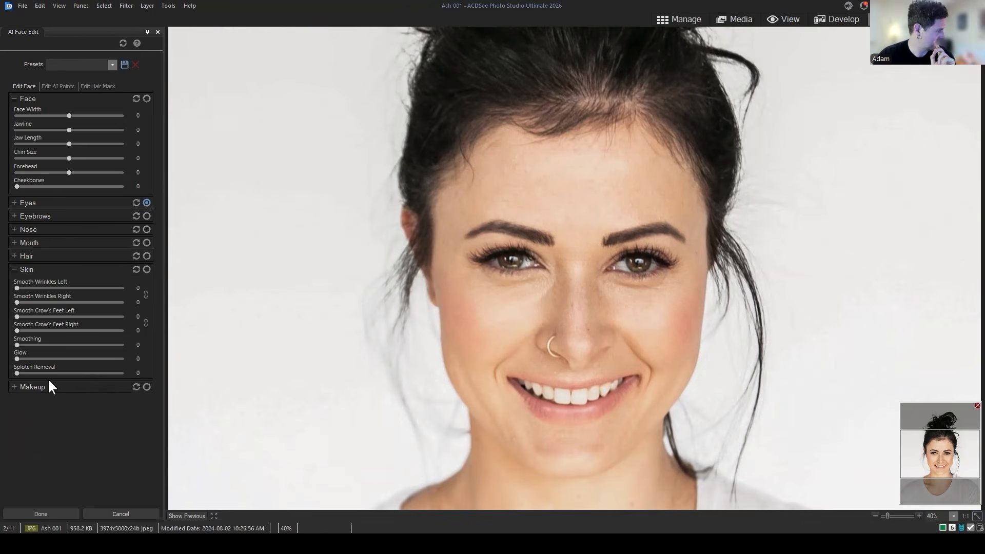
pyautogui.moveTo(26, 317); pyautogui.dragTo(56, 287)
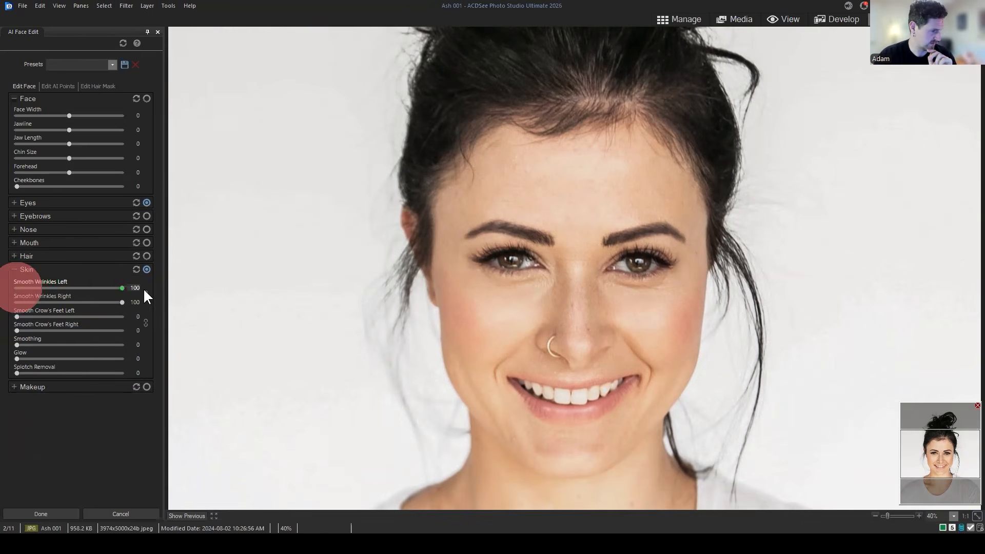
pyautogui.moveTo(143, 288); pyautogui.dragTo(146, 288)
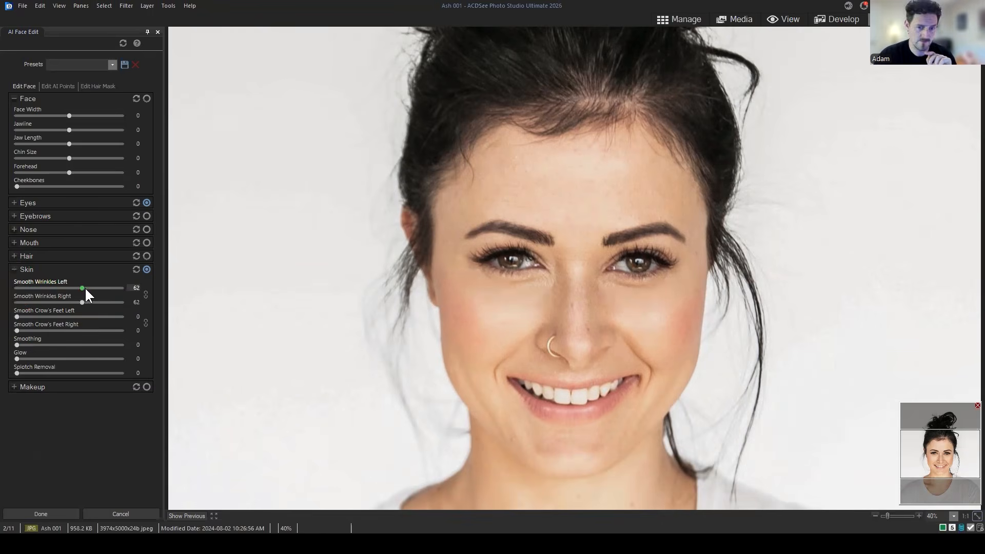
pyautogui.moveTo(84, 288)
pyautogui.mouseDown()
pyautogui.moveTo(106, 288)
pyautogui.moveTo(93, 288)
pyautogui.mouseUp()
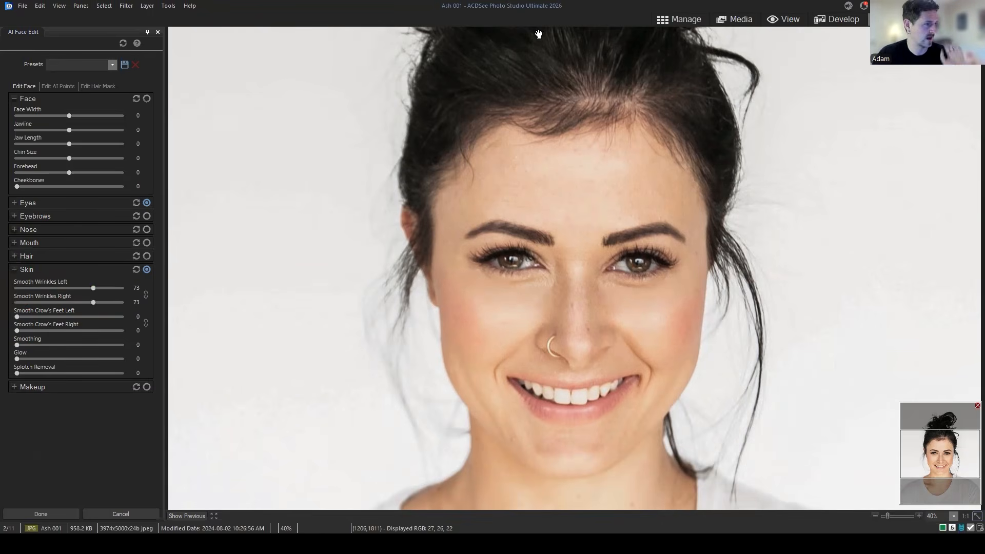
pyautogui.click(120, 514)
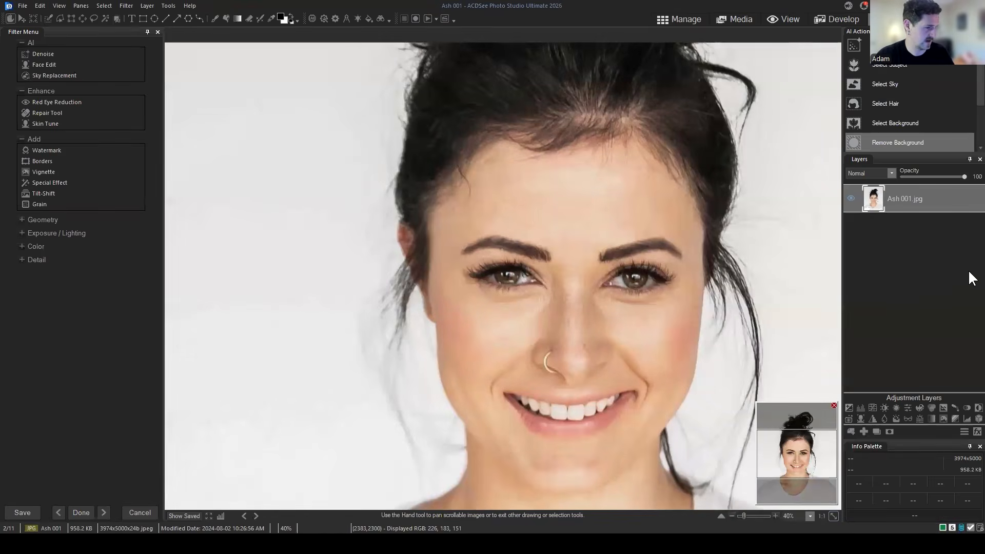
# Enlarge the eye area to 150% and start the Repair Tool in Heal mode with a nib width of 20
pyautogui.click(940, 251)
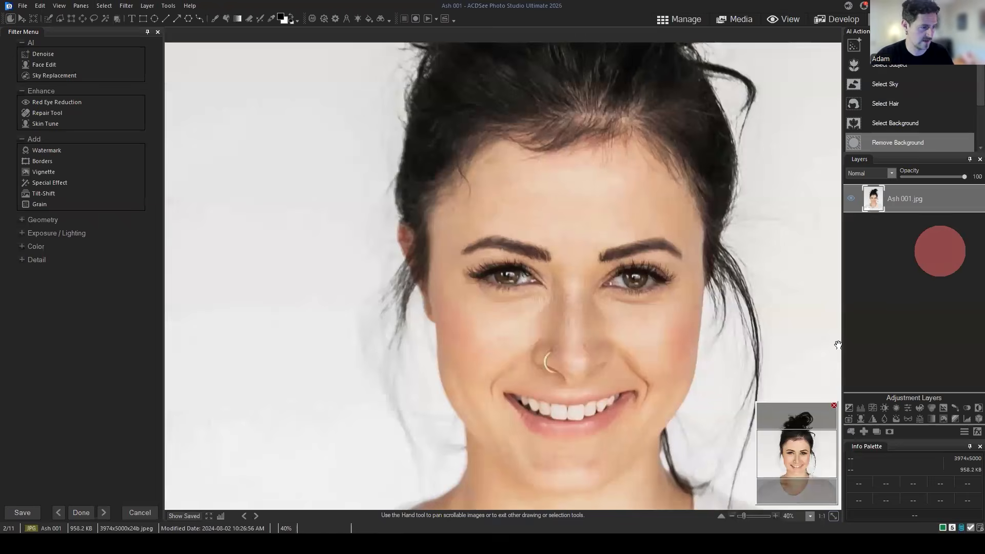
pyautogui.scroll(3, 811, 347)
pyautogui.moveTo(713, 313); pyautogui.dragTo(666, 278)
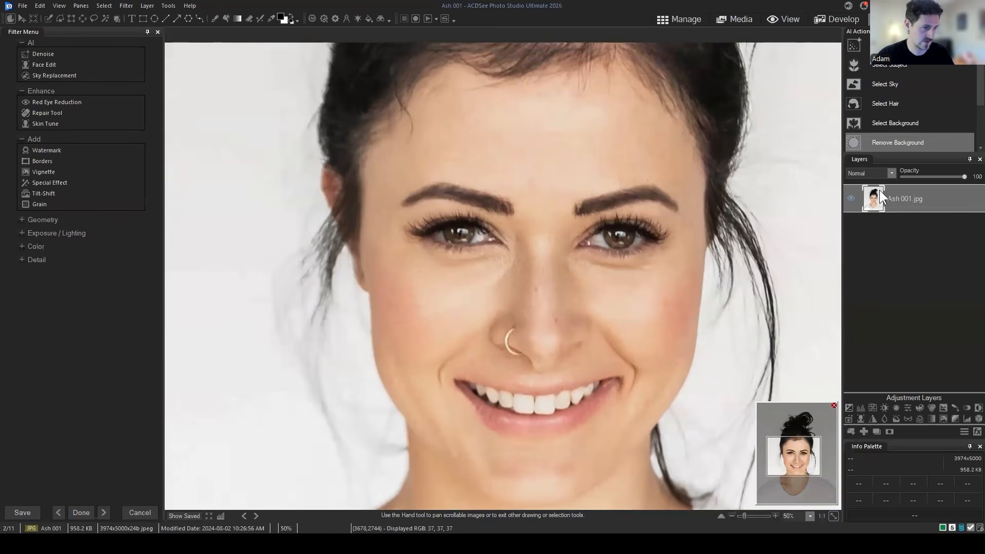
pyautogui.click(891, 199)
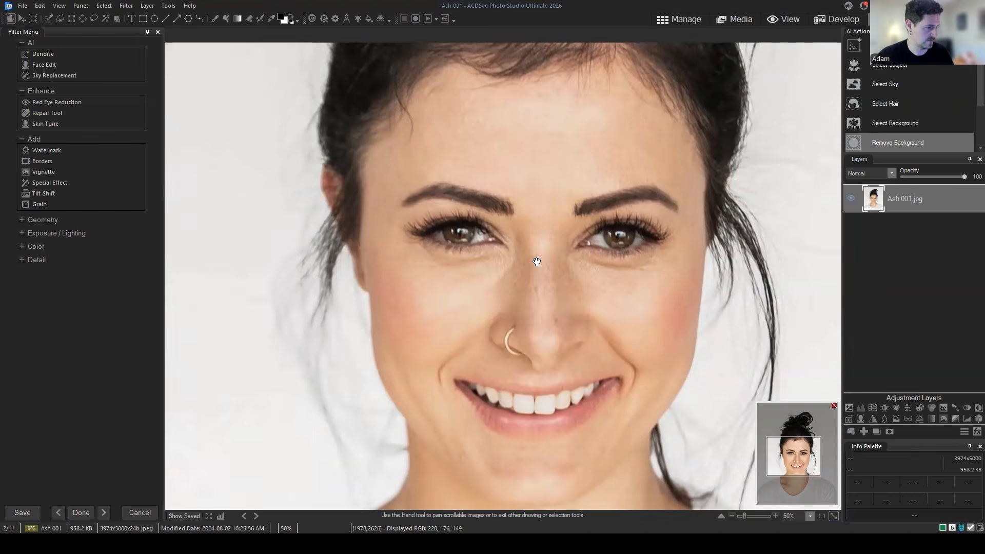
pyautogui.scroll(5, 539, 268)
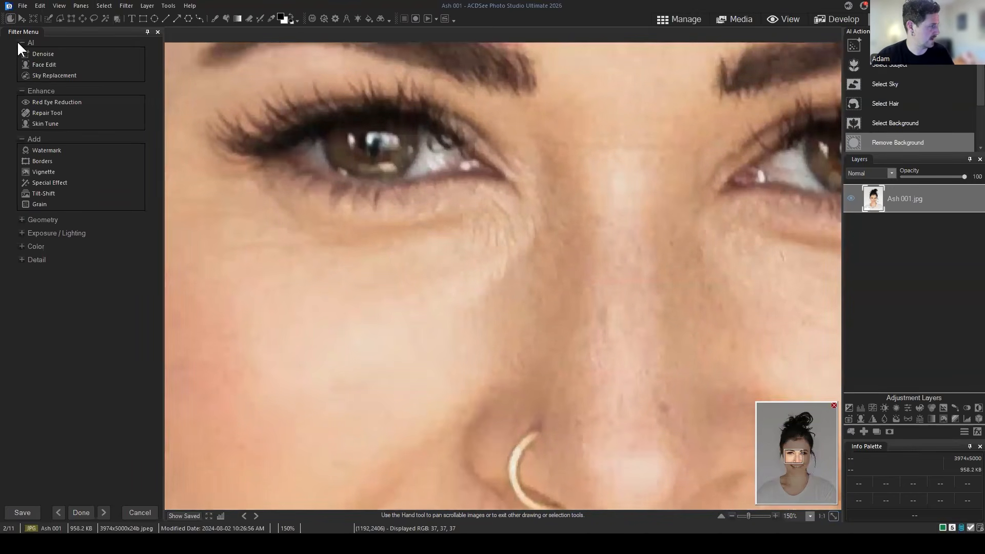
pyautogui.click(22, 42)
pyautogui.click(47, 77)
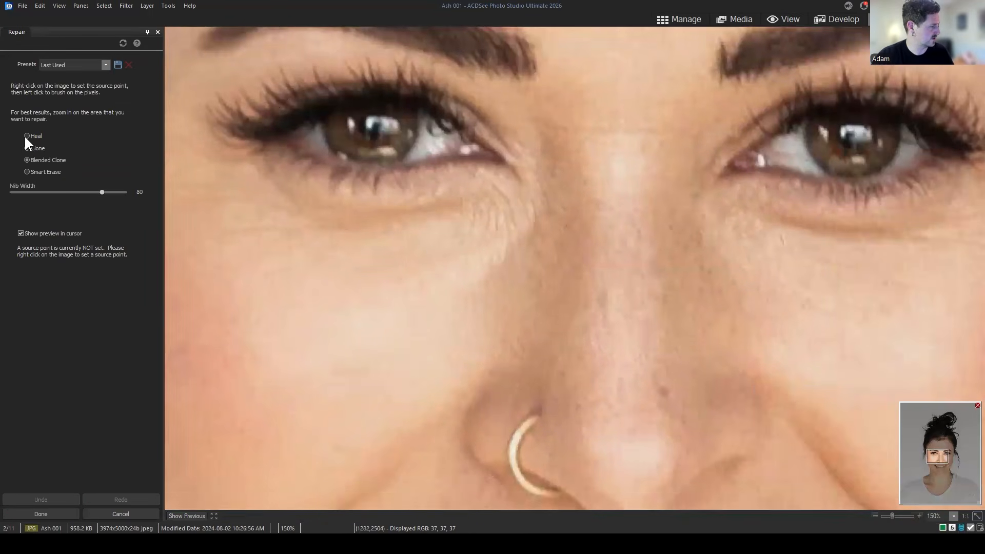
pyautogui.click(27, 136)
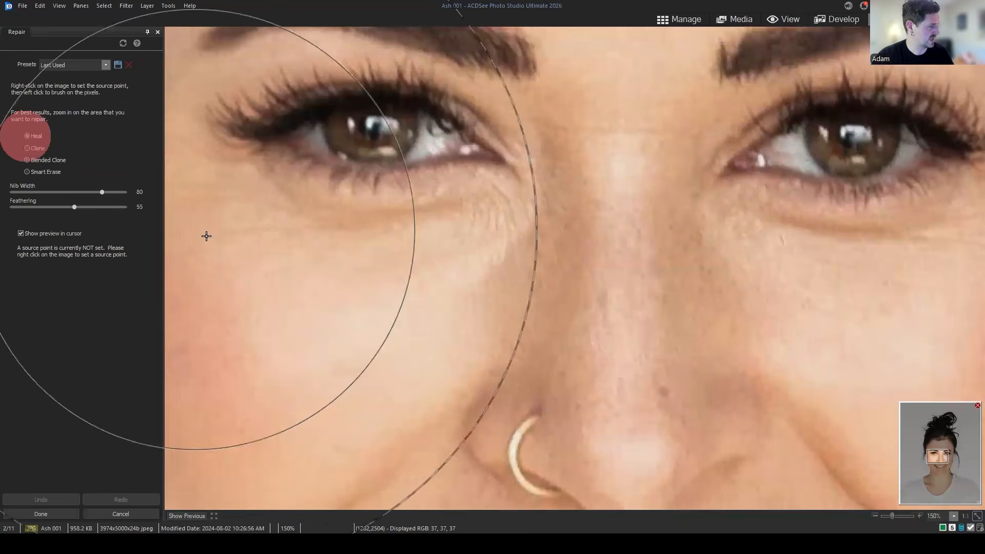
pyautogui.scroll(-10, 429, 277)
pyautogui.scroll(-1, 238, 321)
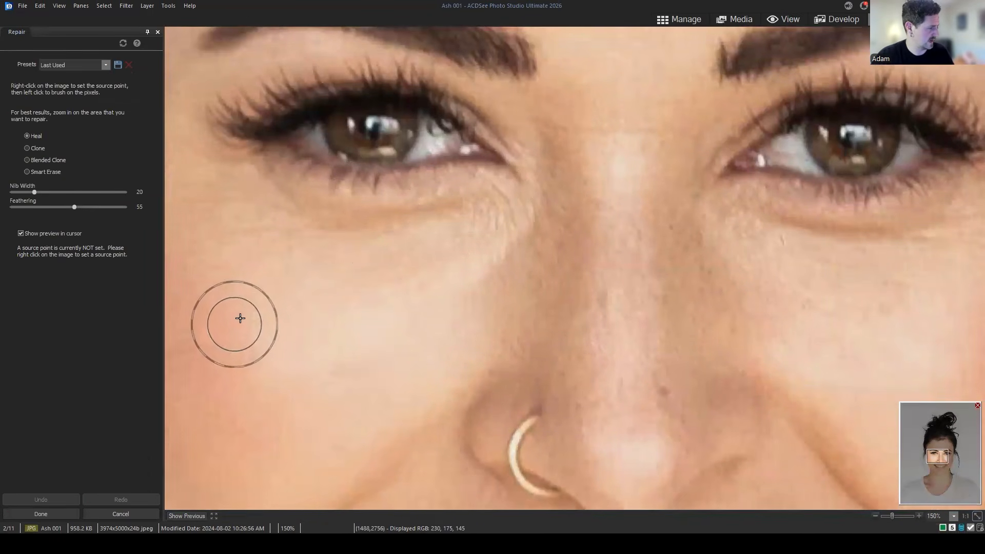
# Try healing the wrinkles under the eye on the nose-ring side using cheek skin as source, and cancel the repair
pyautogui.rightClick(246, 285)
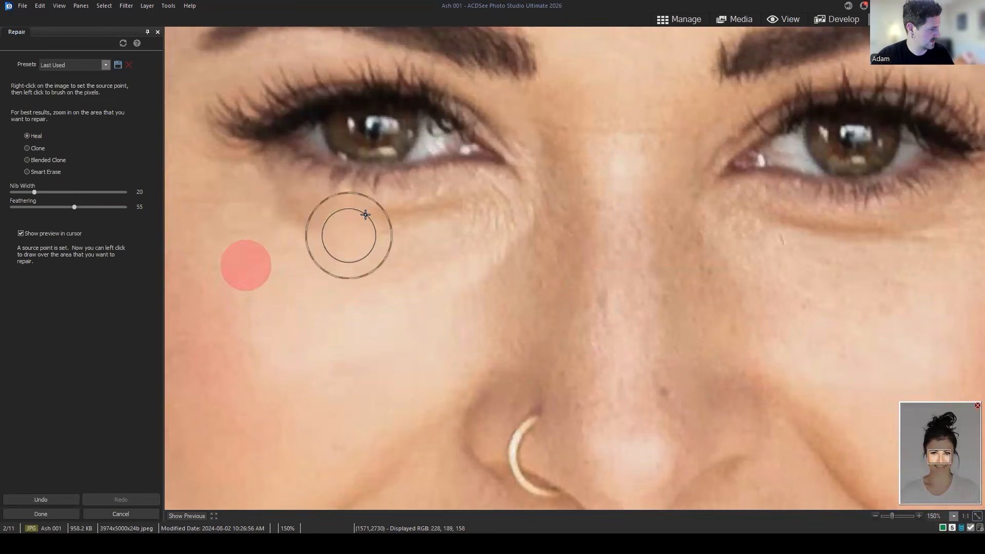
pyautogui.rightClick(223, 298)
pyautogui.moveTo(405, 237)
pyautogui.mouseDown()
pyautogui.moveTo(345, 306)
pyautogui.moveTo(423, 266)
pyautogui.moveTo(455, 218)
pyautogui.moveTo(367, 353)
pyautogui.moveTo(324, 339)
pyautogui.mouseUp()
pyautogui.moveTo(317, 332)
pyautogui.mouseDown()
pyautogui.moveTo(304, 332)
pyautogui.moveTo(457, 224)
pyautogui.mouseUp()
pyautogui.moveTo(460, 224)
pyautogui.mouseDown()
pyautogui.moveTo(349, 244)
pyautogui.moveTo(311, 277)
pyautogui.mouseUp()
pyautogui.rightClick(318, 326)
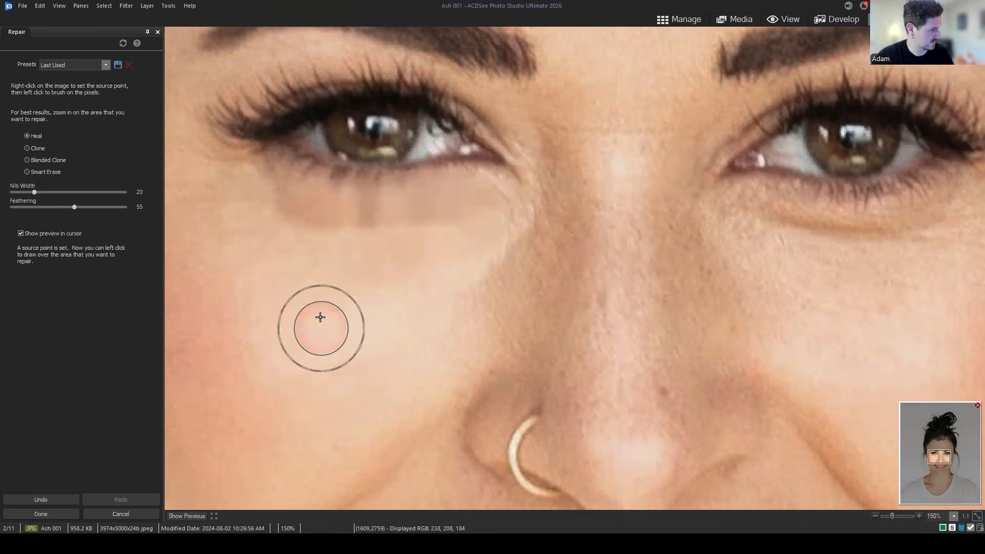
pyautogui.moveTo(325, 230); pyautogui.dragTo(264, 209)
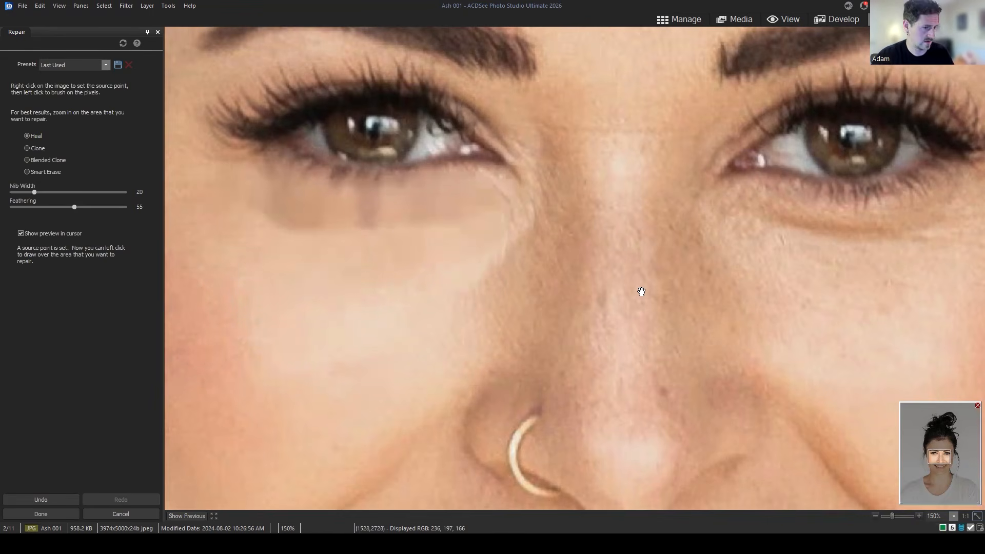
pyautogui.click(120, 514)
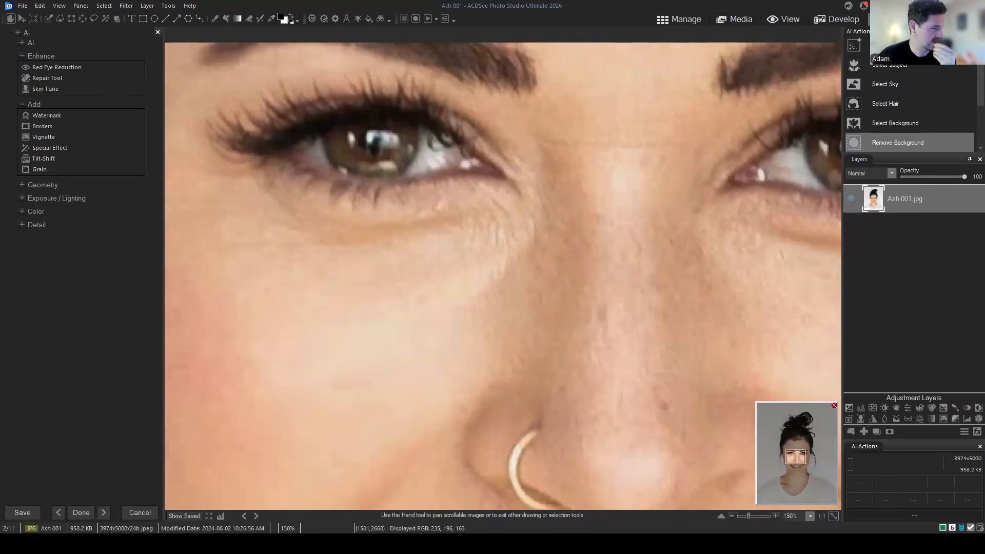
# Add a blank layer above the portrait and sample the skin colour of the cheek below the eye
pyautogui.click(869, 268)
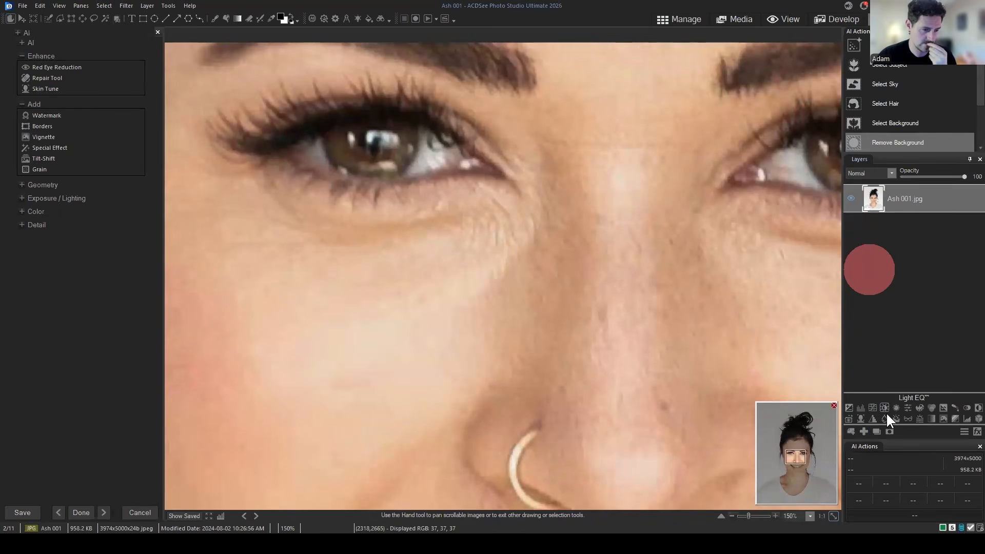
pyautogui.click(865, 431)
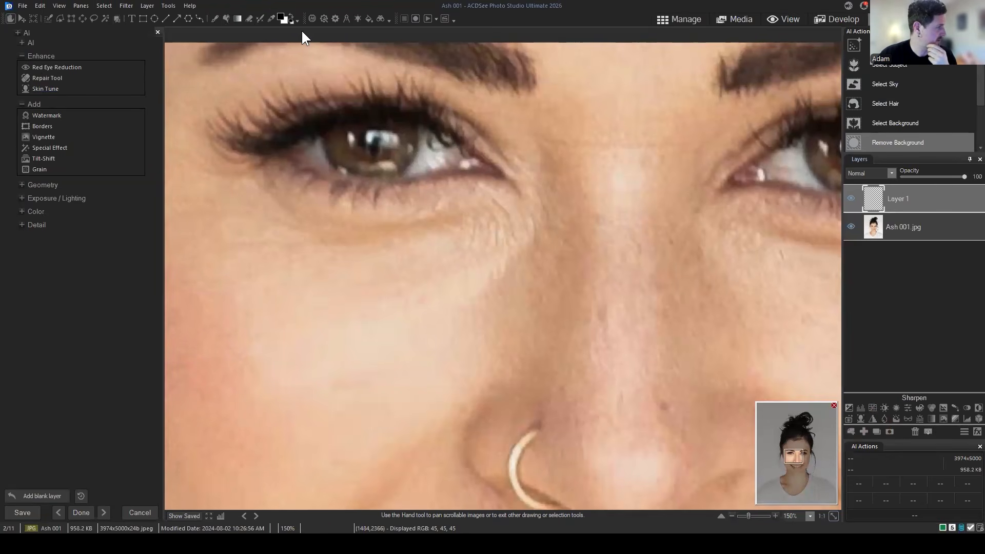
pyautogui.click(919, 202)
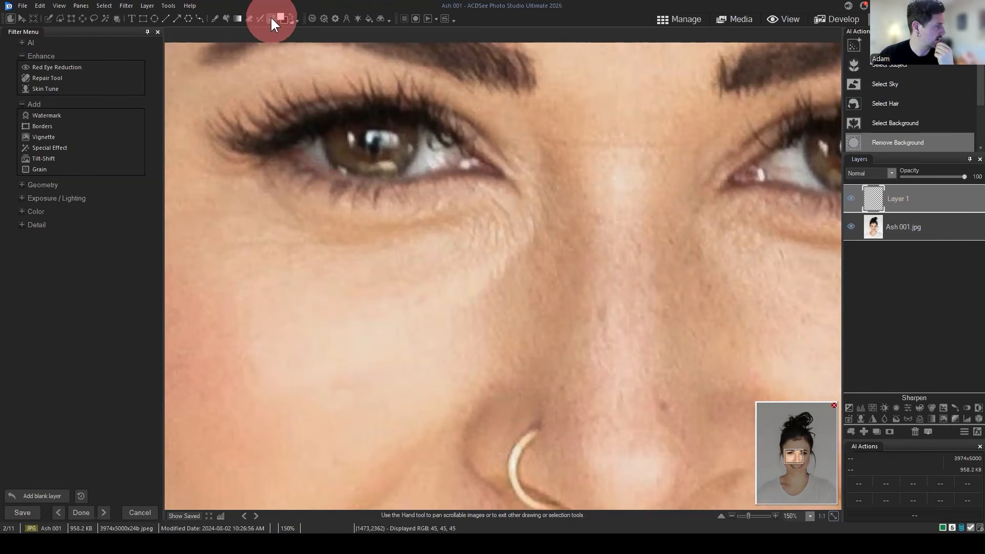
pyautogui.click(268, 272)
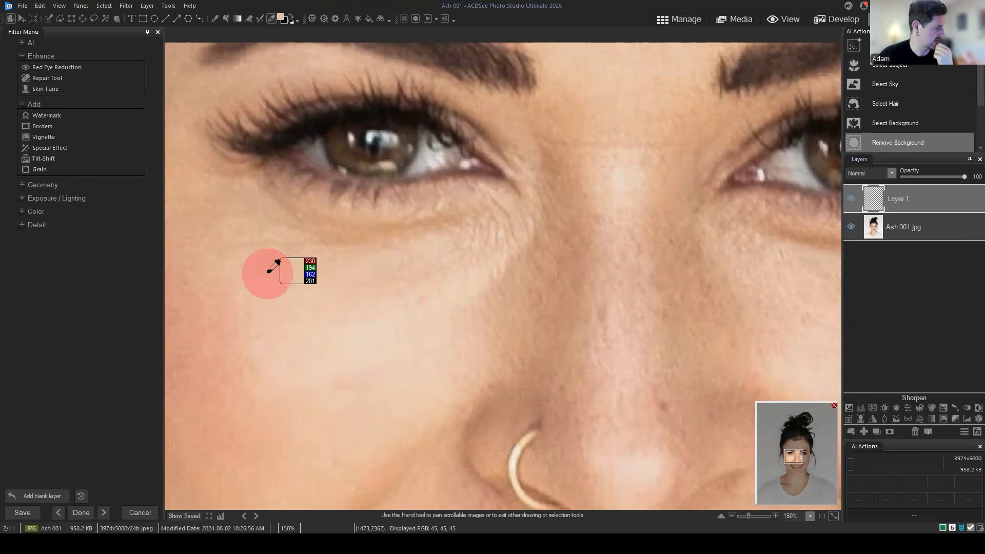
# Paint the sampled skin tone over the bag under the eye with a brush of size 67 and feathering 13
pyautogui.click(217, 20)
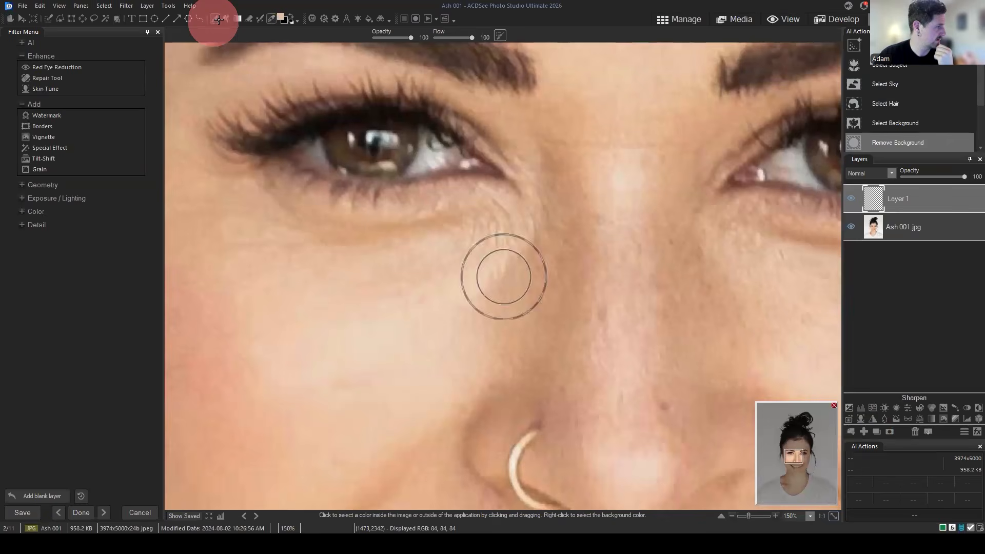
pyautogui.scroll(-10, 505, 268)
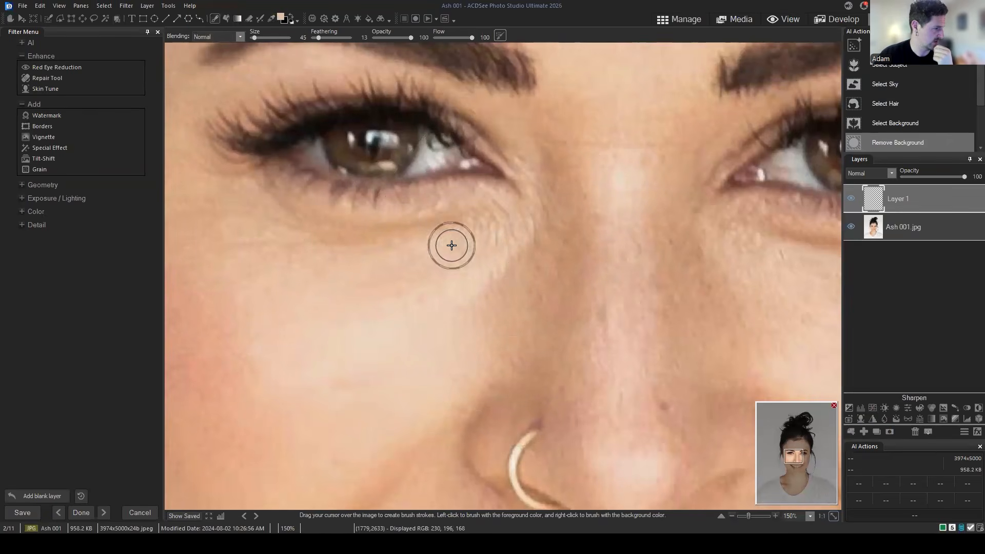
pyautogui.scroll(2, 451, 239)
pyautogui.click(461, 226)
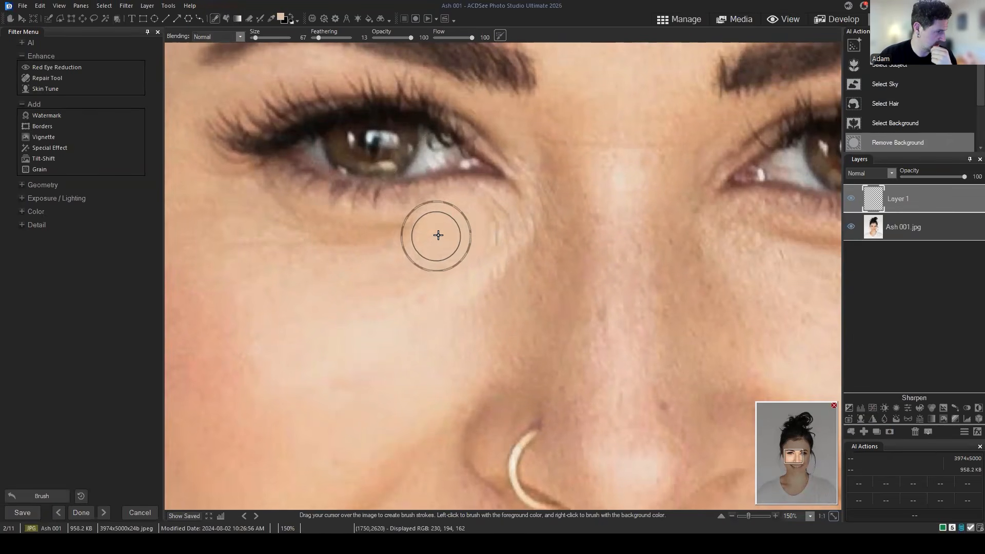
pyautogui.moveTo(426, 236)
pyautogui.mouseDown()
pyautogui.moveTo(306, 233)
pyautogui.moveTo(259, 220)
pyautogui.mouseUp()
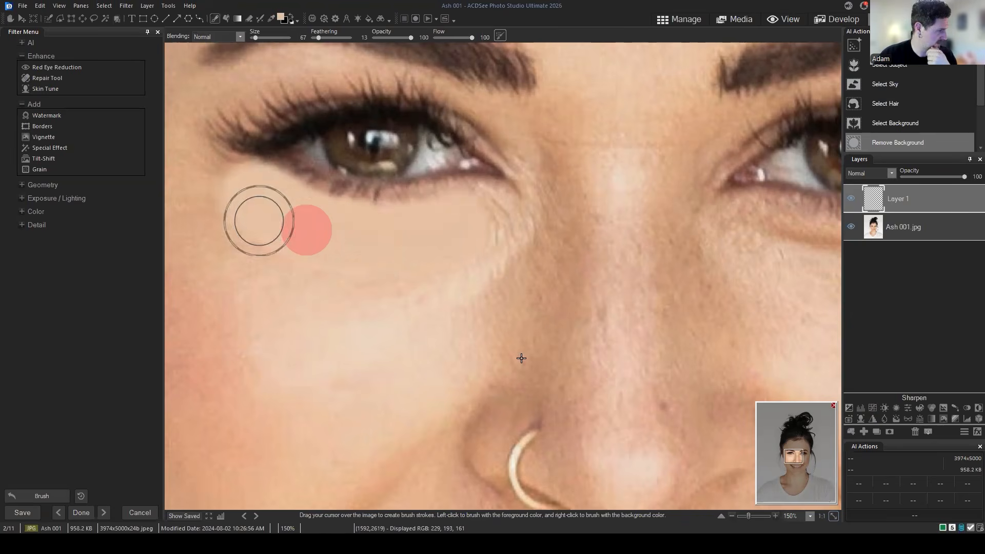
# Add a layer mask to the painted skin-tone layer, keep its feathering at 0 and collapse the mask properties
pyautogui.click(924, 195)
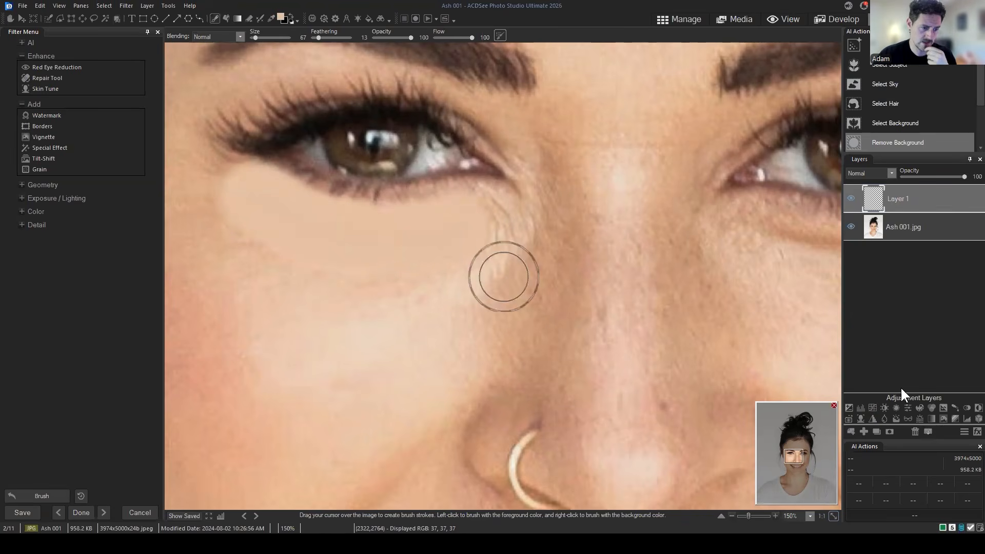
pyautogui.click(889, 431)
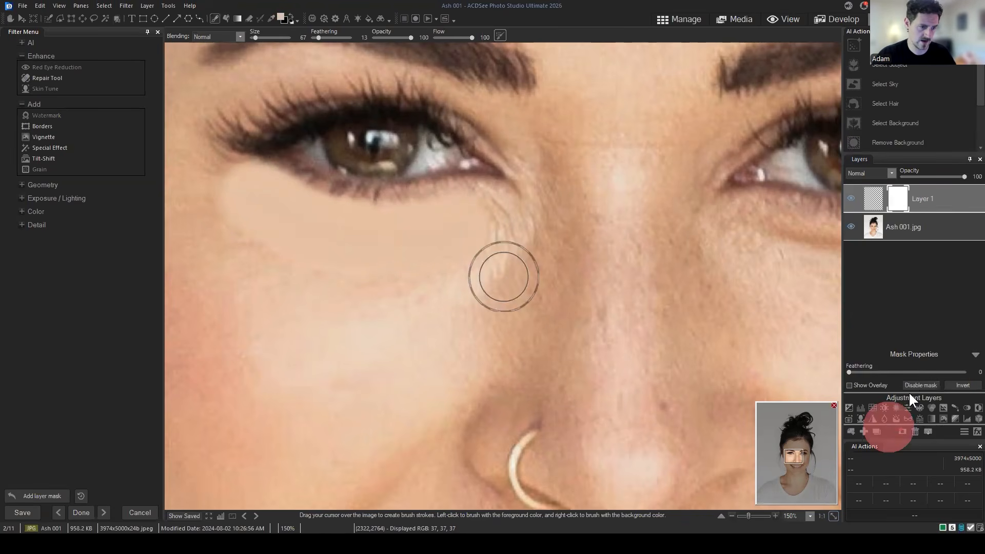
pyautogui.click(851, 369)
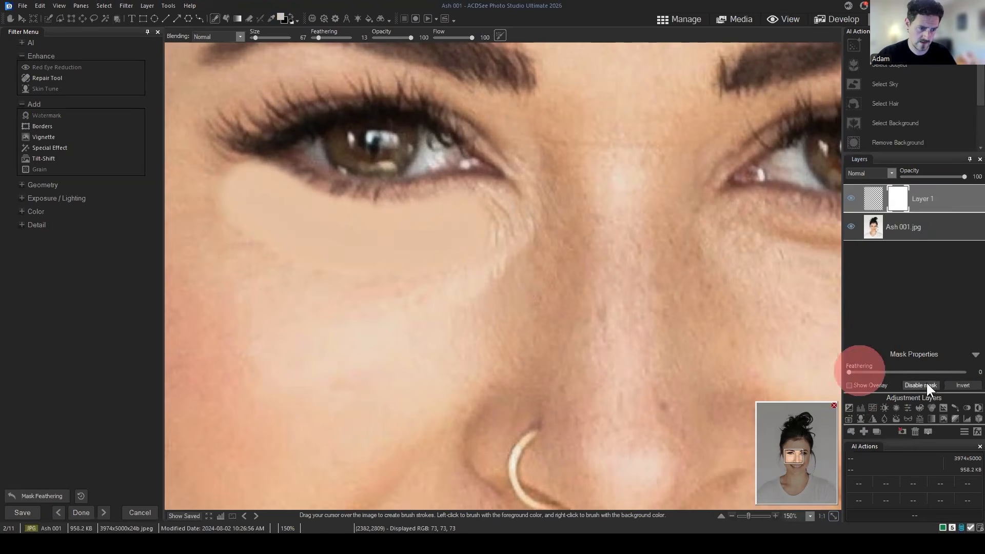
pyautogui.click(974, 354)
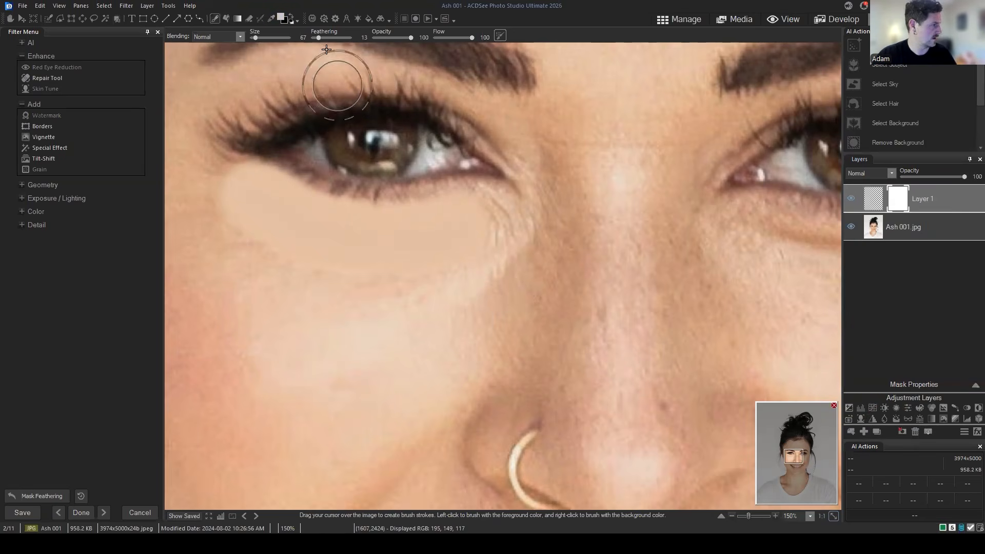
# Set the skin-tone layer's opacity to 47 and brush black at size 89 on its mask along the lower eyelid and patch edges
pyautogui.click(290, 21)
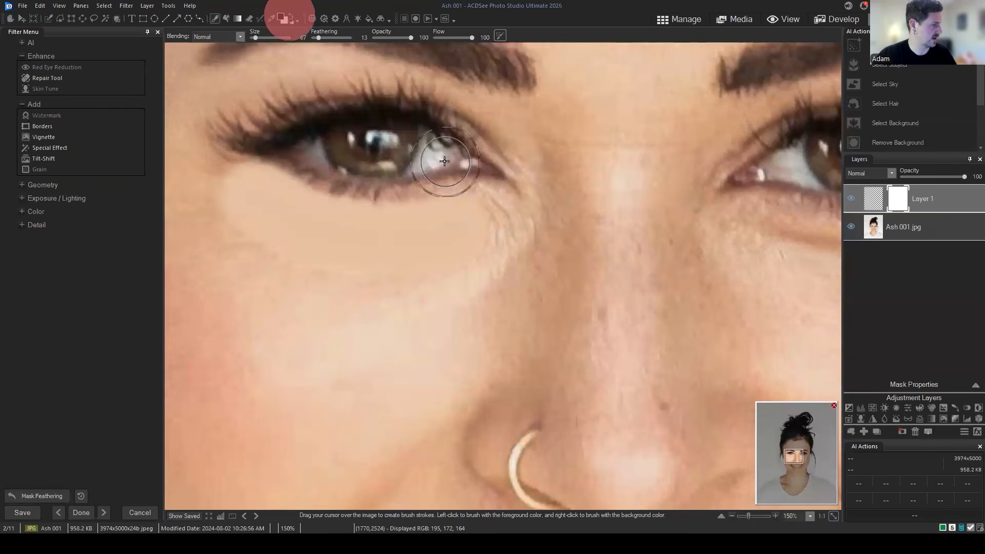
pyautogui.scroll(5, 454, 190)
pyautogui.moveTo(965, 176); pyautogui.dragTo(934, 177)
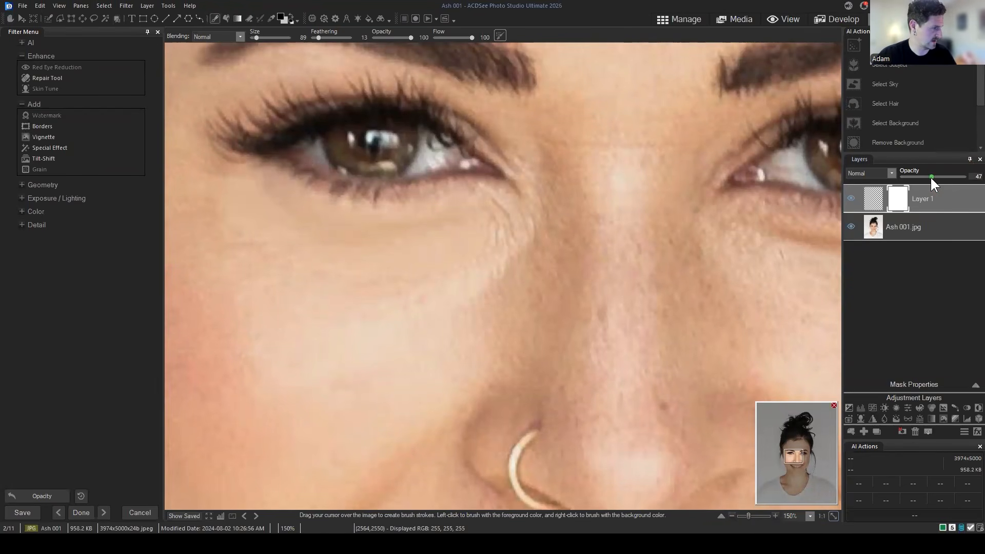
pyautogui.moveTo(454, 177)
pyautogui.mouseDown()
pyautogui.moveTo(275, 147)
pyautogui.moveTo(299, 150)
pyautogui.mouseUp()
pyautogui.moveTo(213, 226)
pyautogui.mouseDown()
pyautogui.moveTo(236, 283)
pyautogui.moveTo(199, 218)
pyautogui.moveTo(227, 258)
pyautogui.moveTo(300, 311)
pyautogui.moveTo(374, 325)
pyautogui.moveTo(406, 322)
pyautogui.moveTo(351, 317)
pyautogui.moveTo(497, 277)
pyautogui.mouseUp()
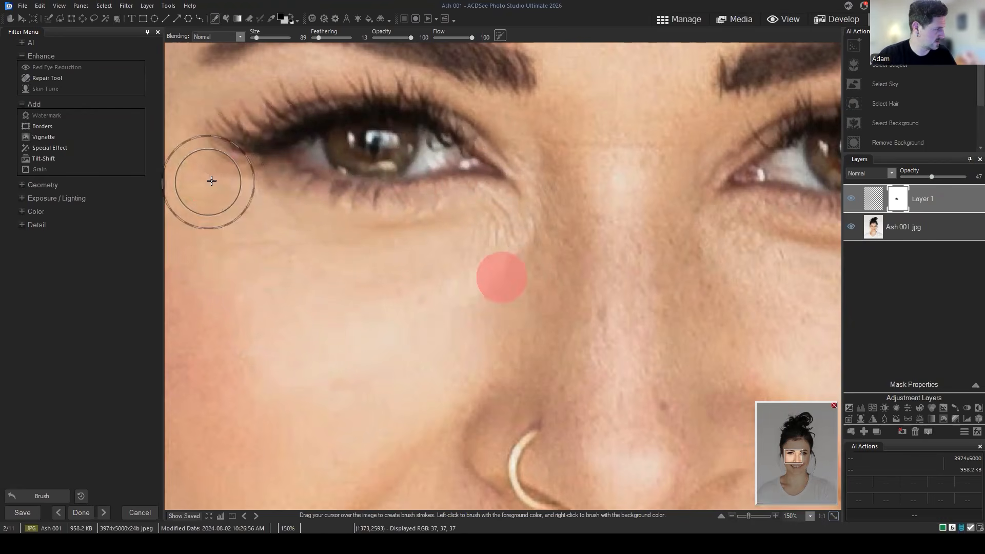
# Hide and reshow the painted skin-tone layer to compare the whole face with and without the under-eye retouch
pyautogui.moveTo(213, 169)
pyautogui.mouseDown()
pyautogui.moveTo(237, 158)
pyautogui.moveTo(223, 149)
pyautogui.moveTo(249, 159)
pyautogui.mouseUp()
pyautogui.scroll(-2, 508, 224)
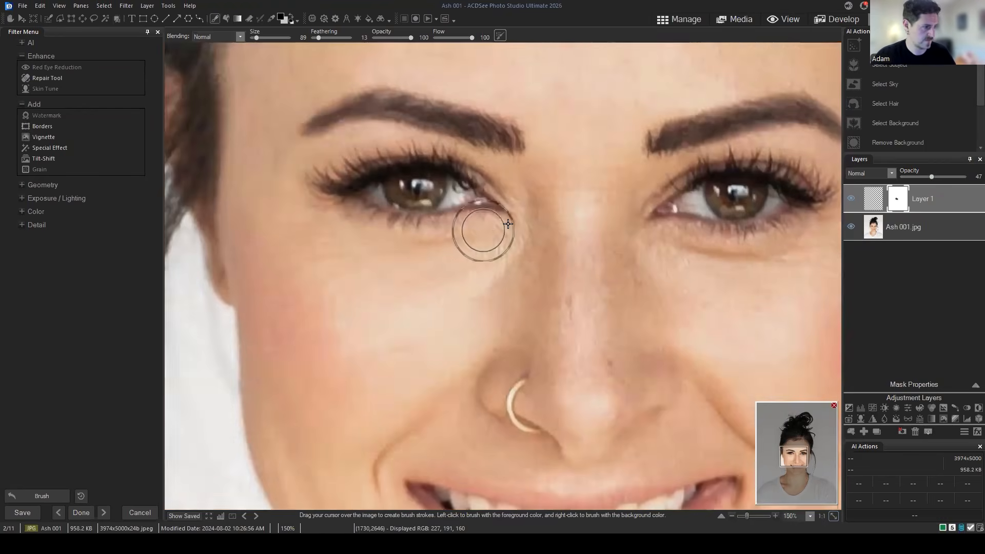
pyautogui.scroll(-2, 667, 308)
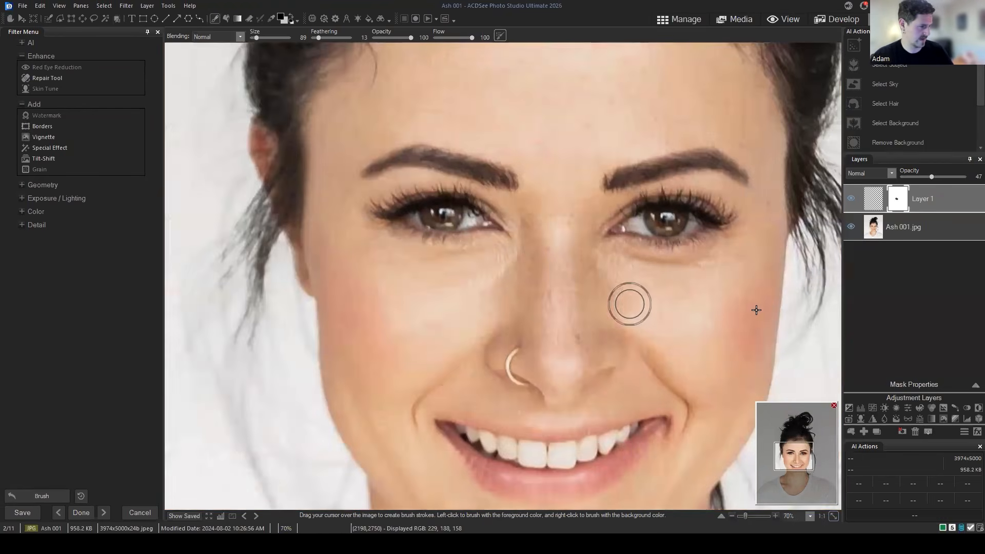
pyautogui.click(852, 198)
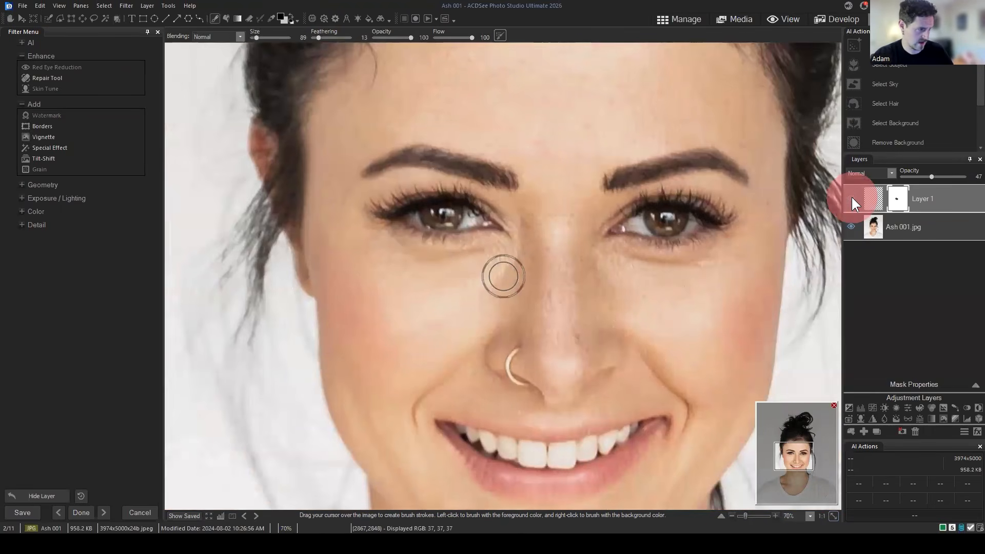
pyautogui.click(852, 197)
# Toggle the skin-tone layer's visibility several times to examine the under-eye blending up close, keeping its opacity at 47
pyautogui.scroll(2, 568, 302)
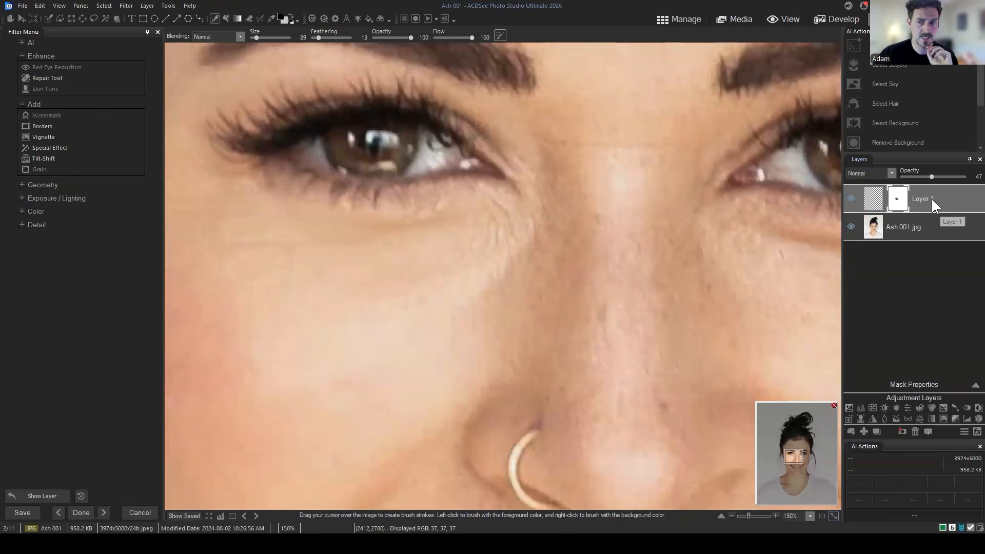
pyautogui.click(930, 197)
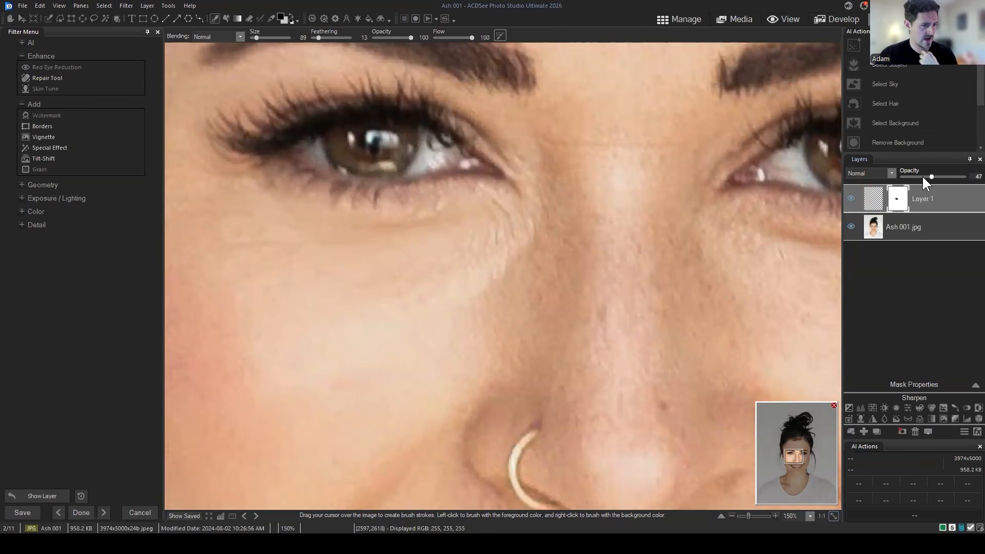
pyautogui.click(943, 195)
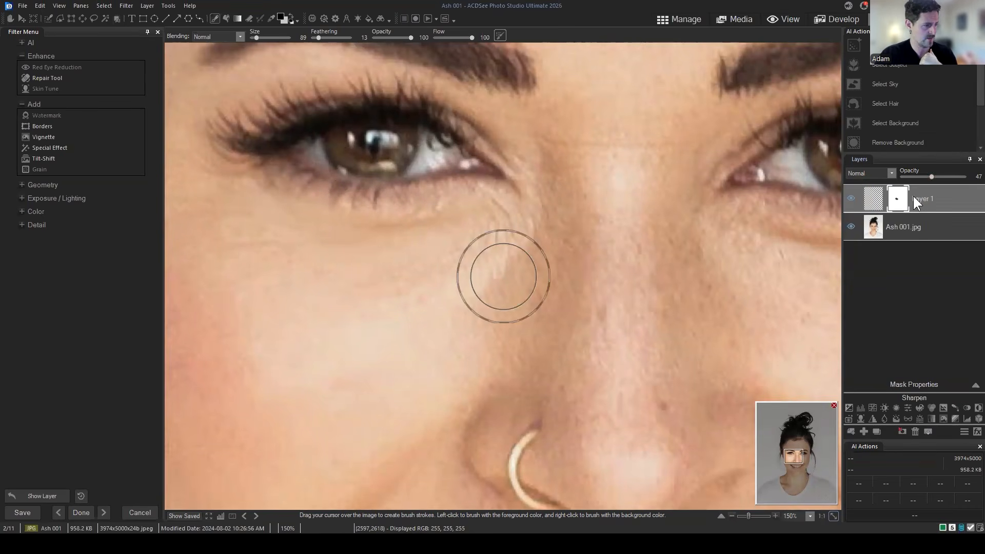
pyautogui.moveTo(936, 200); pyautogui.dragTo(928, 195)
pyautogui.click(852, 197)
pyautogui.click(852, 198)
pyautogui.click(851, 198)
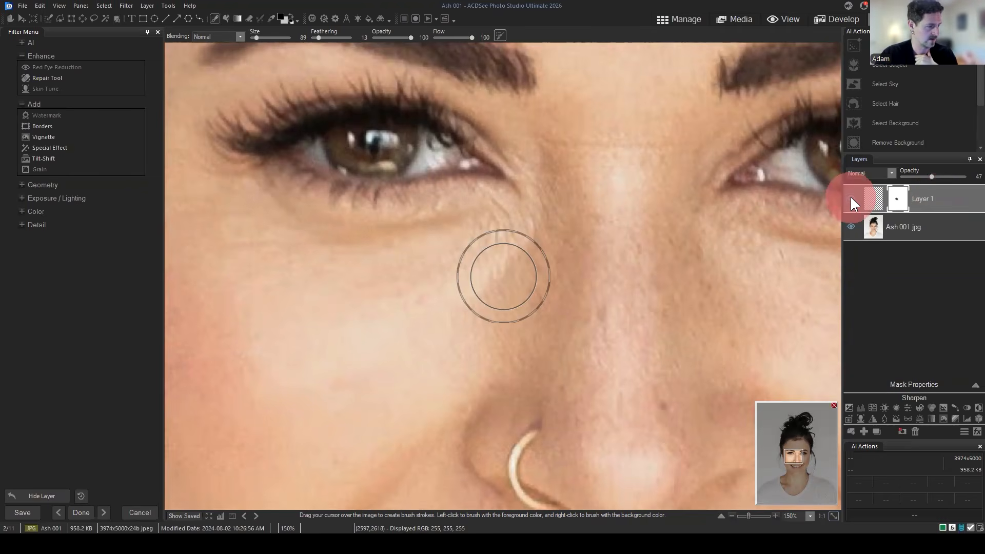
pyautogui.click(851, 198)
pyautogui.click(851, 198)
pyautogui.moveTo(929, 176)
pyautogui.mouseDown()
pyautogui.moveTo(966, 177)
pyautogui.moveTo(929, 177)
pyautogui.mouseUp()
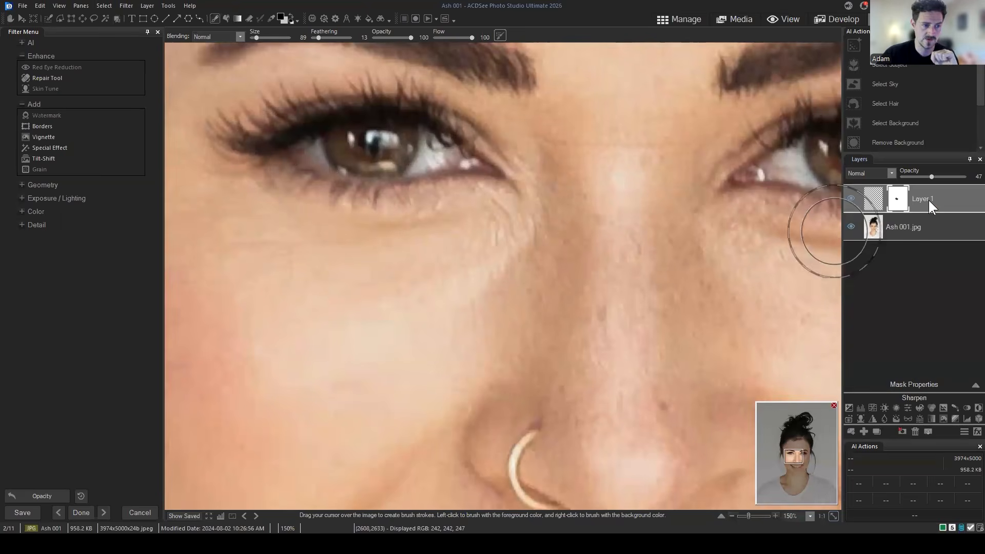
pyautogui.moveTo(940, 188)
pyautogui.mouseDown()
pyautogui.moveTo(952, 198)
pyautogui.moveTo(933, 188)
pyautogui.mouseUp()
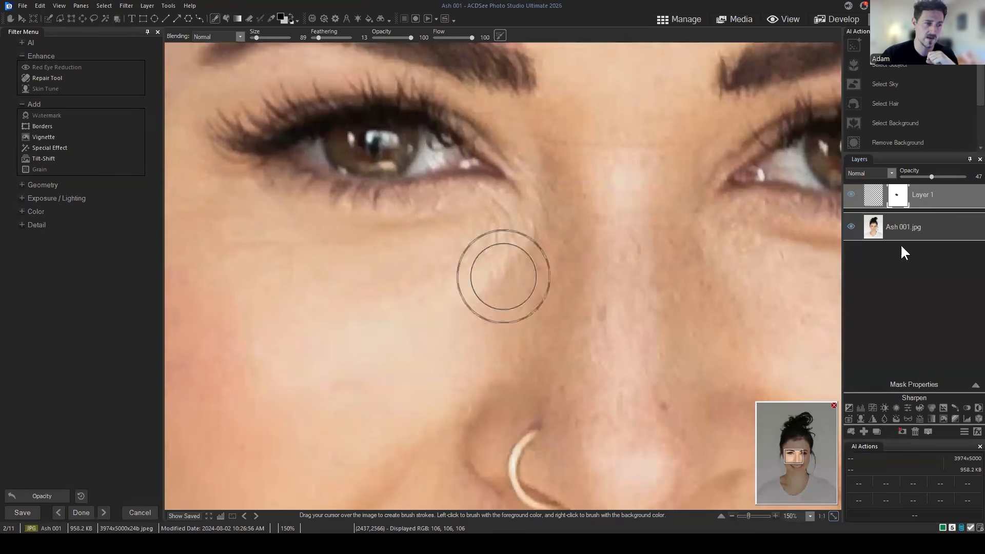
pyautogui.scroll(-1, 488, 190)
pyautogui.scroll(-1, 622, 250)
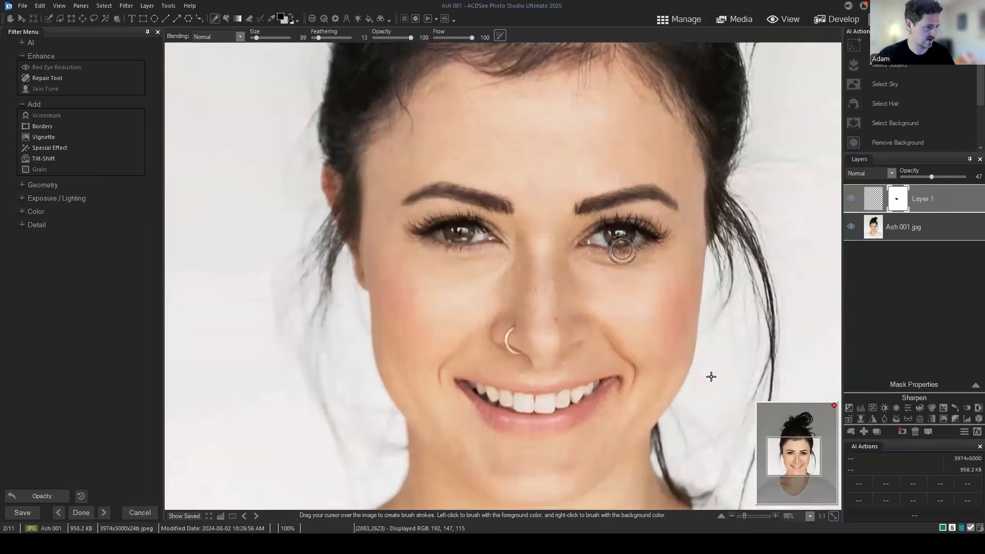
pyautogui.scroll(-1, 683, 359)
pyautogui.scroll(1, 354, 267)
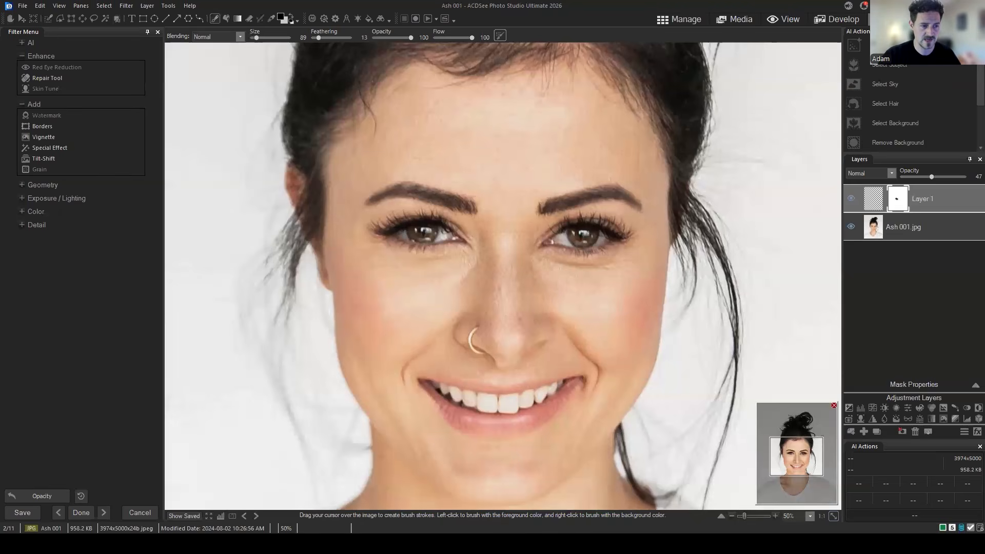
# Check Friday, March 6 and Friday, February 27, 2026 in the system calendar, and return to the portrait
pyautogui.click(950, 544)
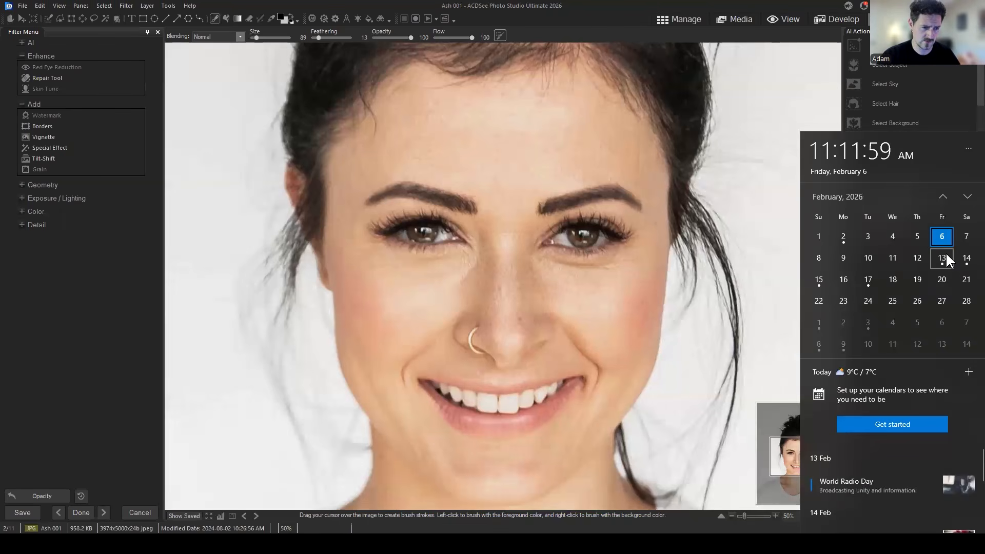
pyautogui.click(946, 286)
pyautogui.click(944, 324)
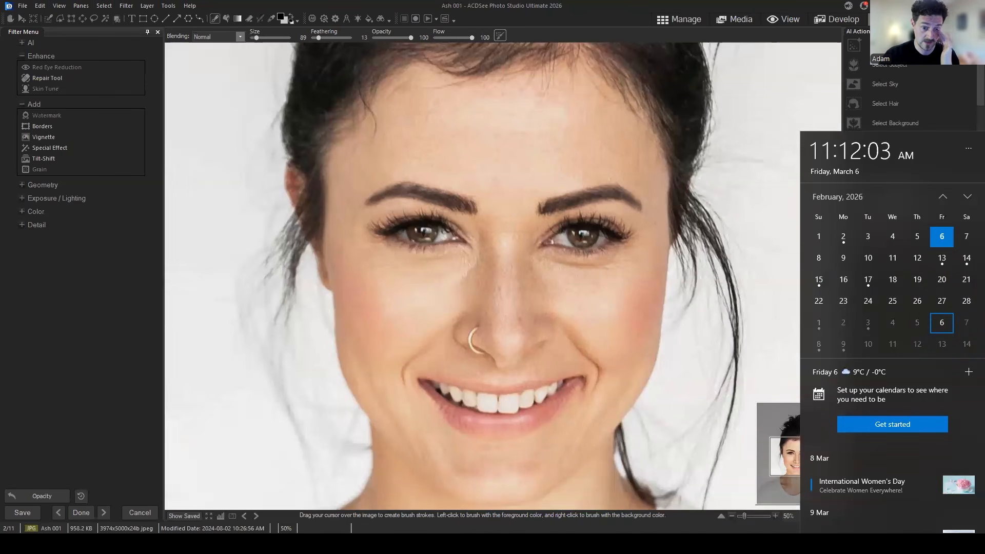
pyautogui.click(944, 301)
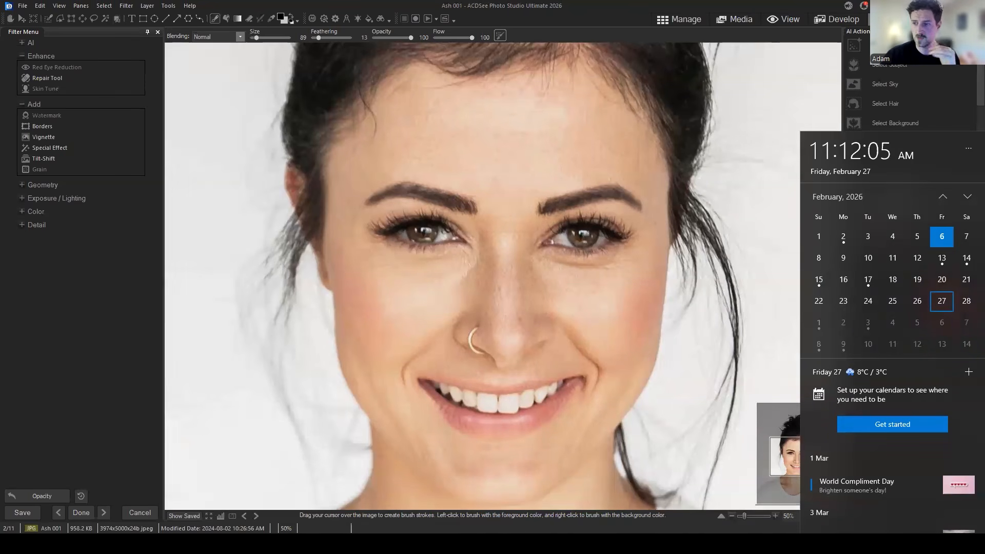
pyautogui.press('Escape')
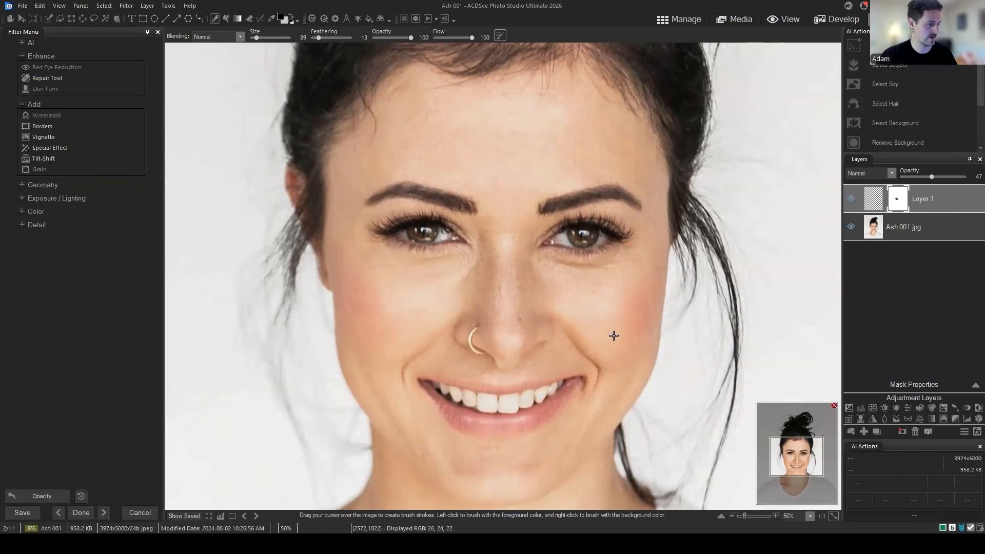
pyautogui.click(904, 318)
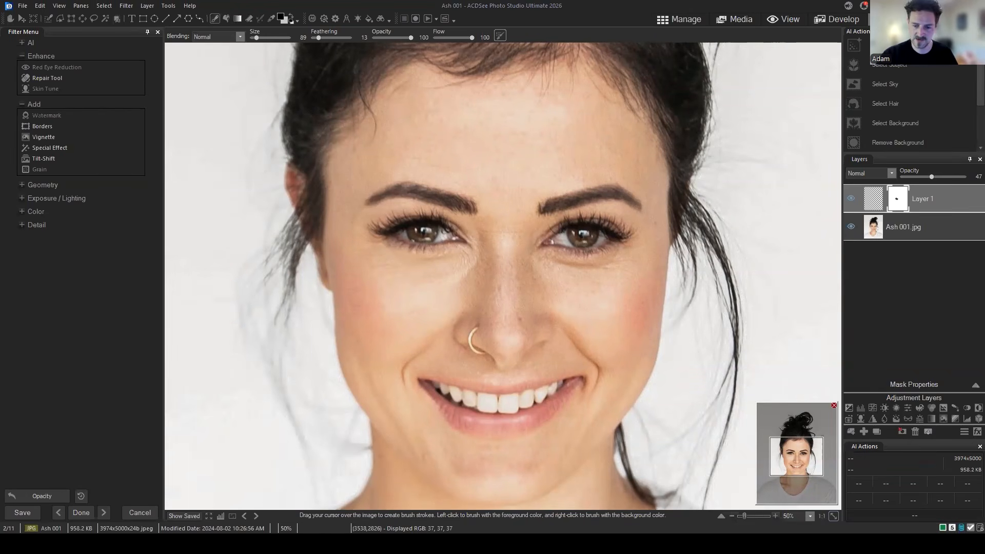